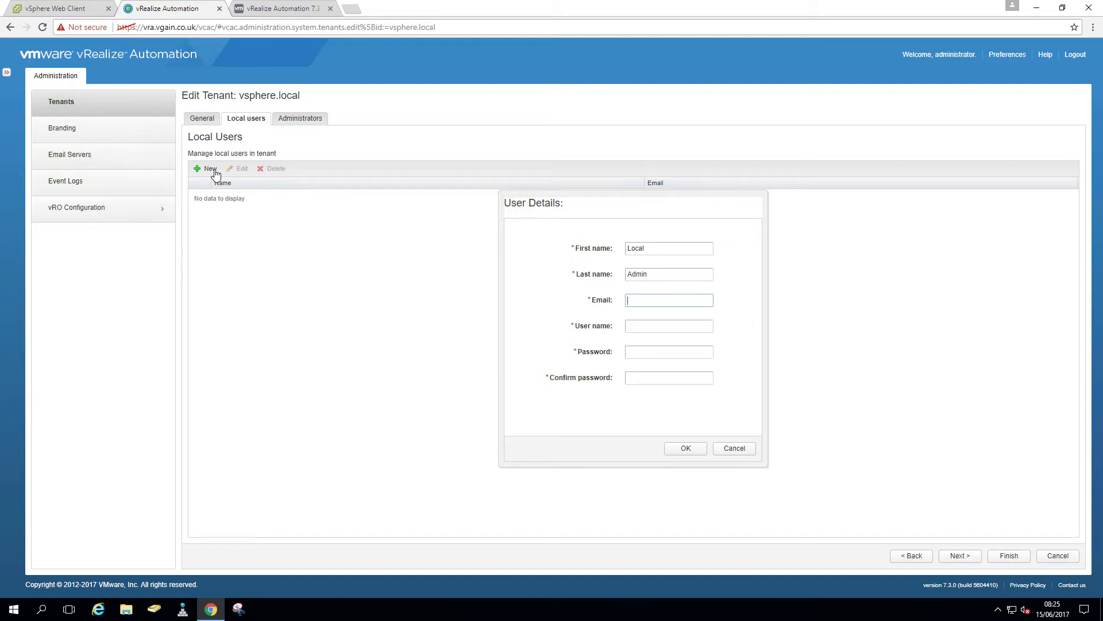
Create the local user localadmin in vsphere.local with its e-mail address and a password
{"action": "key", "text": "Tab"}
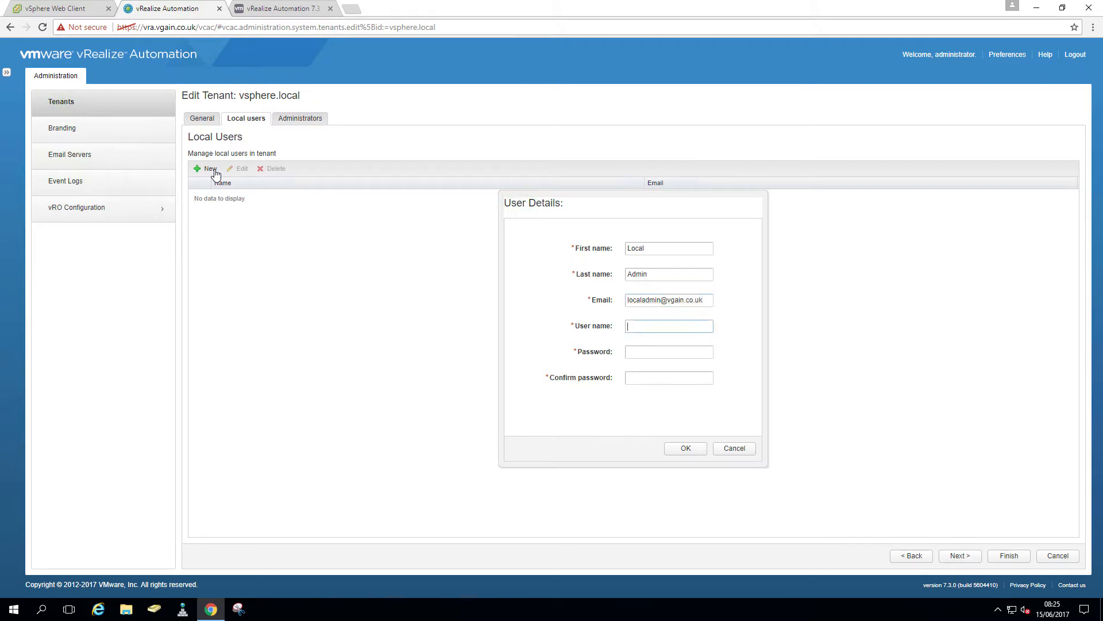
{"action": "type", "text": "localadmin"}
{"action": "key", "text": "Tab"}
{"action": "key", "text": "Tab"}
{"action": "type", "text": "••"}
{"action": "left_click", "coordinate": [683, 448]}
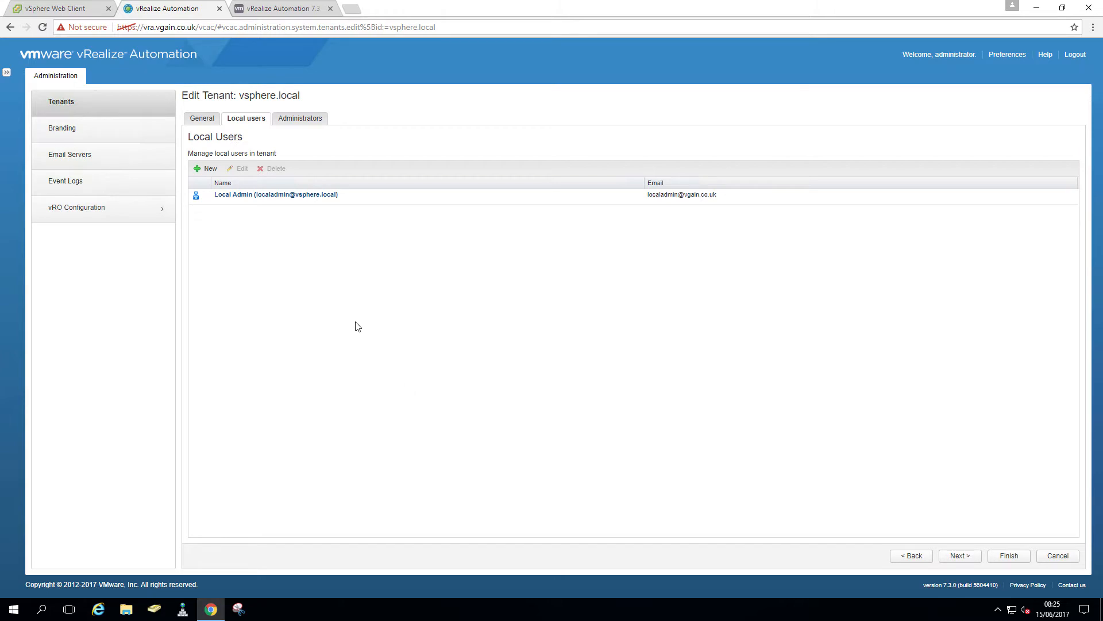
Add Local Admin as a tenant administrator of vsphere.local
{"action": "left_click", "coordinate": [302, 121]}
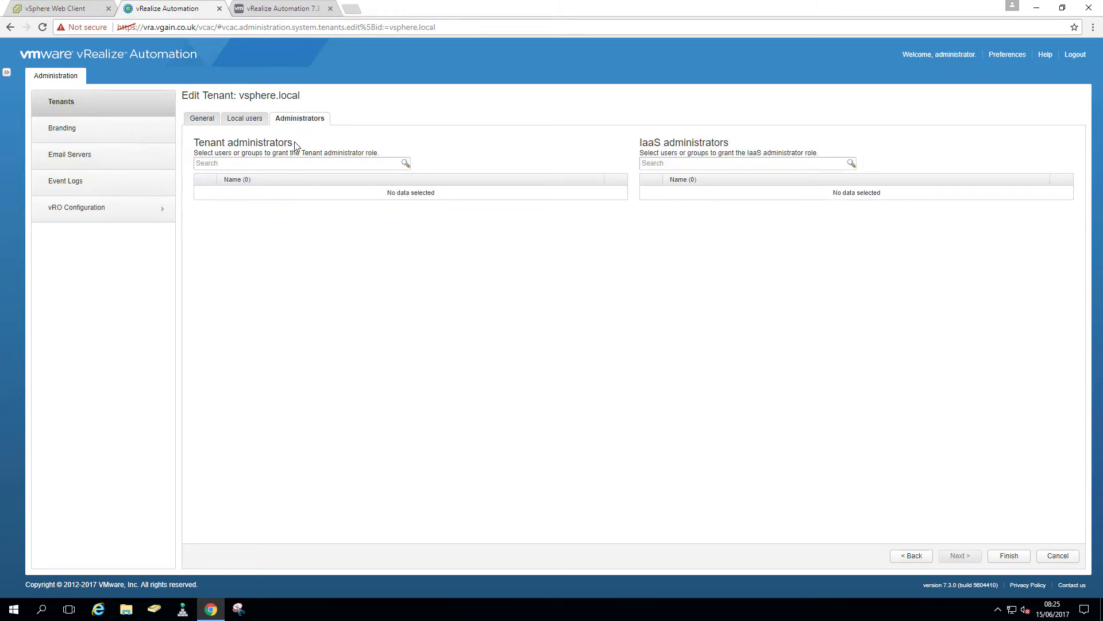
{"action": "left_click", "coordinate": [295, 162]}
{"action": "type", "text": "localadmin"}
{"action": "left_click", "coordinate": [406, 163]}
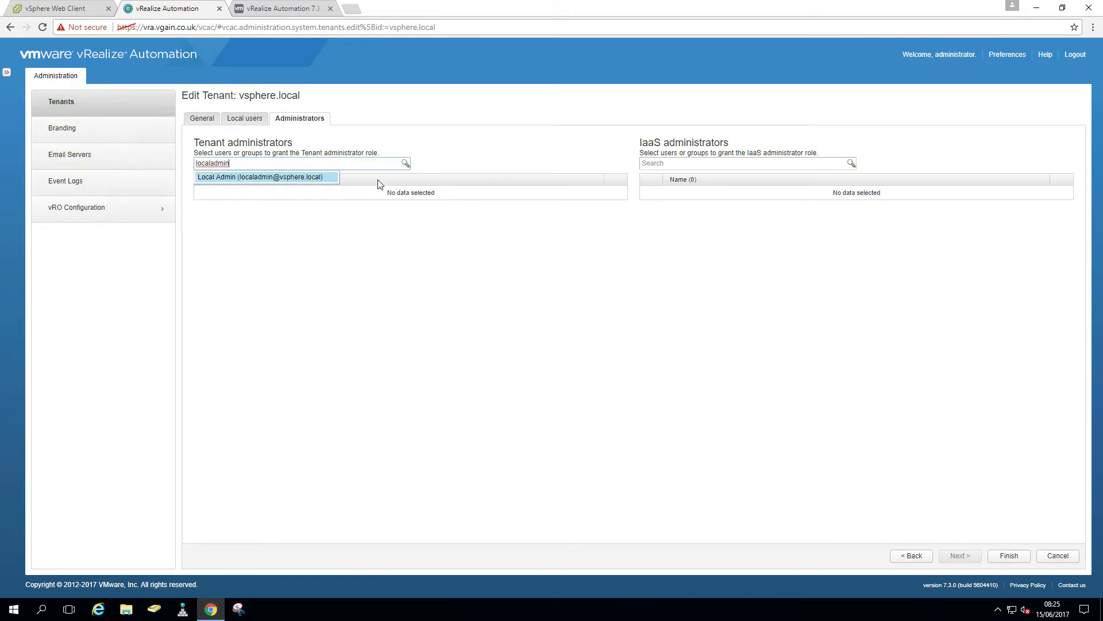
{"action": "left_click", "coordinate": [241, 179]}
Add Local Admin as an IaaS administrator of vsphere.local
{"action": "left_click", "coordinate": [736, 167]}
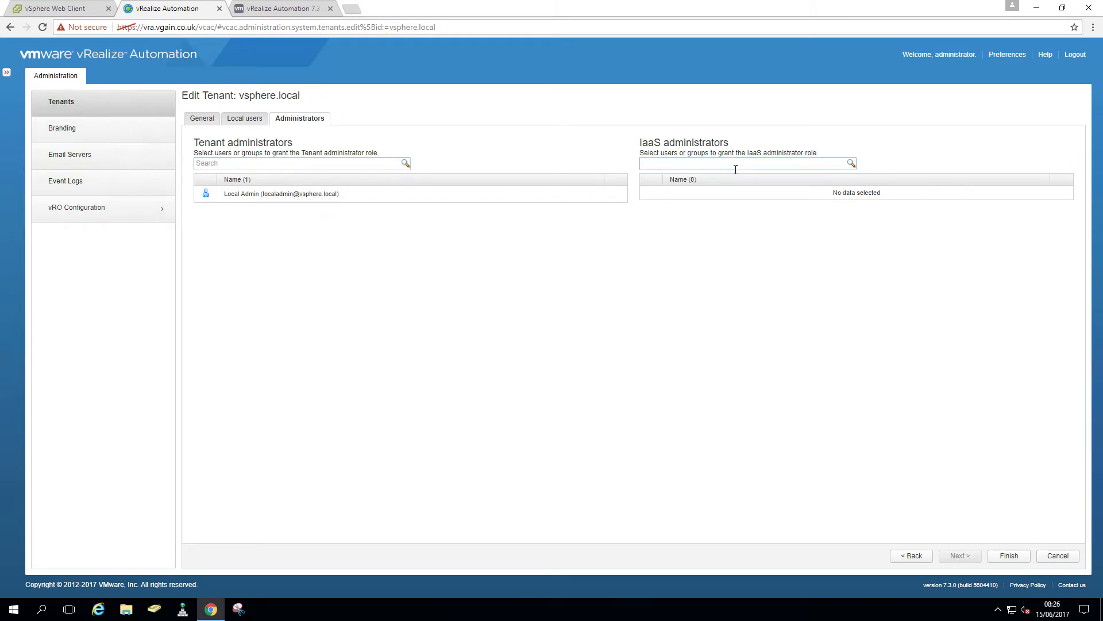
{"action": "type", "text": "localadmin"}
{"action": "left_click", "coordinate": [852, 164]}
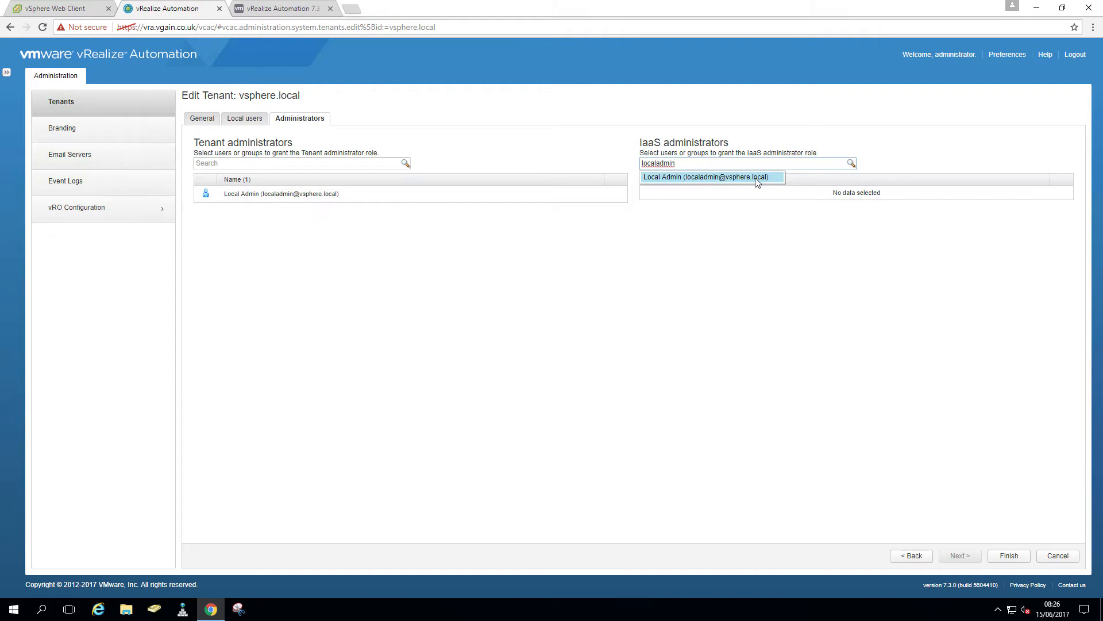
{"action": "left_click", "coordinate": [755, 180]}
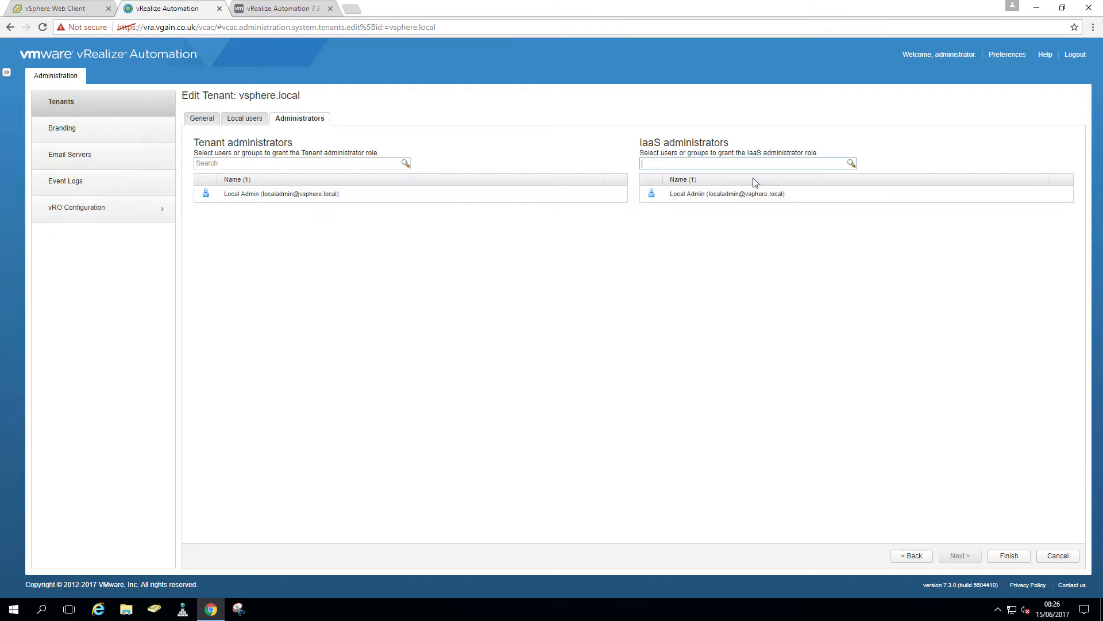
{"action": "left_click", "coordinate": [276, 15]}
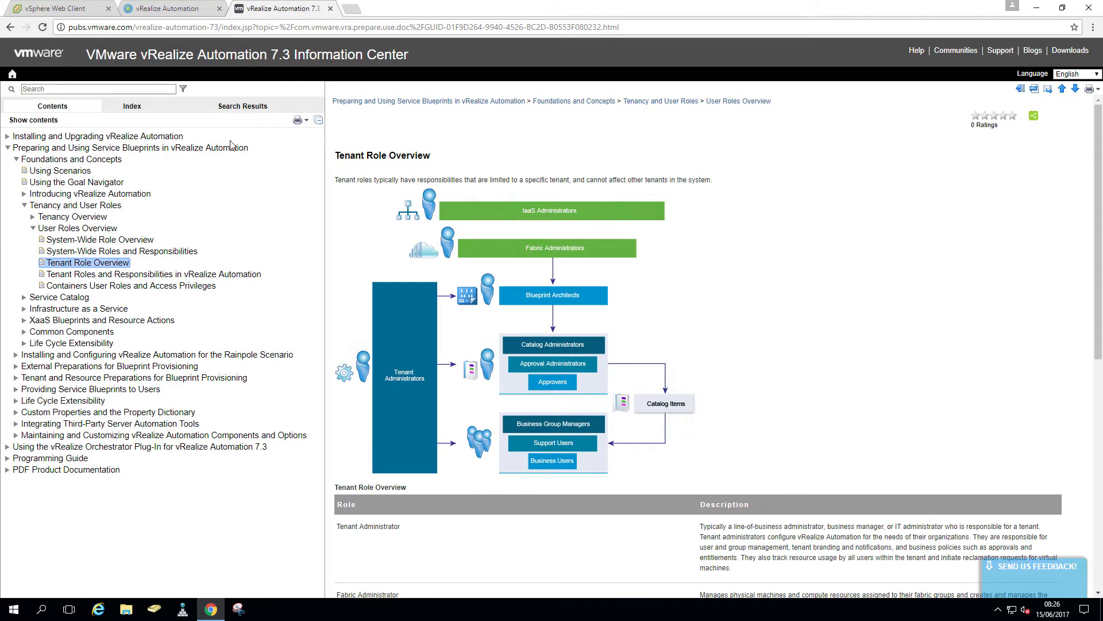
Read the System-Wide and Tenant Role Overview topics, then save the vsphere.local tenant with Finish
{"action": "left_click", "coordinate": [86, 241]}
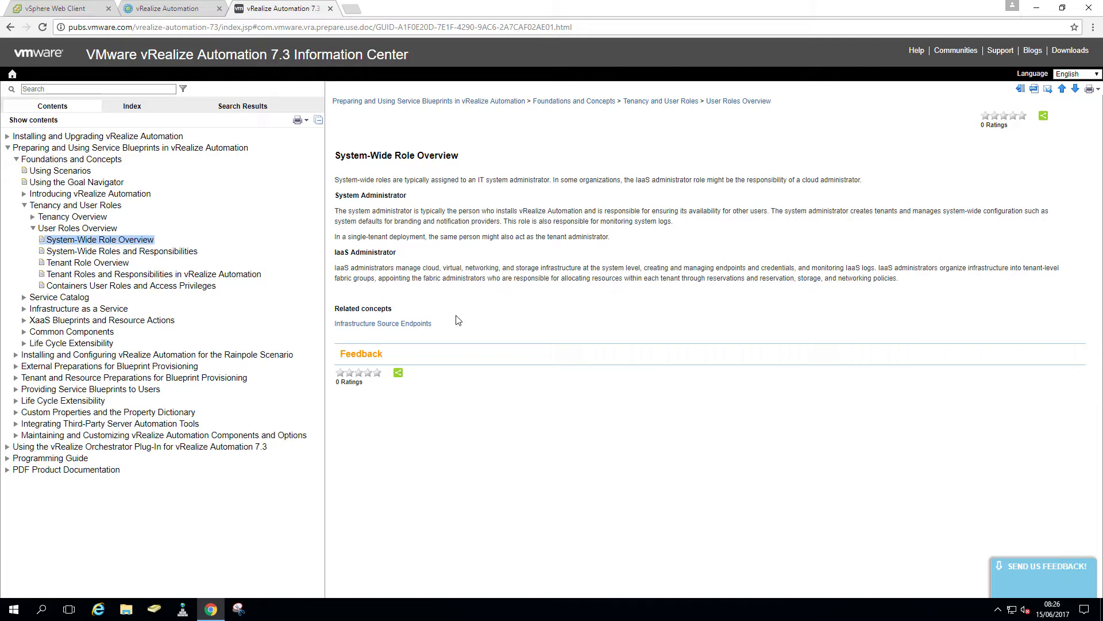
{"action": "left_click", "coordinate": [115, 263]}
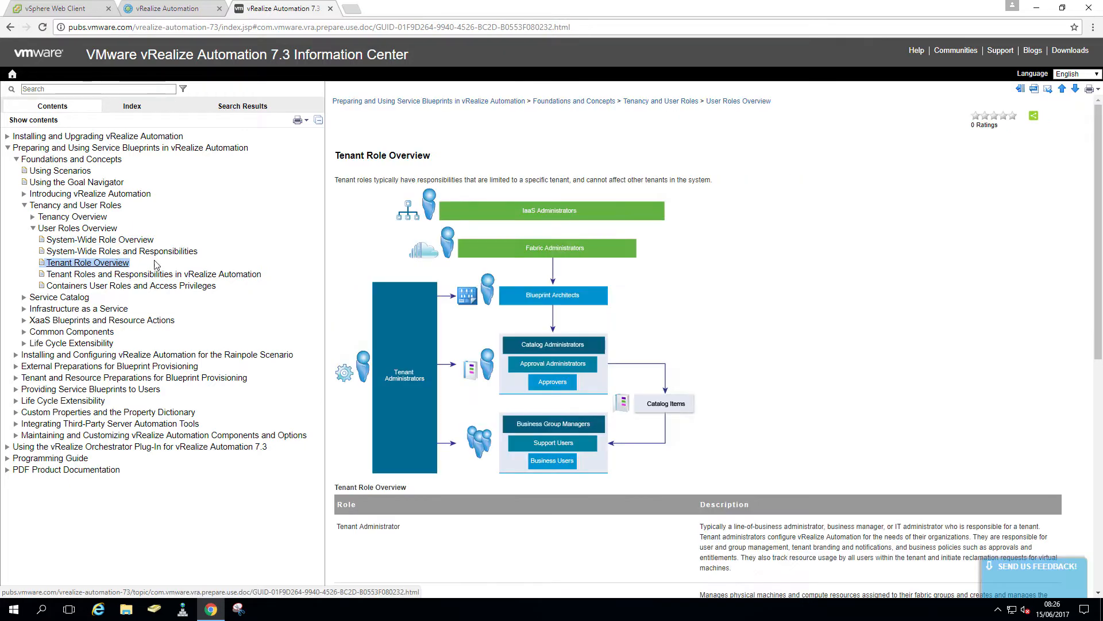
{"action": "scroll", "coordinate": [619, 344], "scroll_direction": "down", "scroll_amount": 5}
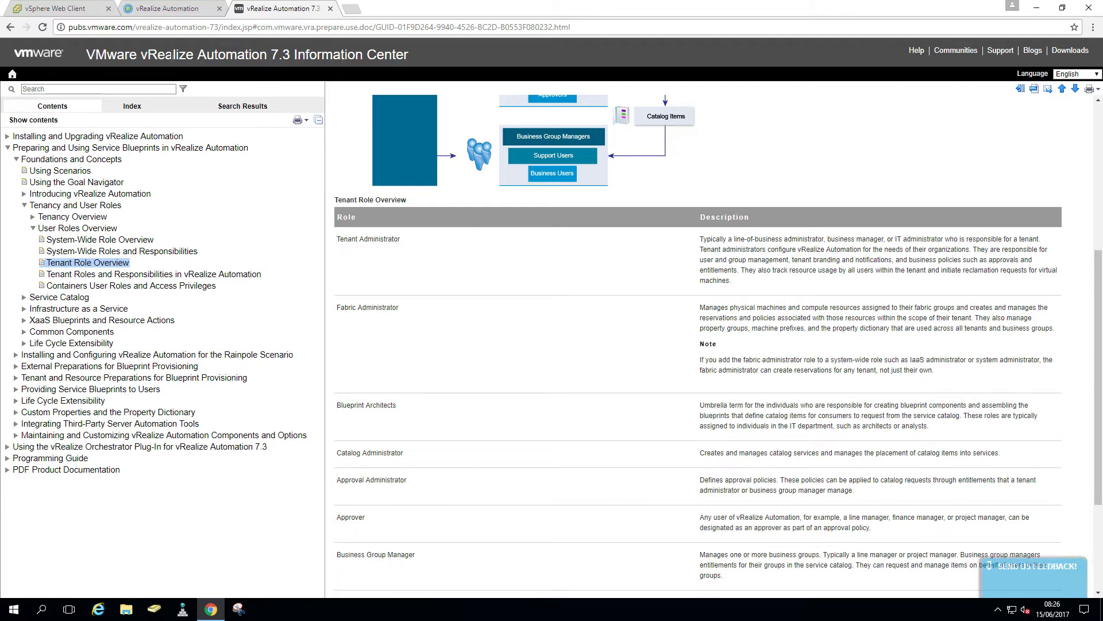
{"action": "left_click", "coordinate": [172, 14]}
{"action": "left_click", "coordinate": [1006, 553]}
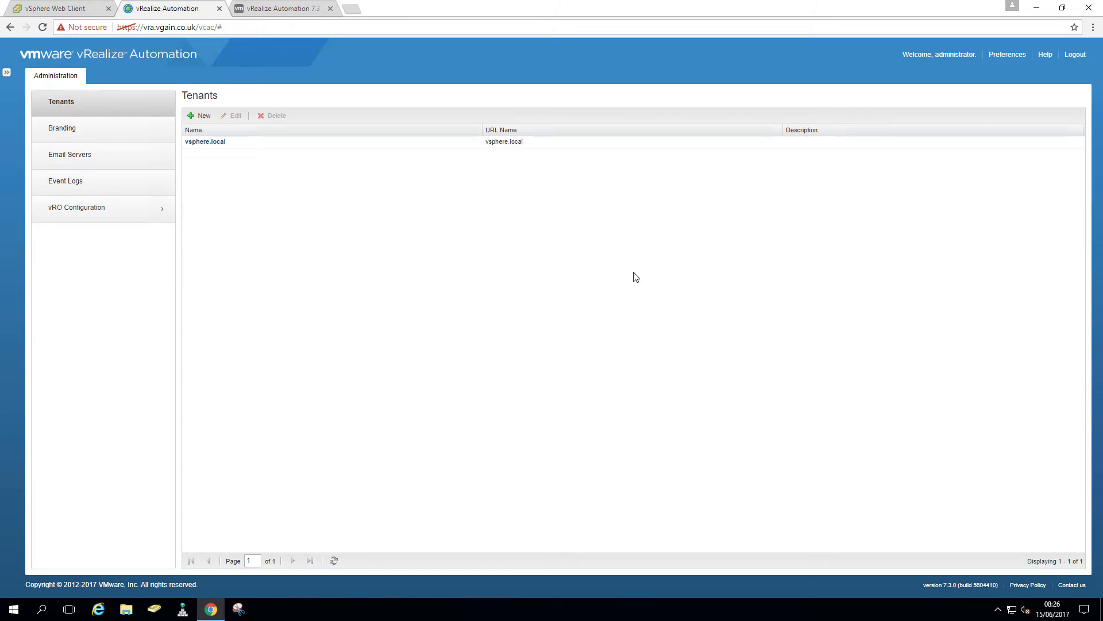
Log out of vRealize Automation and sign back in as localadmin with its password
{"action": "left_click", "coordinate": [1076, 54]}
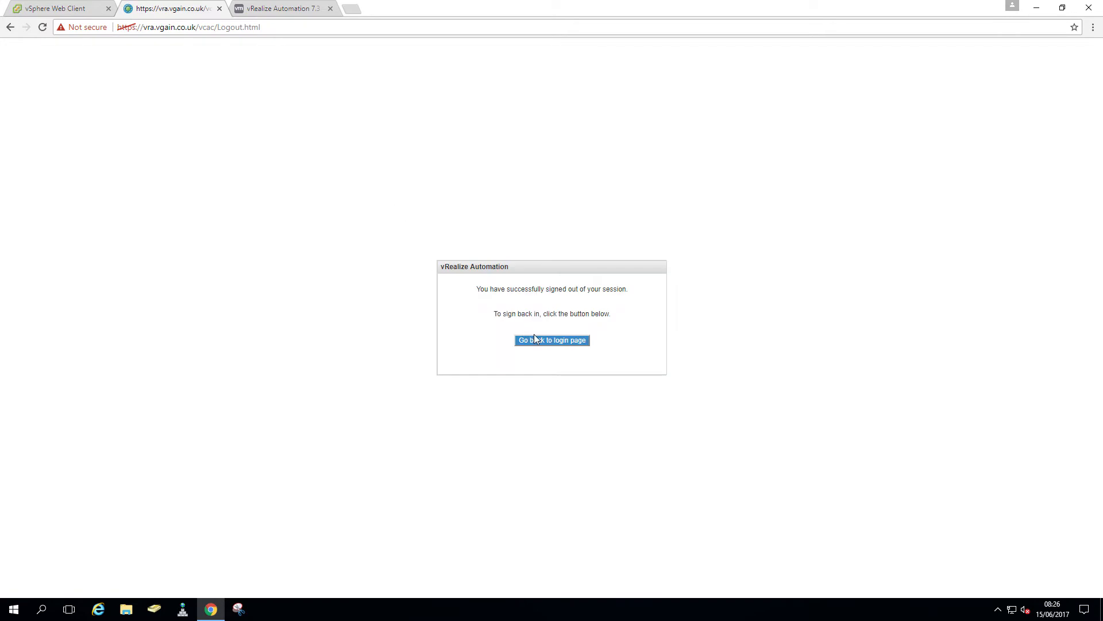
{"action": "left_click", "coordinate": [534, 335]}
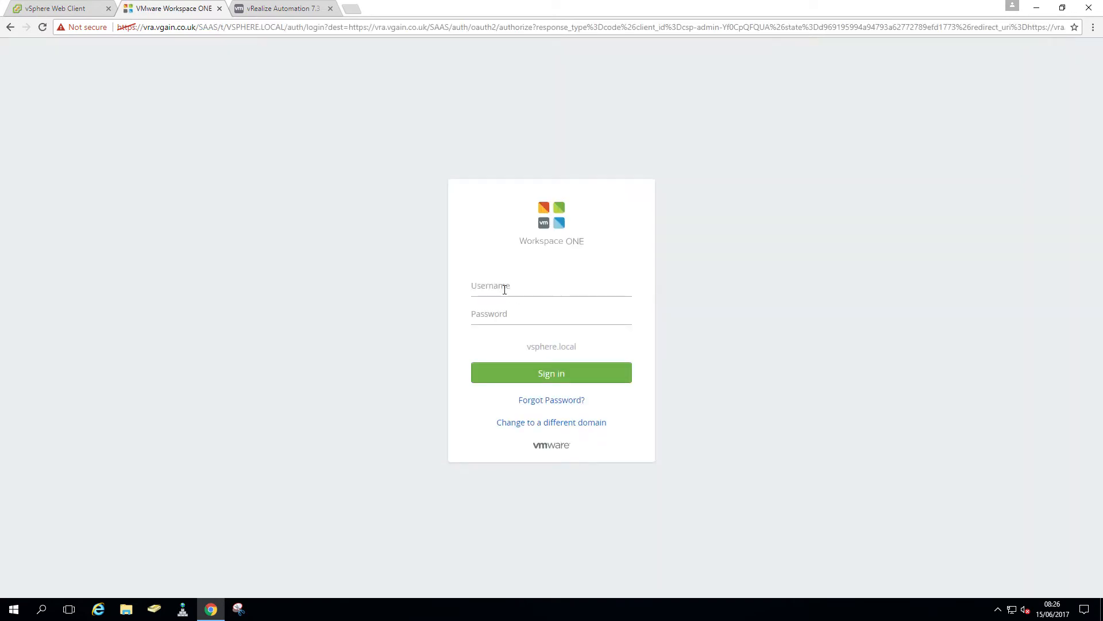
{"action": "left_click", "coordinate": [502, 285]}
{"action": "type", "text": "localadmin"}
{"action": "key", "text": "Tab"}
{"action": "type", "text": "VMware"}
{"action": "key", "text": "Return"}
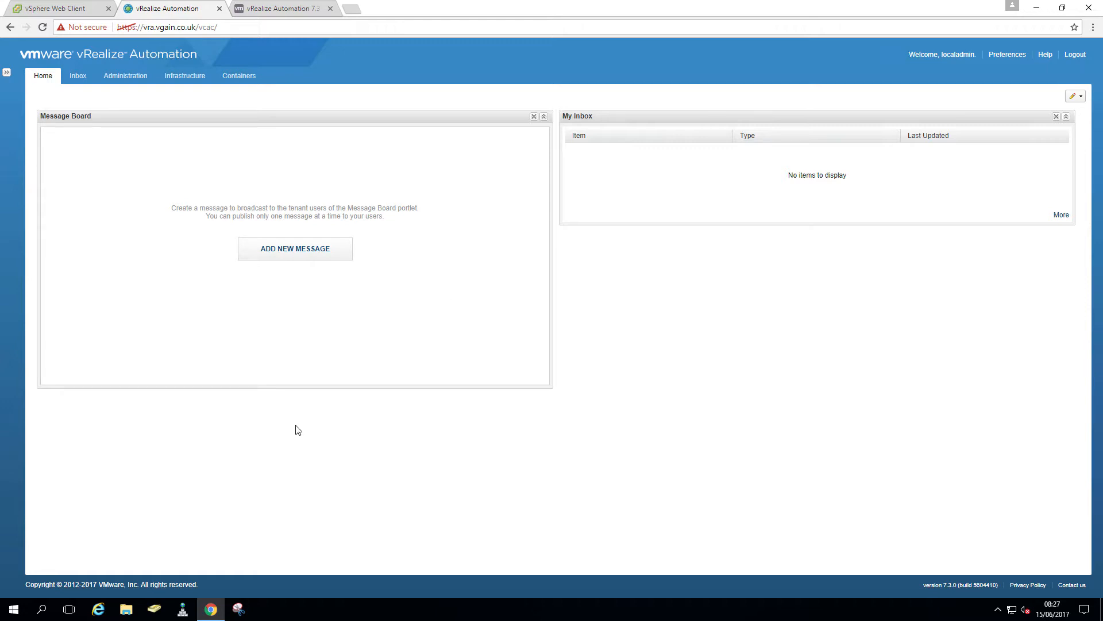
Review the Tenant Administrator and Fabric Administrator entries in the documentation's role table
{"action": "left_click", "coordinate": [298, 13]}
{"action": "scroll", "coordinate": [542, 410], "scroll_direction": "down", "scroll_amount": 5}
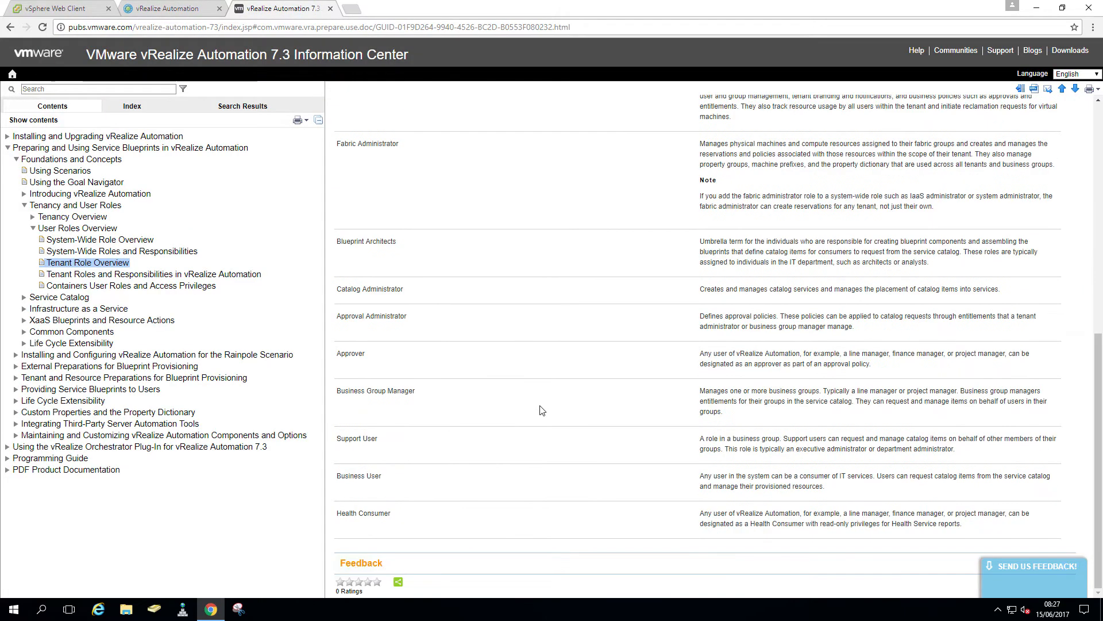
{"action": "scroll", "coordinate": [542, 410], "scroll_direction": "up", "scroll_amount": 2}
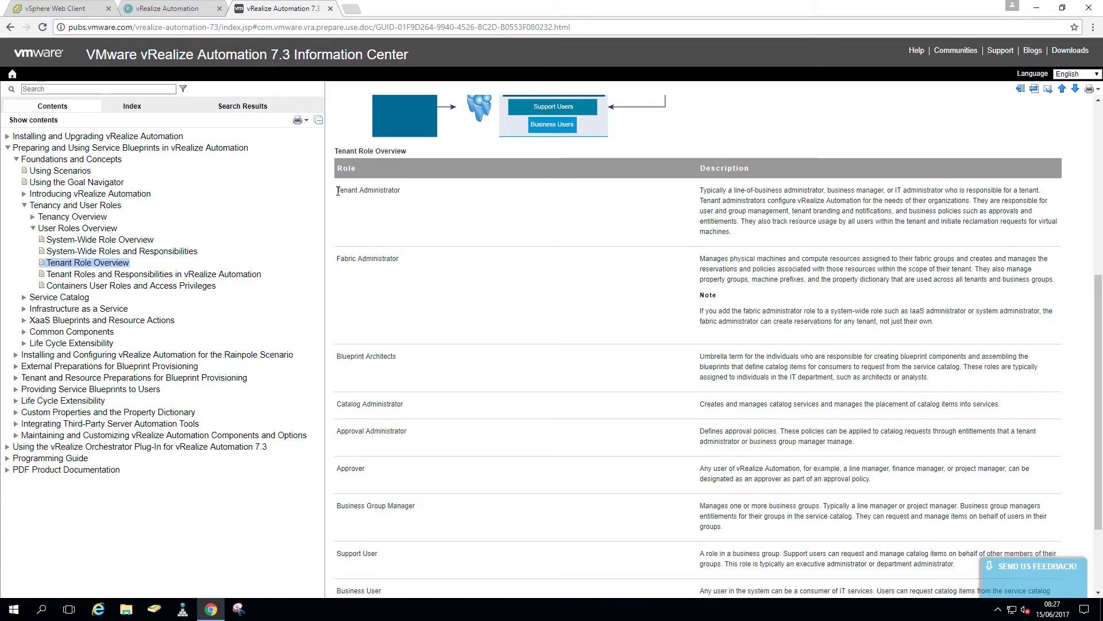
{"action": "left_click_drag", "start_coordinate": [337, 191], "coordinate": [405, 191]}
{"action": "left_click_drag", "start_coordinate": [399, 259], "coordinate": [338, 260]}
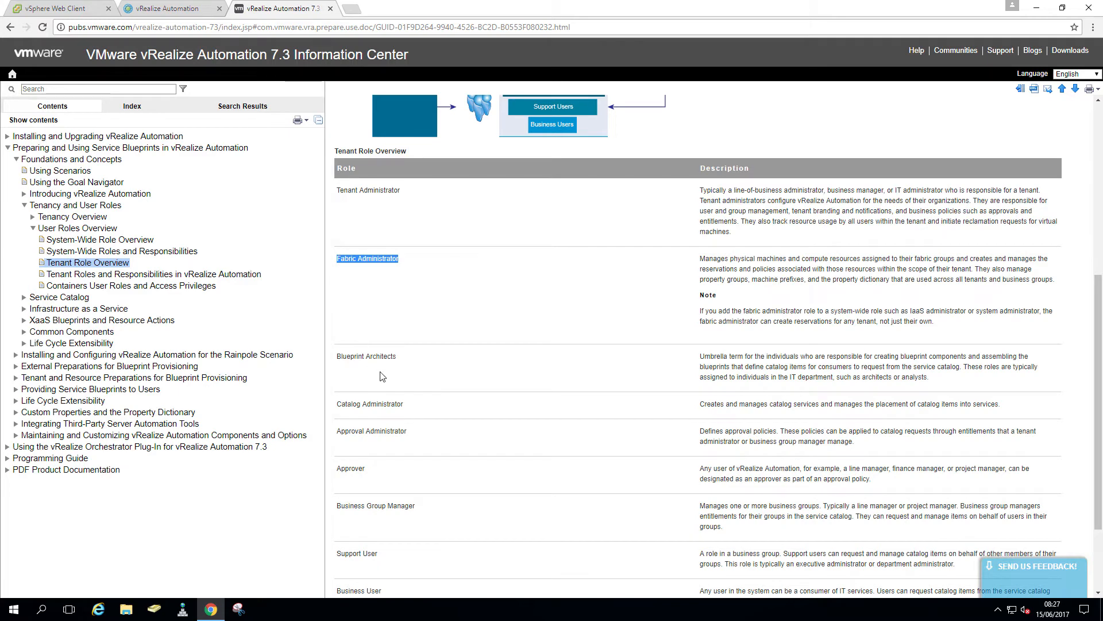
Review the Approval Administrator, Approver, Blueprint Architects and Catalog Administrator entries, then launch Active Directory Users and Computers
{"action": "scroll", "coordinate": [382, 374], "scroll_direction": "down", "scroll_amount": 1}
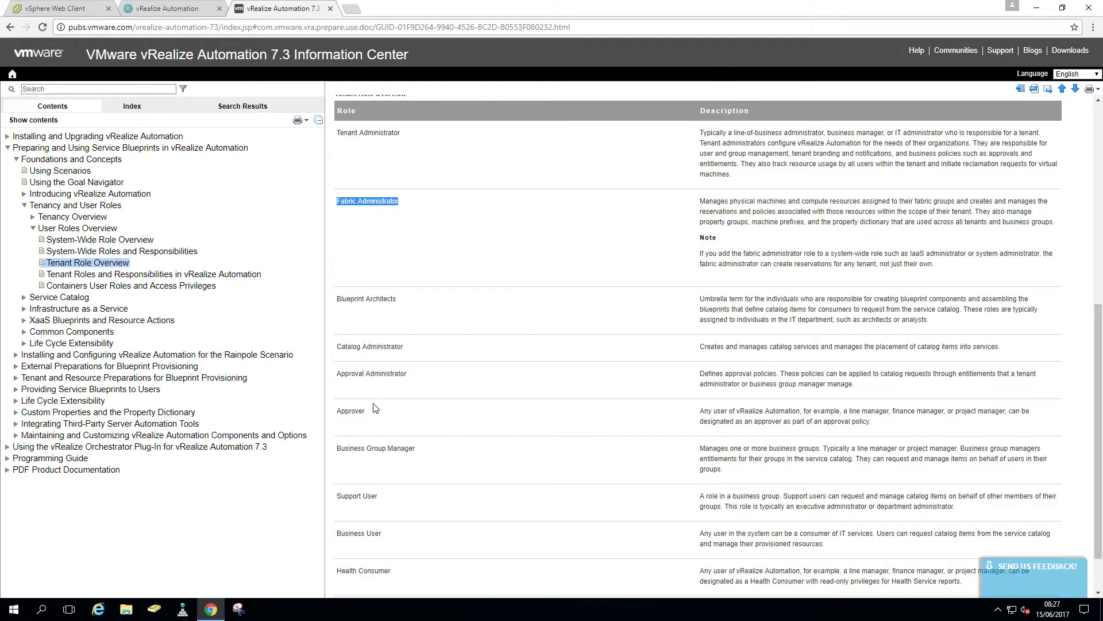
{"action": "left_click", "coordinate": [417, 380]}
{"action": "left_click_drag", "start_coordinate": [391, 411], "coordinate": [337, 374]}
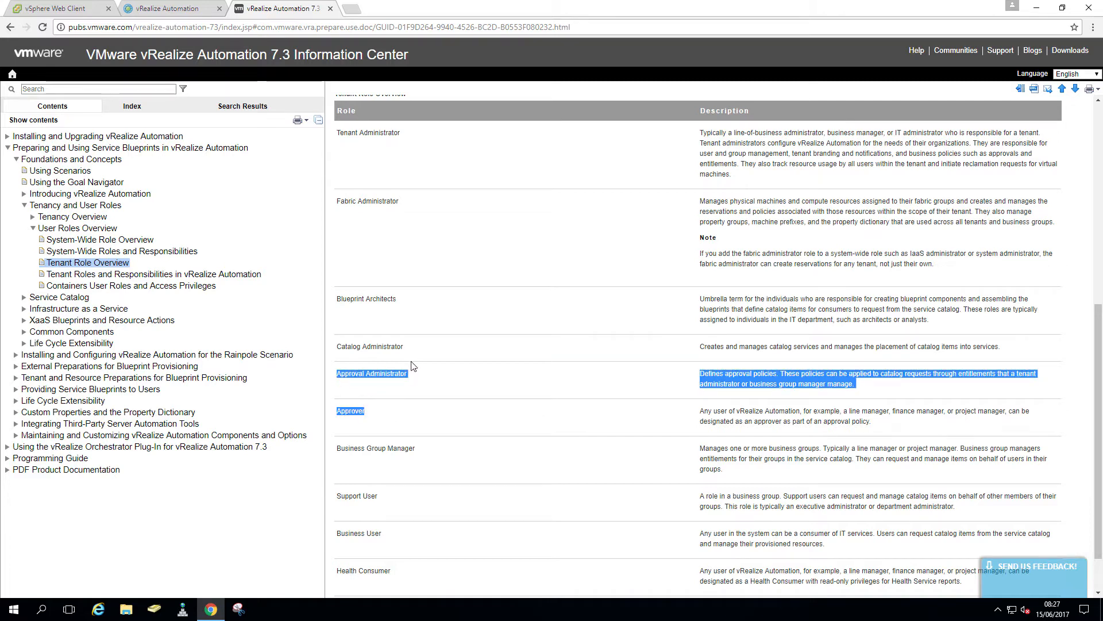
{"action": "left_click_drag", "start_coordinate": [412, 349], "coordinate": [339, 304]}
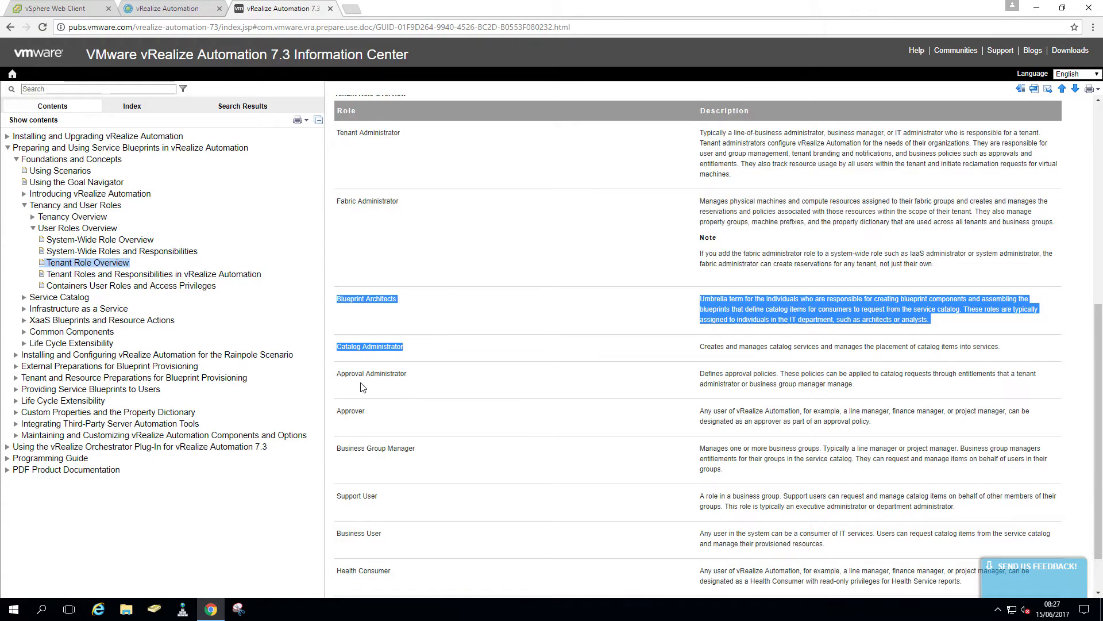
{"action": "left_click", "coordinate": [104, 240]}
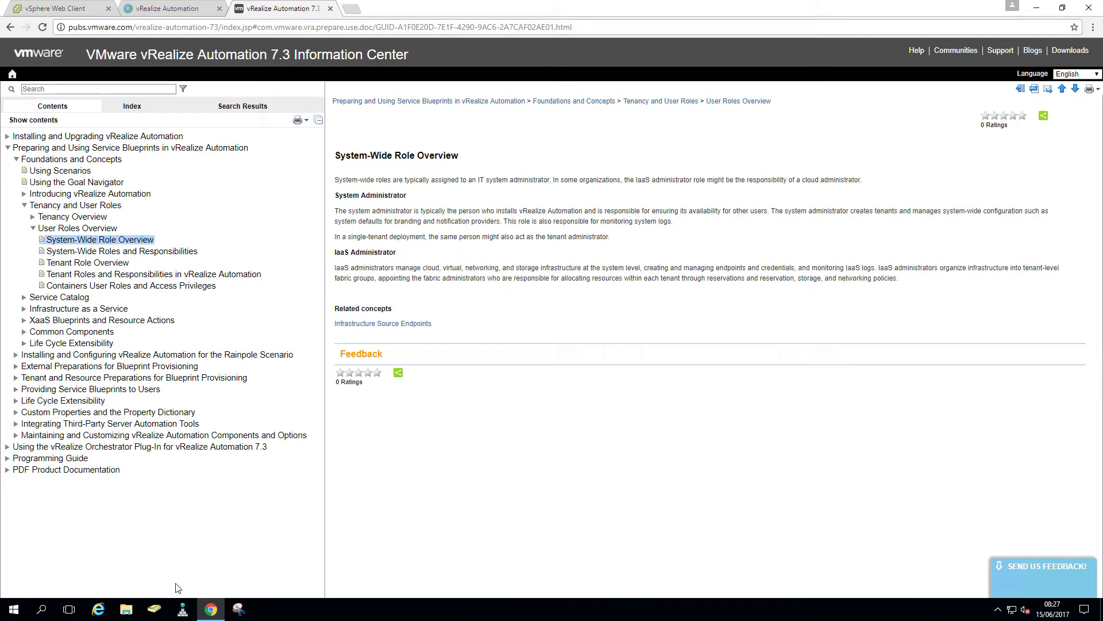
{"action": "left_click", "coordinate": [160, 616]}
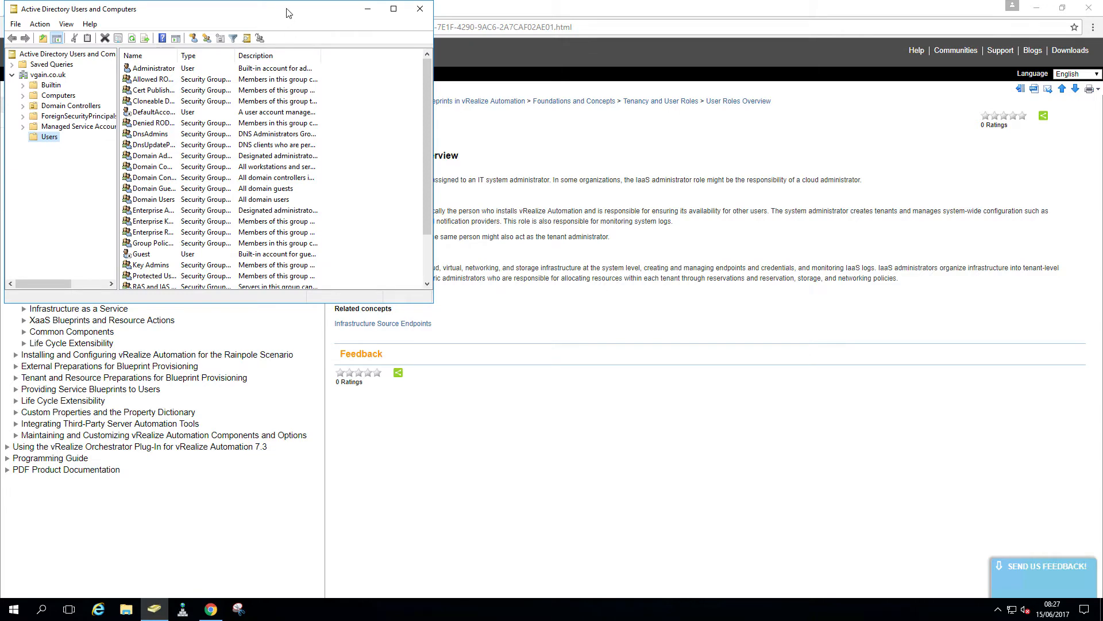
Start a new user in vgain.co.uk Users named vRA Admin with logon name vra-admin
{"action": "left_click_drag", "start_coordinate": [290, 11], "coordinate": [504, 91]}
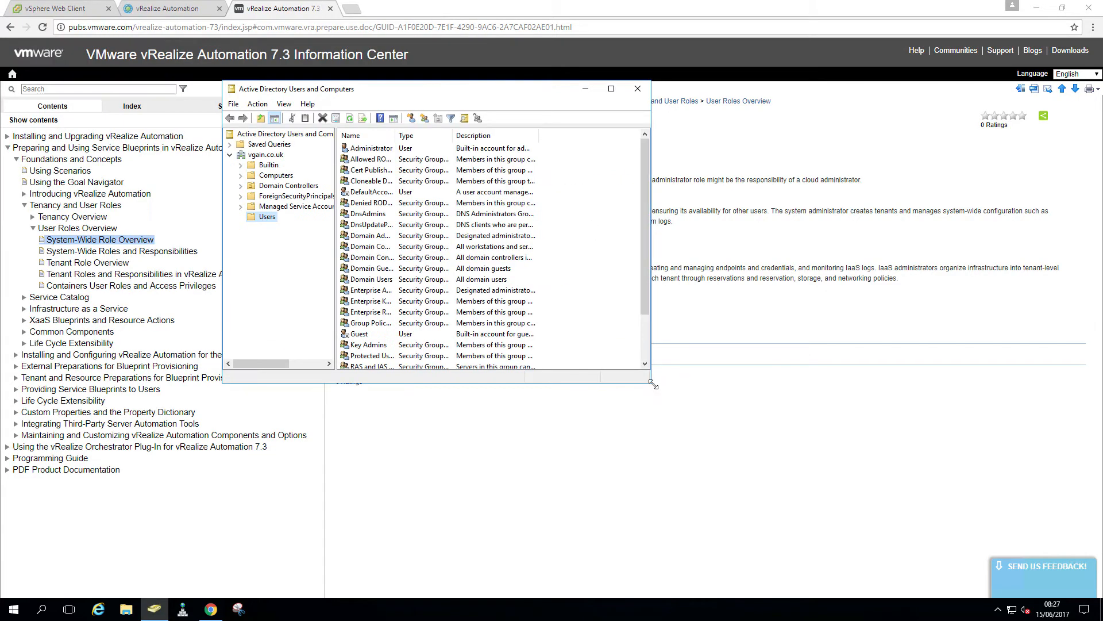
{"action": "left_click_drag", "start_coordinate": [656, 386], "coordinate": [889, 529]}
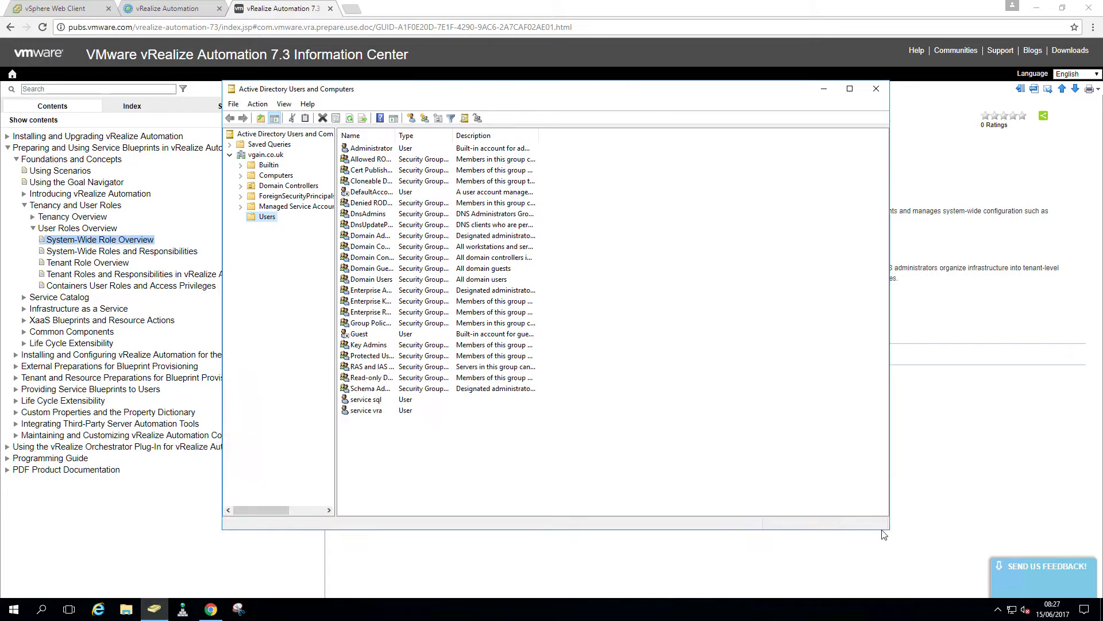
{"action": "left_click", "coordinate": [267, 218]}
{"action": "right_click", "coordinate": [267, 221]}
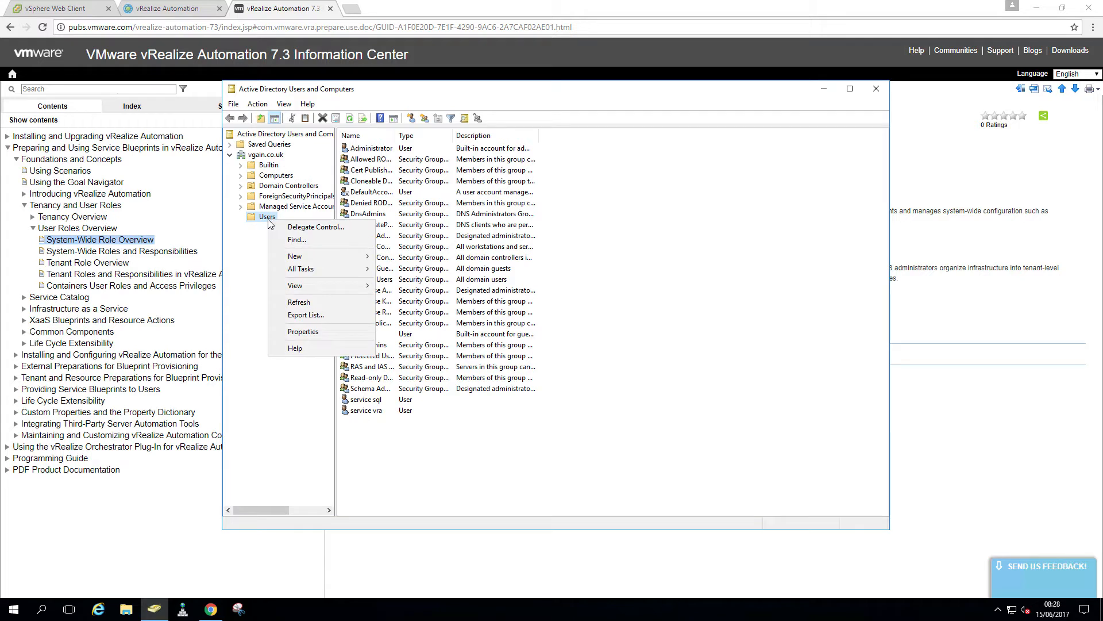
{"action": "mouse_move", "coordinate": [317, 254]}
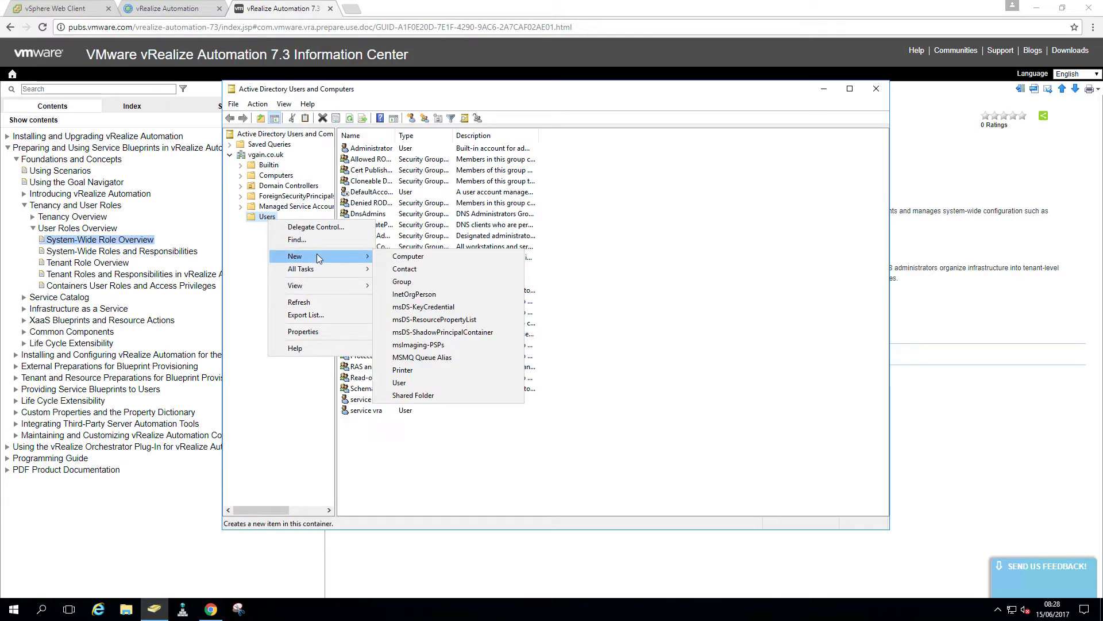
{"action": "left_click", "coordinate": [415, 380]}
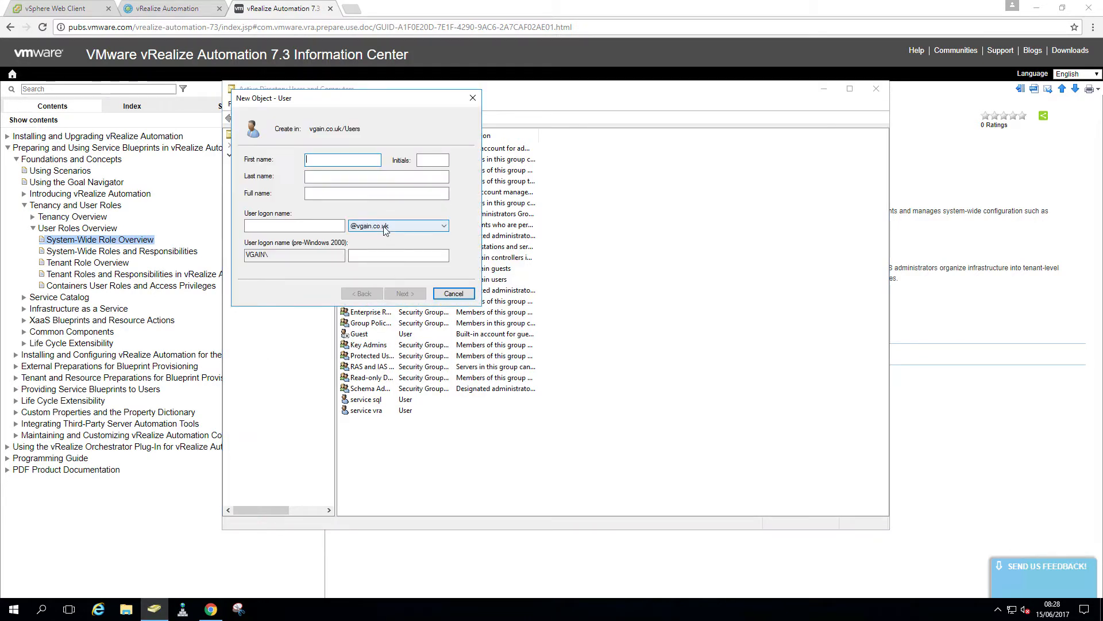
{"action": "type", "text": "vRA"}
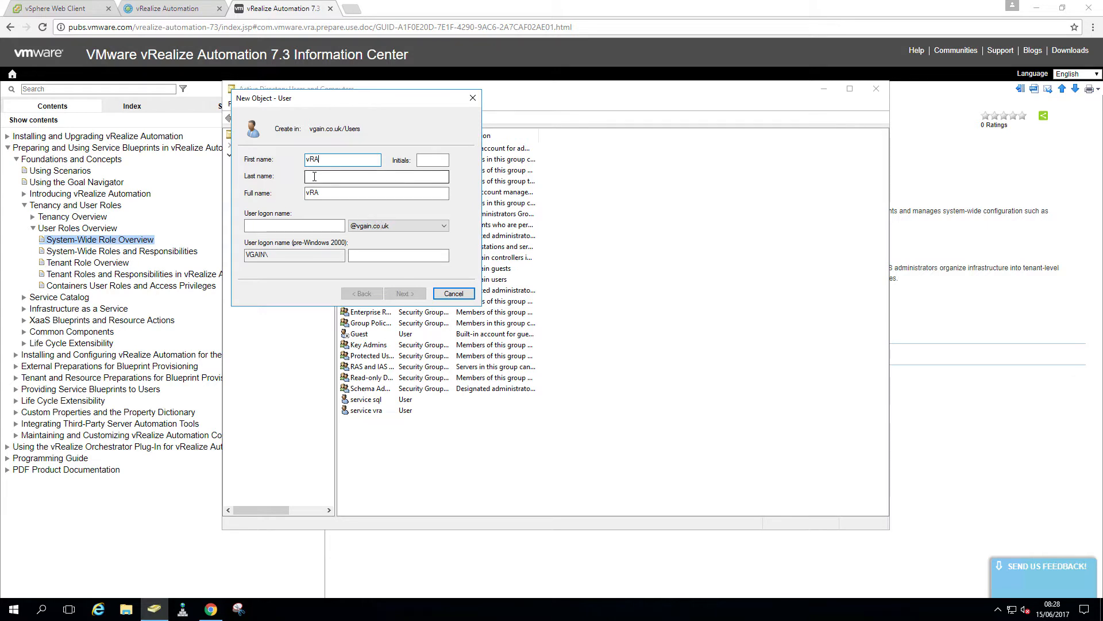
{"action": "left_click", "coordinate": [314, 177]}
{"action": "type", "text": "Admin"}
{"action": "key", "text": "Tab"}
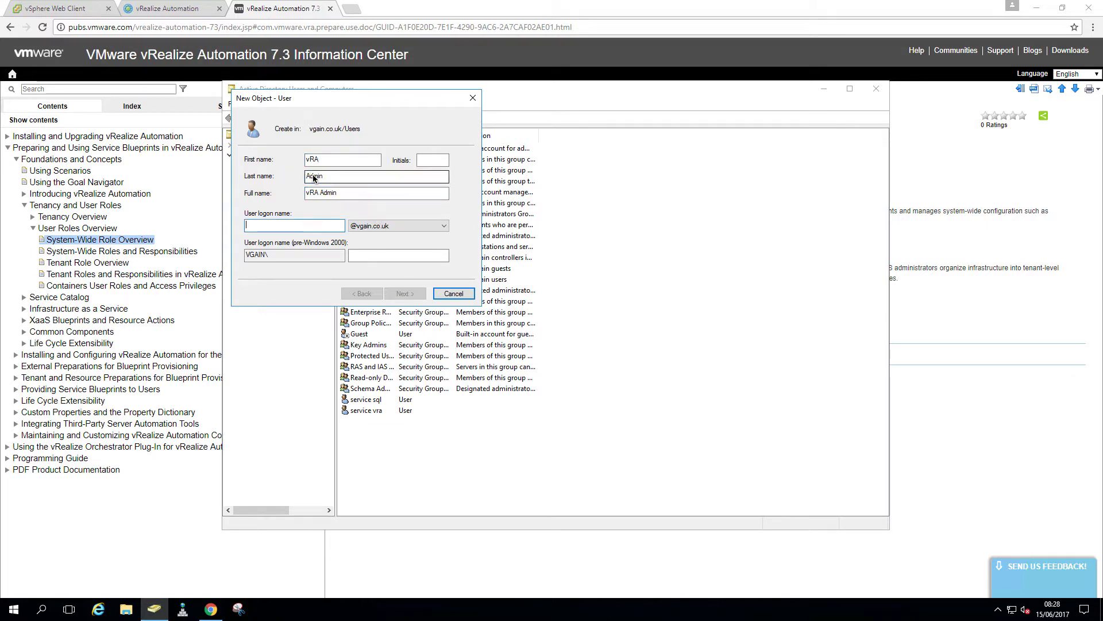
{"action": "type", "text": "vra-adm"}
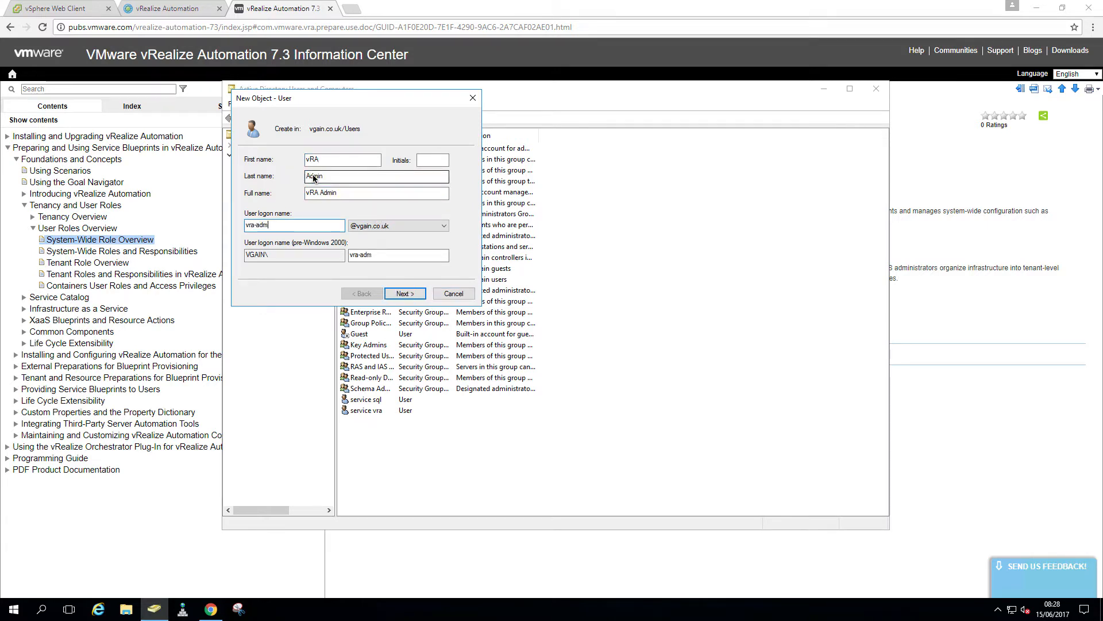
{"action": "type", "text": "in"}
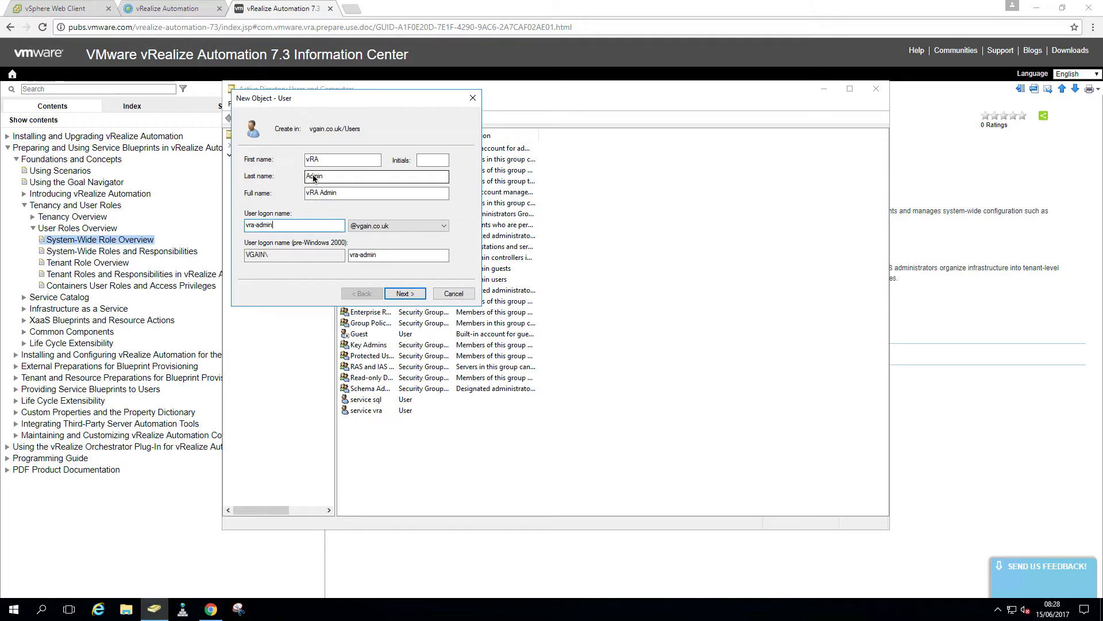
Give vRA Admin a password that never expires and cannot be changed, and create the user
{"action": "left_click", "coordinate": [396, 298]}
{"action": "type", "text": "•••"}
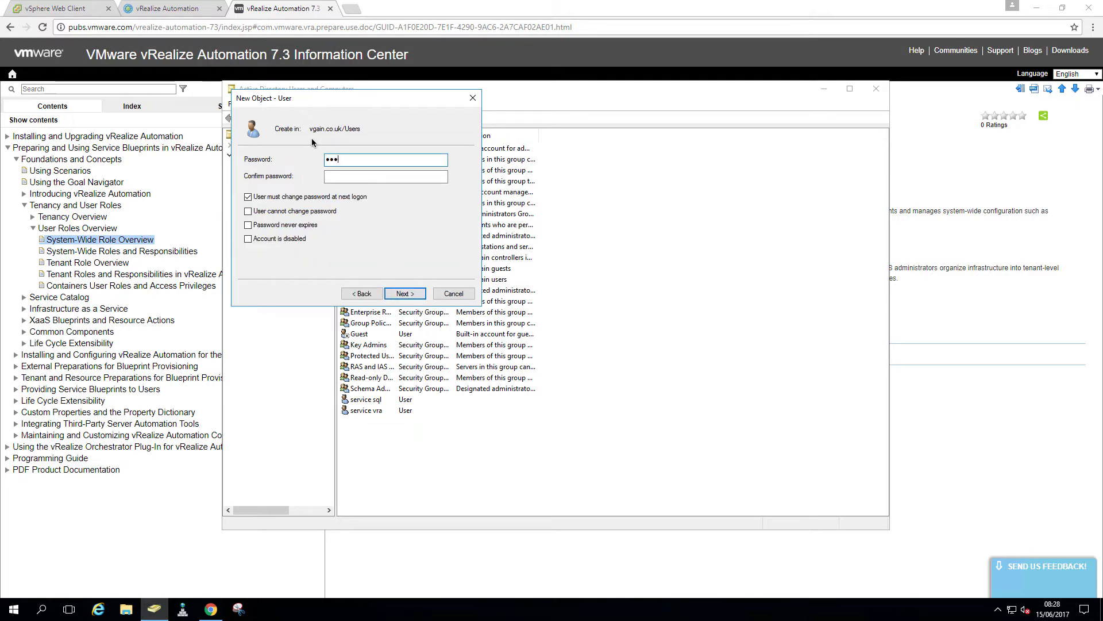
{"action": "type", "text": "••••••"}
{"action": "key", "text": "Tab"}
{"action": "type", "text": "•••••••••"}
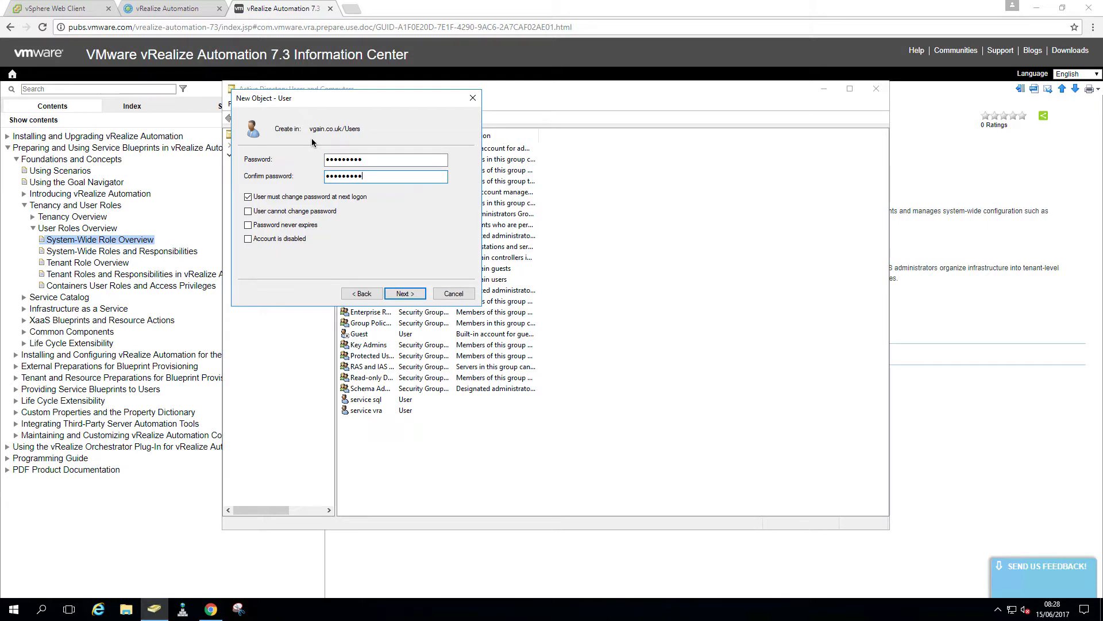
{"action": "left_click", "coordinate": [310, 198]}
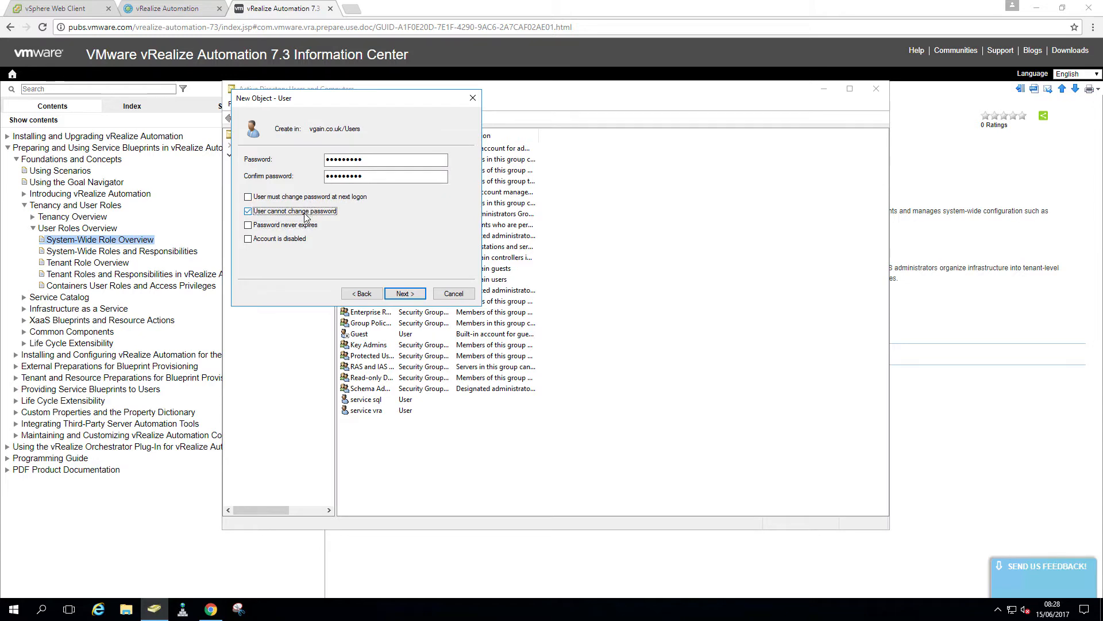
{"action": "left_click", "coordinate": [401, 292]}
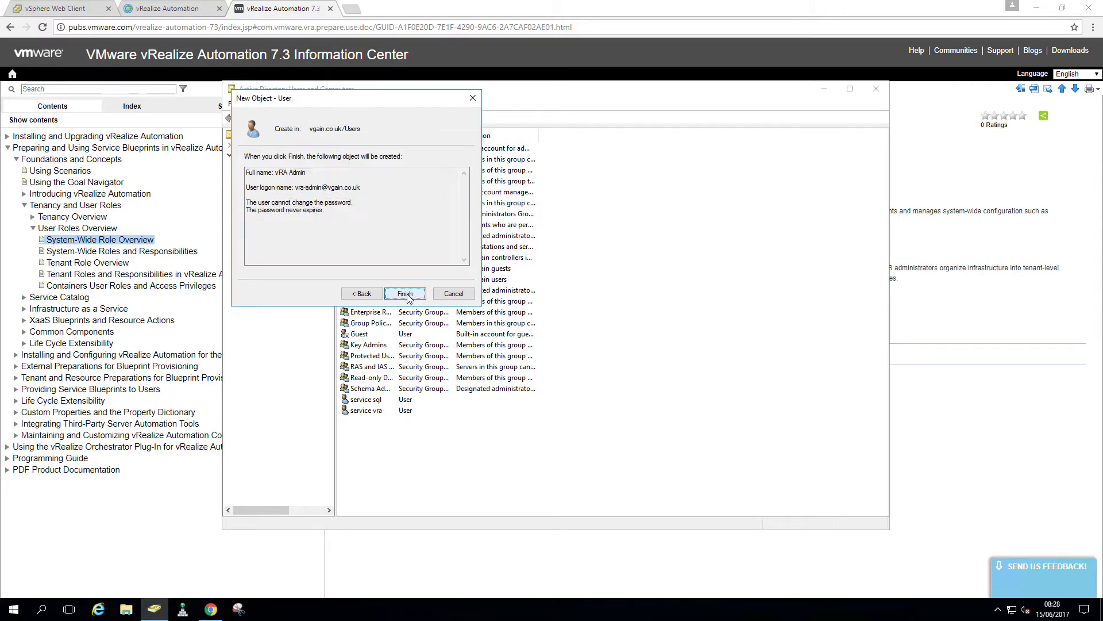
{"action": "left_click", "coordinate": [409, 296]}
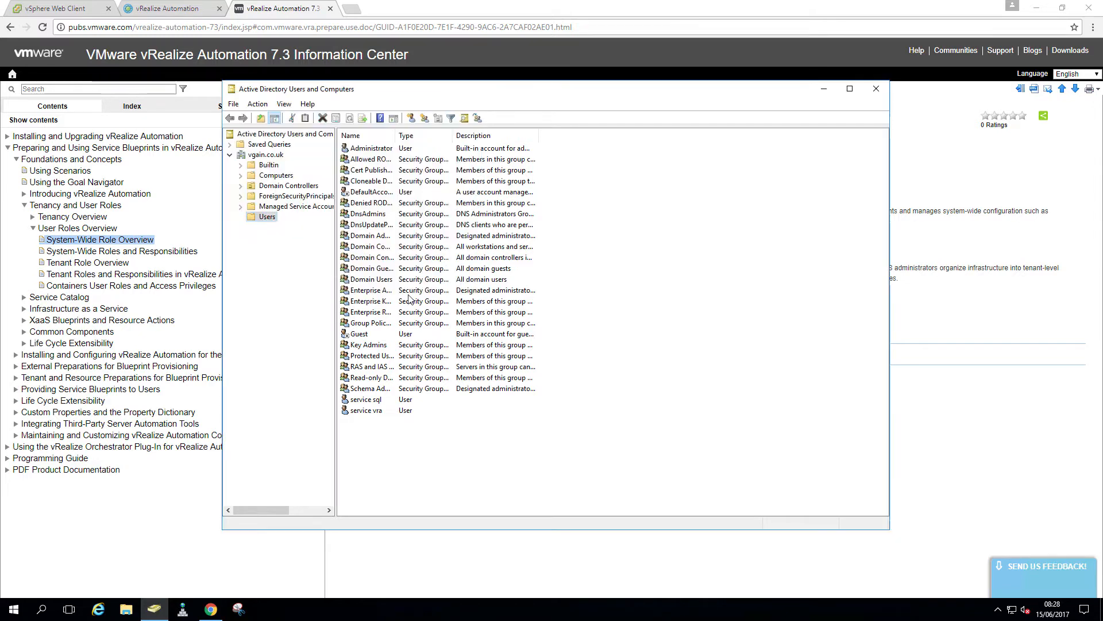
{"action": "left_click", "coordinate": [397, 458]}
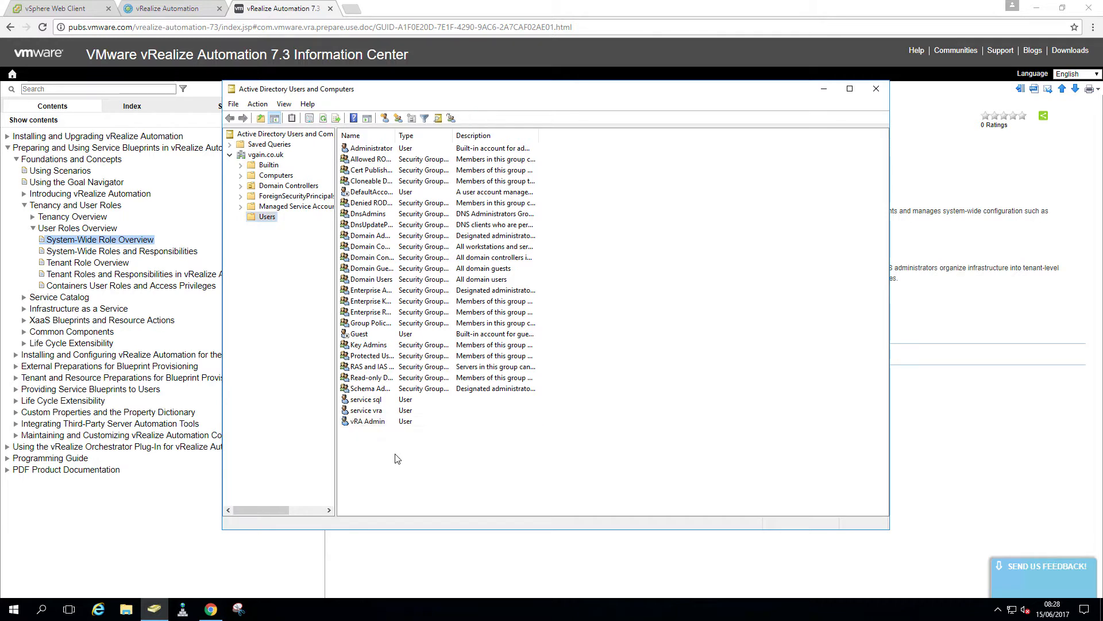
Start a new user in Users named IaaS Admin with logon name iaas-admin
{"action": "right_click", "coordinate": [265, 218]}
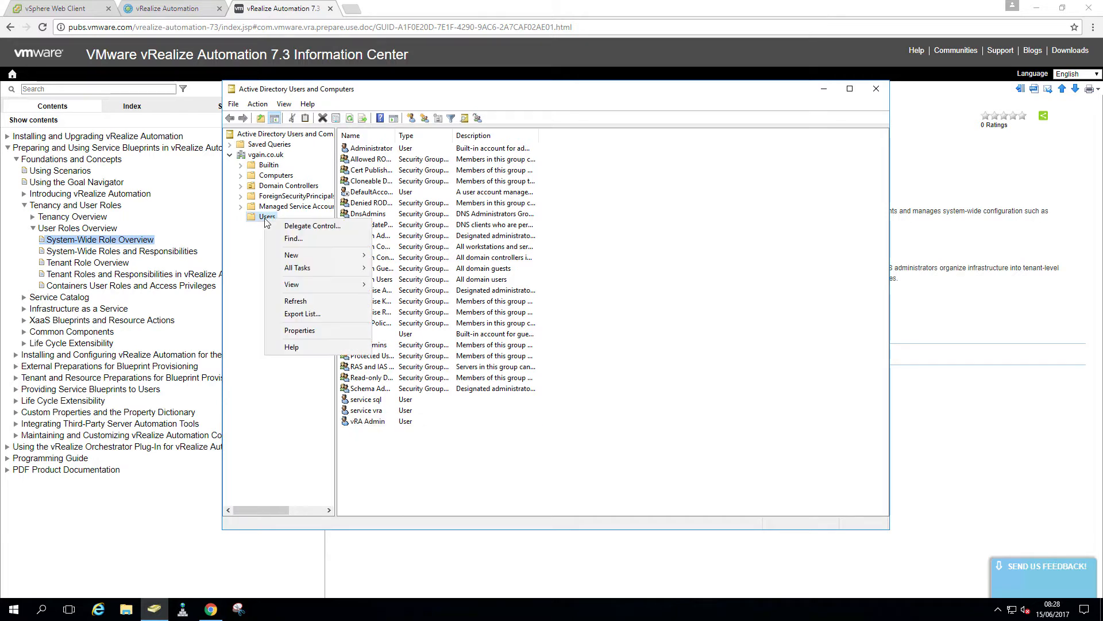
{"action": "mouse_move", "coordinate": [312, 255]}
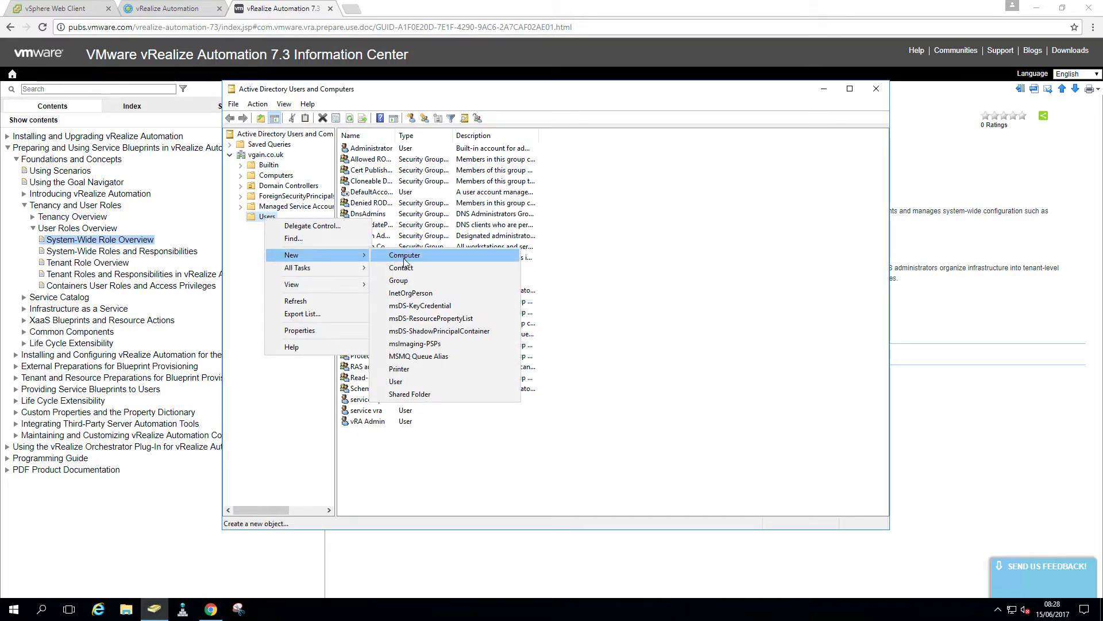
{"action": "left_click", "coordinate": [431, 382]}
{"action": "type", "text": "i"}
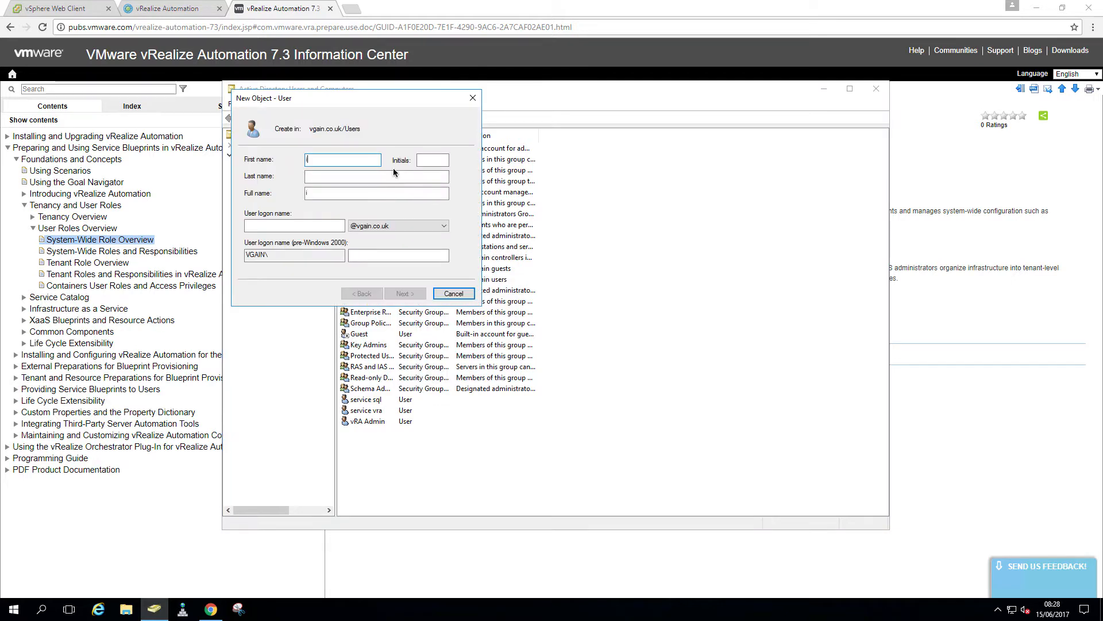
{"action": "type", "text": "aas"}
{"action": "key", "text": "Tab"}
{"action": "key", "text": "shift+Tab"}
{"action": "type", "text": "IaaS"}
{"action": "key", "text": "Tab"}
{"action": "type", "text": "Admin"}
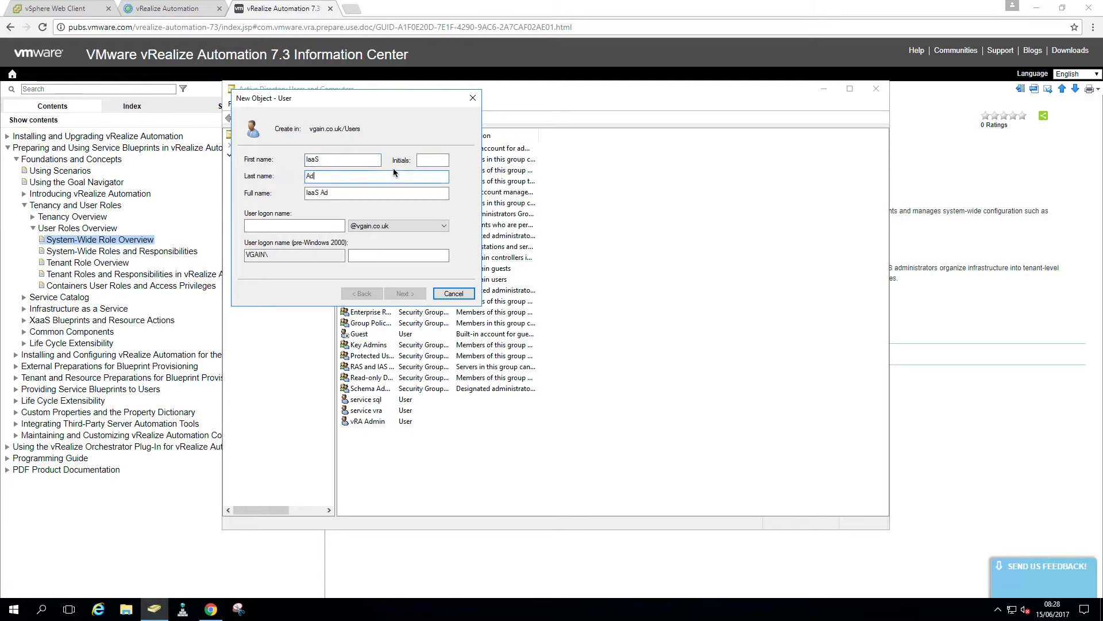
{"action": "key", "text": "Tab"}
{"action": "key", "text": "Tab"}
{"action": "type", "text": "iaas"}
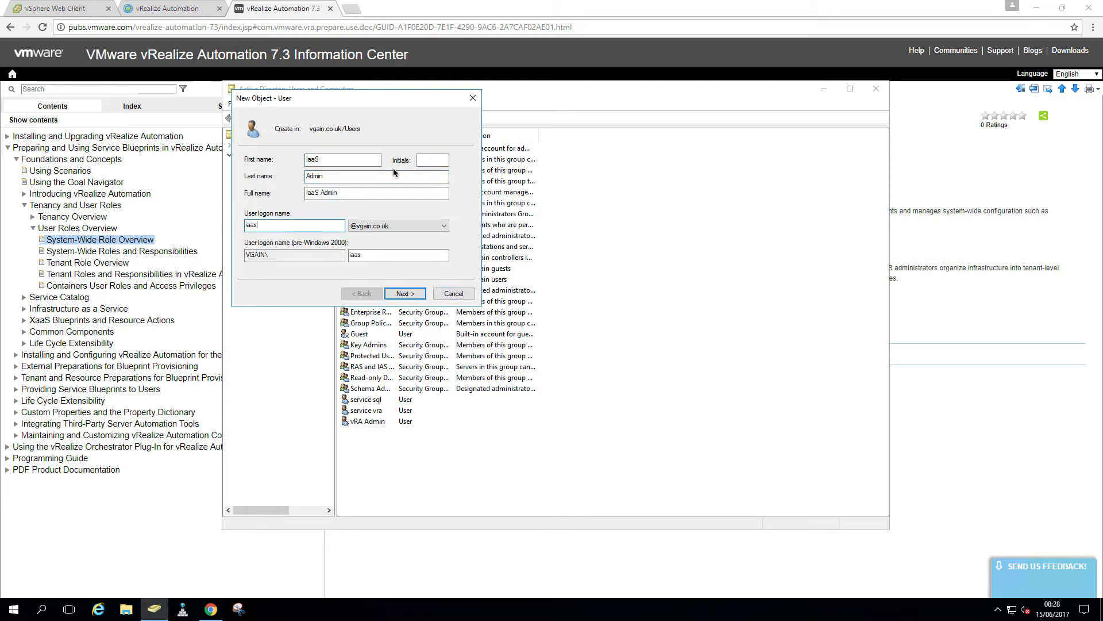
{"action": "type", "text": "-admin"}
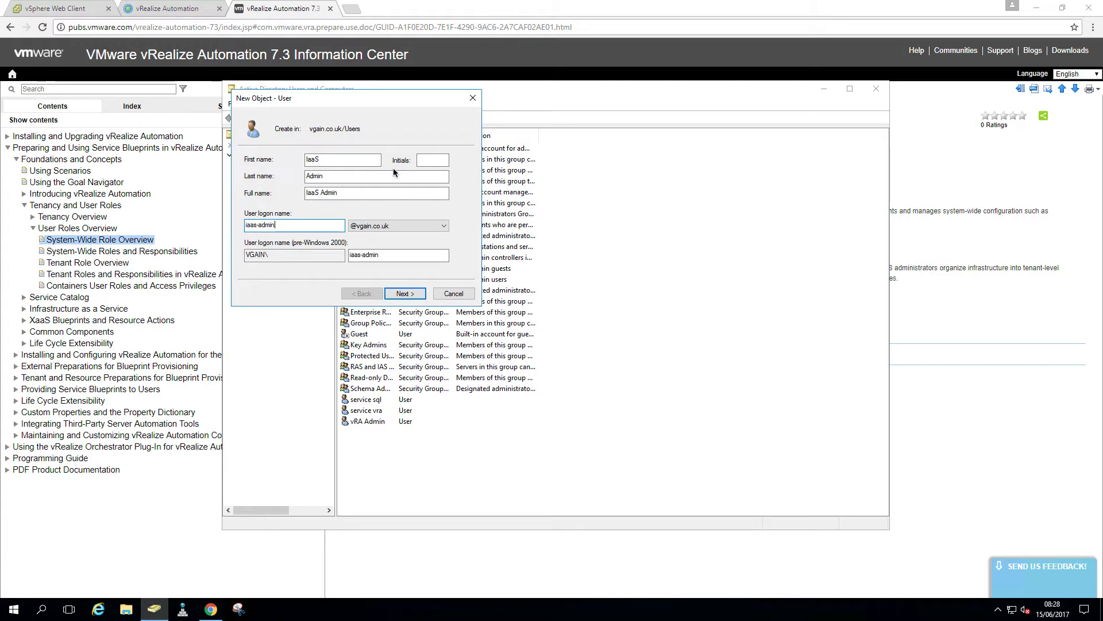
Give IaaS Admin a password that never expires and cannot be changed, and create the user
{"action": "left_click", "coordinate": [413, 294]}
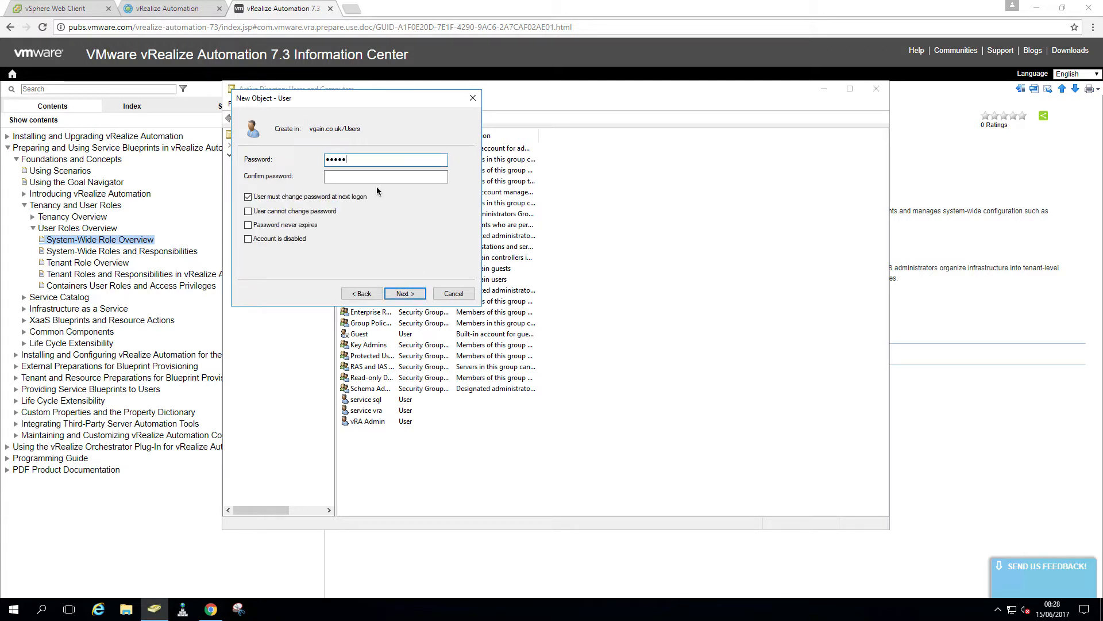
{"action": "type", "text": "****"}
{"action": "key", "text": "Tab"}
{"action": "type", "text": "*********"}
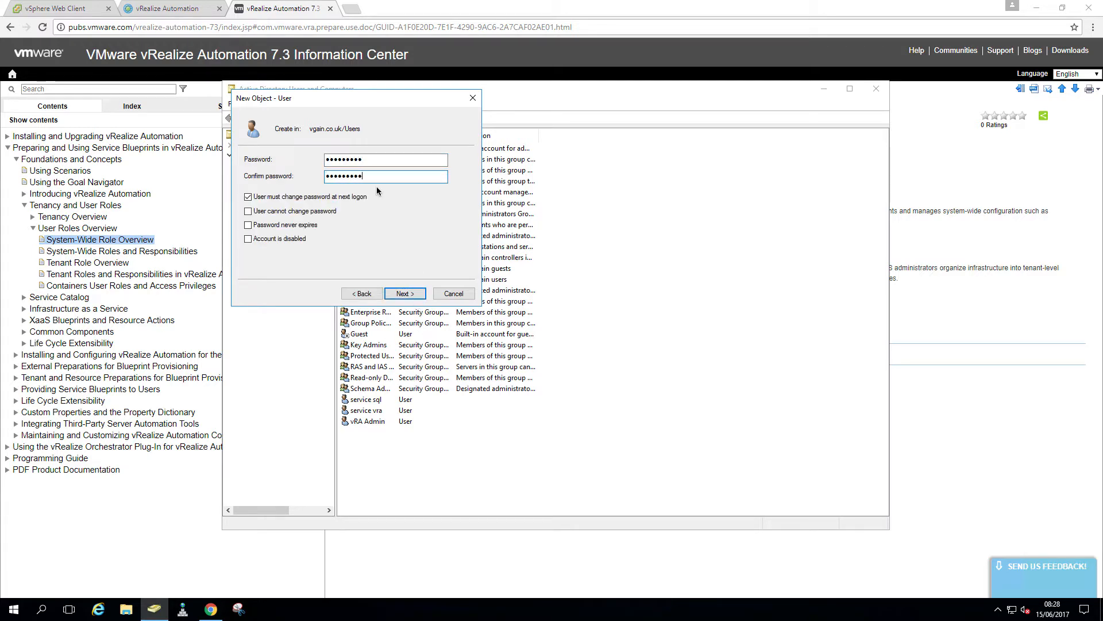
{"action": "key", "text": "Tab"}
{"action": "key", "text": "space"}
{"action": "key", "text": "Tab"}
{"action": "key", "text": "space"}
{"action": "key", "text": "Tab"}
{"action": "key", "text": "space"}
{"action": "left_click", "coordinate": [406, 293]}
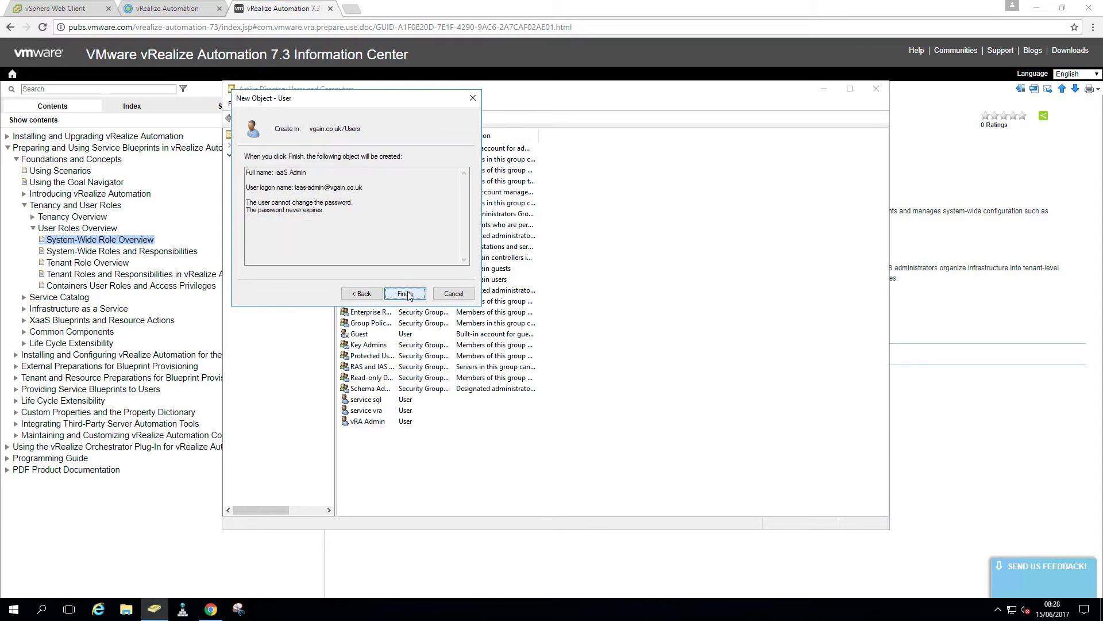
{"action": "left_click", "coordinate": [405, 294]}
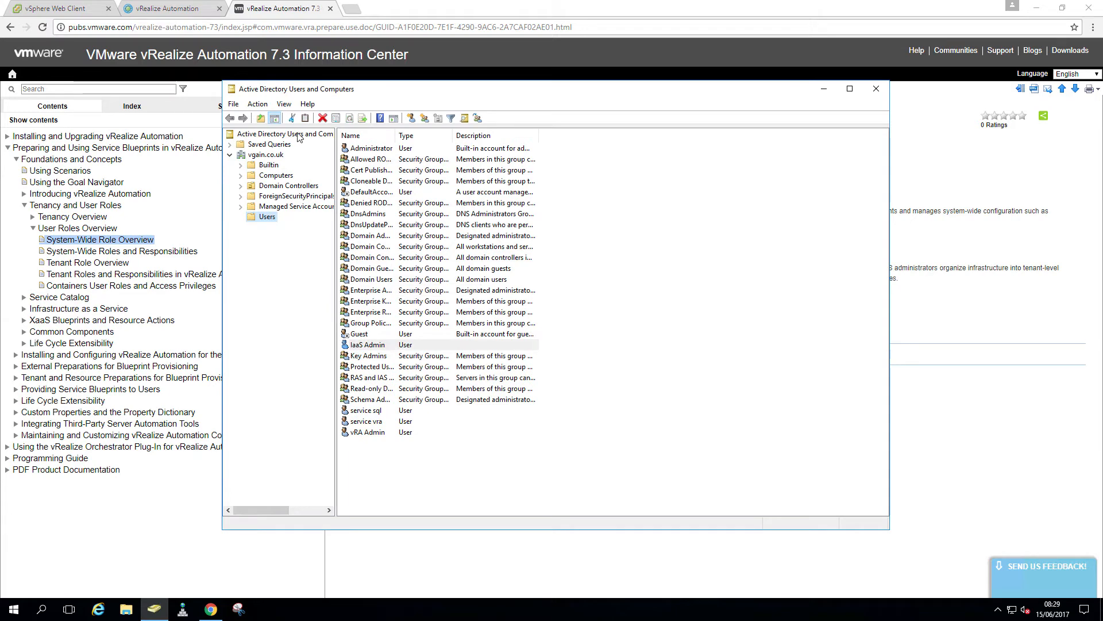
Show the Tenant Role Overview topic and its roles table in the vRA 7.3 documentation
{"action": "left_click", "coordinate": [189, 9]}
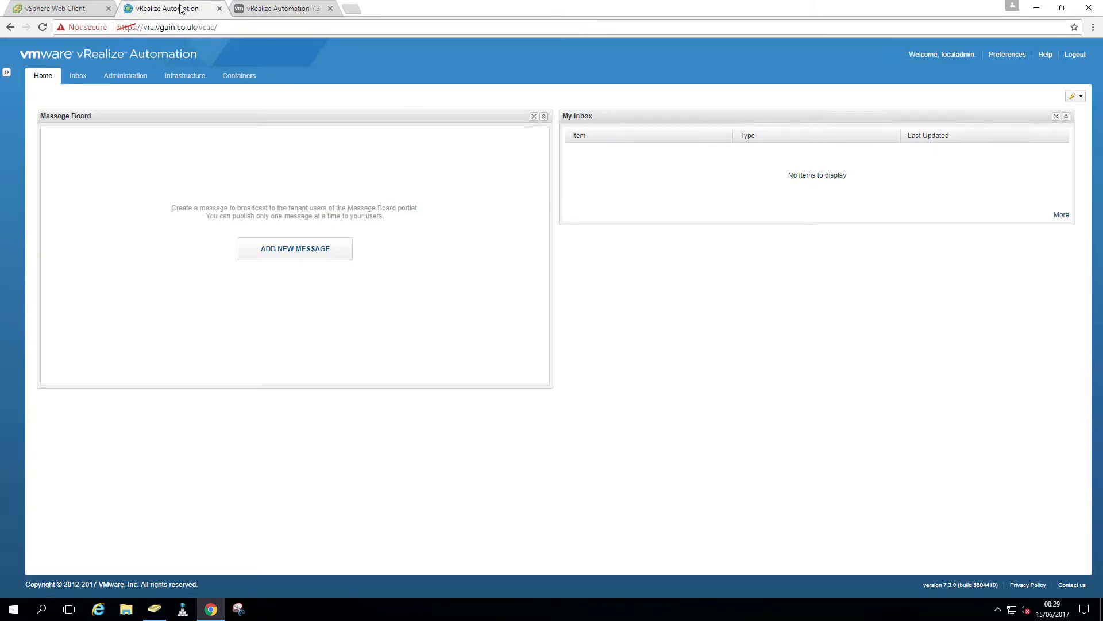
{"action": "left_click", "coordinate": [280, 9]}
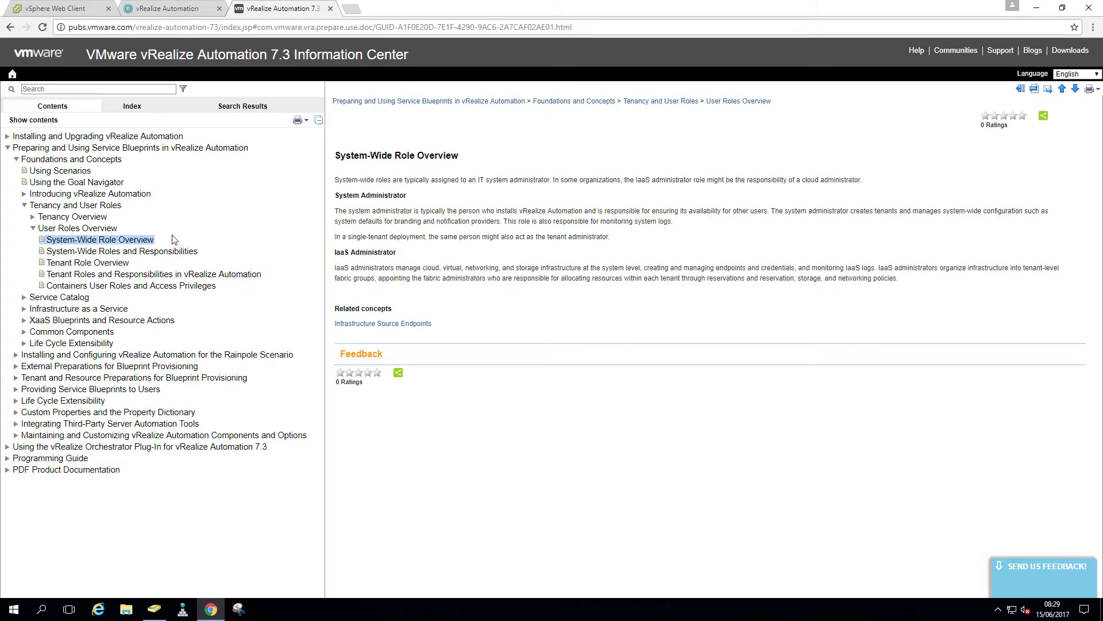
{"action": "left_click", "coordinate": [117, 266]}
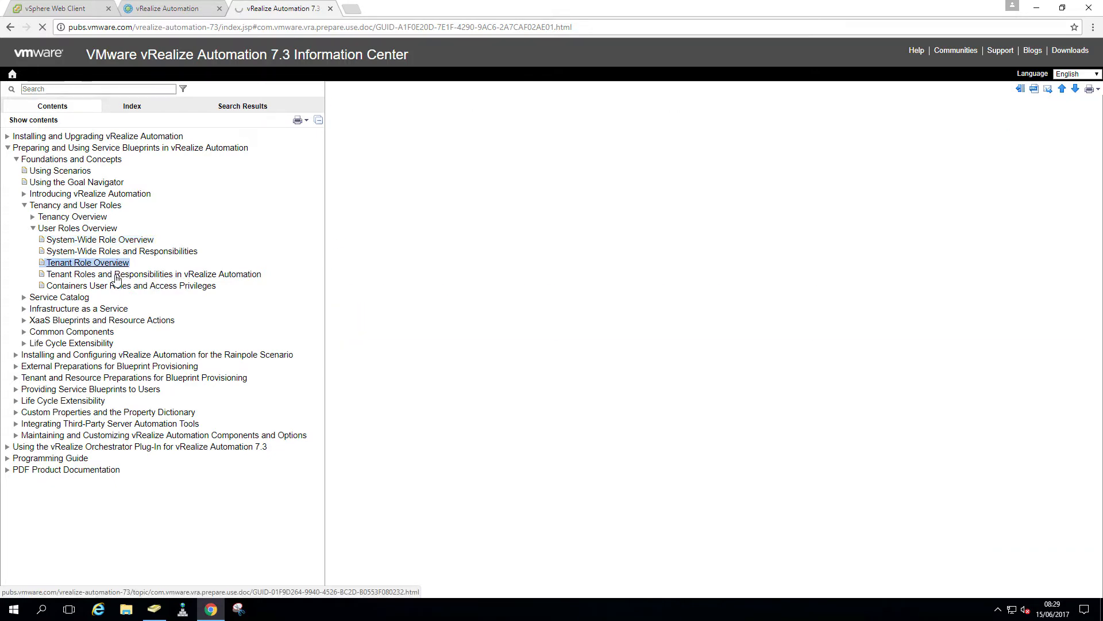
{"action": "scroll", "coordinate": [481, 333], "scroll_direction": "down", "scroll_amount": 3}
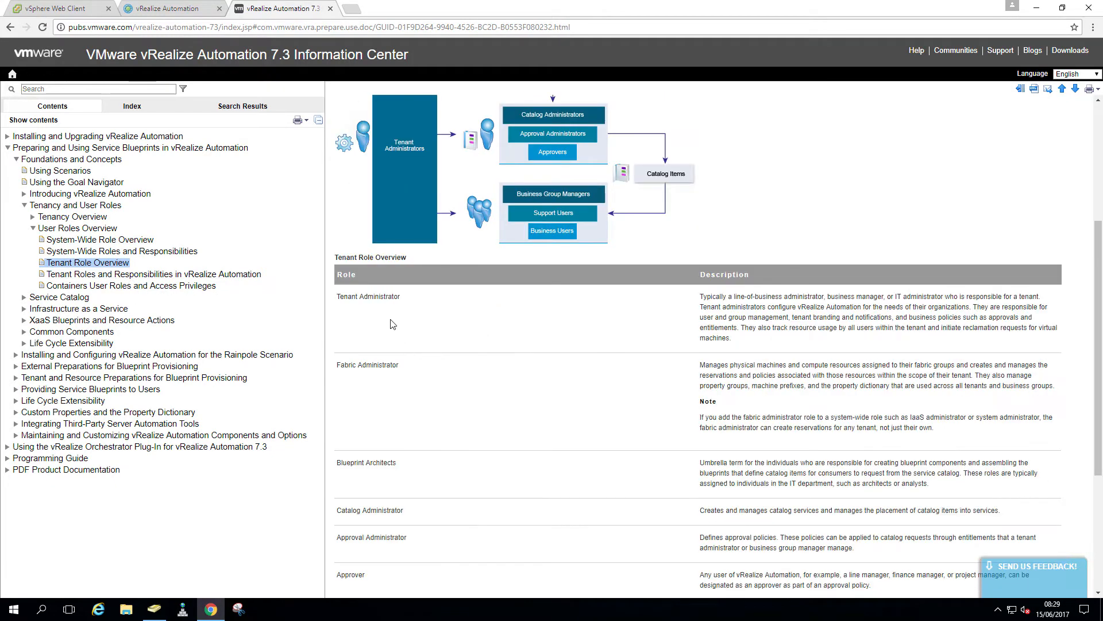
{"action": "left_click", "coordinate": [154, 610]}
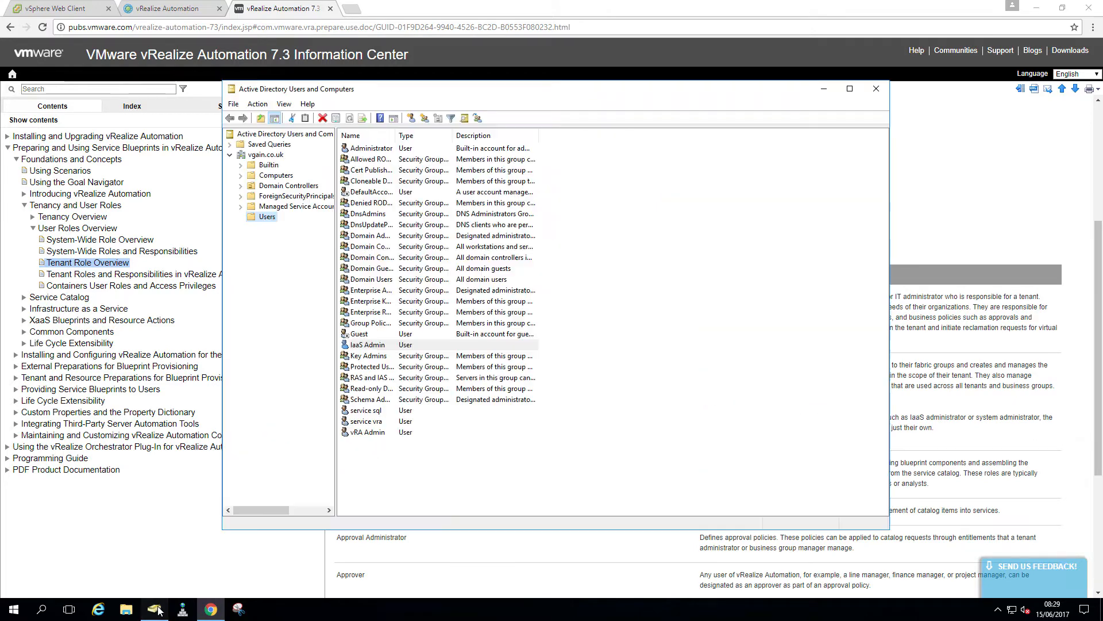
Start a new user in Users named Tenant Admin with logon name tenant-admin
{"action": "right_click", "coordinate": [264, 217]}
{"action": "mouse_move", "coordinate": [329, 251]}
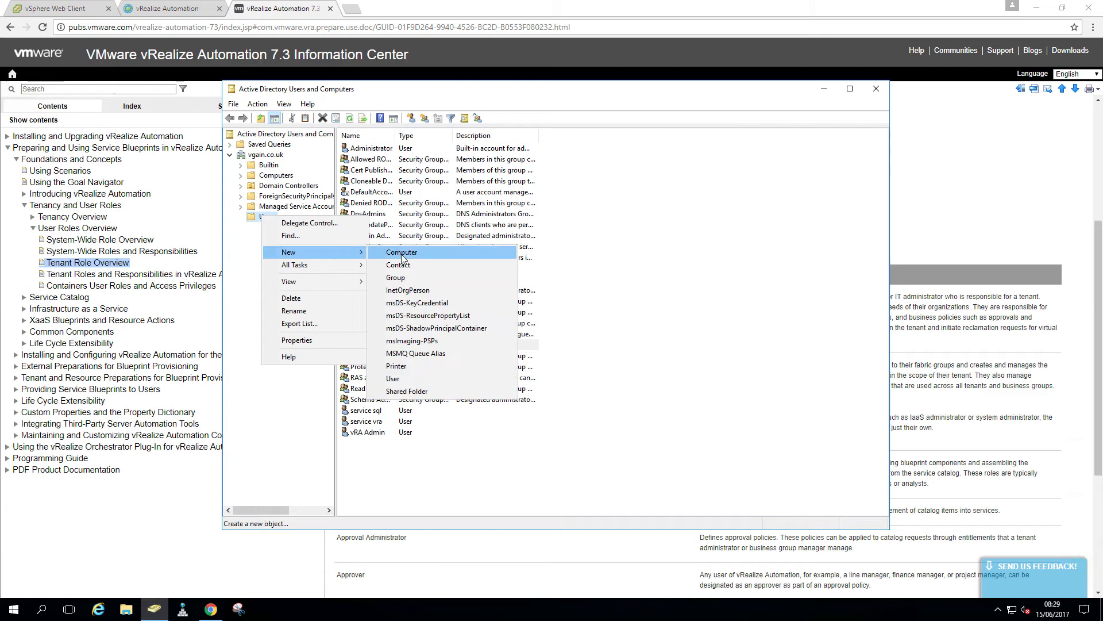
{"action": "left_click", "coordinate": [421, 378]}
{"action": "type", "text": "Te"}
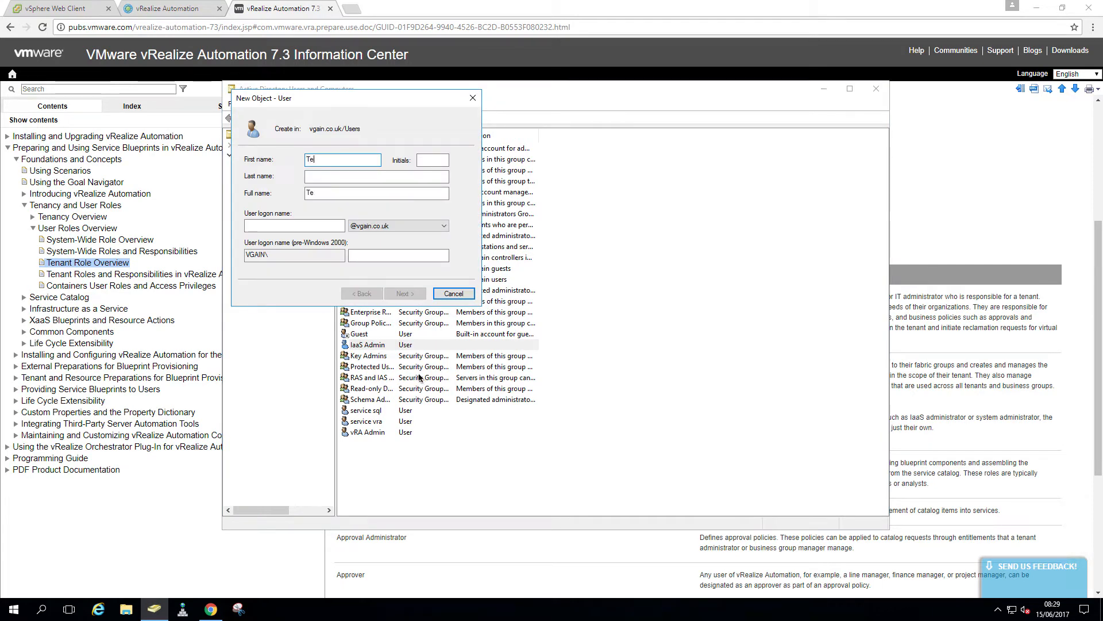
{"action": "type", "text": "nant Admin"}
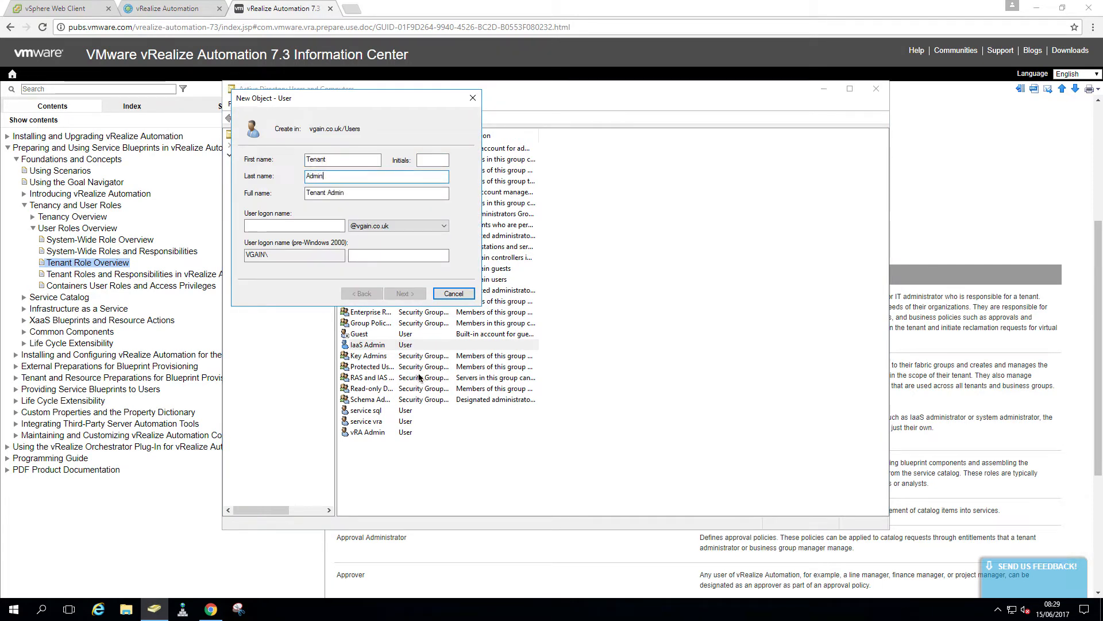
{"action": "key", "text": "Tab"}
{"action": "key", "text": "Tab"}
{"action": "type", "text": "tenant"}
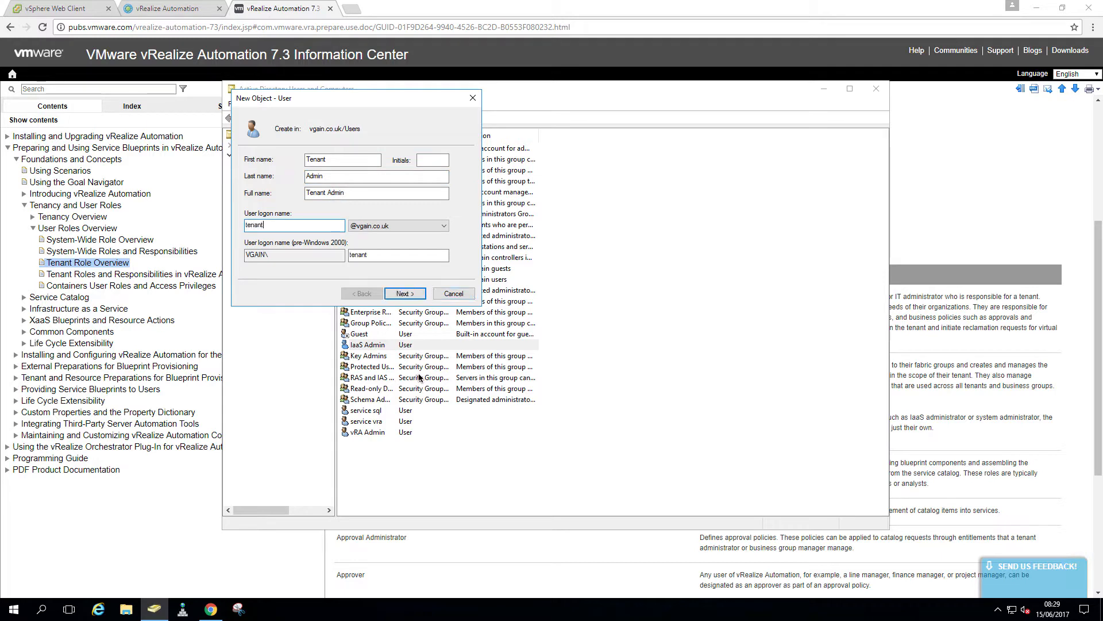
{"action": "type", "text": "-admin"}
Give Tenant Admin a password that never expires and cannot be changed, and create the user
{"action": "left_click", "coordinate": [404, 293]}
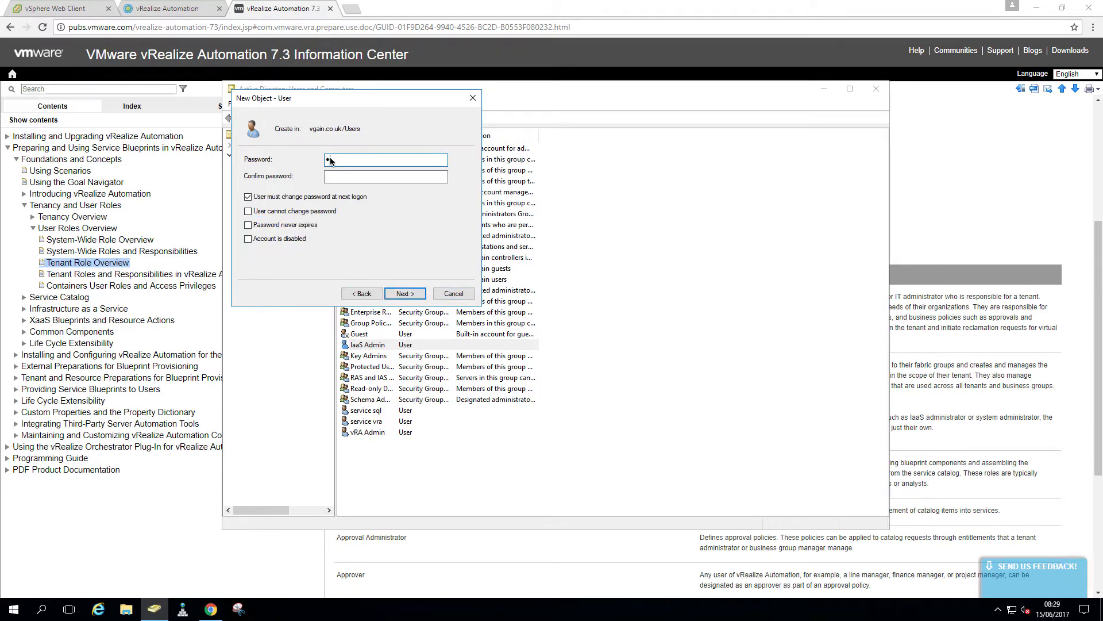
{"action": "type", "text": "•••••••••"}
{"action": "key", "text": "Tab"}
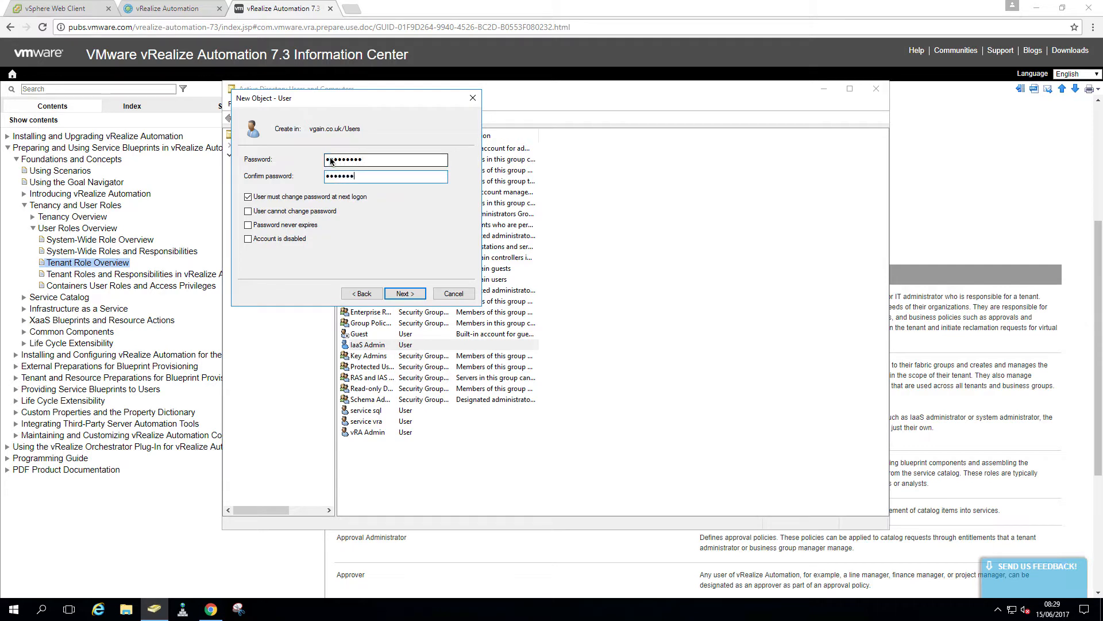
{"action": "key", "text": "Tab"}
{"action": "key", "text": "space"}
{"action": "key", "text": "Tab"}
{"action": "key", "text": "space"}
{"action": "key", "text": "Tab"}
{"action": "key", "text": "space"}
{"action": "key", "text": "Tab"}
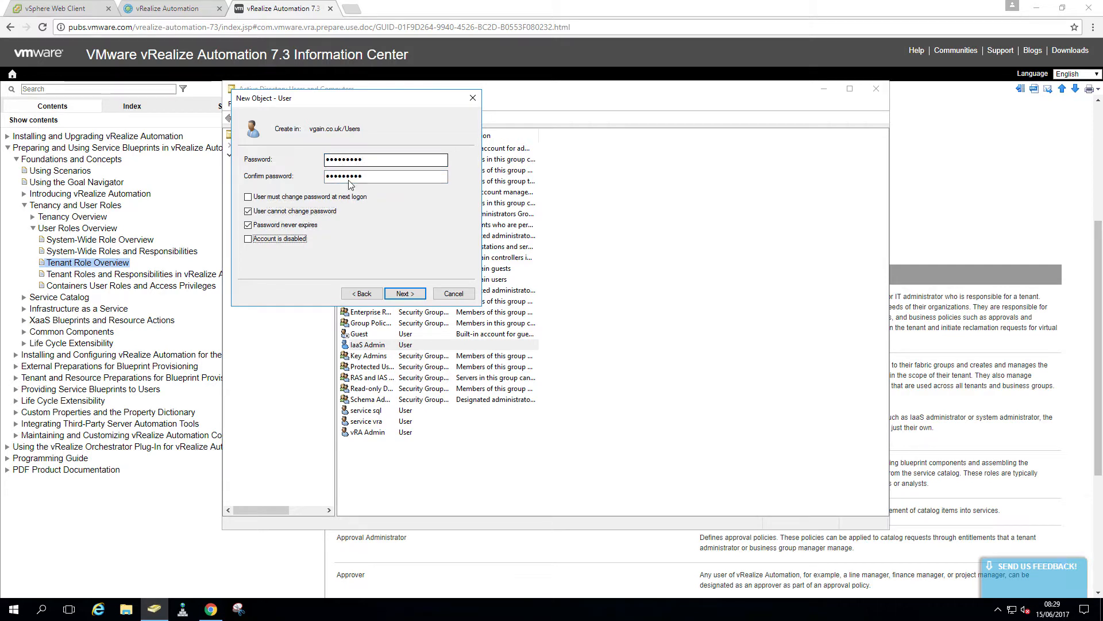
{"action": "left_click", "coordinate": [406, 294]}
{"action": "left_click", "coordinate": [407, 297]}
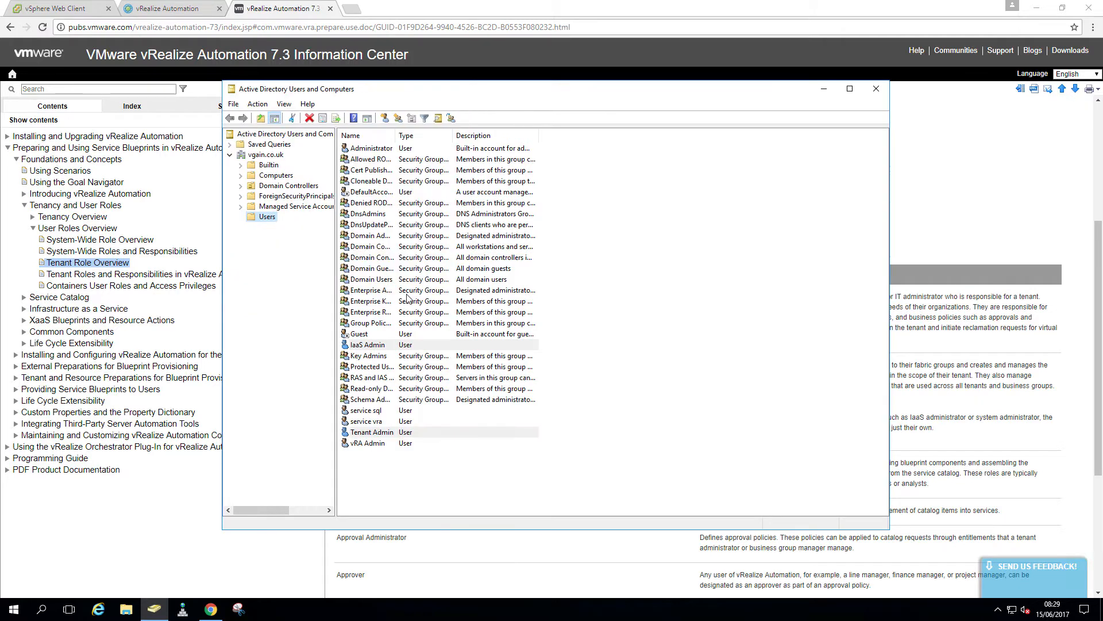
Start a new user in Users named Fabric Admin with logon name fabric-admin
{"action": "right_click", "coordinate": [272, 219]}
{"action": "mouse_move", "coordinate": [322, 254]}
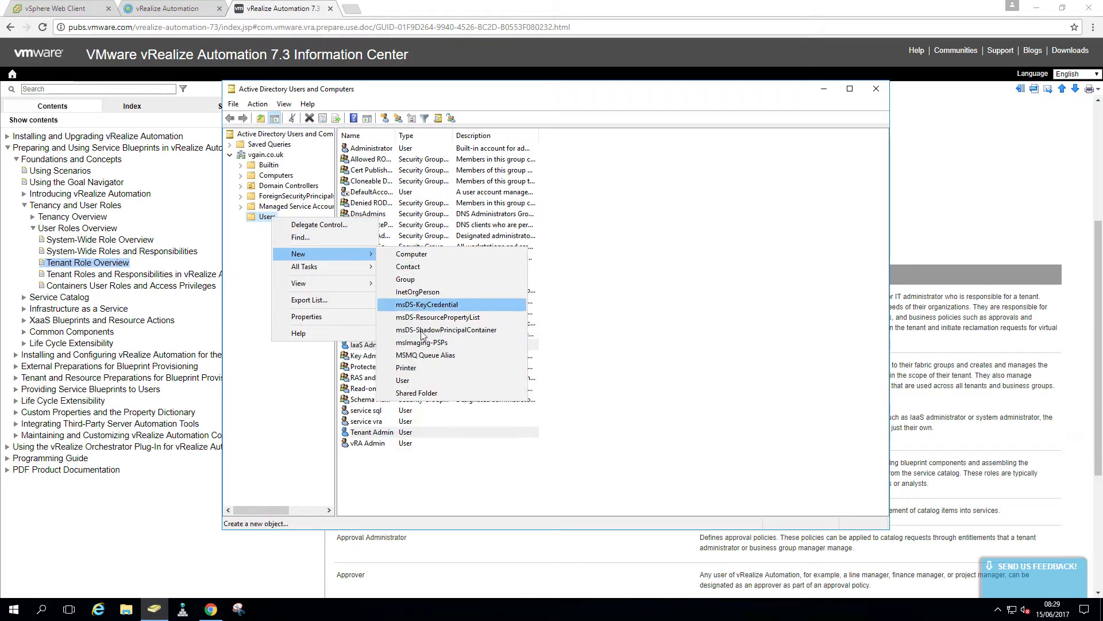
{"action": "left_click", "coordinate": [426, 381]}
{"action": "type", "text": "Fabric "}
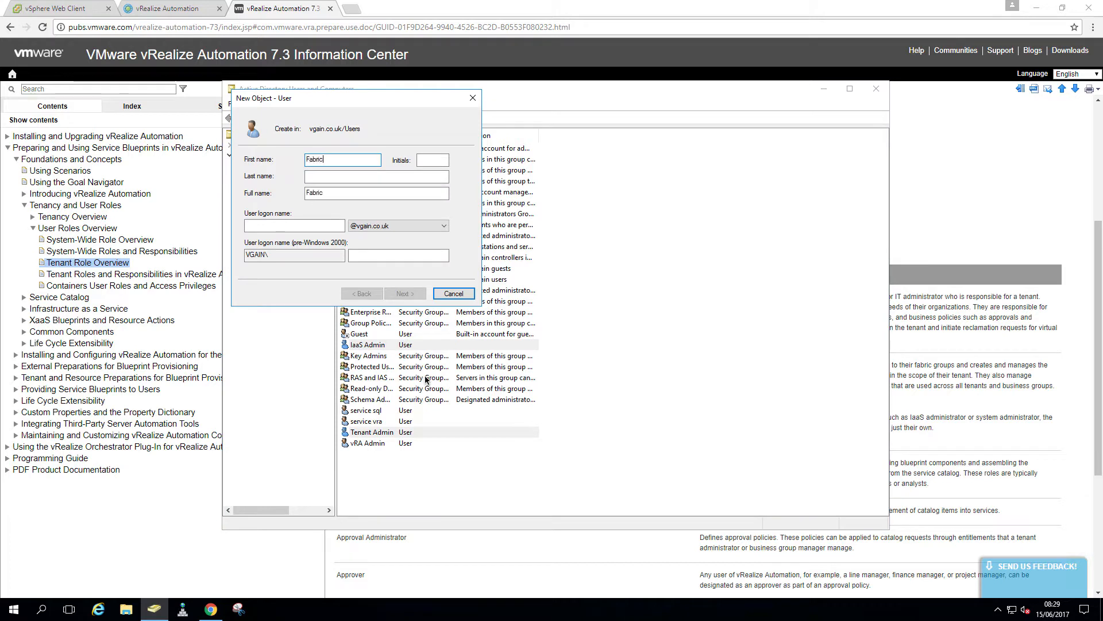
{"action": "type", "text": "Admin"}
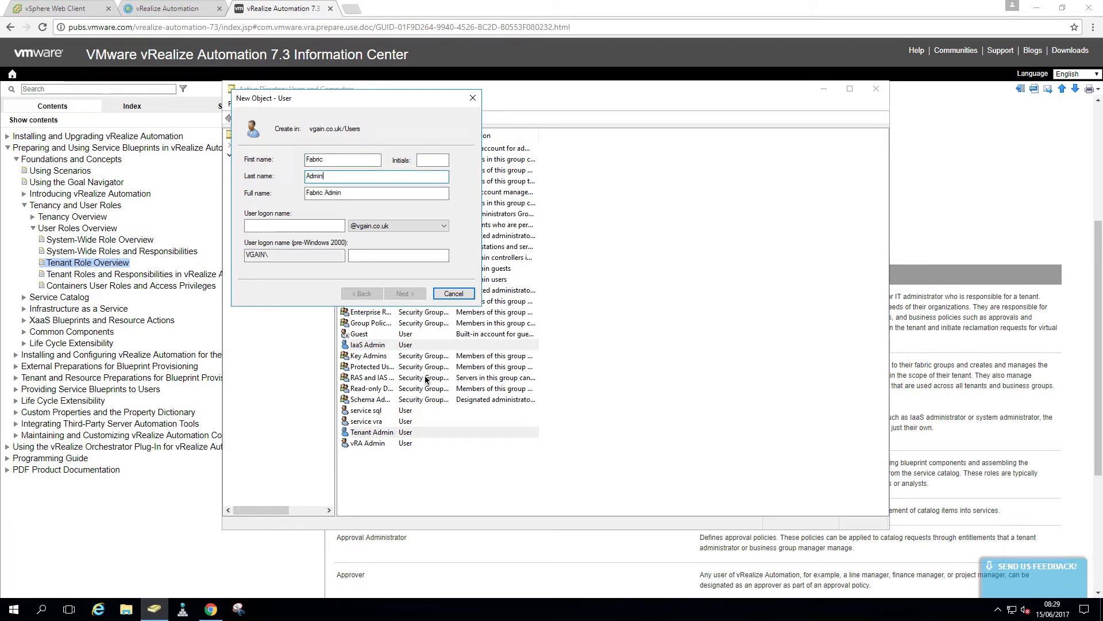
{"action": "key", "text": "Tab"}
{"action": "type", "text": "fabric-"}
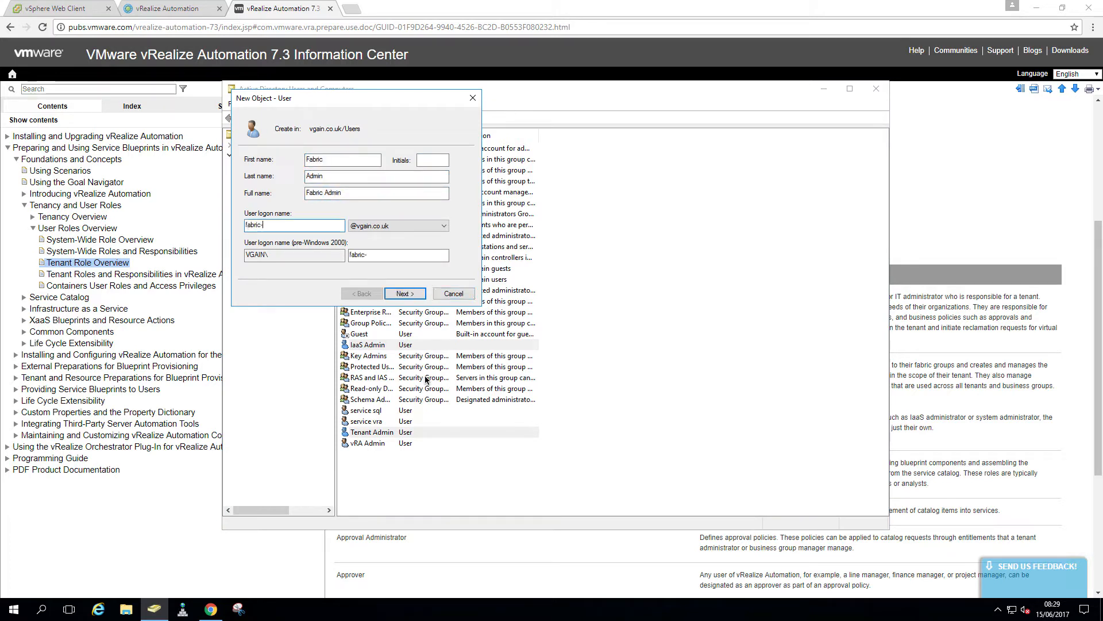
{"action": "type", "text": "admin"}
Give Fabric Admin a password that never expires and cannot be changed, and create the user
{"action": "left_click", "coordinate": [405, 293]}
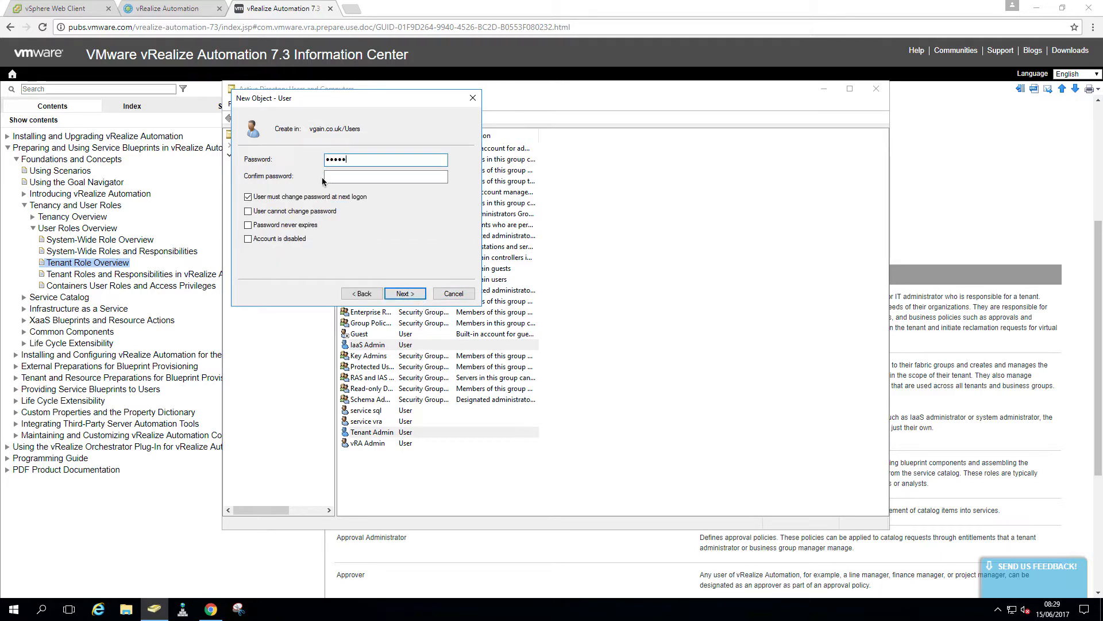
{"action": "type", "text": "********"}
{"action": "key", "text": "Tab"}
{"action": "key", "text": "space"}
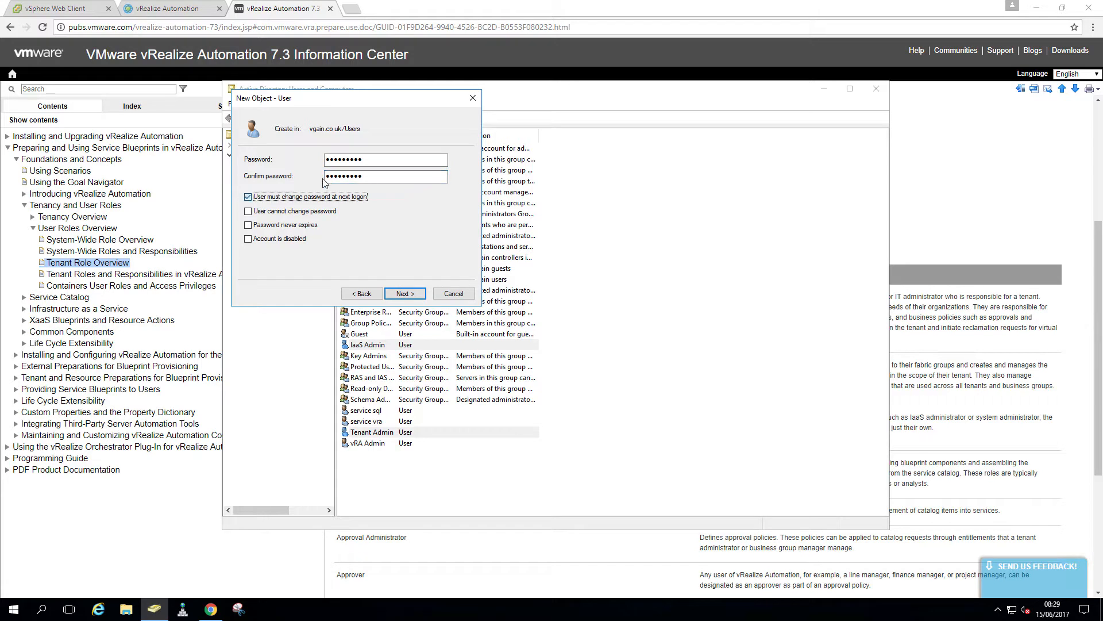
{"action": "key", "text": "Tab"}
{"action": "key", "text": "space"}
{"action": "key", "text": "Tab"}
{"action": "key", "text": "space"}
{"action": "left_click", "coordinate": [404, 293]}
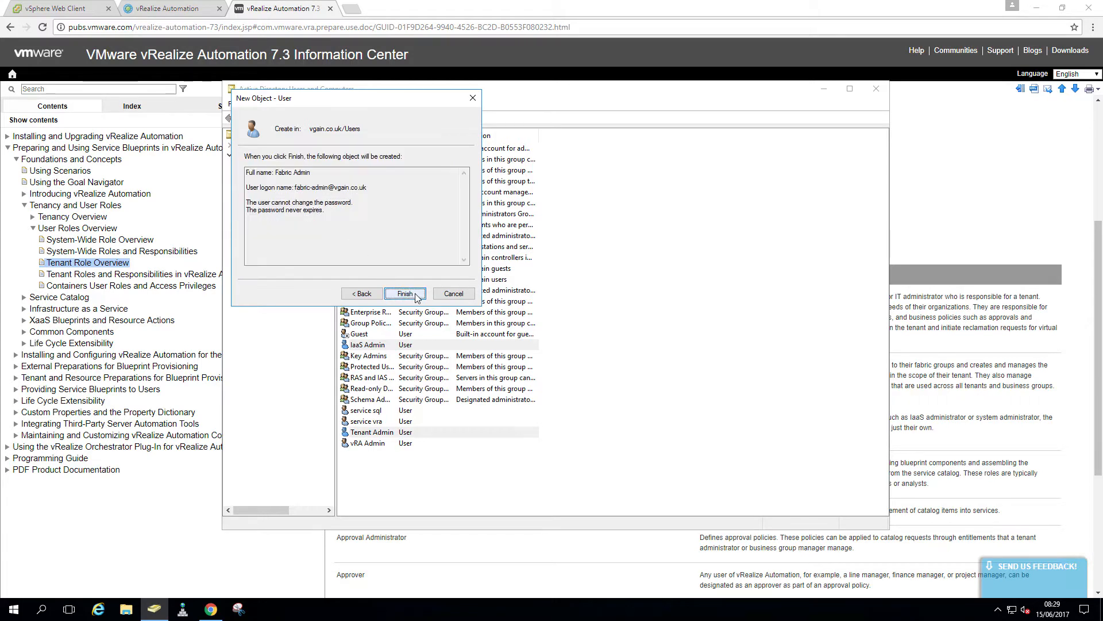
{"action": "left_click", "coordinate": [417, 294]}
Review the Catalog Administrator and Blueprint Architects descriptions in the role documentation
{"action": "left_click", "coordinate": [457, 571]}
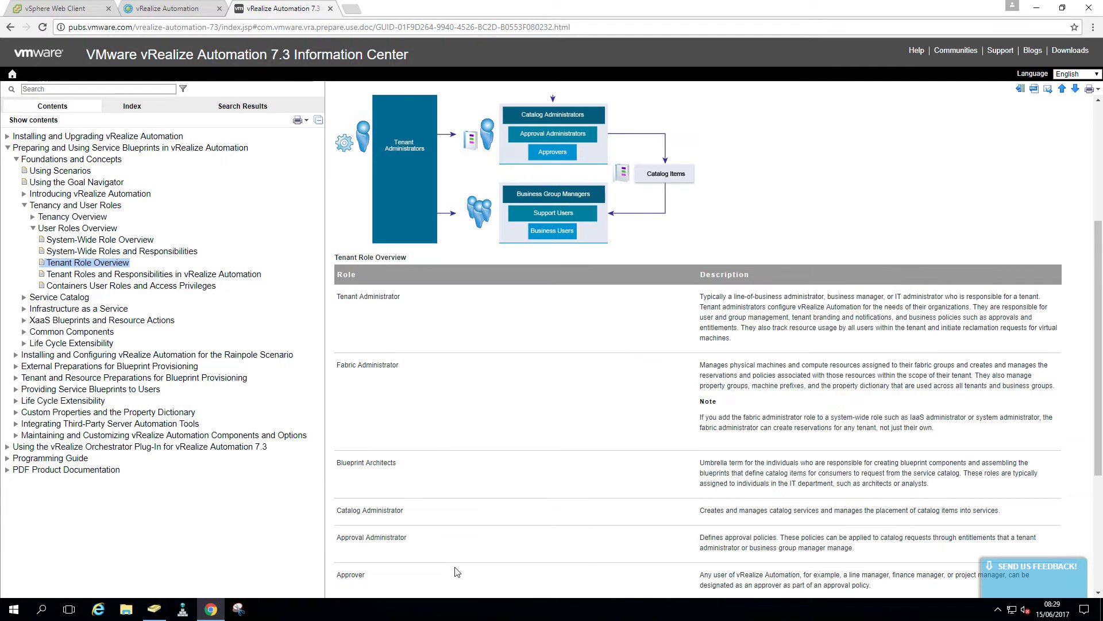
{"action": "left_click_drag", "start_coordinate": [335, 464], "coordinate": [408, 520]}
{"action": "left_click", "coordinate": [387, 515]}
{"action": "double_click", "coordinate": [371, 511]}
{"action": "double_click", "coordinate": [351, 462]}
{"action": "left_click", "coordinate": [154, 612]}
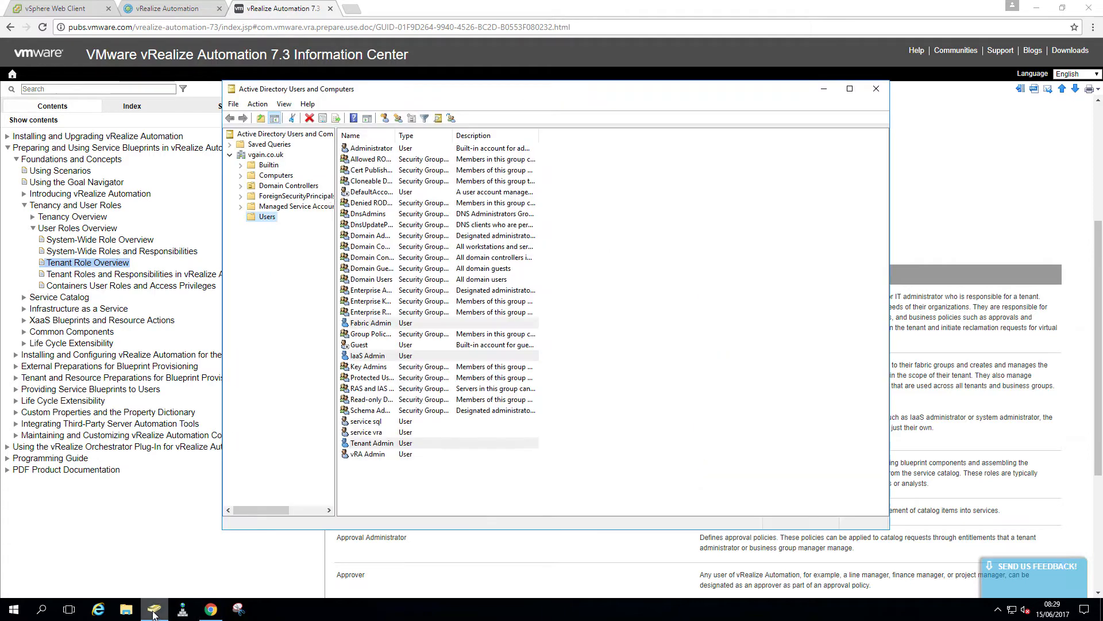
Start a new user in Users named Catalog Admin with logon name catalog-admin
{"action": "right_click", "coordinate": [270, 218]}
{"action": "mouse_move", "coordinate": [338, 254]}
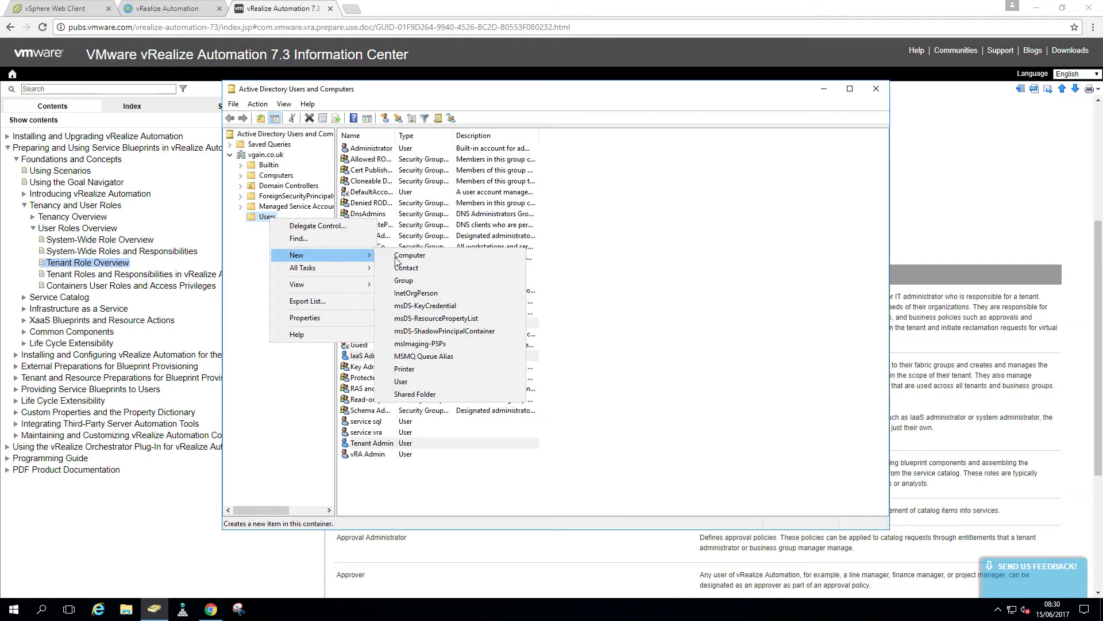
{"action": "left_click", "coordinate": [428, 381]}
{"action": "type", "text": "cata"}
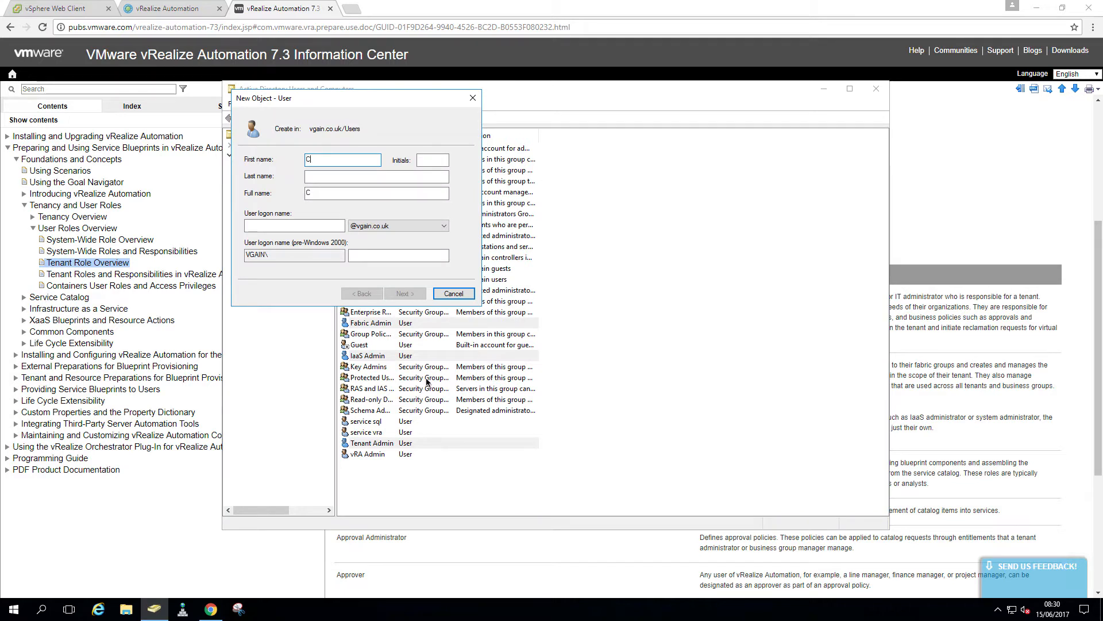
{"action": "type", "text": "log"}
{"action": "key", "text": "Tab"}
{"action": "type", "text": "Admin"}
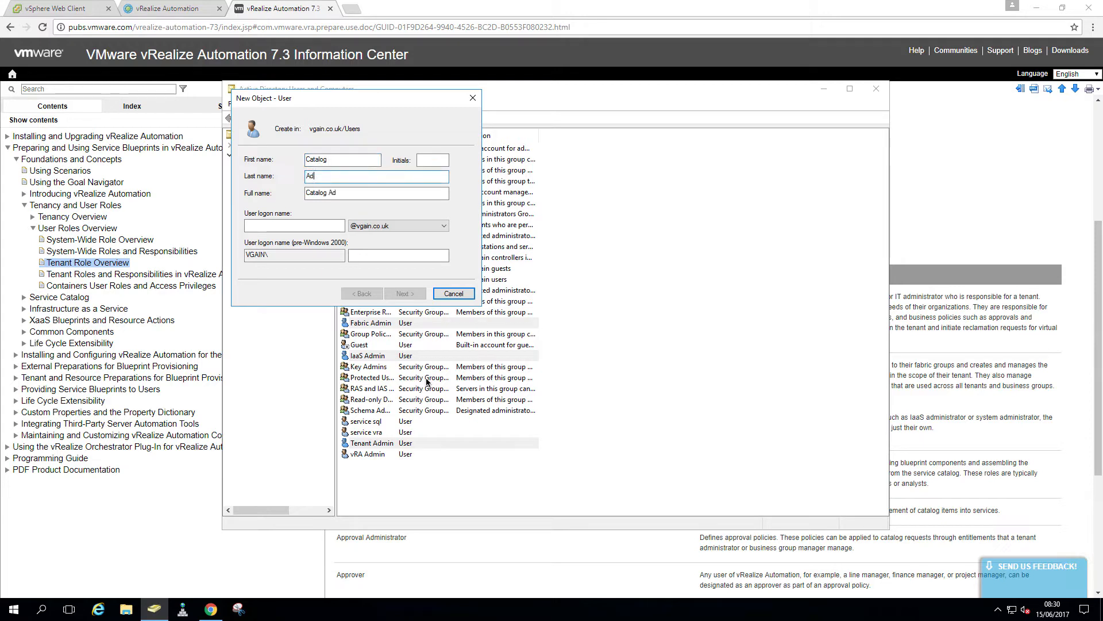
{"action": "key", "text": "Tab"}
{"action": "key", "text": "Tab"}
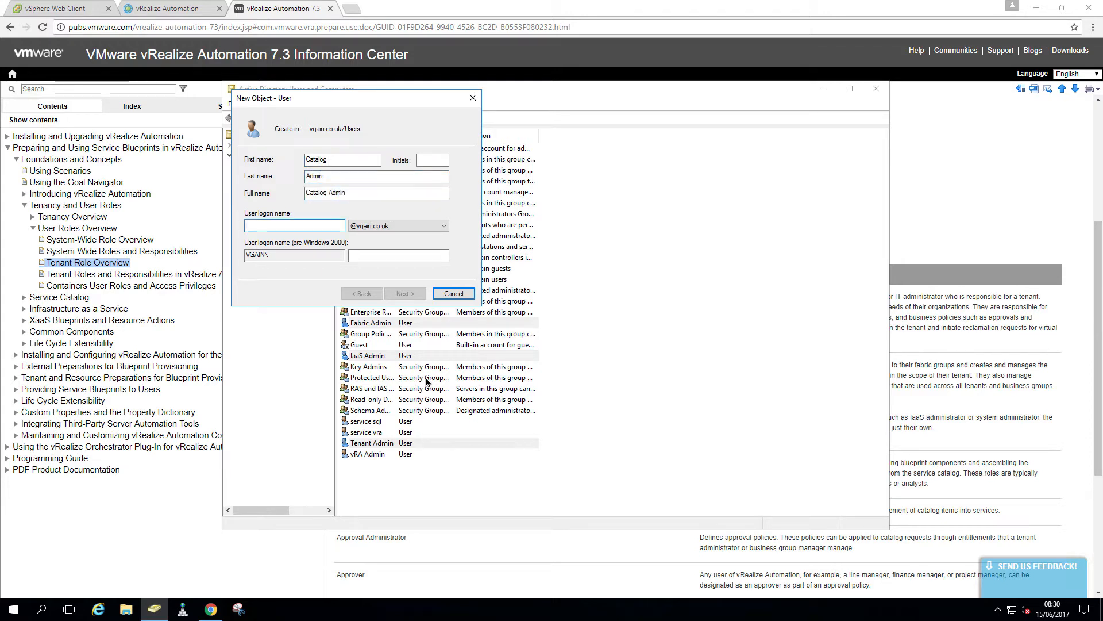
{"action": "type", "text": "catalog-admi"}
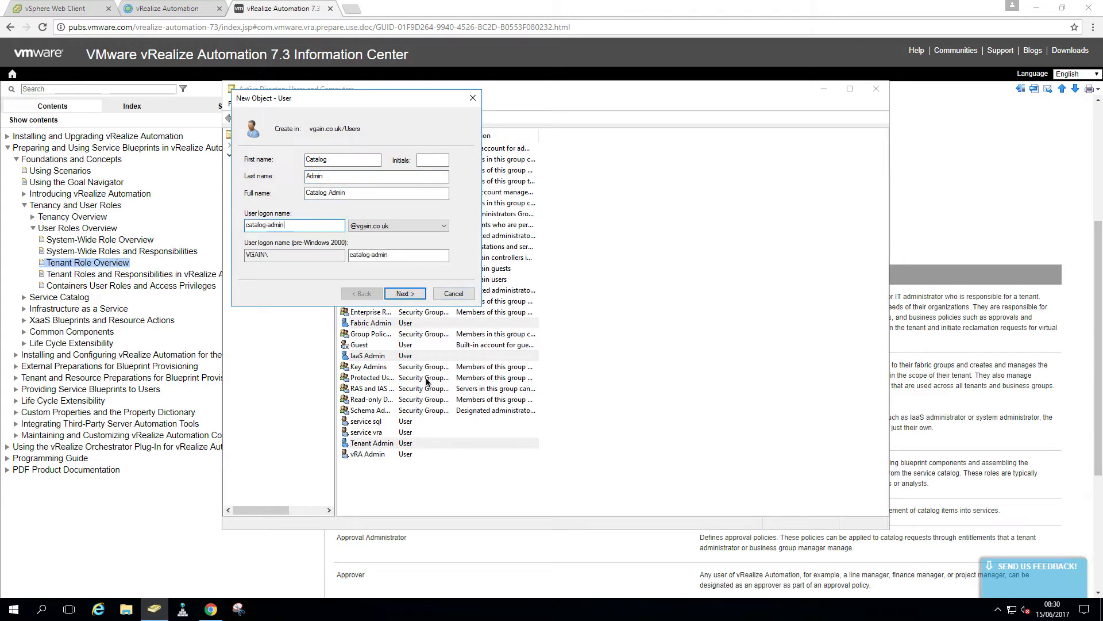
{"action": "type", "text": "n"}
Set its password as unchangeable and never-expiring, then create the Catalog Admin user
{"action": "left_click", "coordinate": [410, 293]}
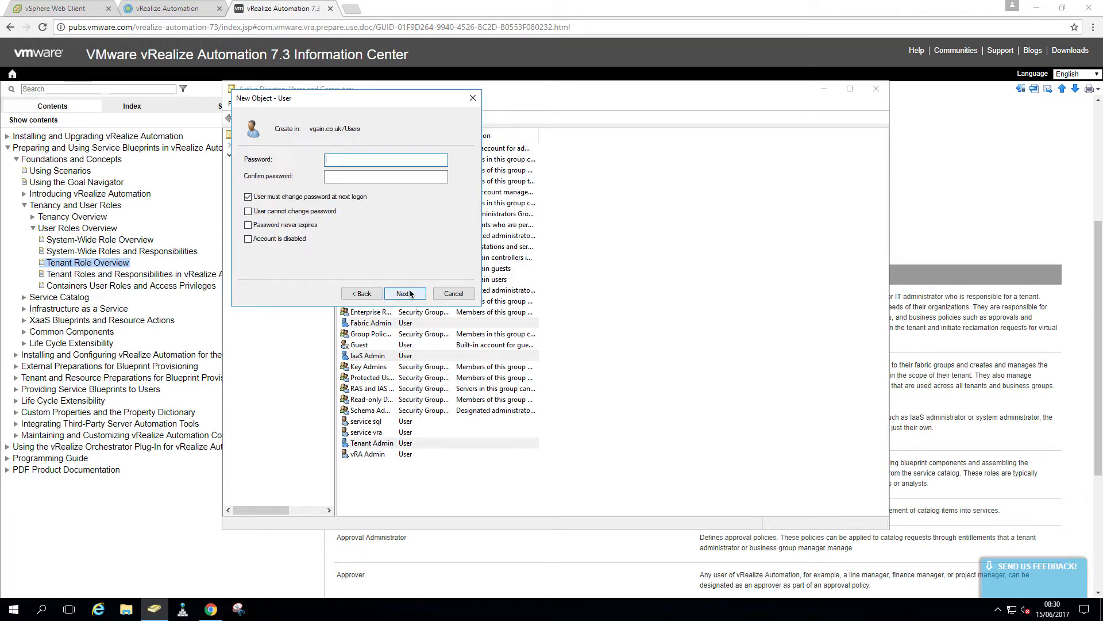
{"action": "type", "text": "VMwa"}
{"action": "key", "text": "Tab"}
{"action": "key", "text": "space"}
{"action": "key", "text": "Tab"}
{"action": "key", "text": "space"}
{"action": "key", "text": "Tab"}
{"action": "key", "text": "space"}
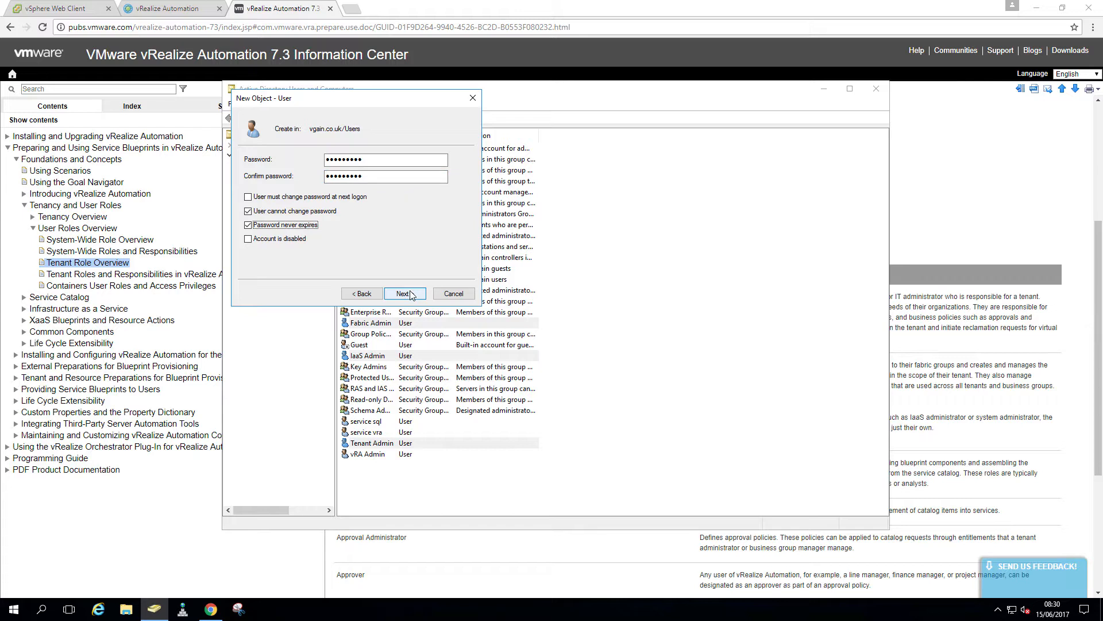
{"action": "left_click", "coordinate": [410, 293]}
{"action": "left_click", "coordinate": [410, 293]}
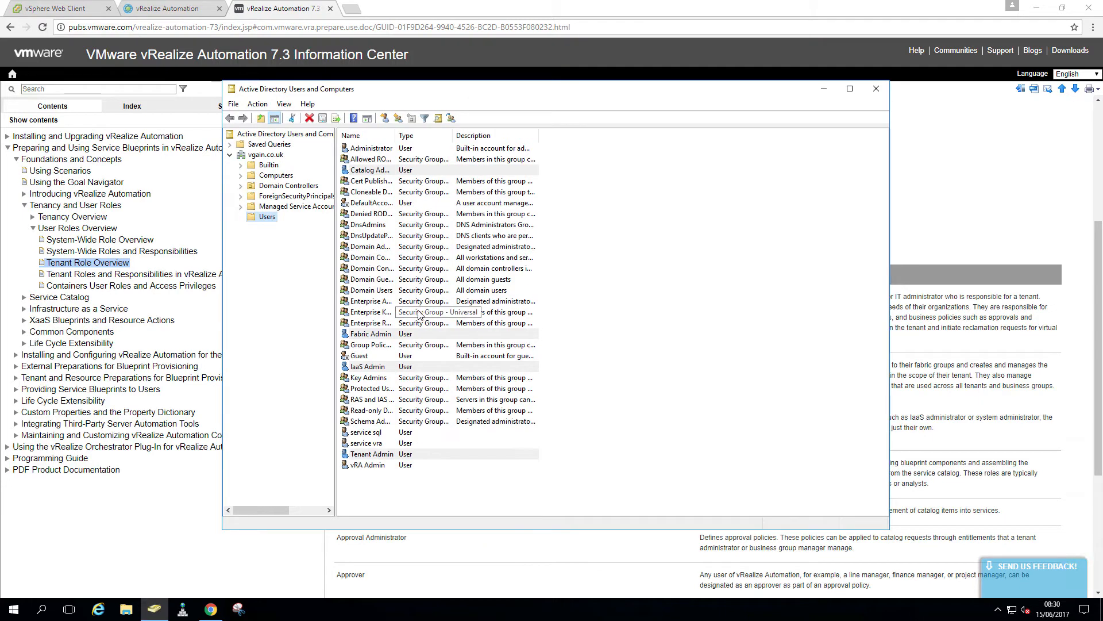
Start a new user in Users named Approval Admin with logon name approval-admin
{"action": "right_click", "coordinate": [268, 218]}
{"action": "mouse_move", "coordinate": [320, 254]}
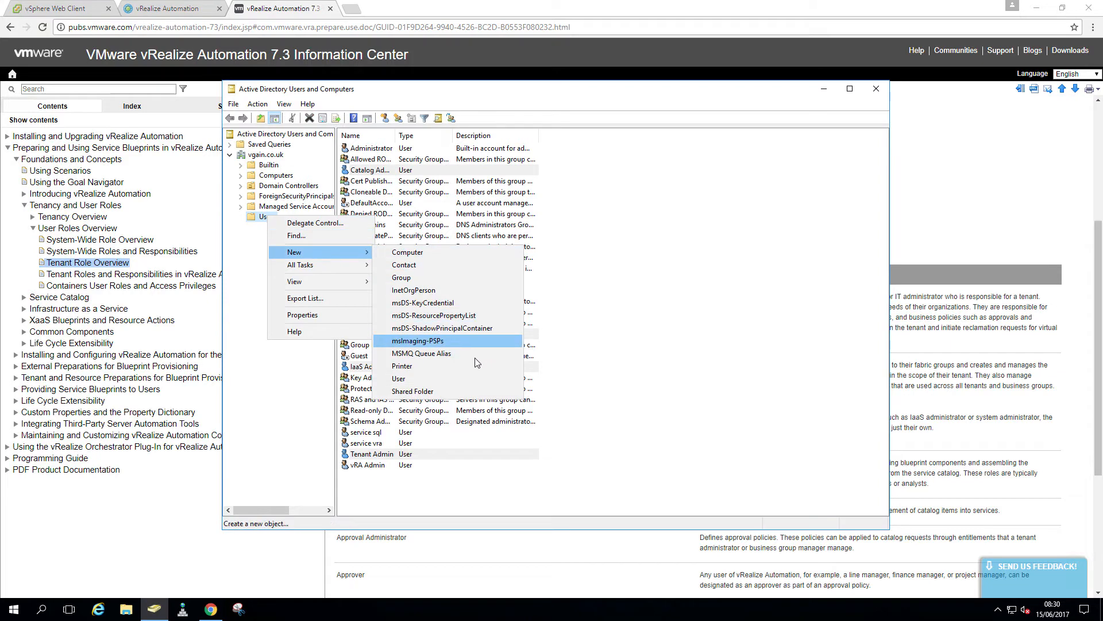
{"action": "left_click", "coordinate": [468, 378]}
{"action": "type", "text": "A"}
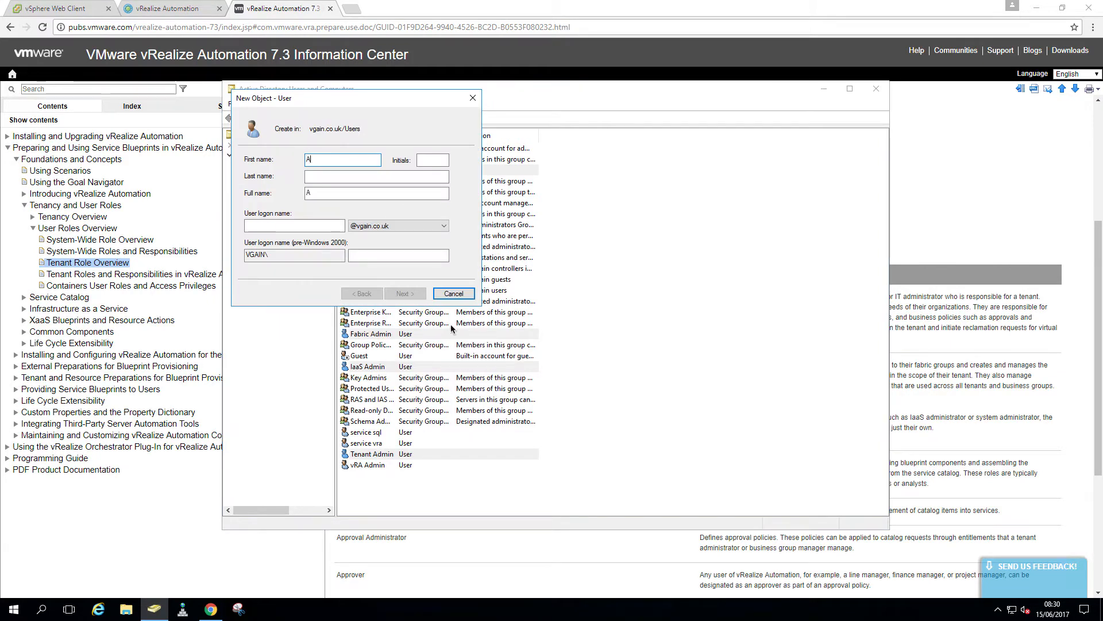
{"action": "type", "text": "Admin"}
{"action": "key", "text": "Tab"}
{"action": "type", "text": "approval"}
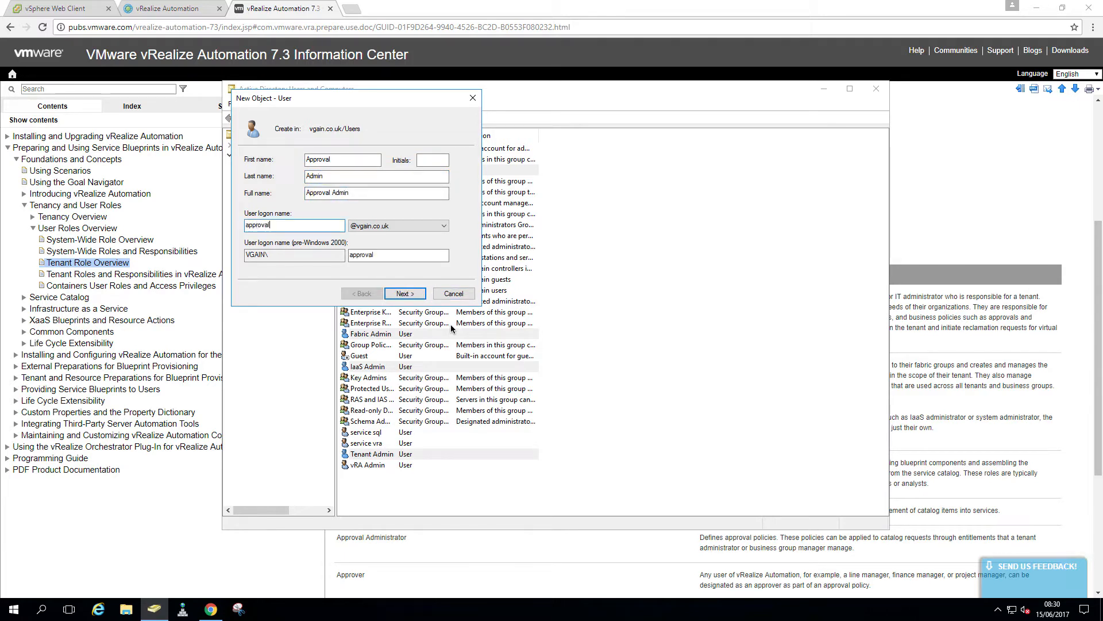
{"action": "type", "text": "-admin"}
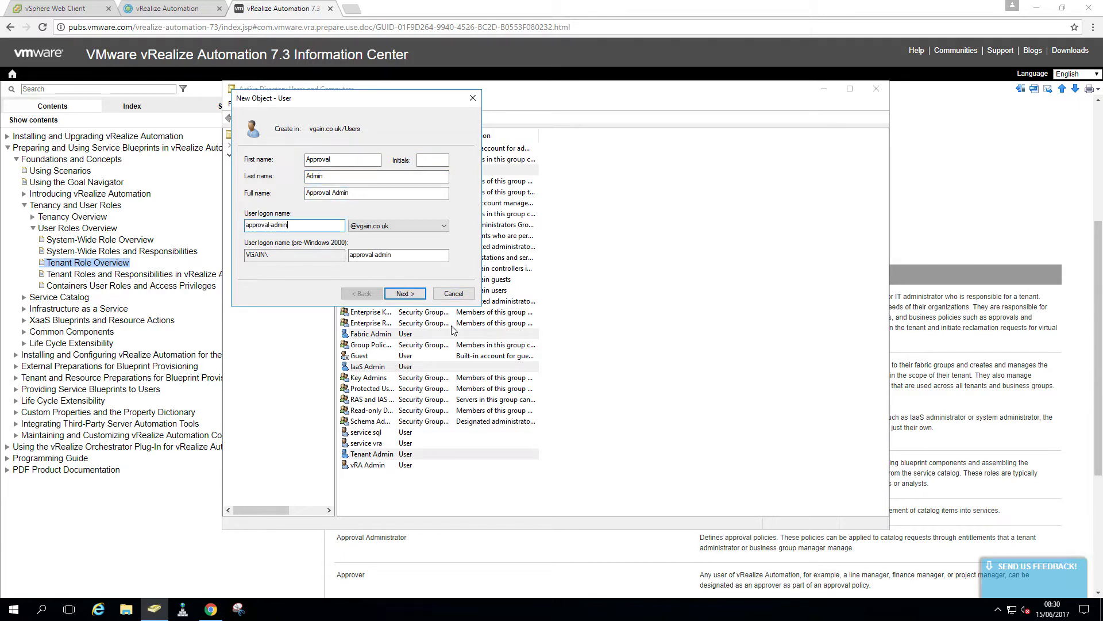
Enter and confirm the password, drop the forced change, make it unchangeable and never-expiring
{"action": "left_click", "coordinate": [411, 295]}
{"action": "type", "text": "*********"}
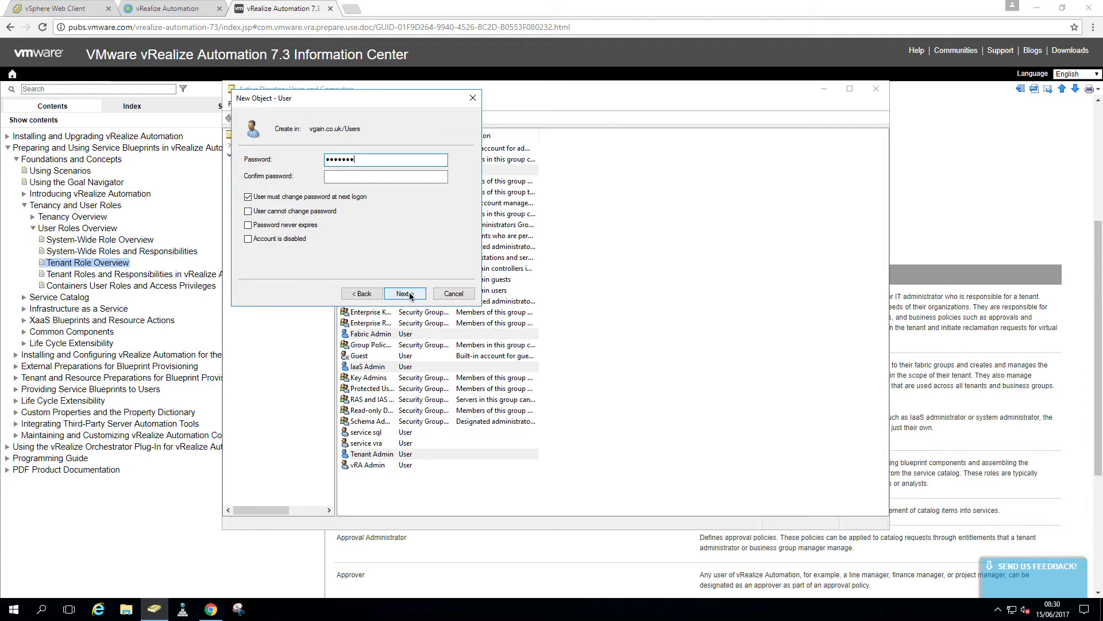
{"action": "key", "text": "Tab"}
{"action": "type", "text": "****"}
{"action": "key", "text": "Tab"}
{"action": "key", "text": "space"}
{"action": "key", "text": "Tab"}
{"action": "key", "text": "space"}
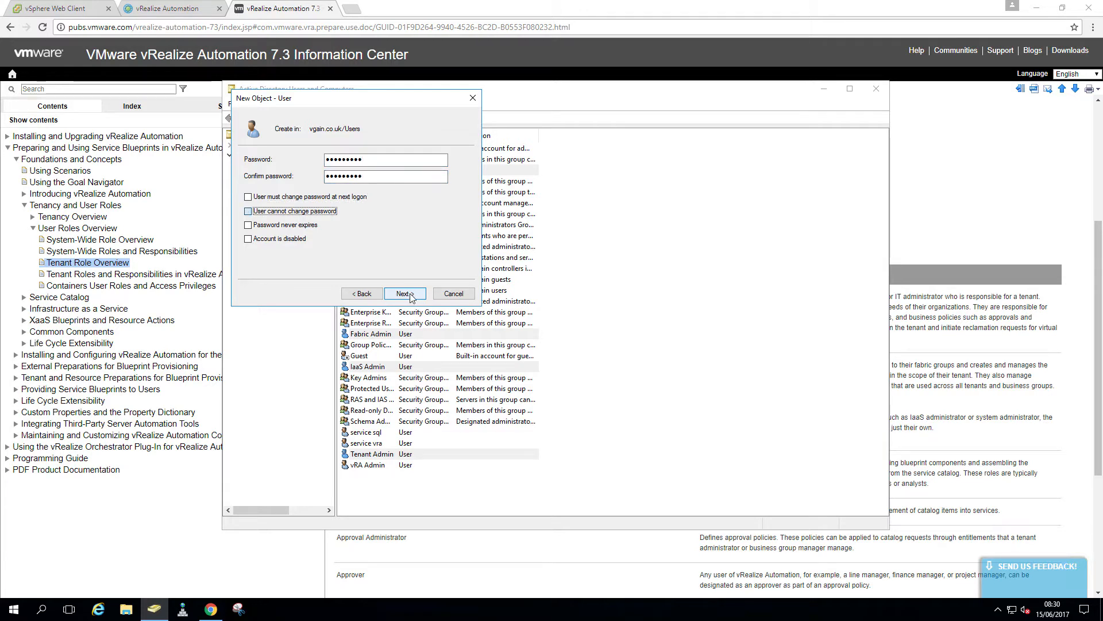
{"action": "key", "text": "Tab"}
{"action": "key", "text": "space"}
Finish creating Approval Admin, then scroll the vRA 7.3 tenant roles table down to Health Consumer
{"action": "left_click", "coordinate": [405, 294]}
{"action": "left_click", "coordinate": [405, 294]}
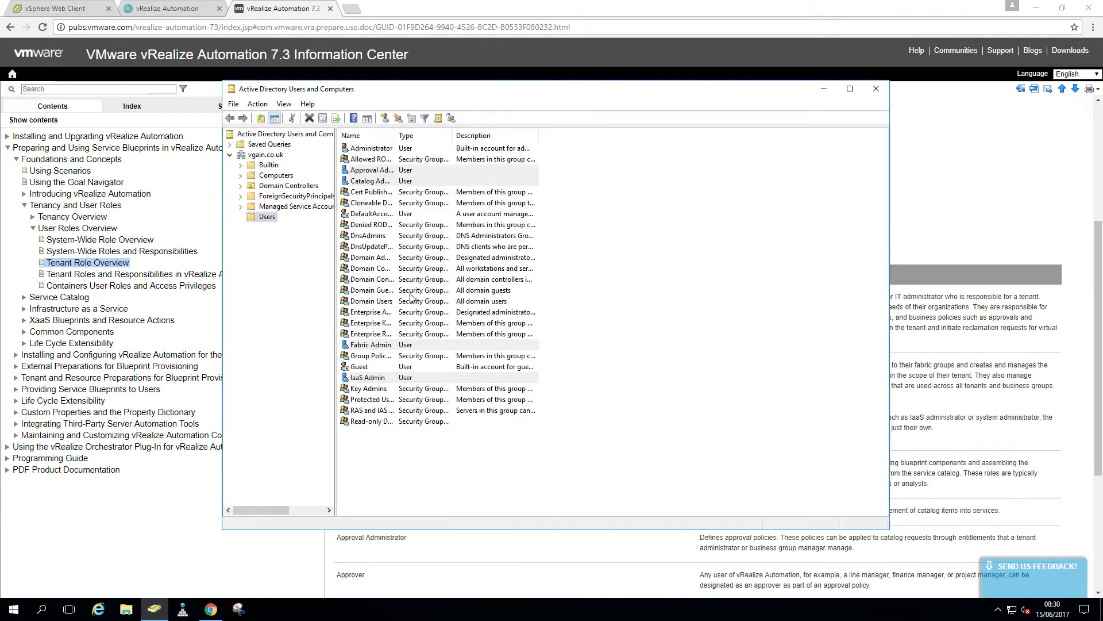
{"action": "left_click", "coordinate": [442, 543]}
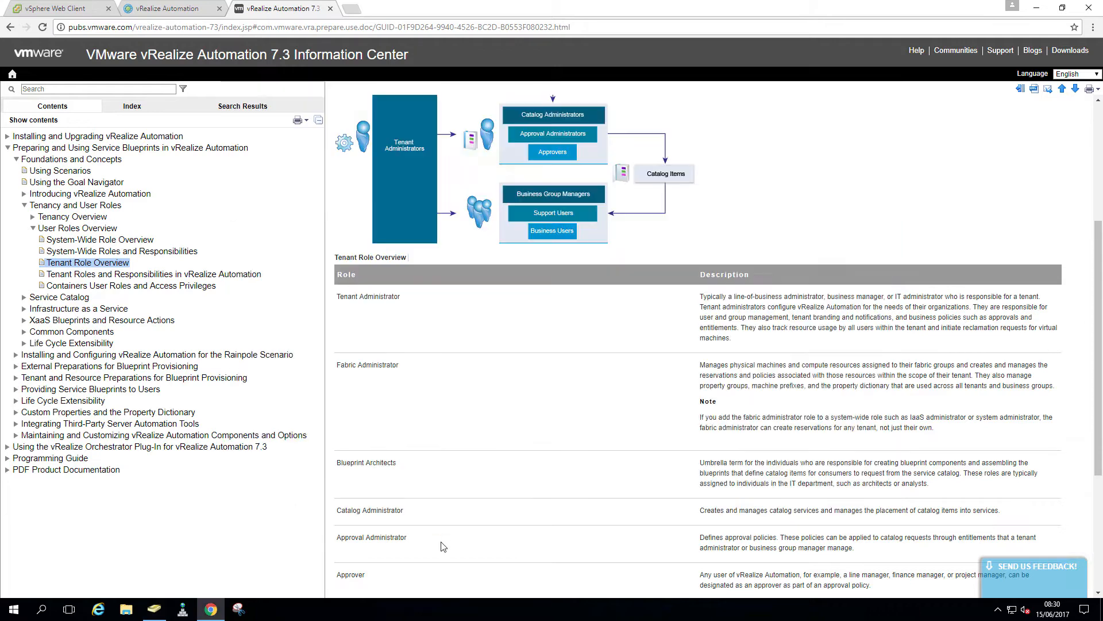
{"action": "scroll", "coordinate": [444, 538], "scroll_direction": "down", "scroll_amount": 2}
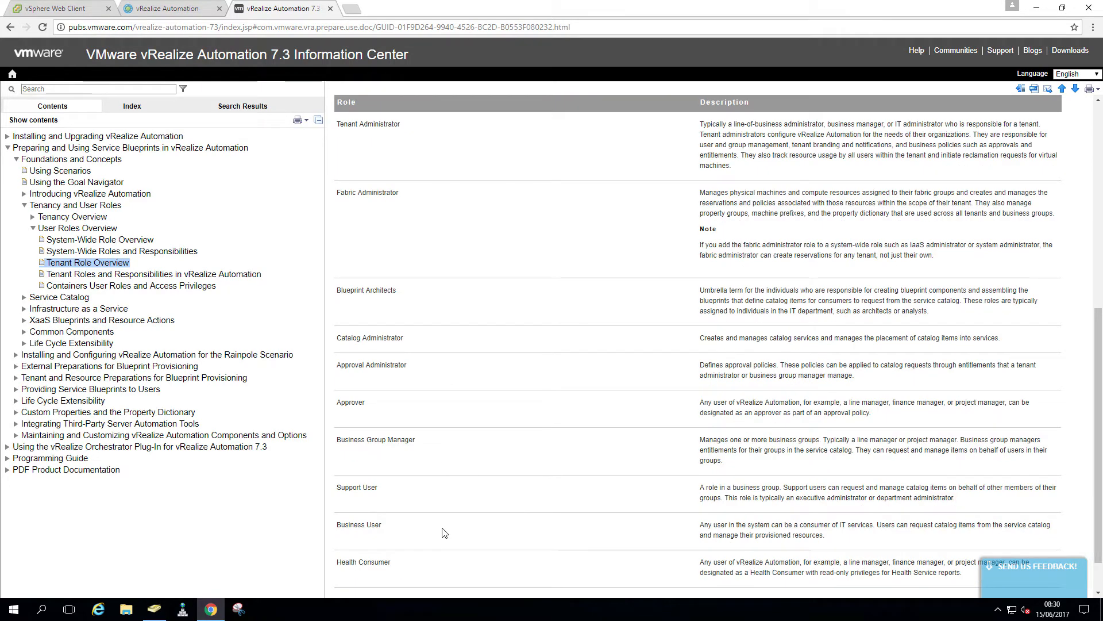
{"action": "scroll", "coordinate": [444, 534], "scroll_direction": "down", "scroll_amount": 1}
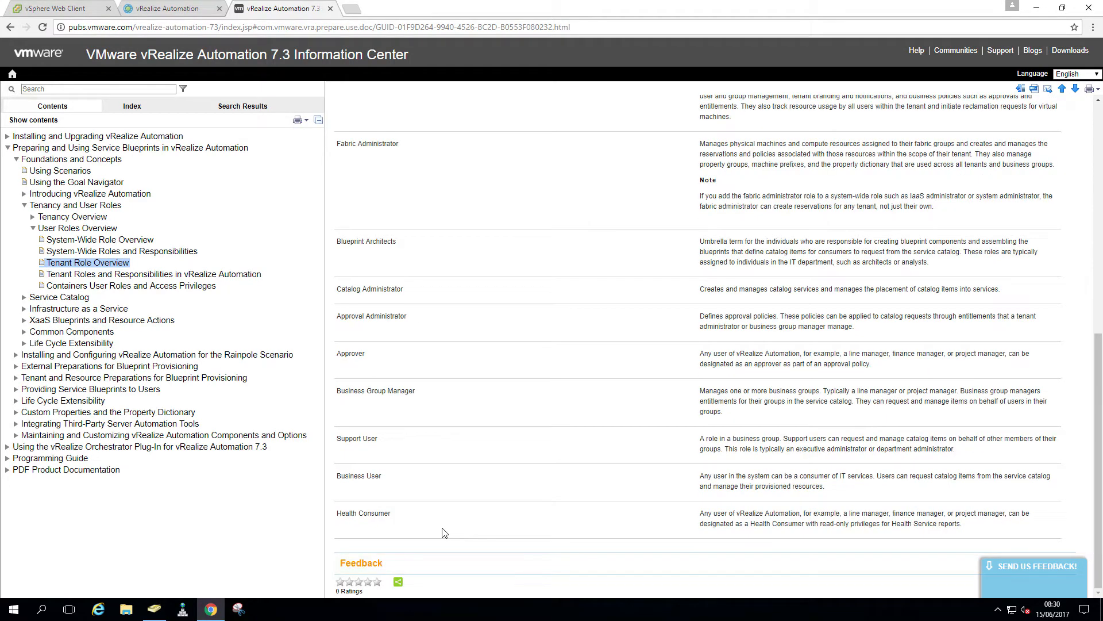
{"action": "left_click", "coordinate": [155, 610]}
Start a new user in Users named vRA User with logon name vra-user
{"action": "right_click", "coordinate": [262, 220]}
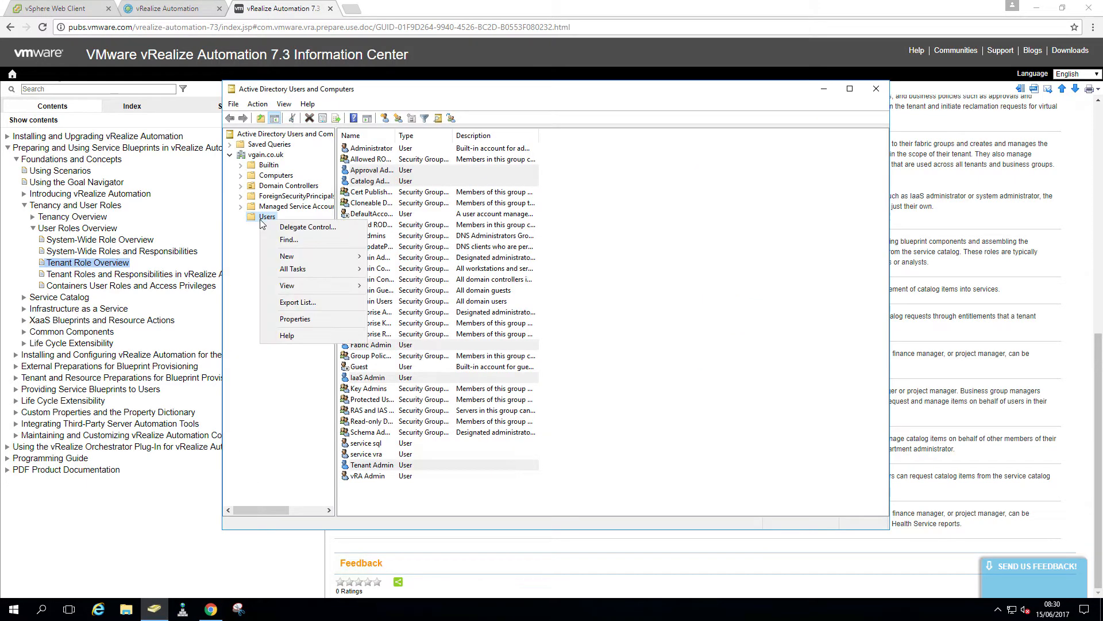
{"action": "mouse_move", "coordinate": [322, 256]}
{"action": "left_click", "coordinate": [397, 382]}
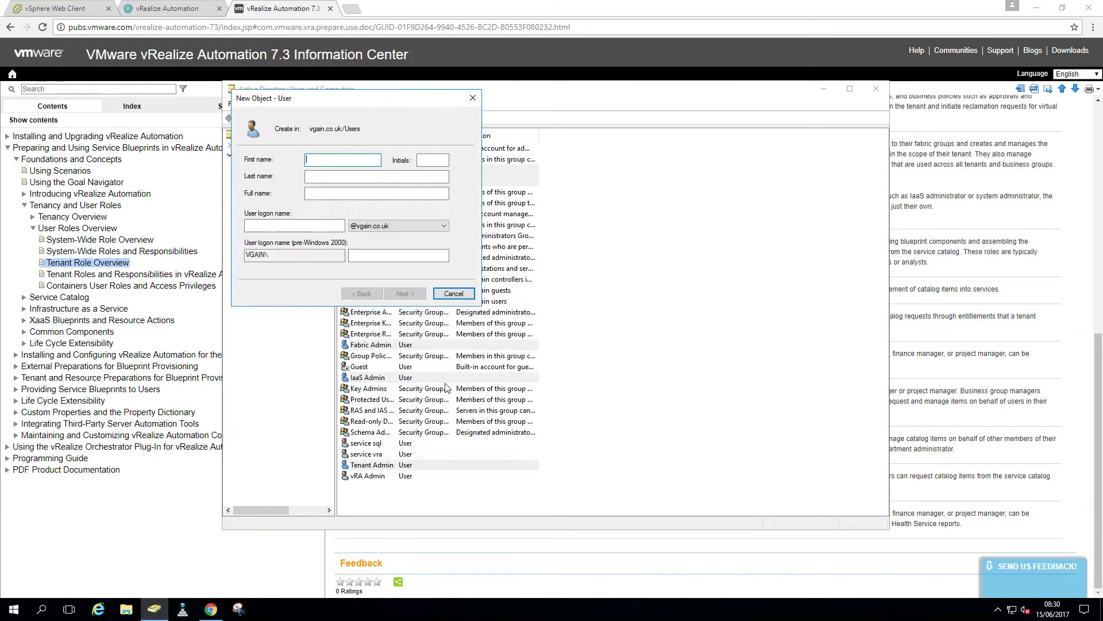
{"action": "type", "text": "vRA"}
{"action": "key", "text": "Tab"}
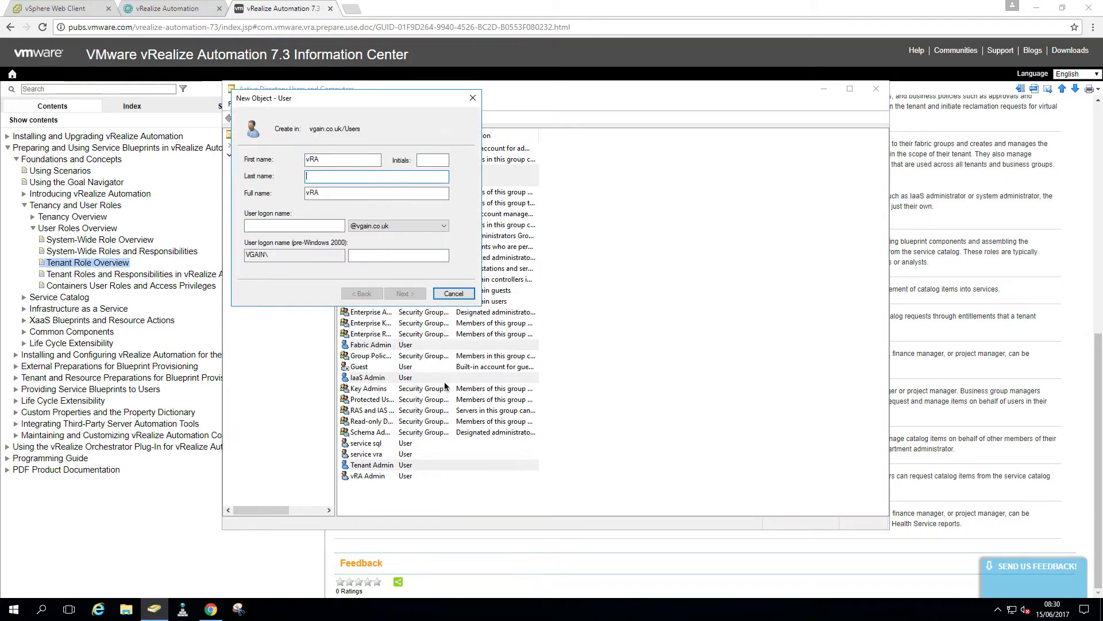
{"action": "type", "text": "User"}
{"action": "key", "text": "Tab"}
{"action": "key", "text": "Tab"}
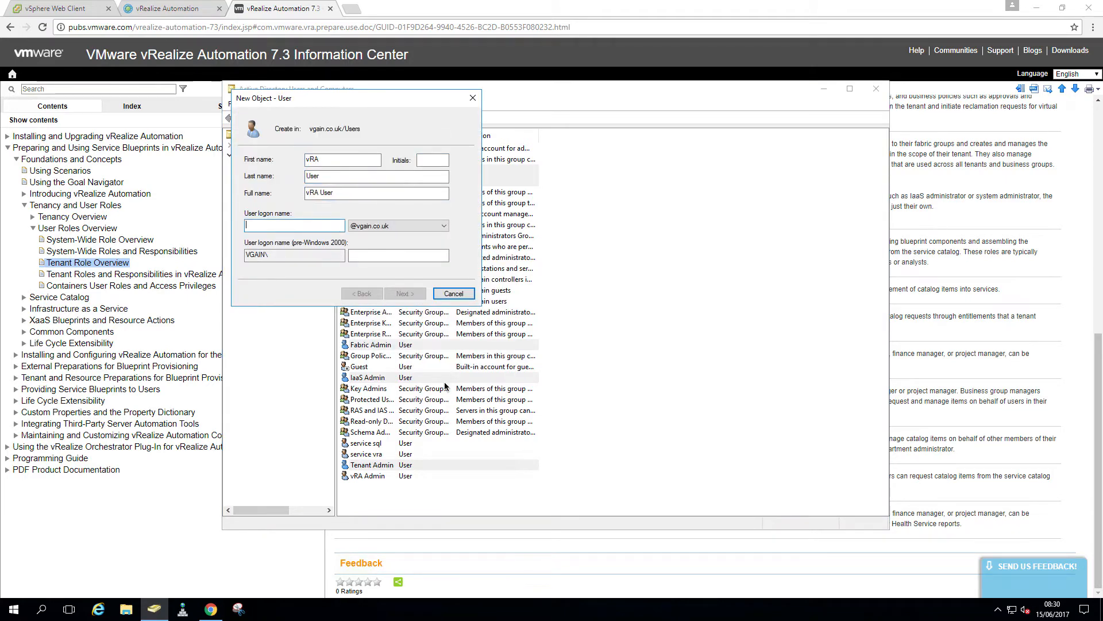
{"action": "type", "text": "vra-user"}
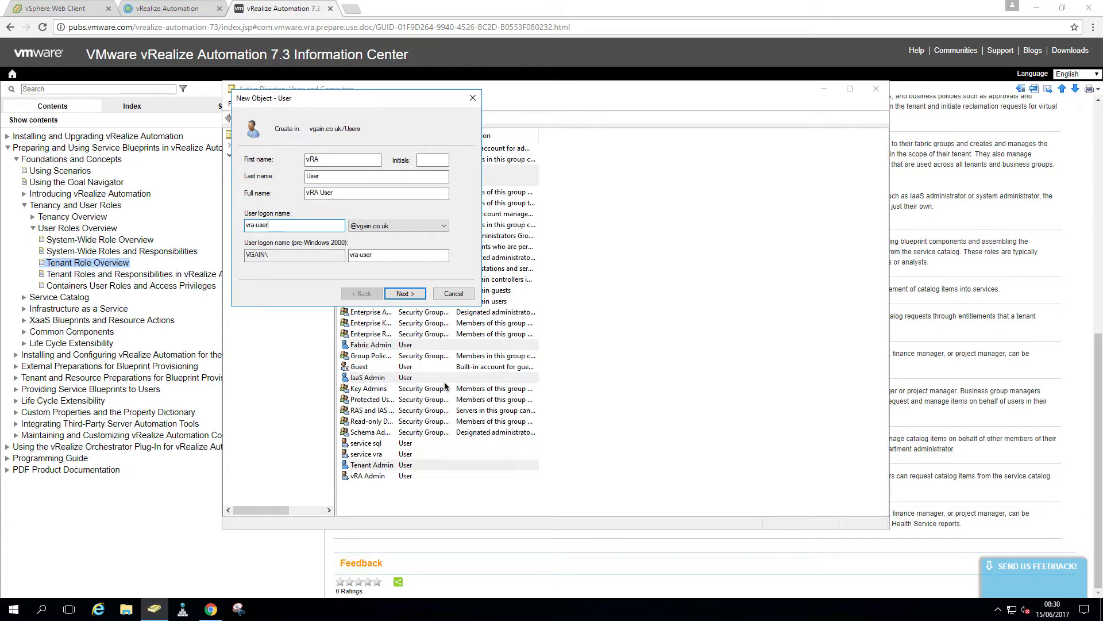
Enter and confirm the password, drop the forced change, set it never to expire, and create the account
{"action": "left_click", "coordinate": [406, 294]}
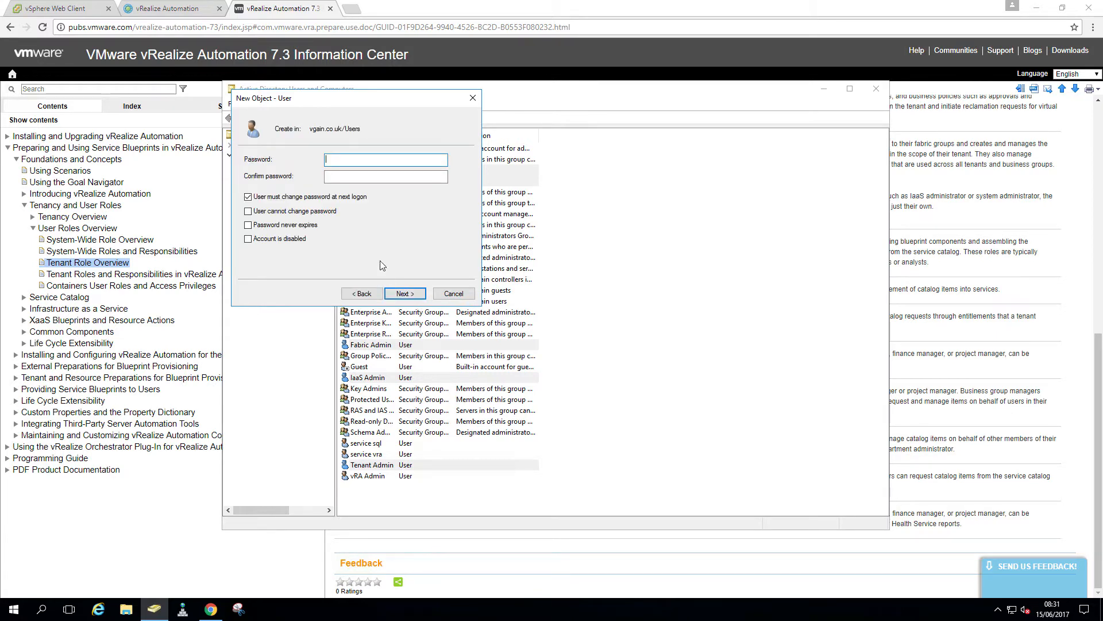
{"action": "type", "text": "***"}
{"action": "key", "text": "Tab"}
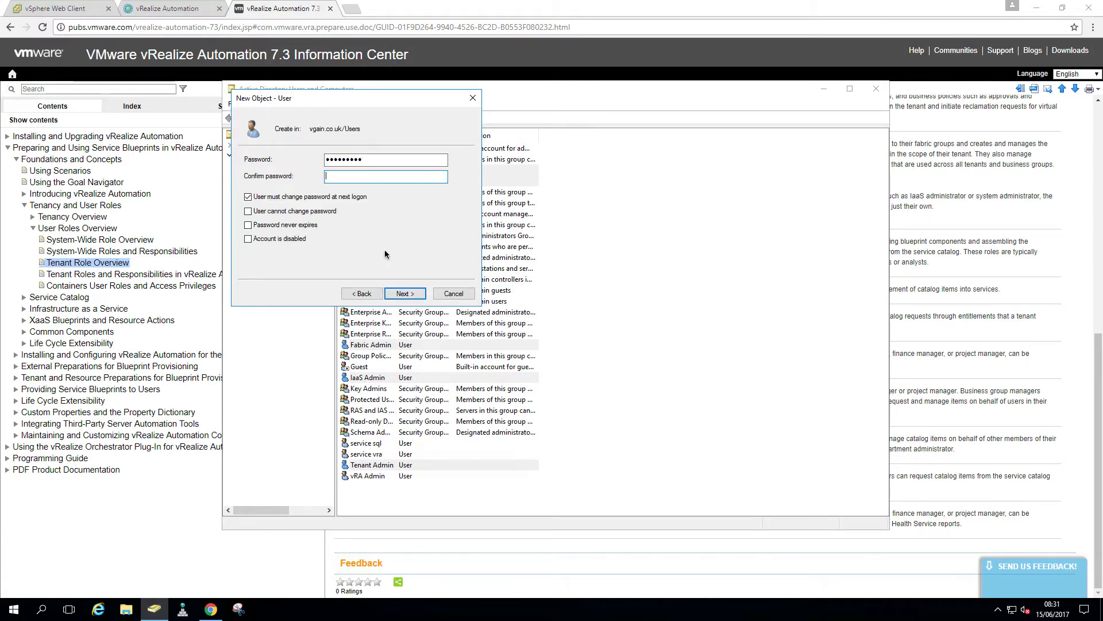
{"action": "type", "text": "*********"}
{"action": "key", "text": "Tab"}
{"action": "key", "text": "space"}
{"action": "key", "text": "Tab"}
{"action": "key", "text": "space"}
{"action": "key", "text": "Tab"}
{"action": "key", "text": "space"}
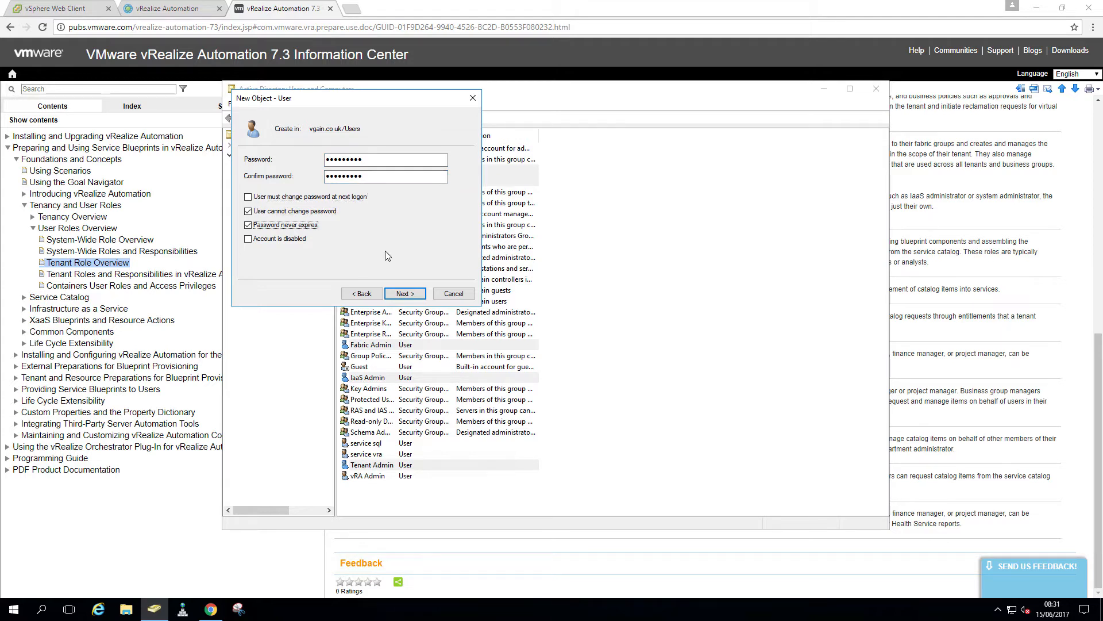
{"action": "left_click", "coordinate": [407, 294]}
{"action": "left_click", "coordinate": [407, 294]}
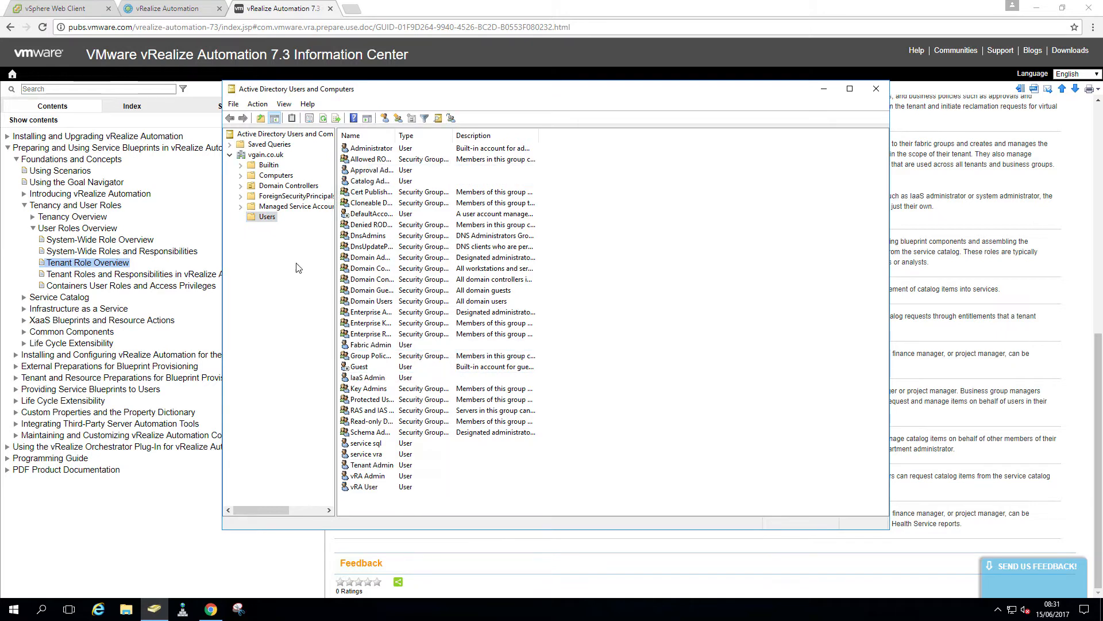
Create the vRA-Admins global security group in the Users container
{"action": "right_click", "coordinate": [269, 219]}
{"action": "mouse_move", "coordinate": [336, 256]}
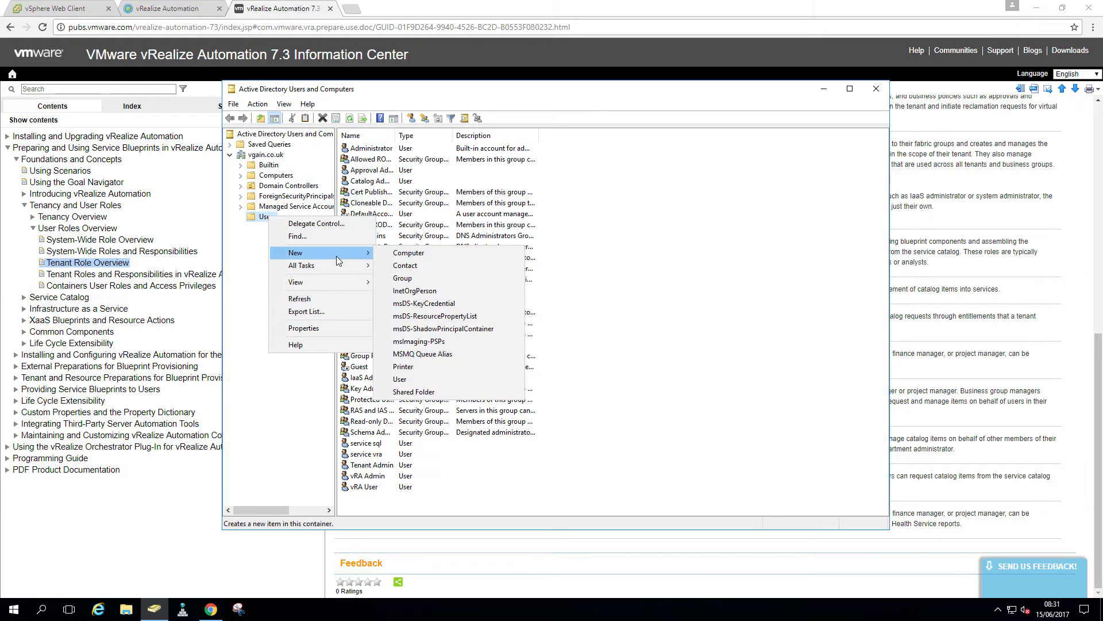
{"action": "left_click", "coordinate": [458, 280]}
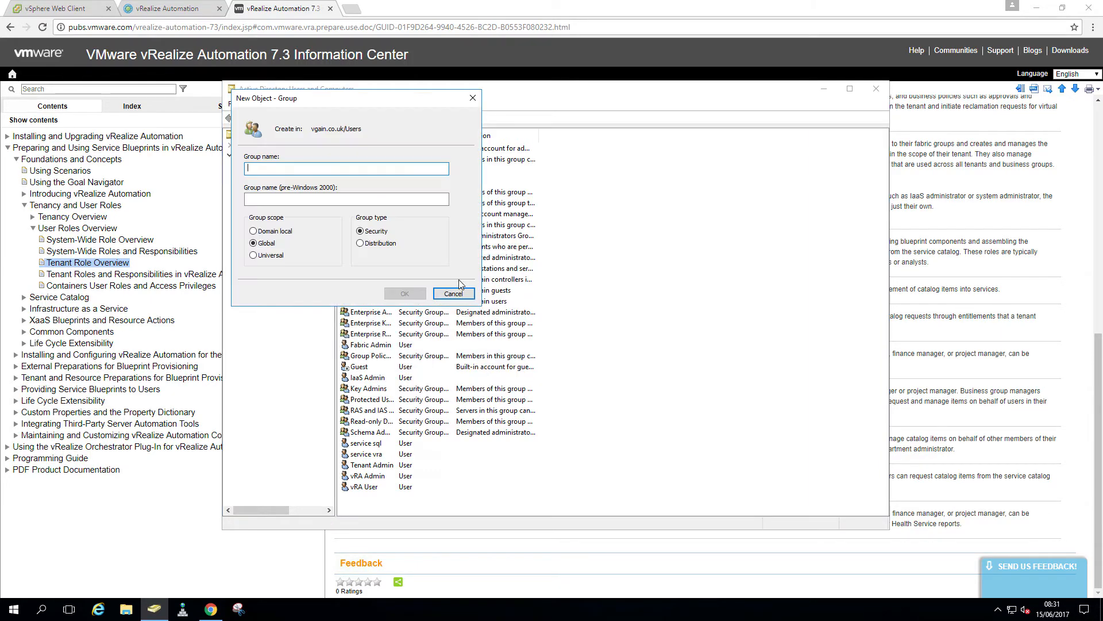
{"action": "type", "text": "vRA-Admins"}
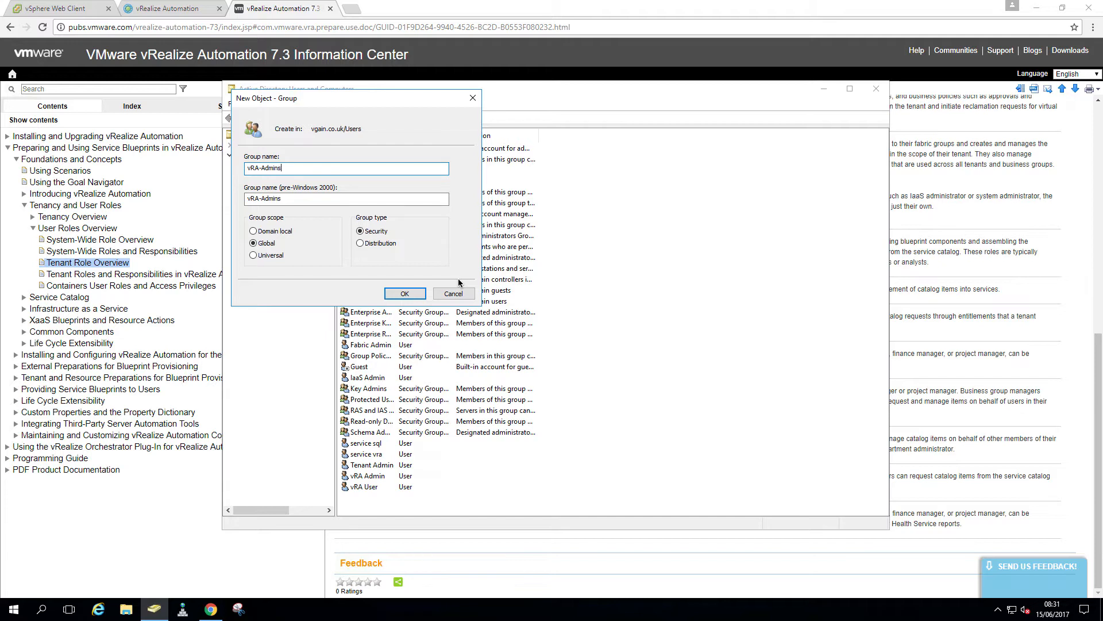
{"action": "left_click", "coordinate": [418, 294]}
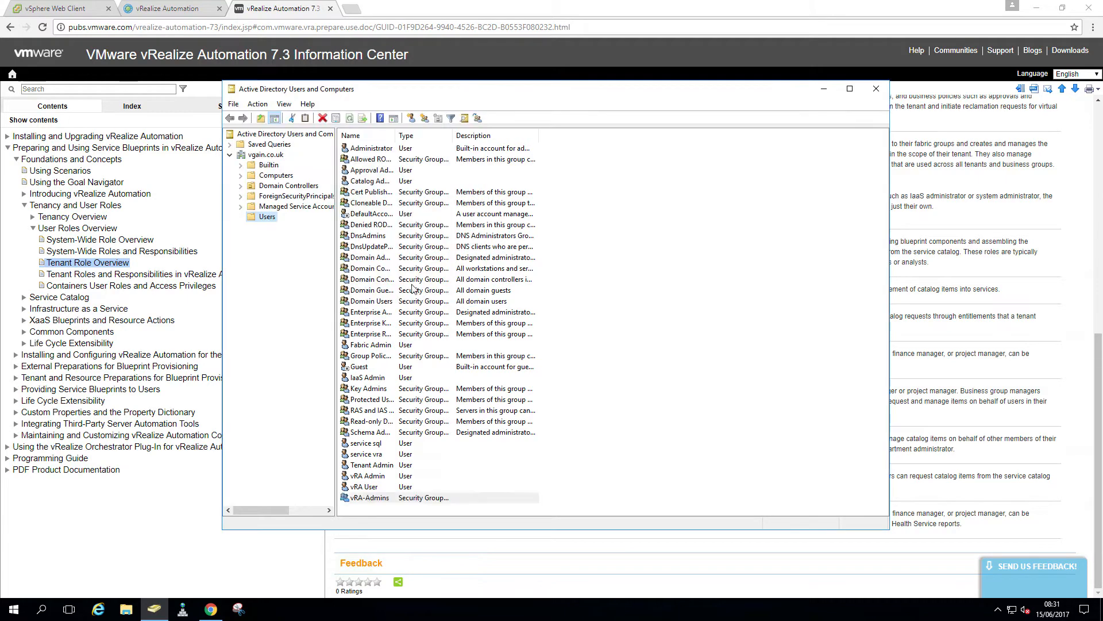
Create the vRA-Users global security group in the Users container
{"action": "right_click", "coordinate": [268, 221]}
{"action": "mouse_move", "coordinate": [333, 253]}
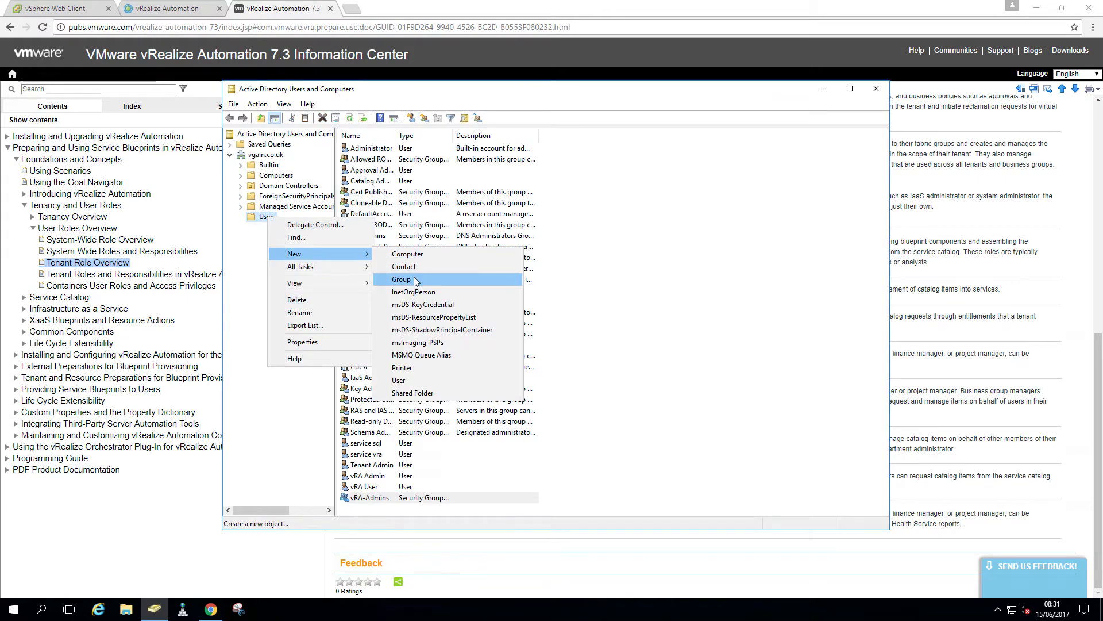
{"action": "left_click", "coordinate": [416, 280]}
{"action": "type", "text": "vRA-"}
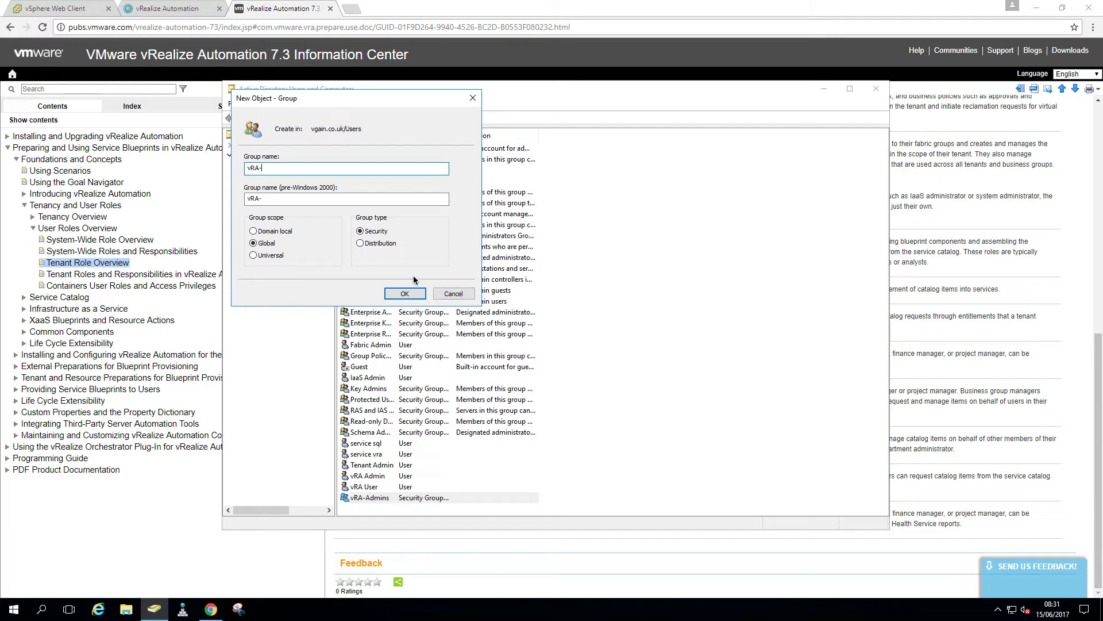
{"action": "type", "text": "Users"}
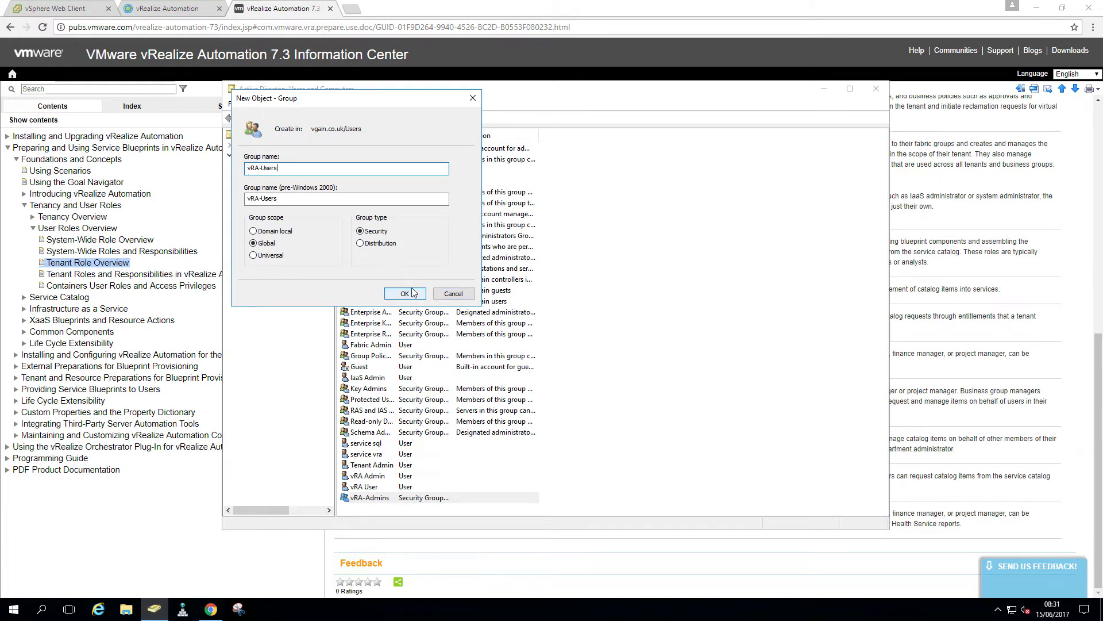
{"action": "left_click", "coordinate": [413, 293]}
{"action": "left_click", "coordinate": [505, 499]}
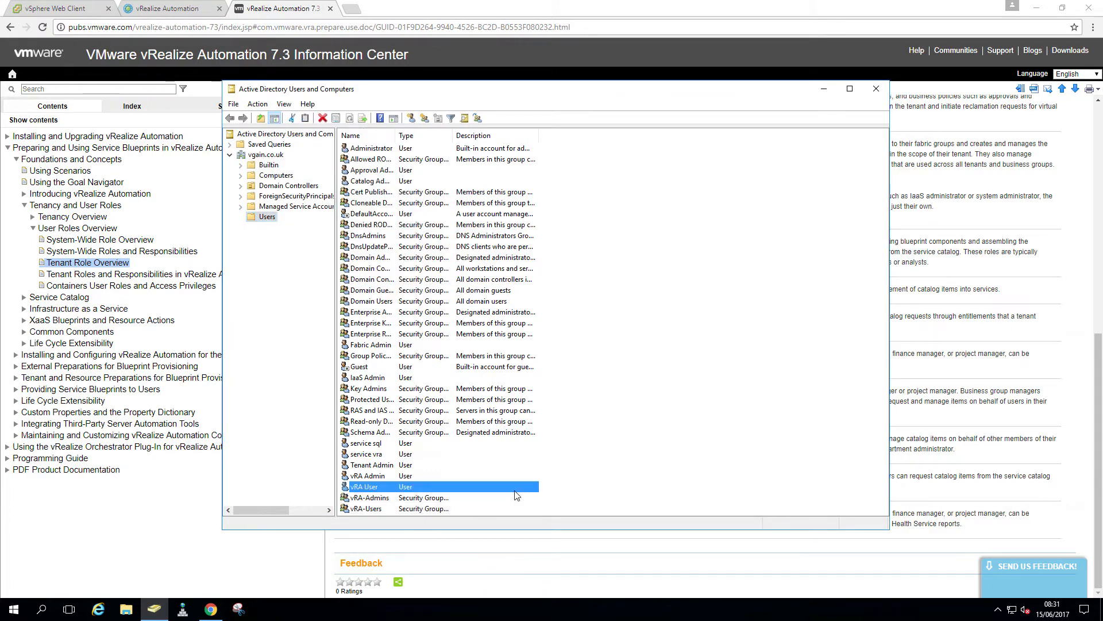
Add Fabric Admin, IaaS Admin, Tenant Admin and vRA Admin to the vRA-Admins members list
{"action": "double_click", "coordinate": [389, 503]}
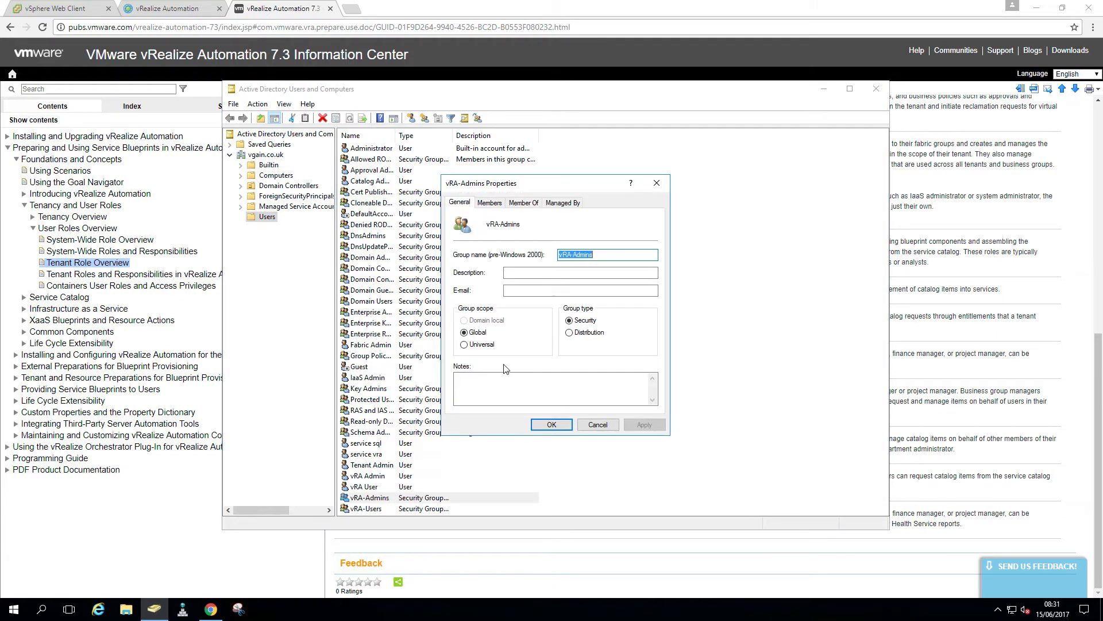
{"action": "left_click", "coordinate": [489, 203]}
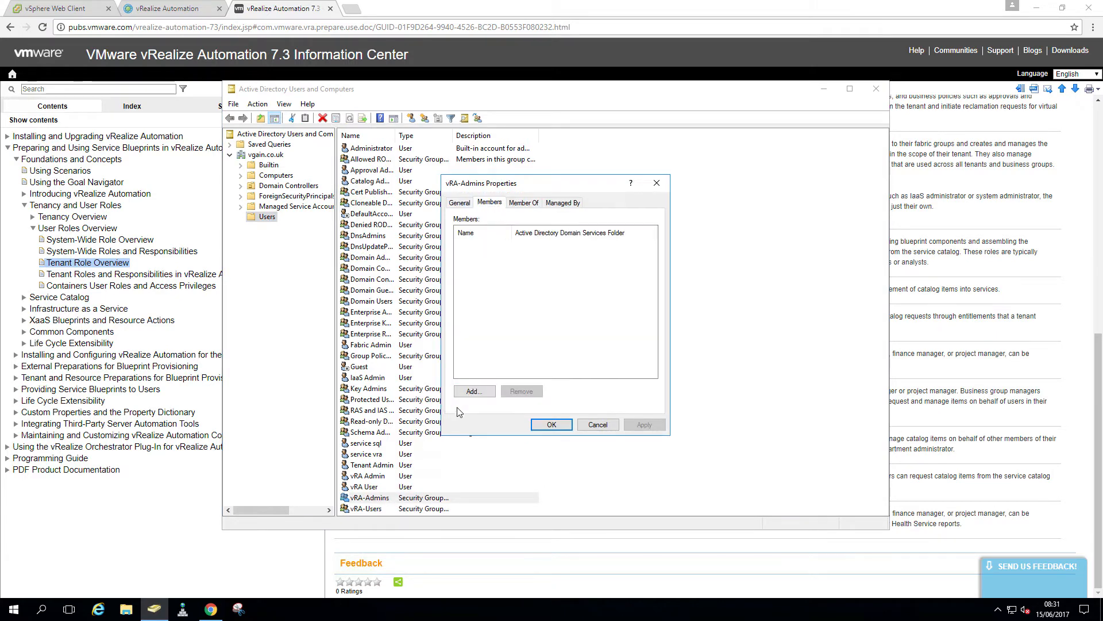
{"action": "left_click", "coordinate": [472, 392]}
{"action": "type", "text": "fabric"}
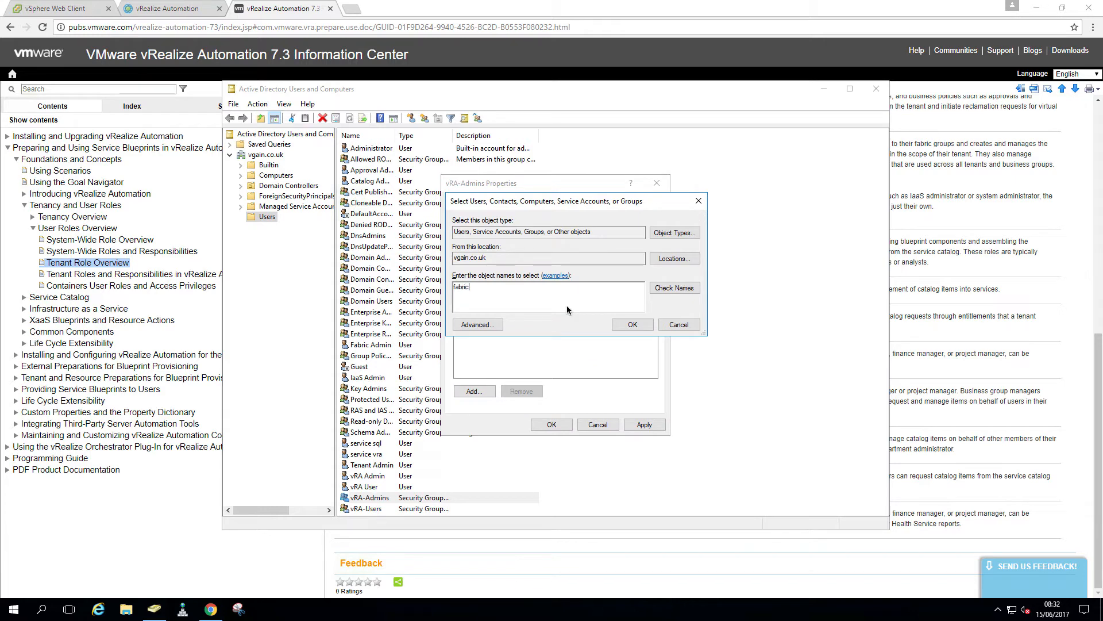
{"action": "left_click", "coordinate": [673, 288]}
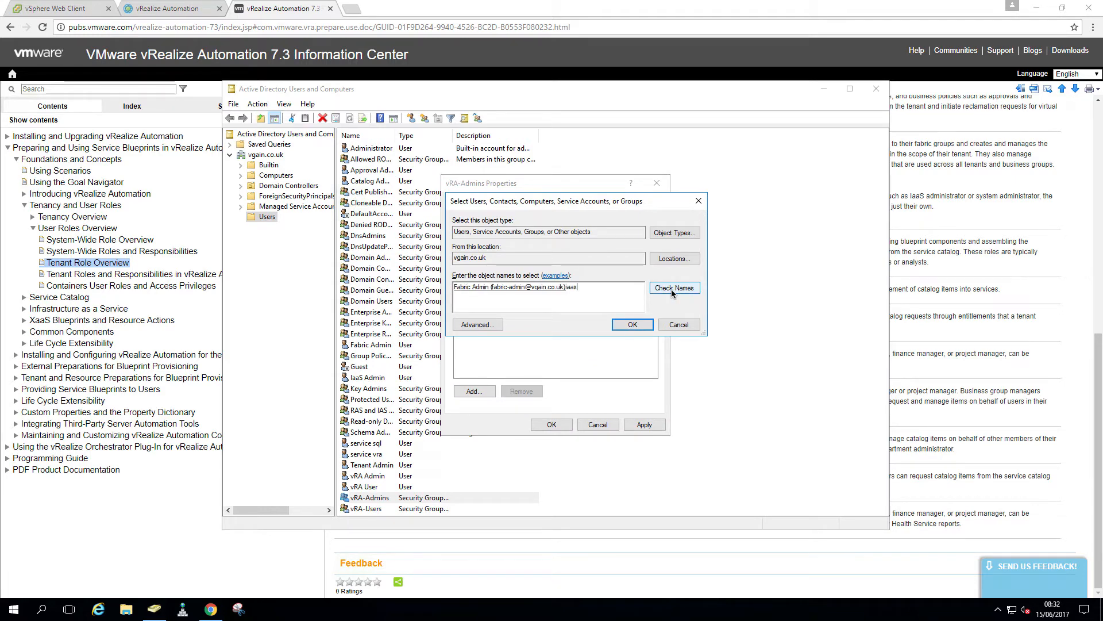
{"action": "left_click", "coordinate": [672, 288]}
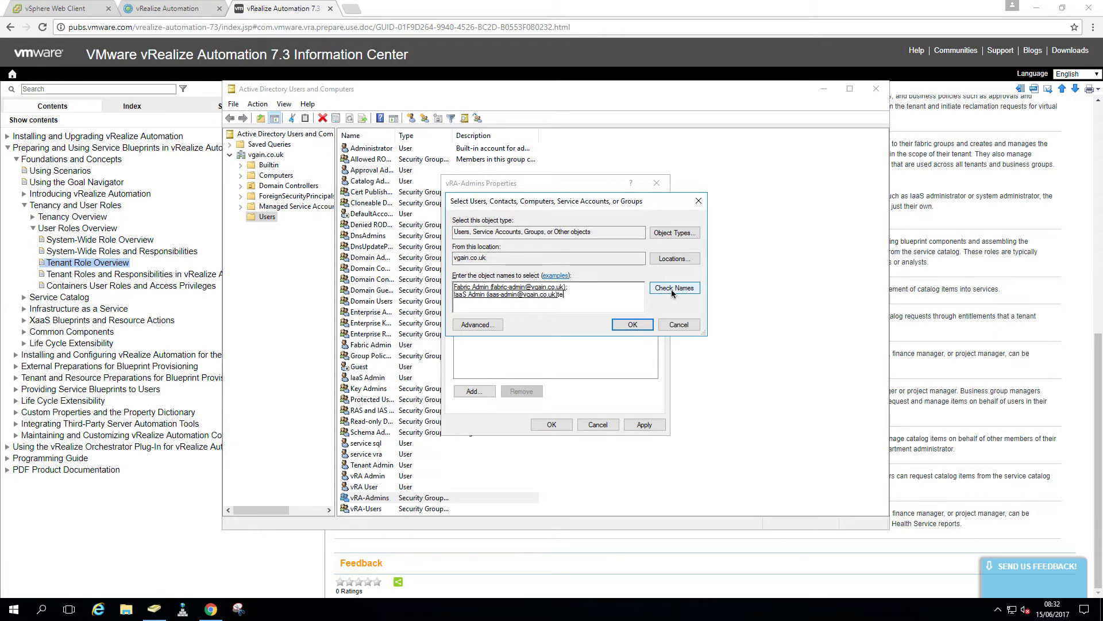
{"action": "type", "text": "tenant"}
{"action": "left_click", "coordinate": [672, 288]}
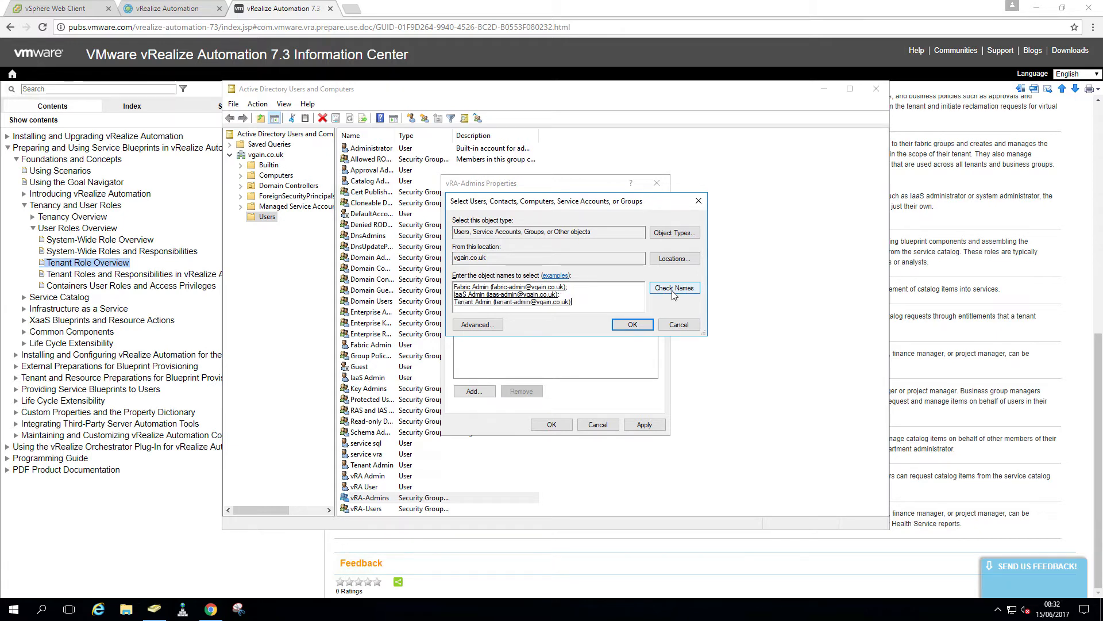
{"action": "type", "text": "vra-admin"}
{"action": "left_click", "coordinate": [671, 290]}
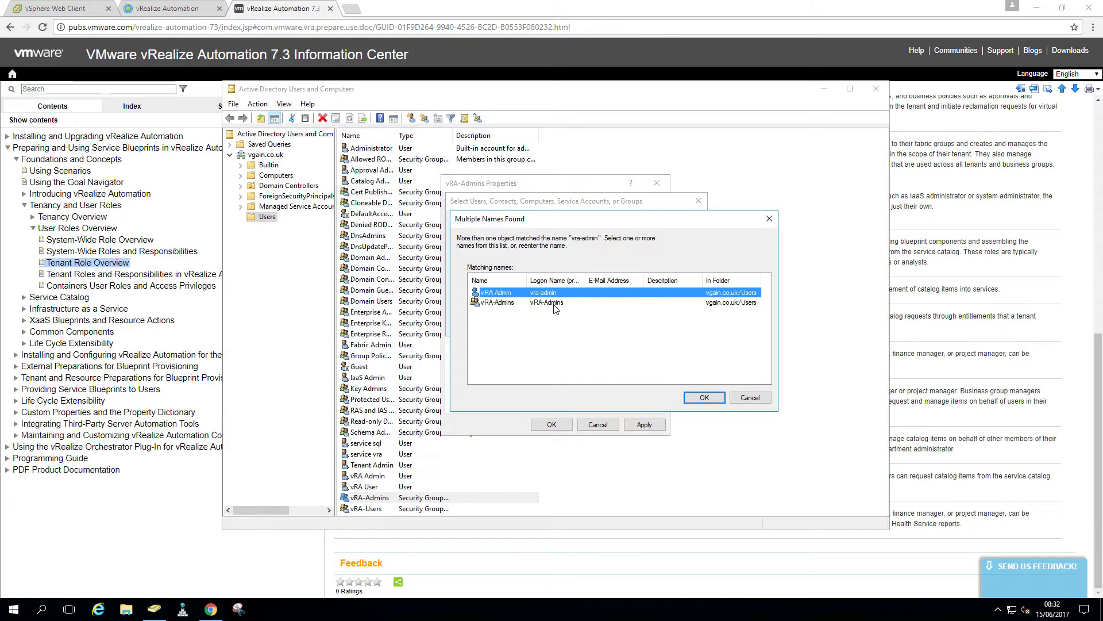
{"action": "key", "text": "Return"}
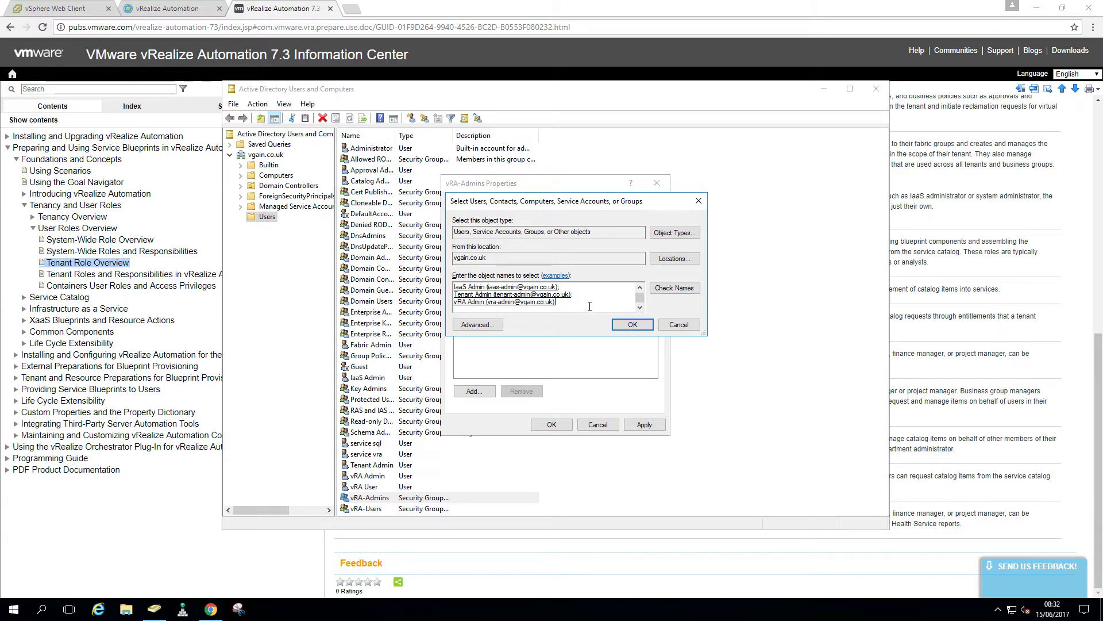
Also add Catalog Admin and Approval Admin, then save the vRA-Admins membership
{"action": "type", "text": "atalog"}
{"action": "left_click", "coordinate": [674, 288]}
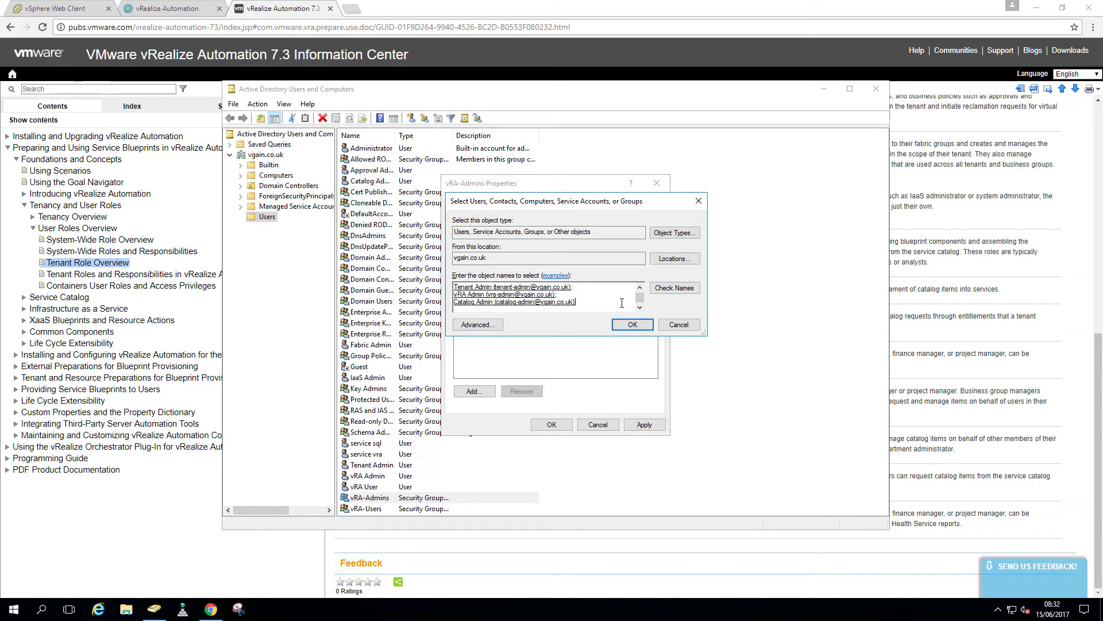
{"action": "type", "text": "approval"}
{"action": "left_click", "coordinate": [667, 292]}
{"action": "left_click", "coordinate": [632, 325]}
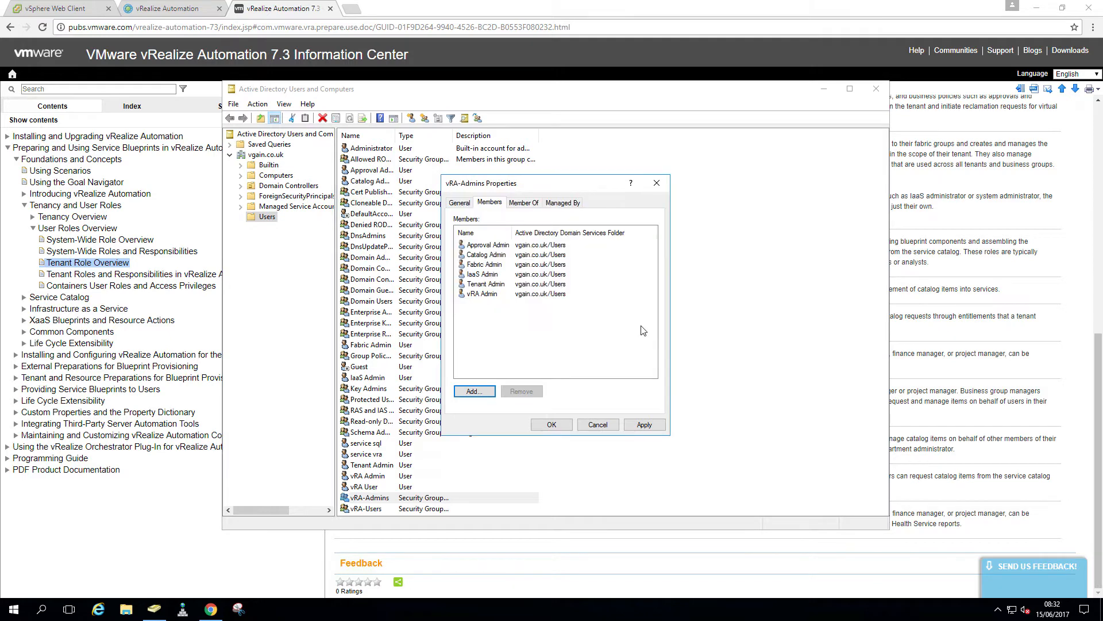
{"action": "left_click_drag", "start_coordinate": [513, 232], "coordinate": [533, 232]}
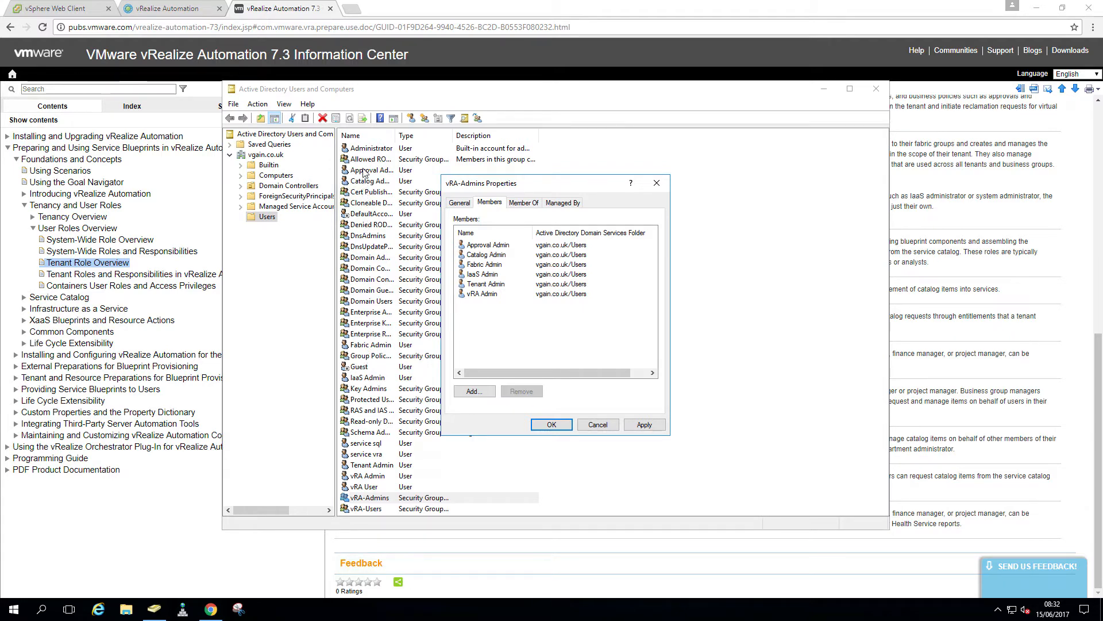
{"action": "left_click", "coordinate": [562, 425]}
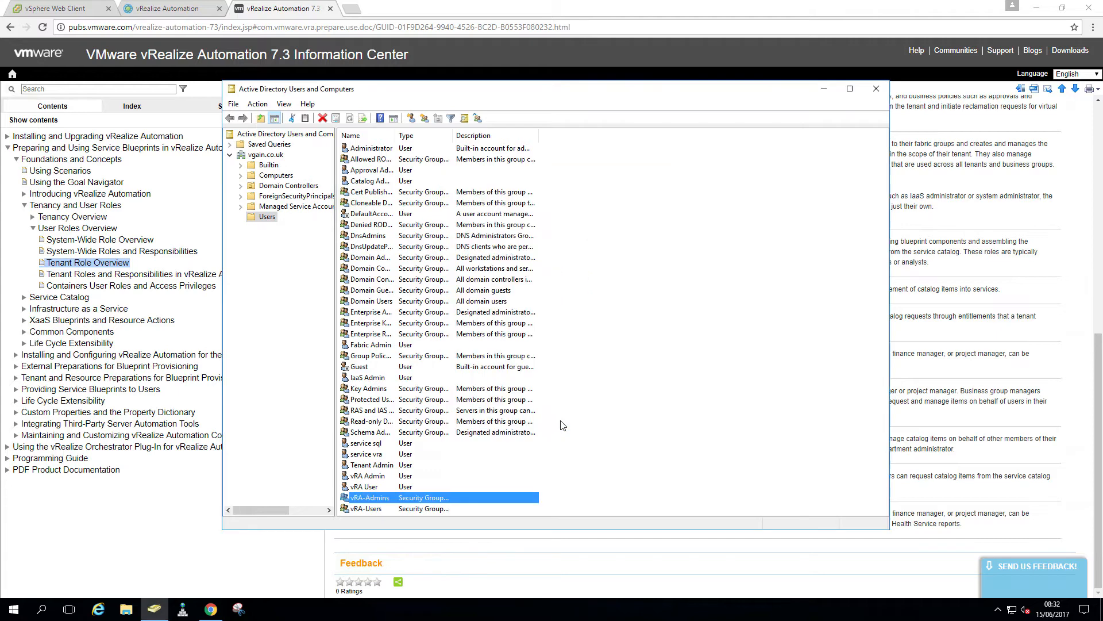
Make vRA User a member of the vRA-Users group
{"action": "double_click", "coordinate": [373, 509]}
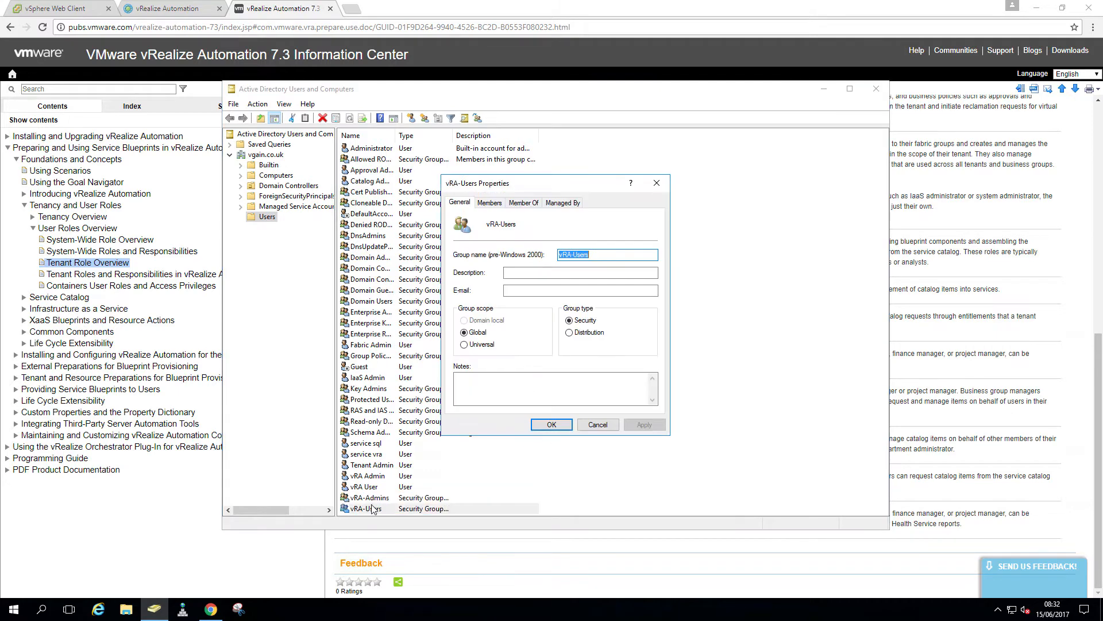
{"action": "left_click", "coordinate": [489, 203]}
{"action": "left_click", "coordinate": [474, 392]}
{"action": "type", "text": "vra"}
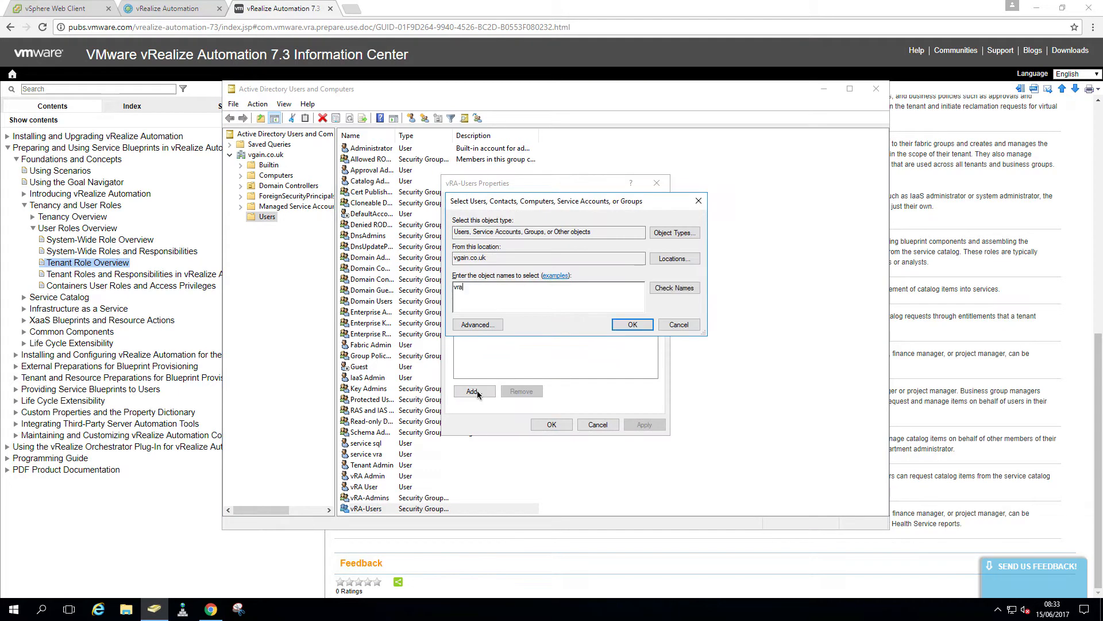
{"action": "type", "text": "-user"}
{"action": "key", "text": "Return"}
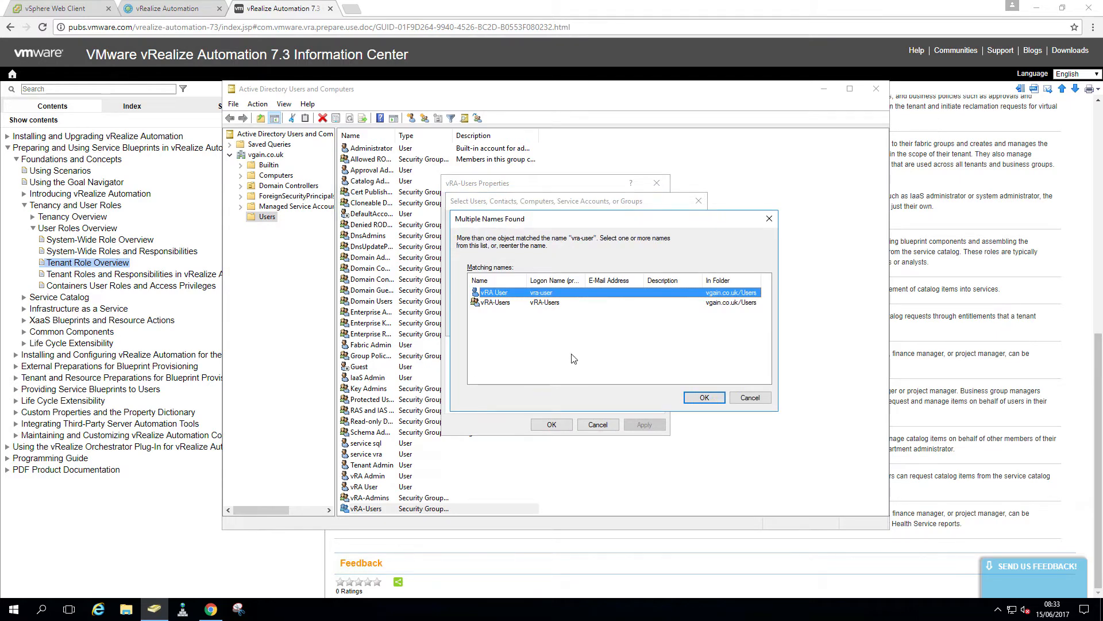
{"action": "left_click", "coordinate": [704, 397]}
{"action": "left_click", "coordinate": [562, 425]}
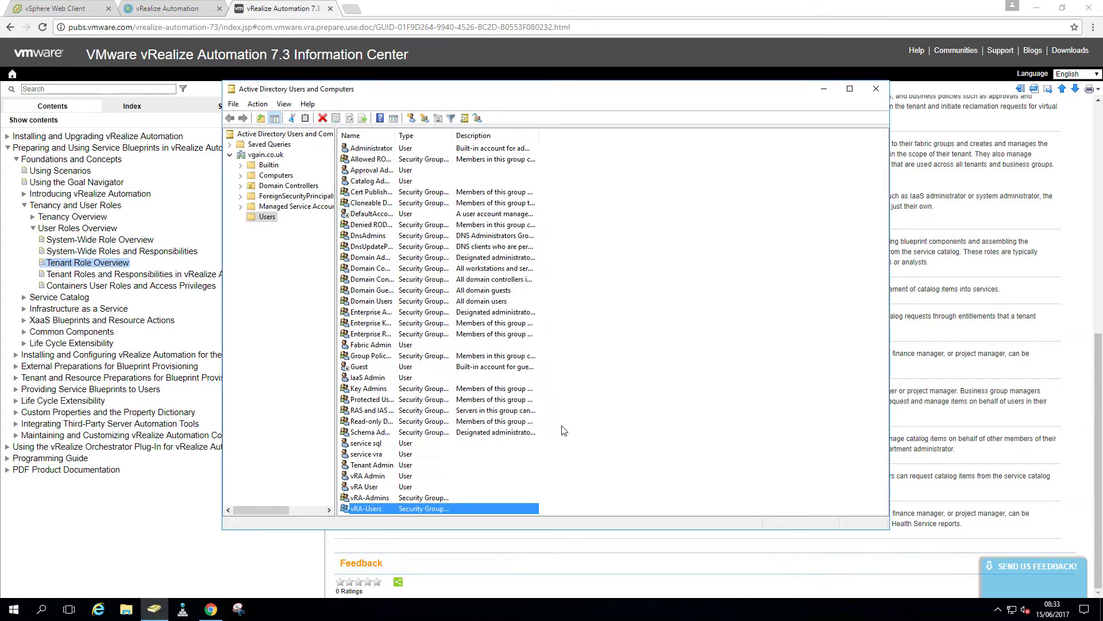
{"action": "left_click", "coordinate": [588, 465]}
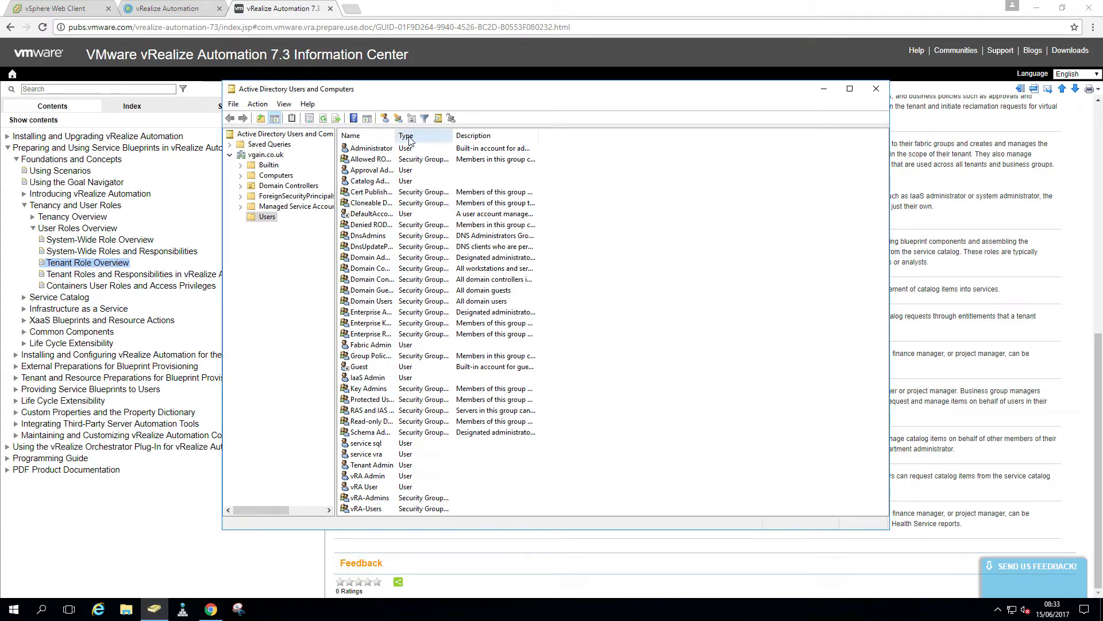
Widen the Name column and turn on View > Advanced Features
{"action": "left_click_drag", "start_coordinate": [396, 136], "coordinate": [504, 136]}
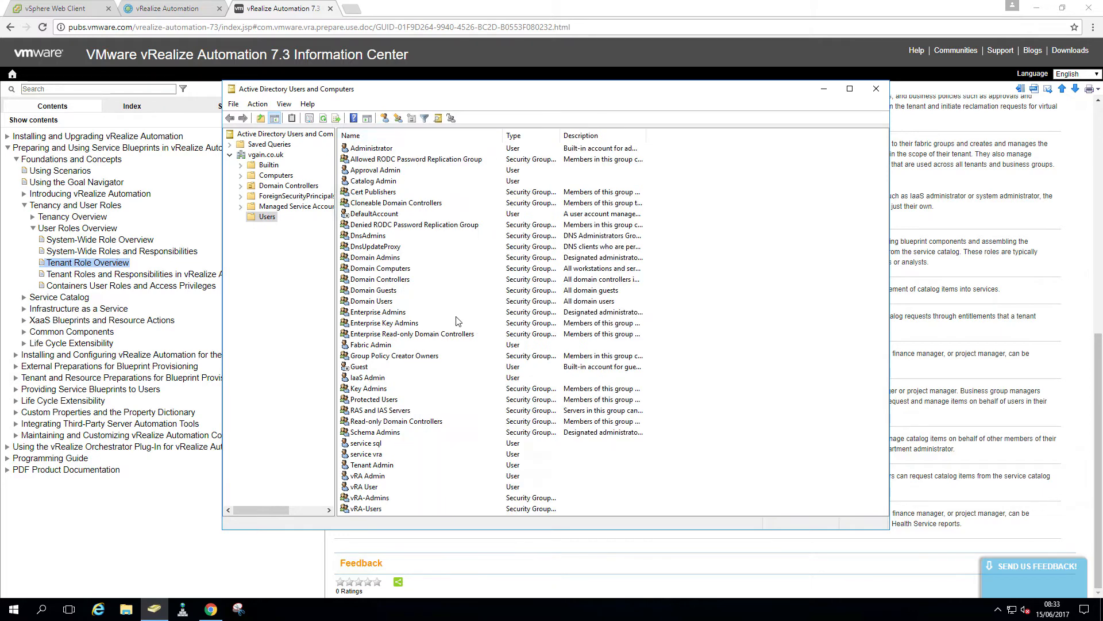
{"action": "left_click", "coordinate": [284, 104]}
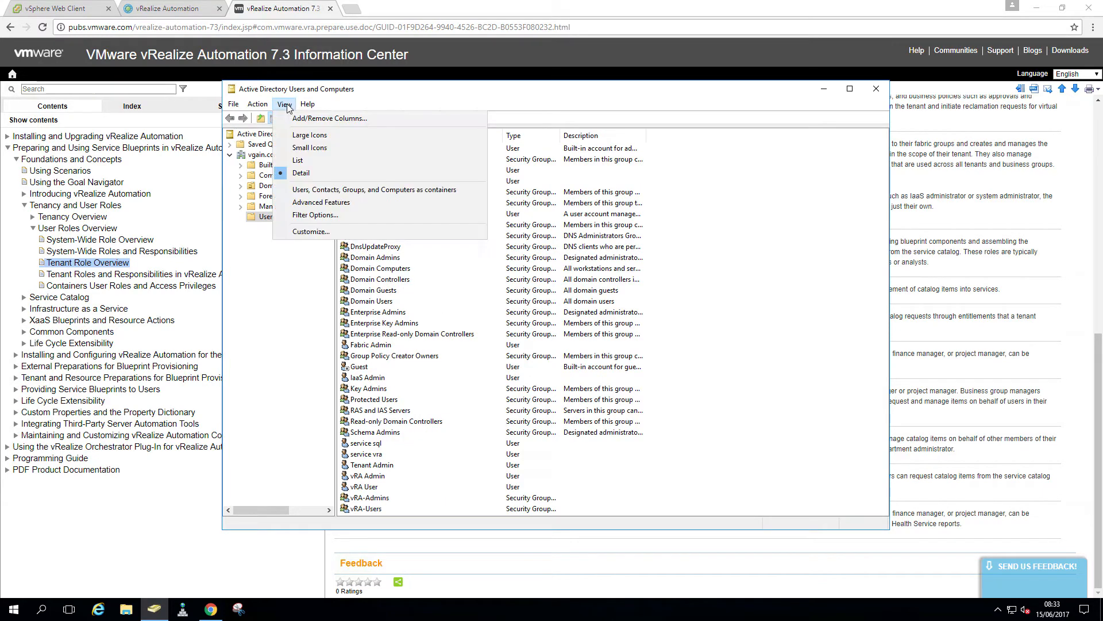
{"action": "left_click", "coordinate": [321, 202]}
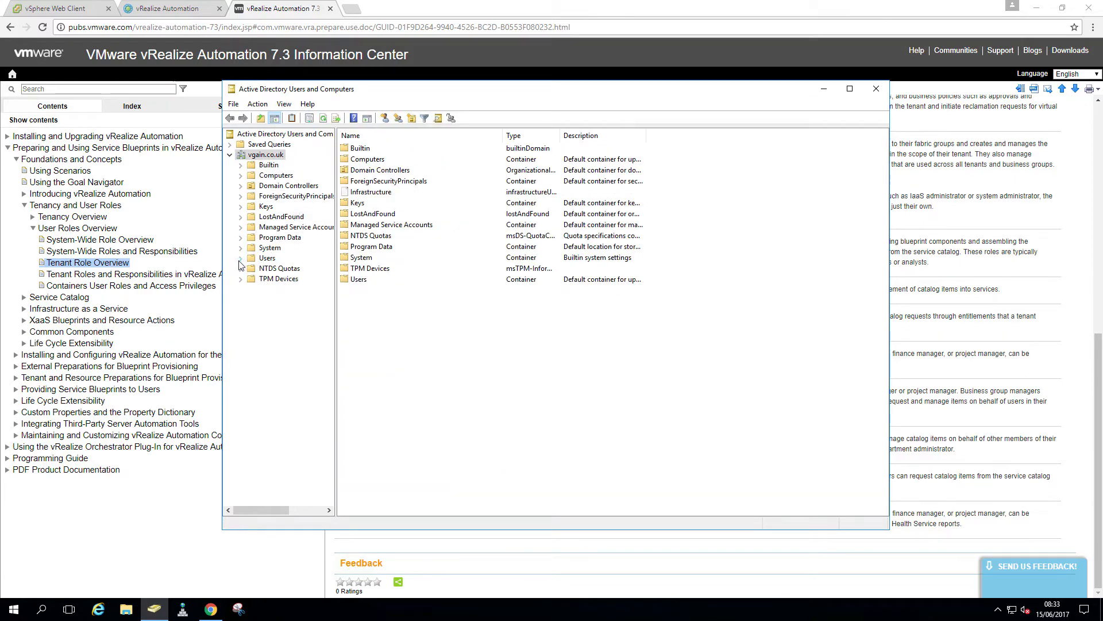
View the vgain.co.uk domain's distinguishedName, DC=vgain,DC=co,DC=uk, in the Attribute Editor
{"action": "right_click", "coordinate": [261, 155]}
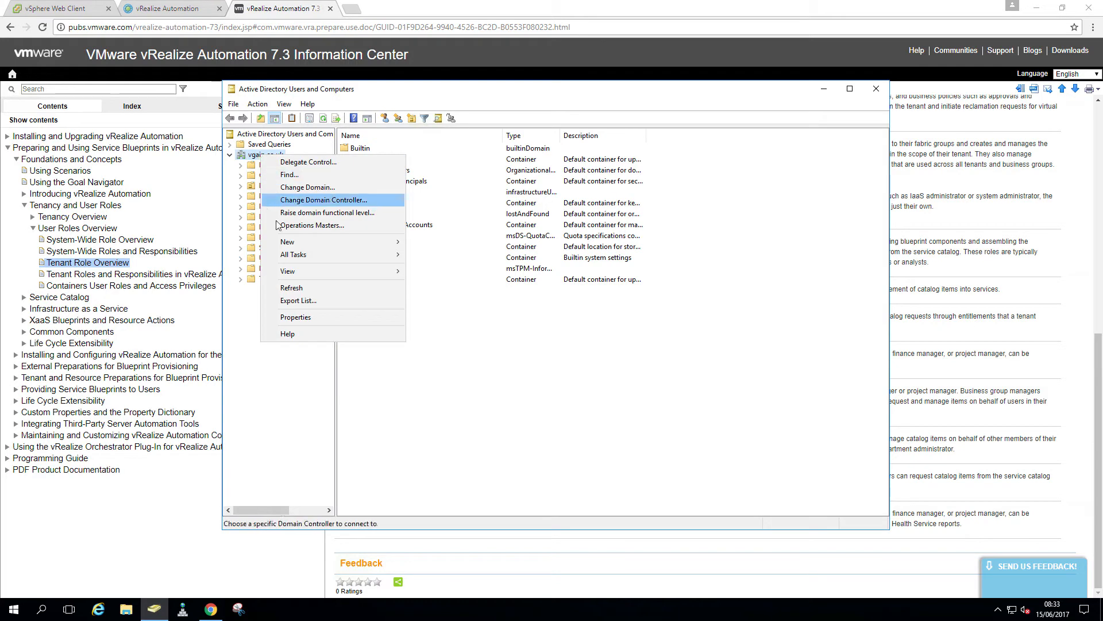
{"action": "left_click", "coordinate": [298, 317]}
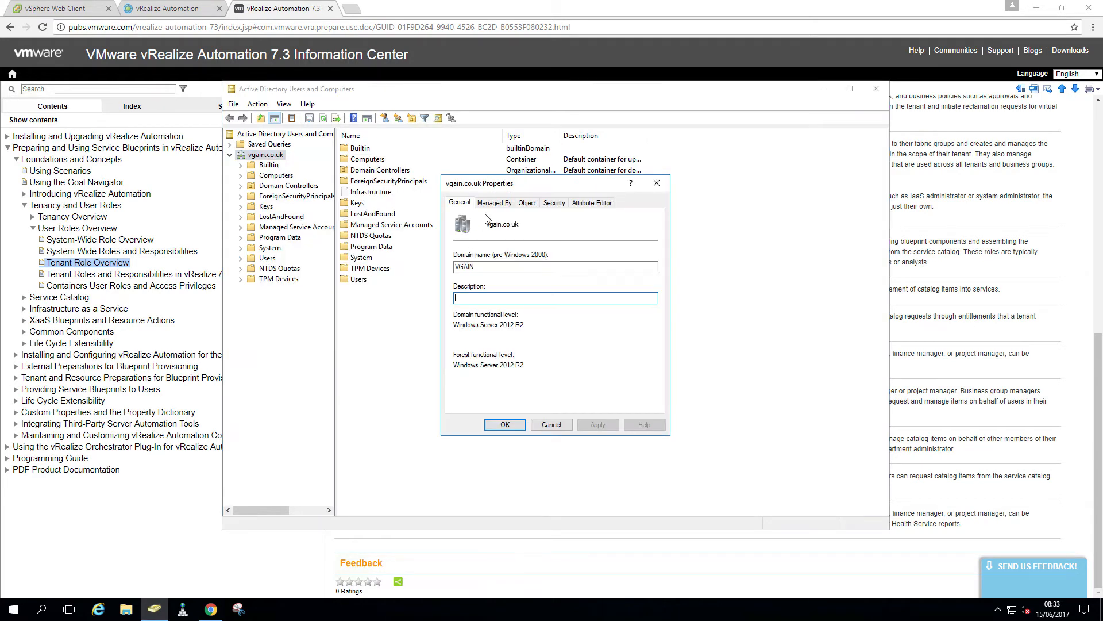
{"action": "left_click", "coordinate": [592, 203]}
{"action": "scroll", "coordinate": [658, 361], "scroll_direction": "down", "scroll_amount": 2}
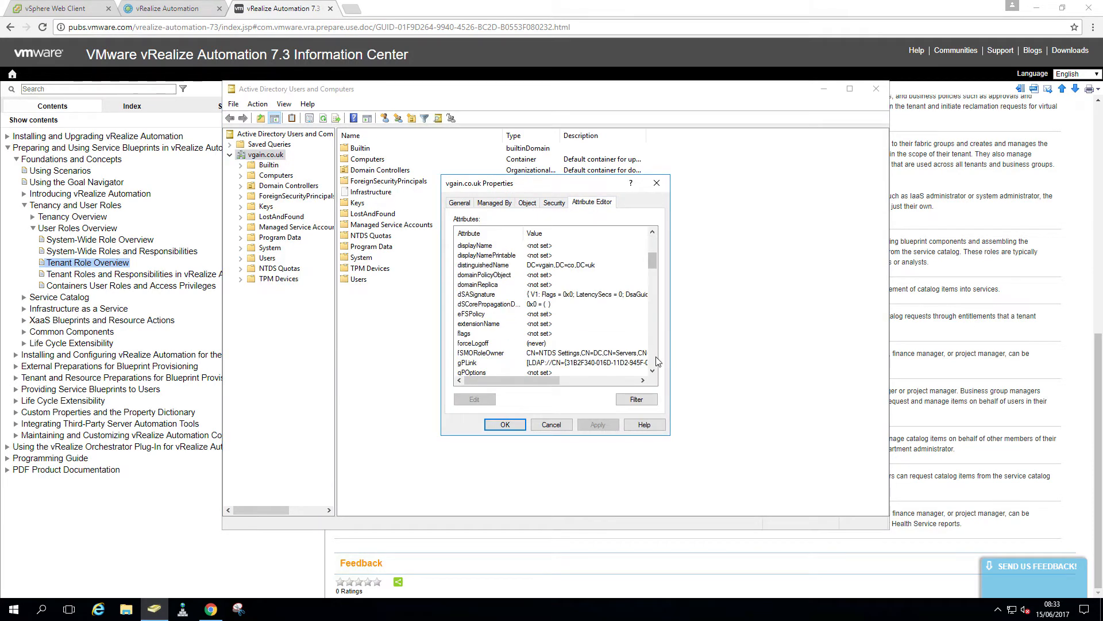
{"action": "left_click", "coordinate": [576, 266]}
{"action": "left_click", "coordinate": [488, 400]}
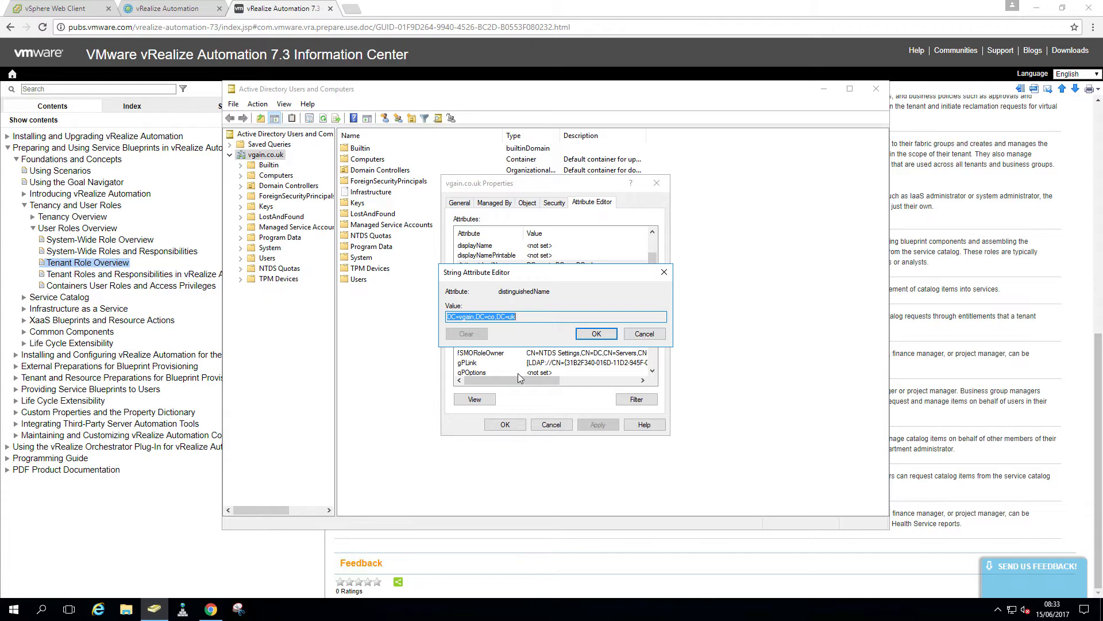
{"action": "left_click", "coordinate": [154, 8]}
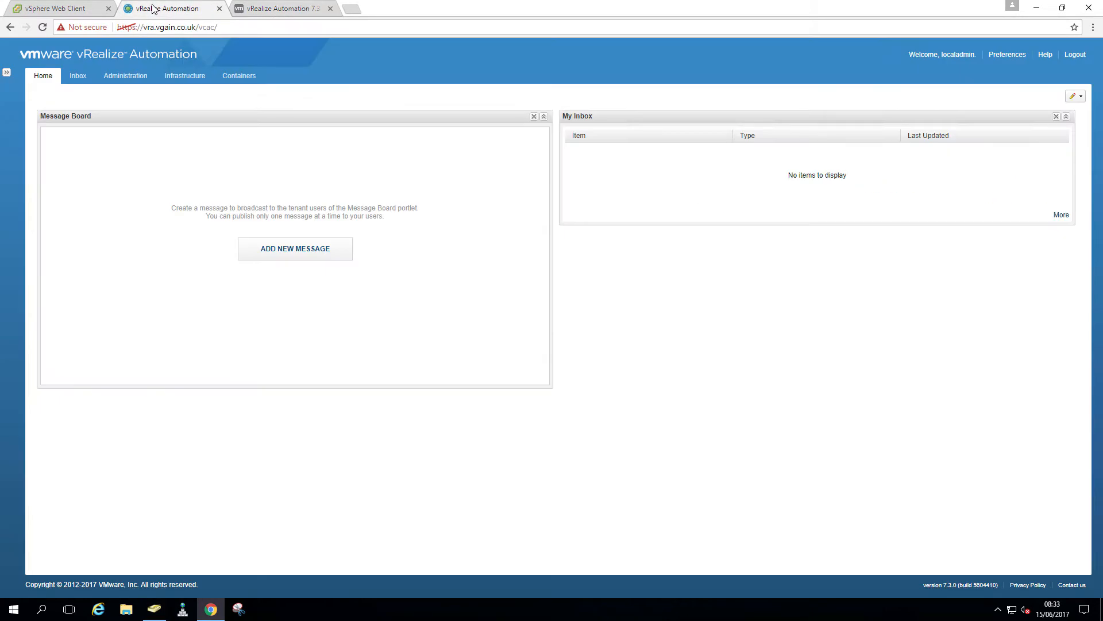
Go to Administration > Directories Management > Directories, inspect System Directory, then choose Add Directory
{"action": "left_click", "coordinate": [127, 76]}
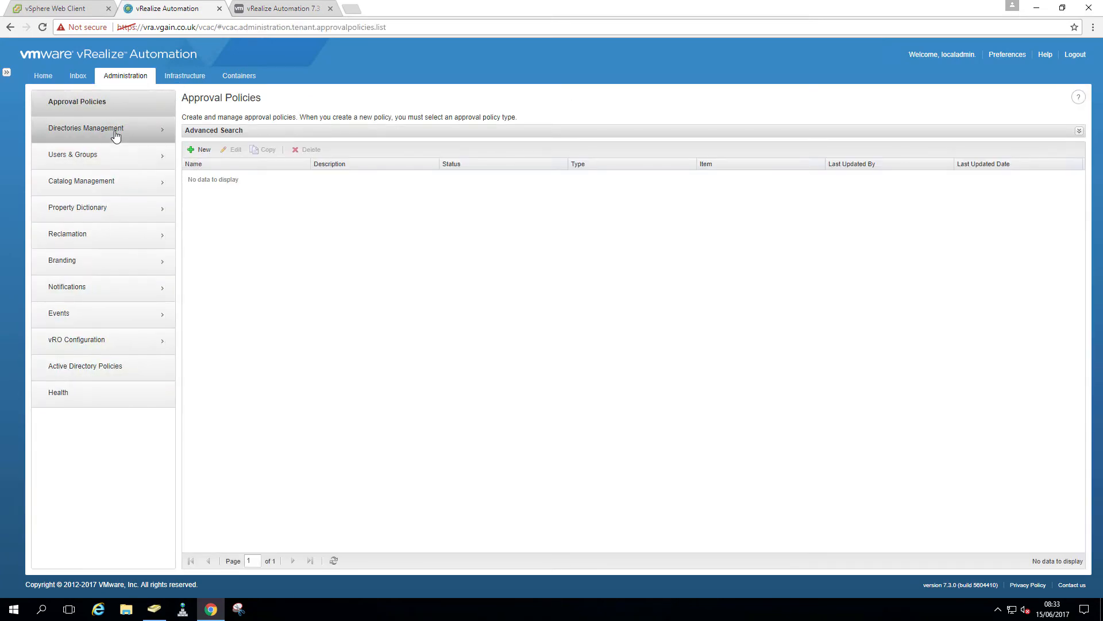
{"action": "left_click", "coordinate": [115, 133]}
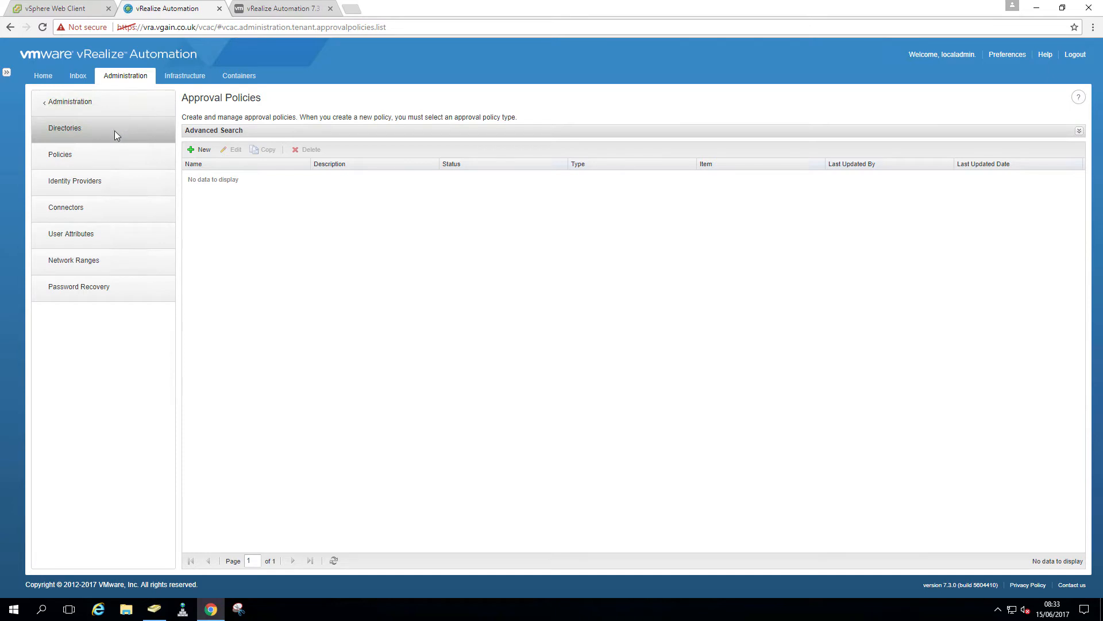
{"action": "left_click", "coordinate": [115, 134]}
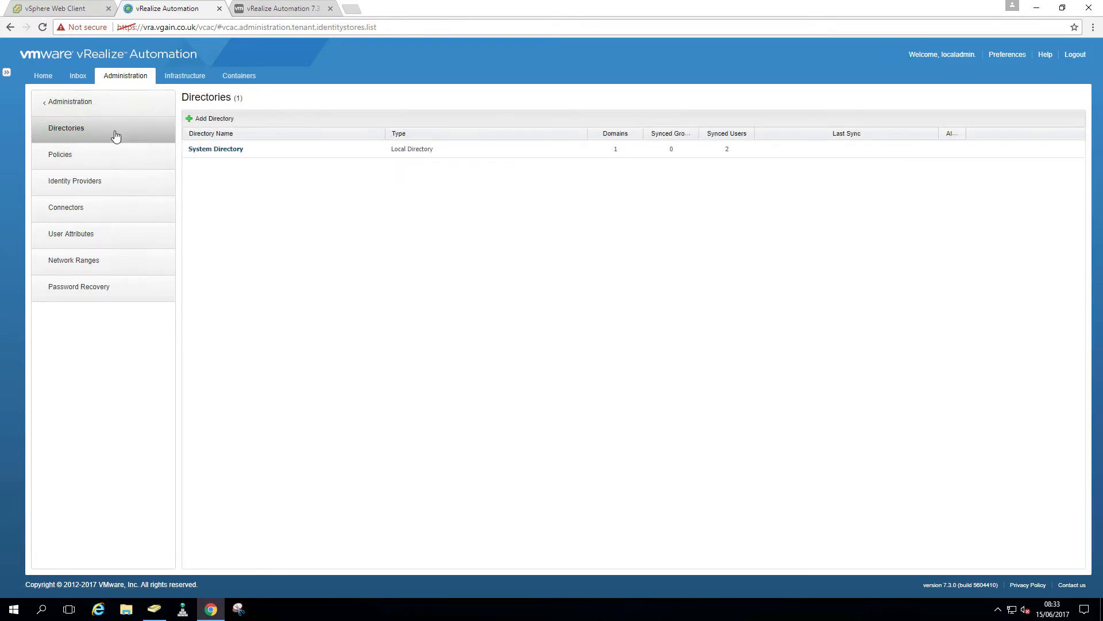
{"action": "left_click", "coordinate": [202, 151]}
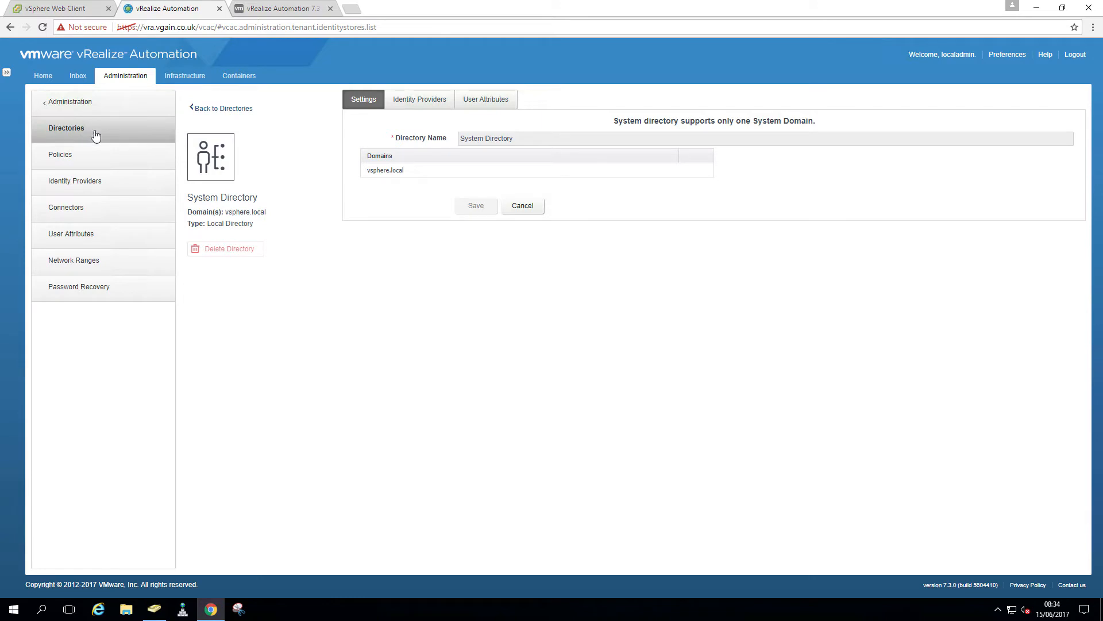
{"action": "left_click", "coordinate": [10, 28]}
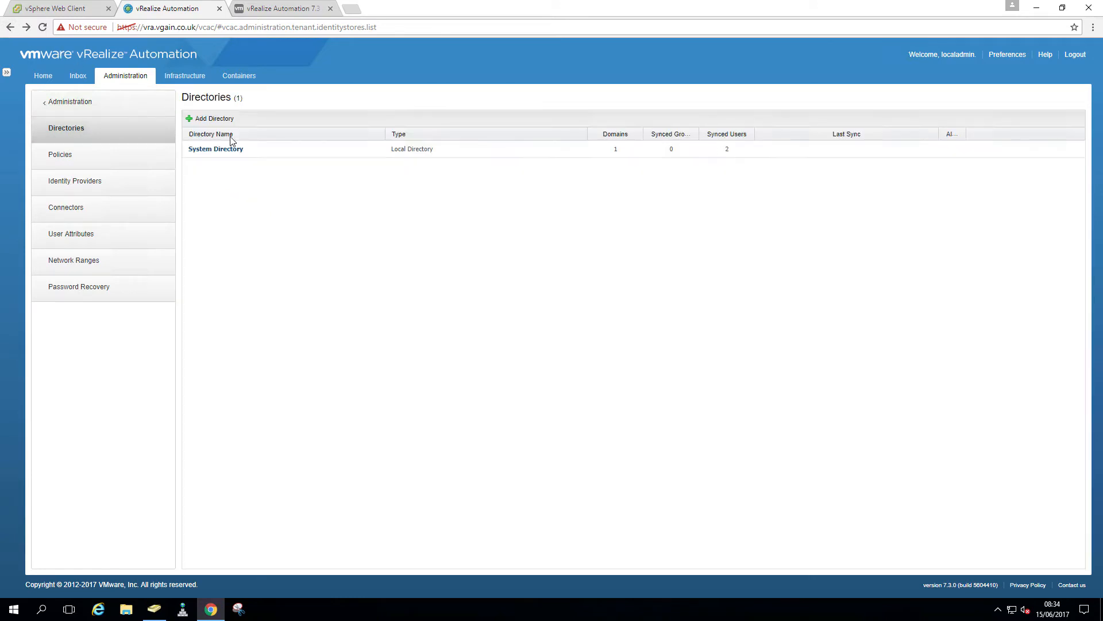
{"action": "left_click", "coordinate": [201, 119]}
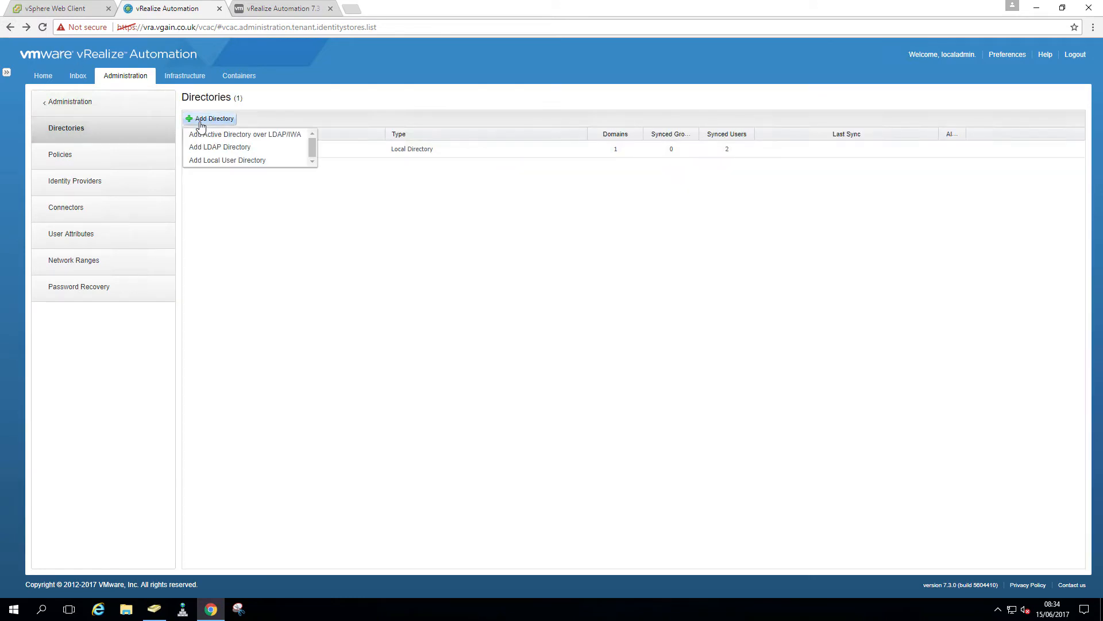
Add an Integrated Windows Authentication directory named vgain.co.uk with sync connector vra-01.vgain.co.uk
{"action": "left_click", "coordinate": [259, 135]}
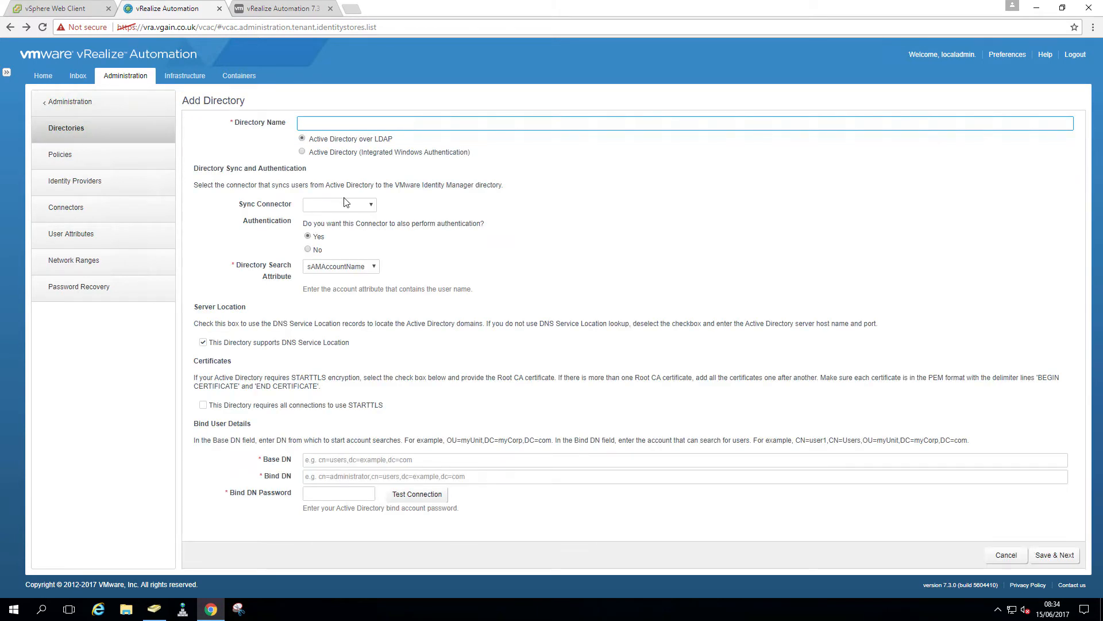
{"action": "type", "text": "vgain.co.uk"}
{"action": "left_click", "coordinate": [320, 154]}
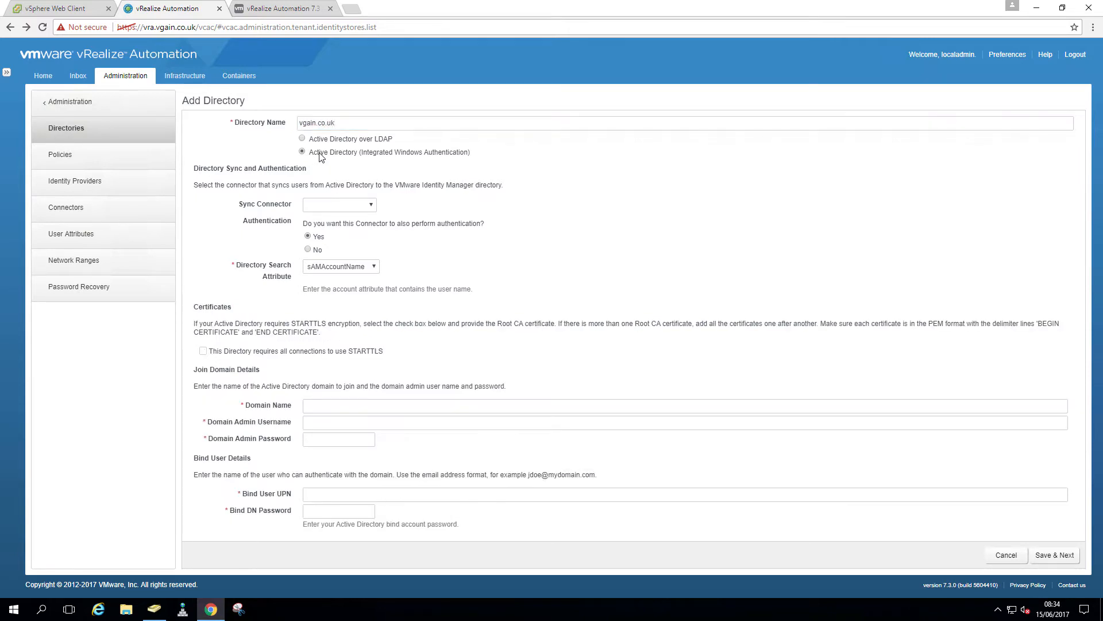
{"action": "left_click", "coordinate": [346, 207]}
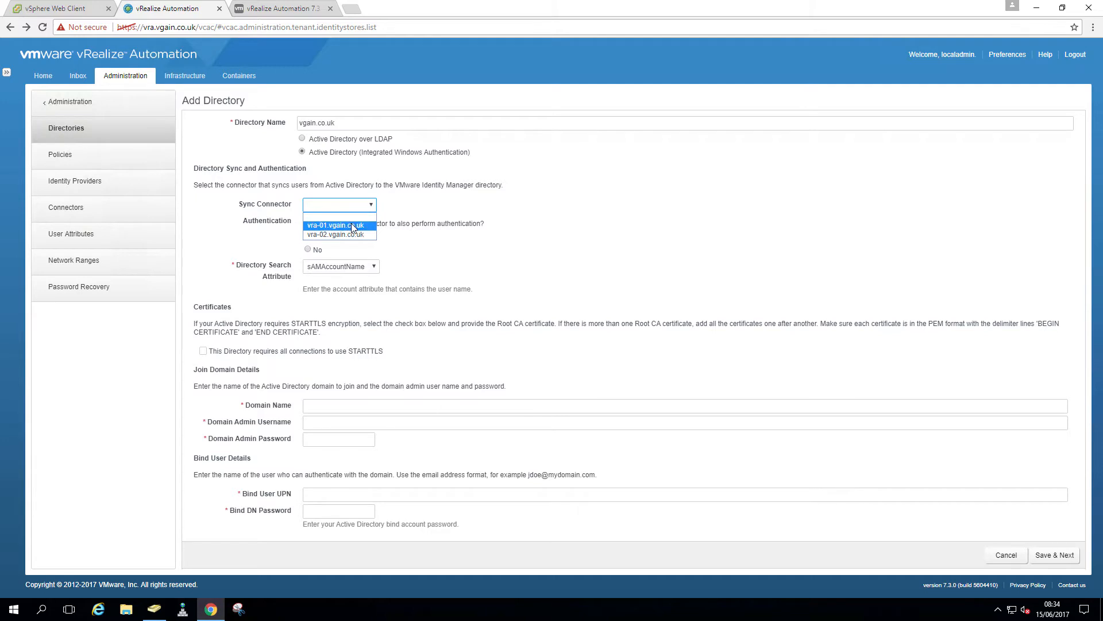
{"action": "left_click", "coordinate": [351, 224]}
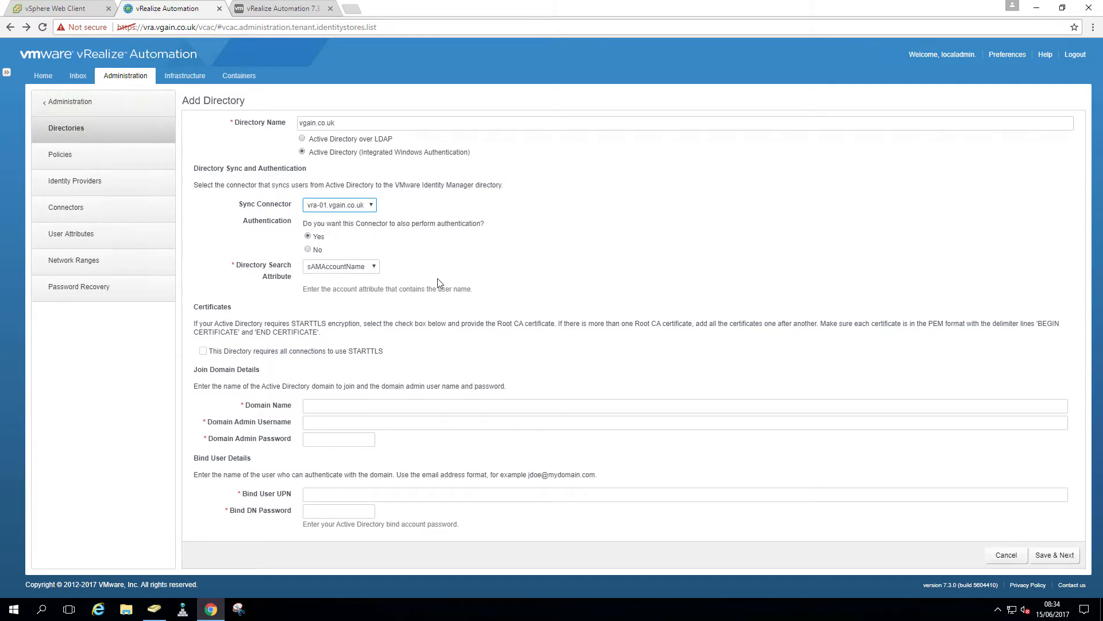
Enter domain vgain.co.uk, the Administrator domain-join credentials, and the administrator's bind UPN
{"action": "left_click", "coordinate": [332, 404]}
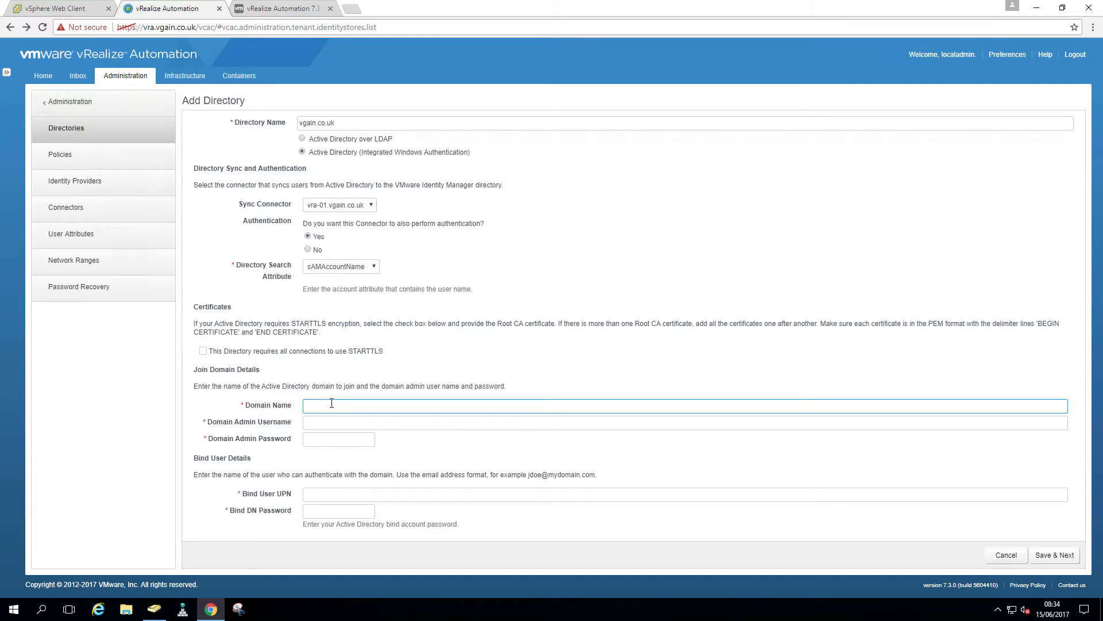
{"action": "type", "text": "vgain.co.uk"}
{"action": "key", "text": "Tab"}
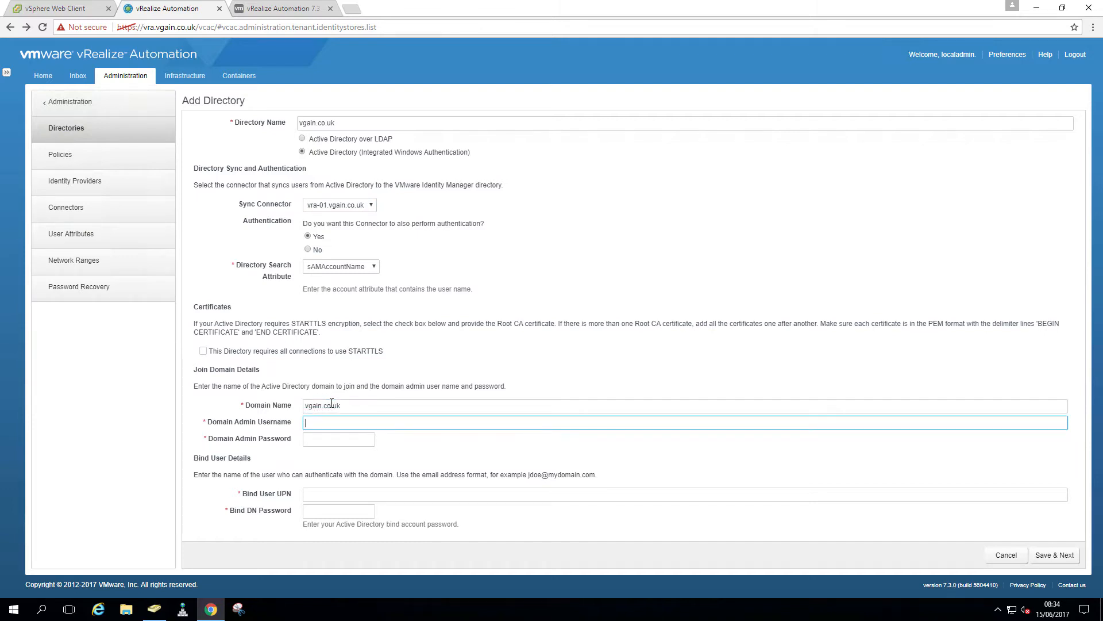
{"action": "type", "text": "Administrator"}
{"action": "key", "text": "Tab"}
{"action": "type", "text": "*"}
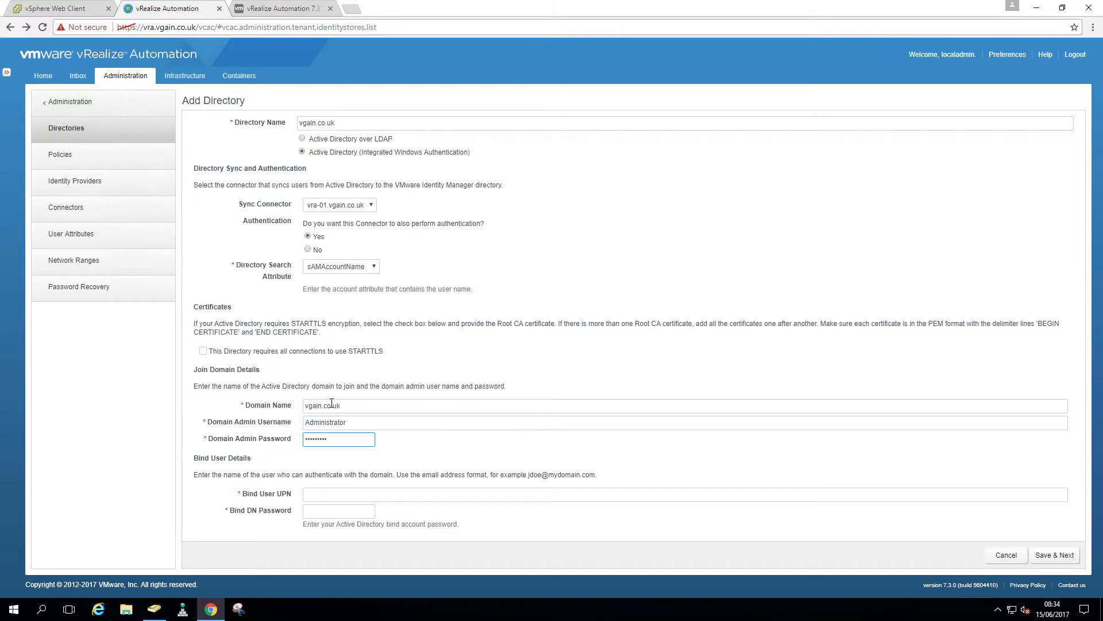
{"action": "left_click", "coordinate": [324, 493]}
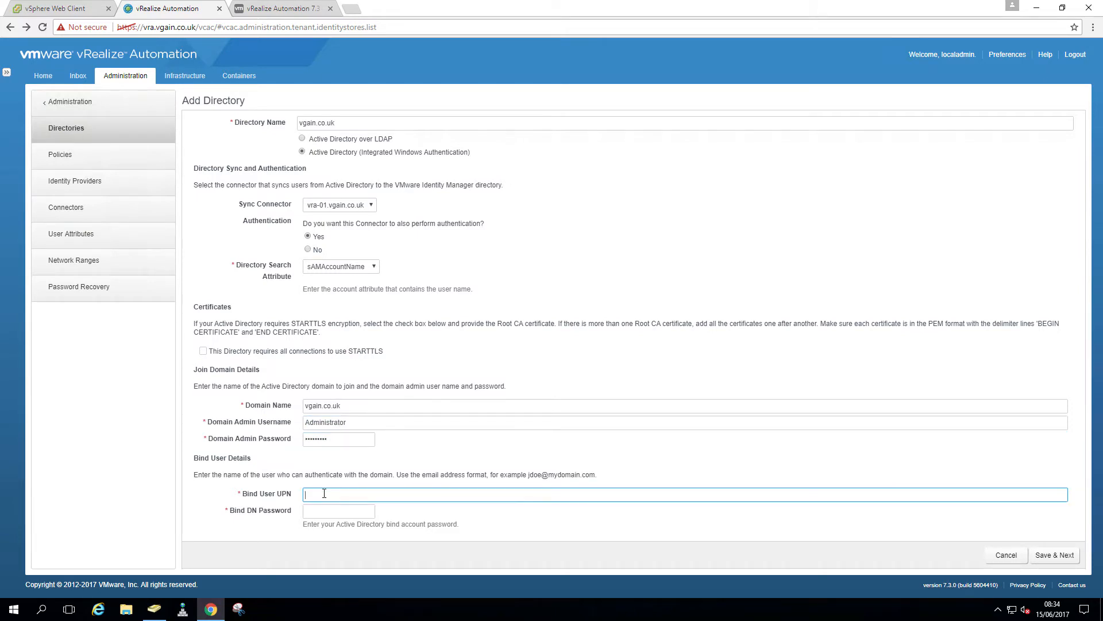
{"action": "key", "text": "Tab"}
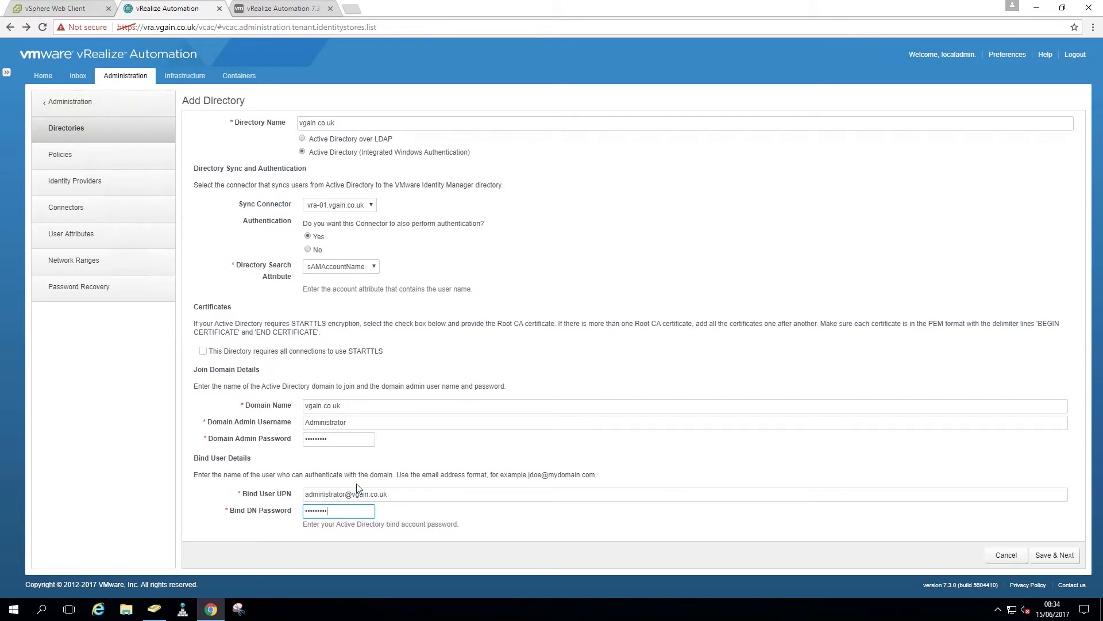
Open the Users container and save an e-mail address on the Approval Admin account
{"action": "left_click", "coordinate": [149, 617]}
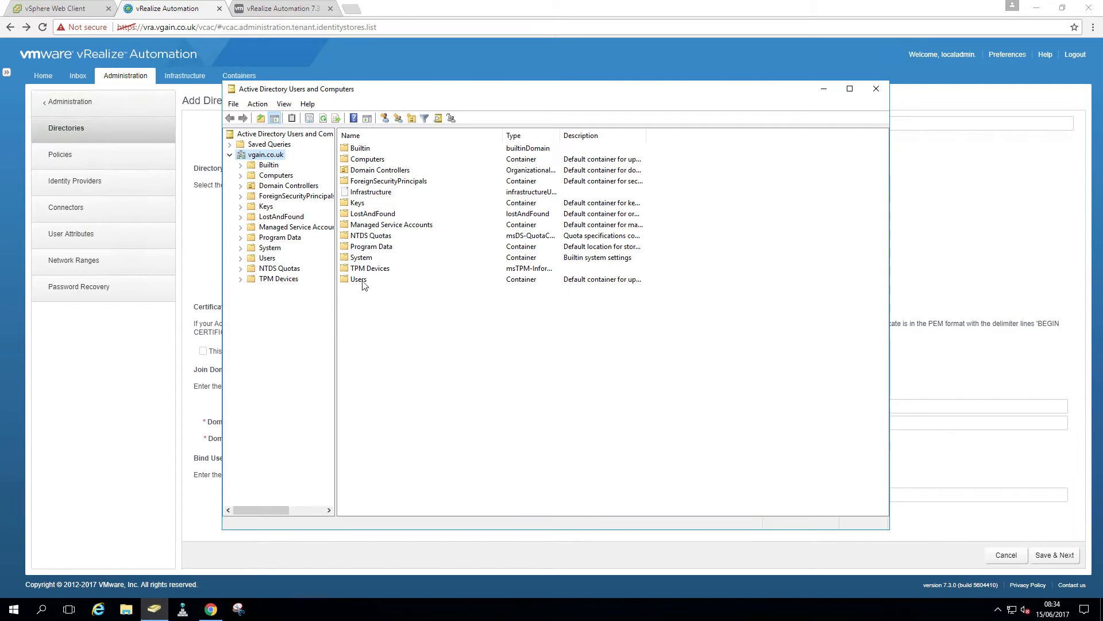
{"action": "double_click", "coordinate": [359, 279]}
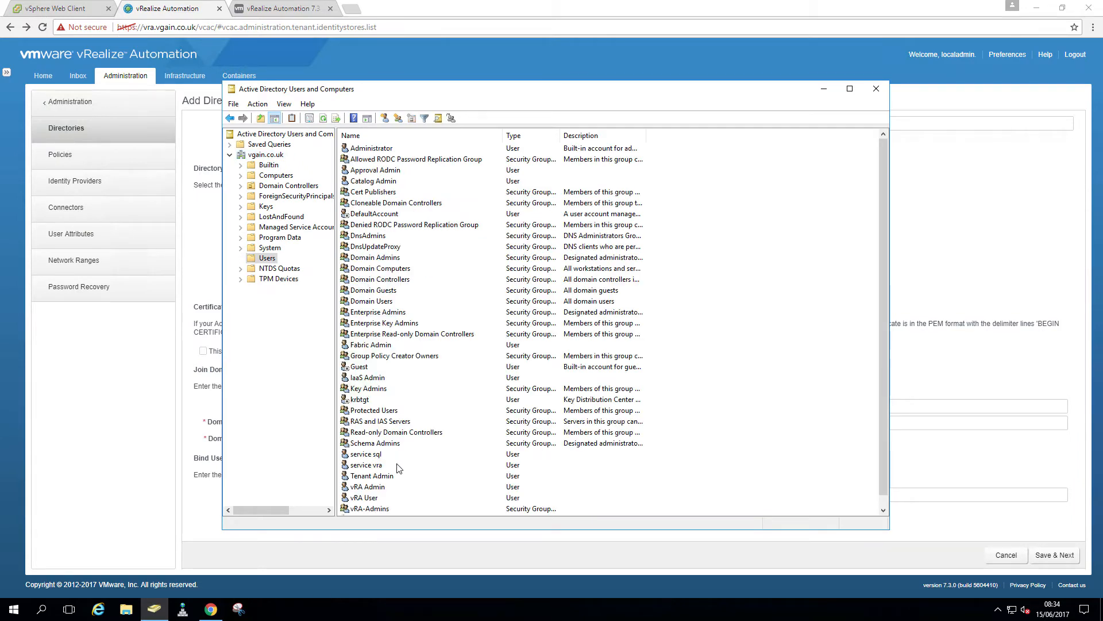
{"action": "double_click", "coordinate": [379, 171]}
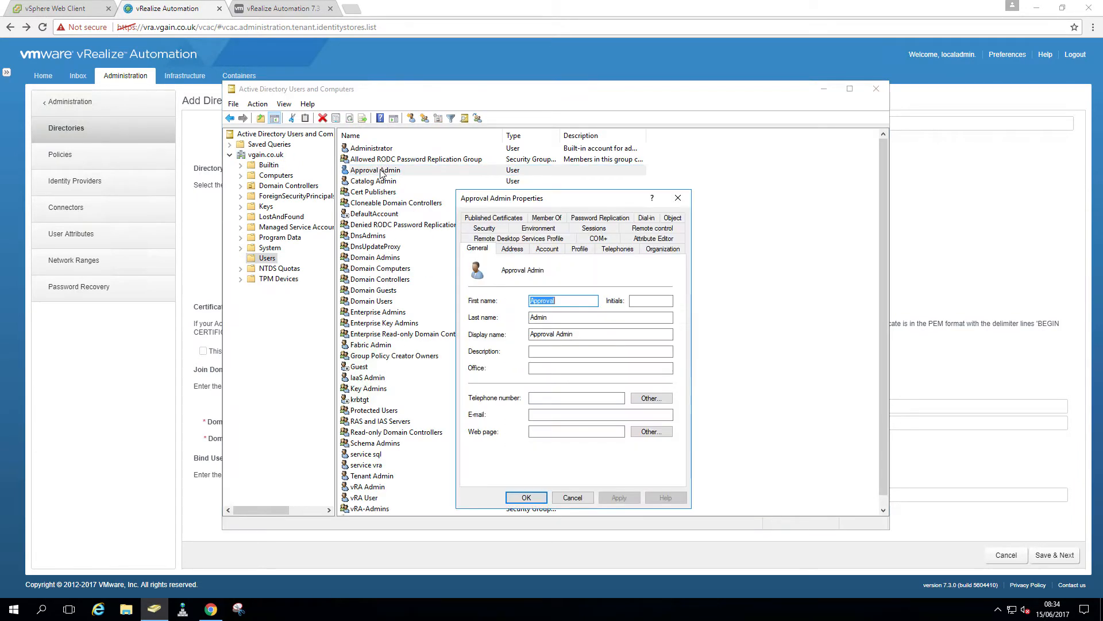
{"action": "left_click", "coordinate": [547, 415]}
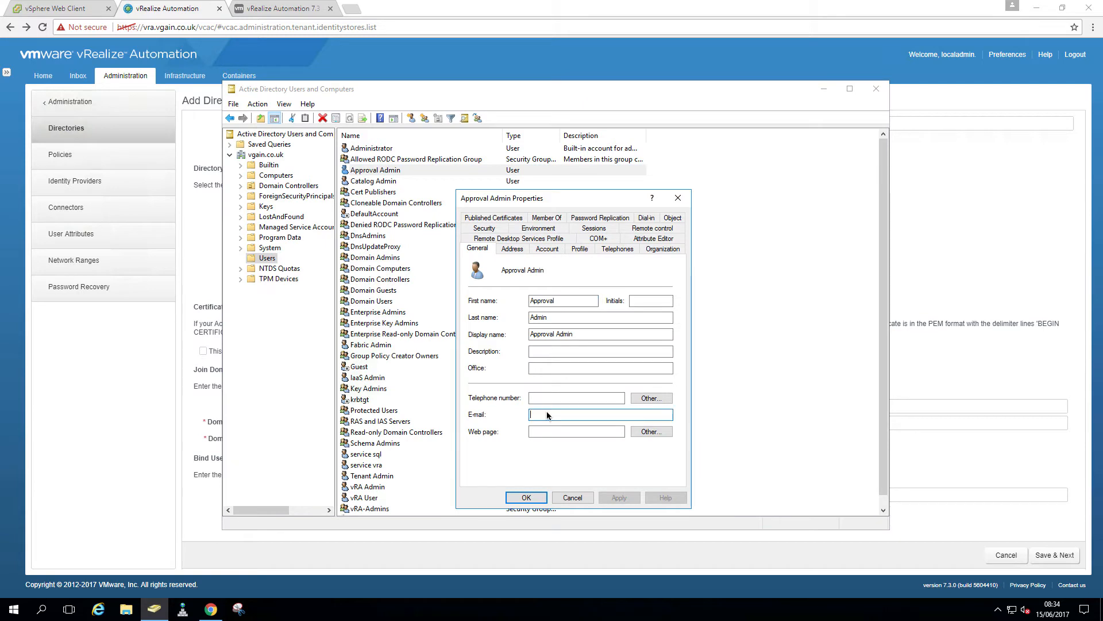
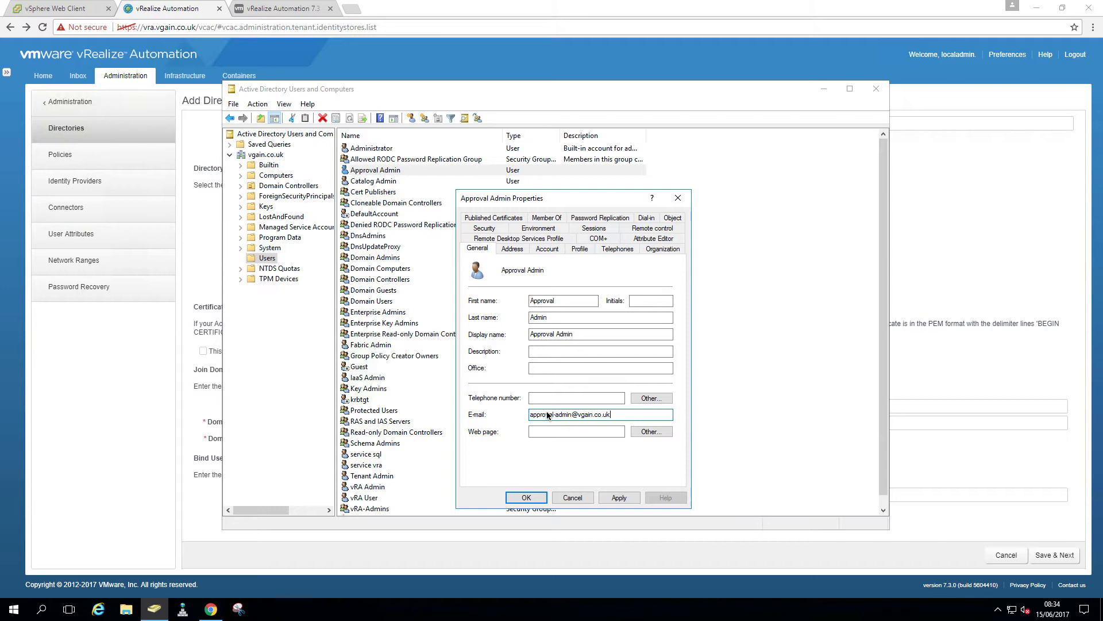
{"action": "left_click", "coordinate": [526, 498]}
Save the Catalog Admin account's vgain.co.uk e-mail address
{"action": "double_click", "coordinate": [397, 181]}
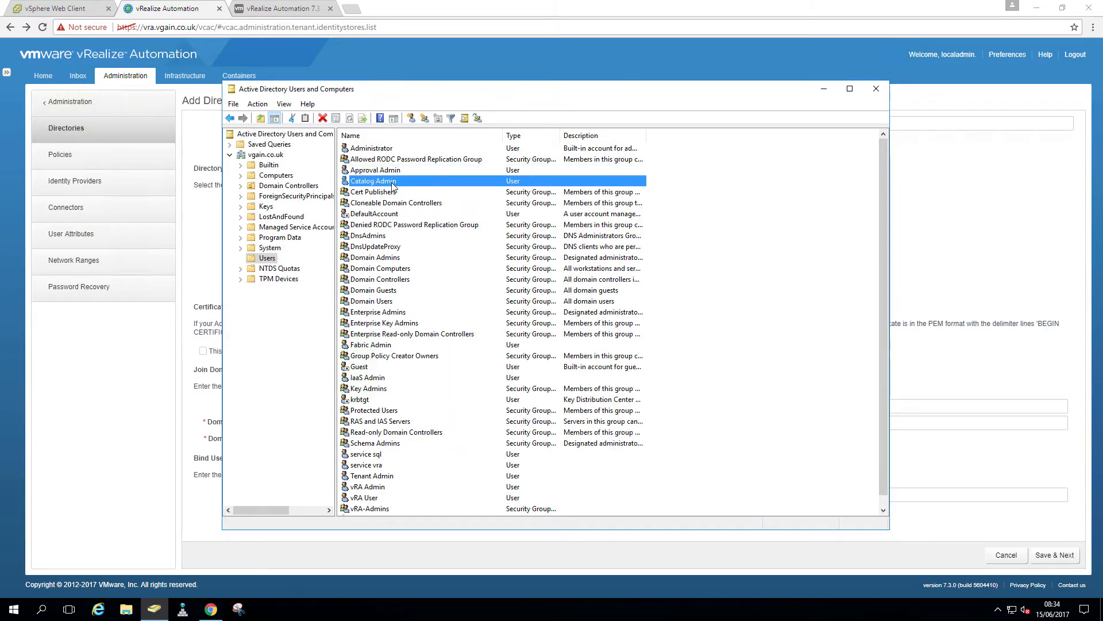
{"action": "left_click", "coordinate": [553, 414]}
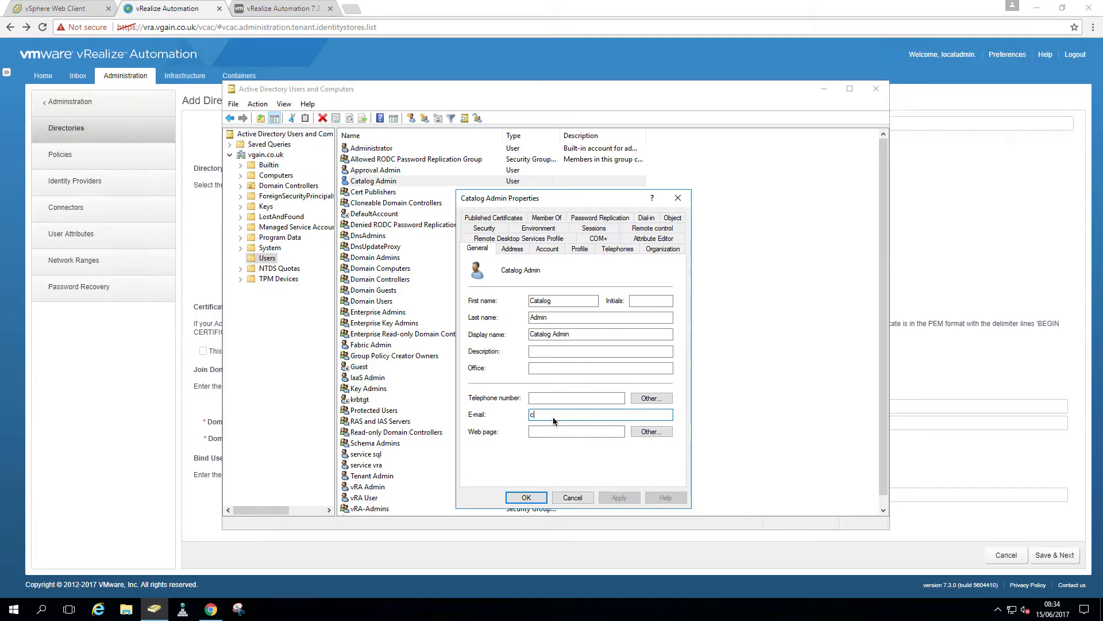
{"action": "left_click", "coordinate": [538, 498]}
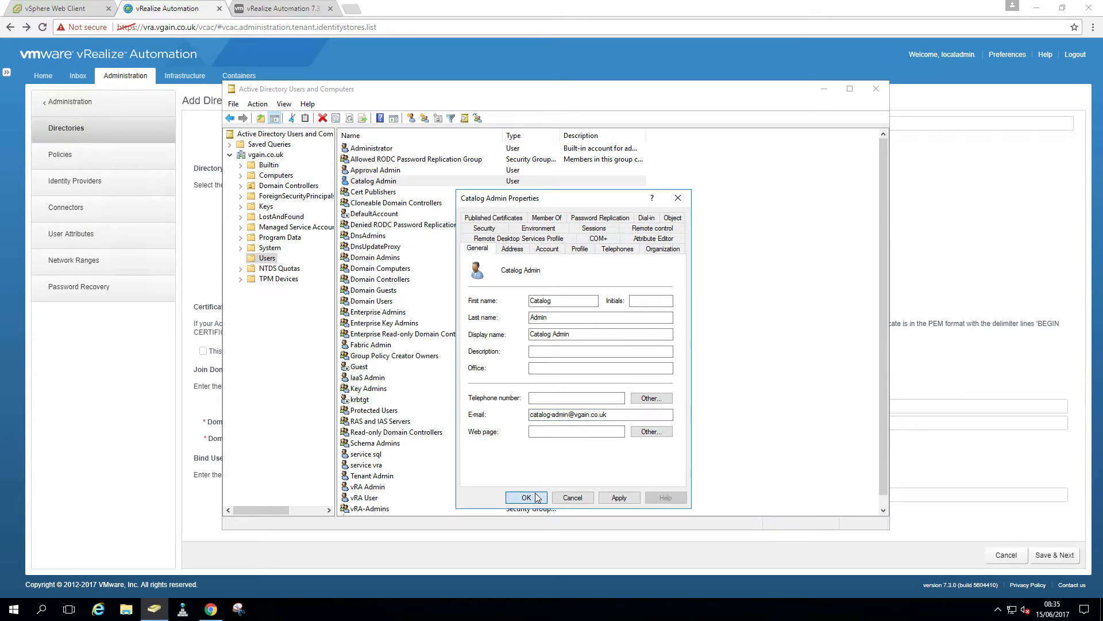
Save vgain.co.uk e-mail addresses on the Fabric Admin and IaaS Admin accounts
{"action": "double_click", "coordinate": [356, 346]}
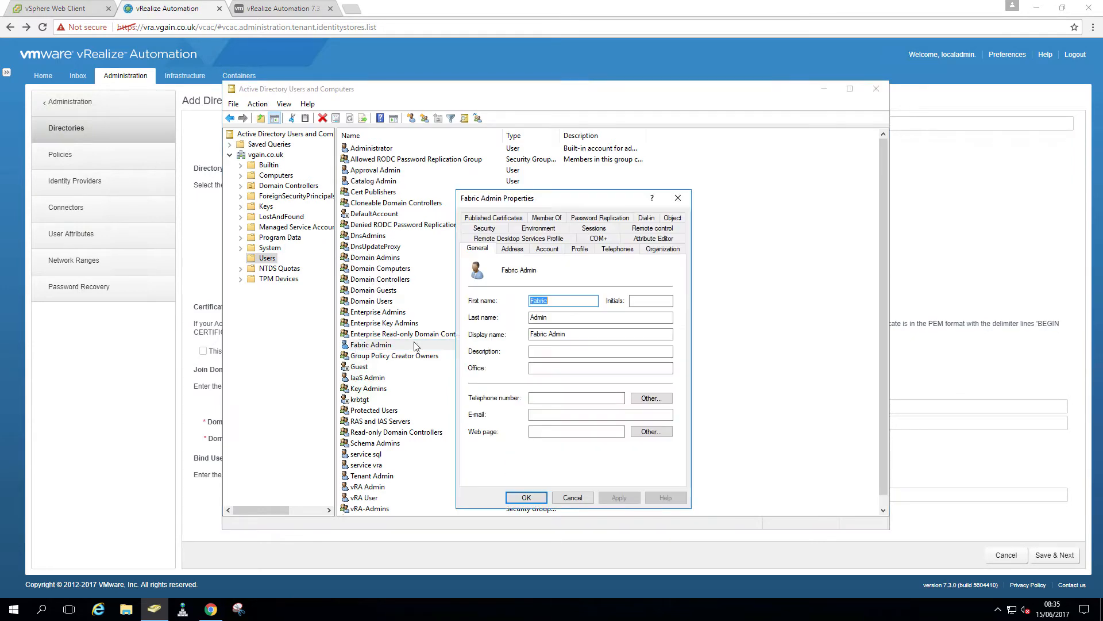
{"action": "left_click", "coordinate": [541, 415]}
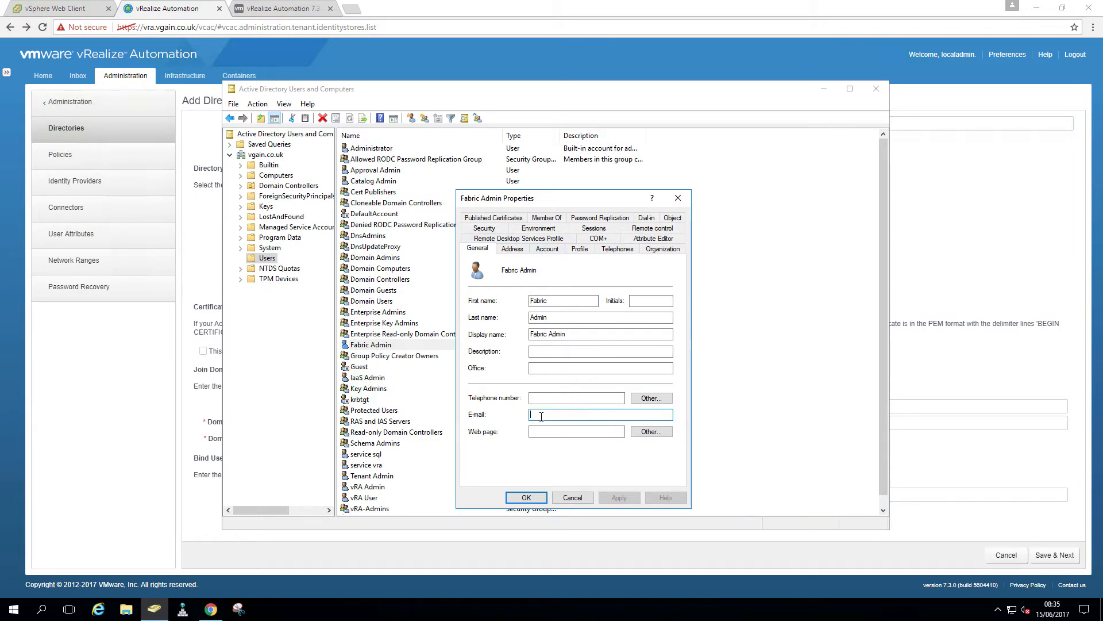
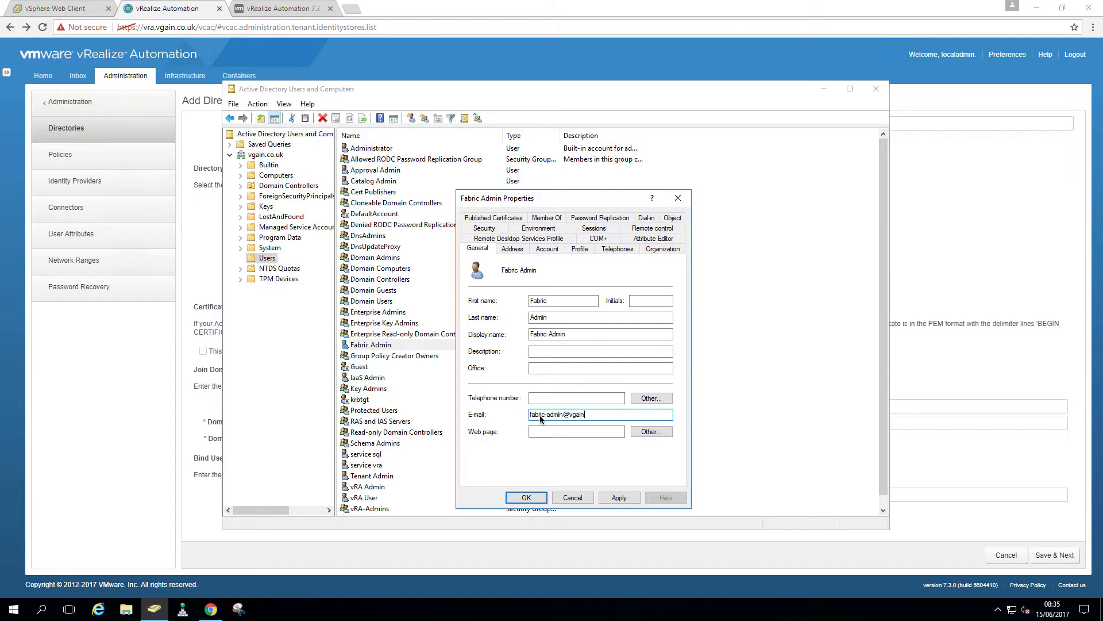
{"action": "left_click", "coordinate": [526, 497]}
{"action": "double_click", "coordinate": [372, 381]}
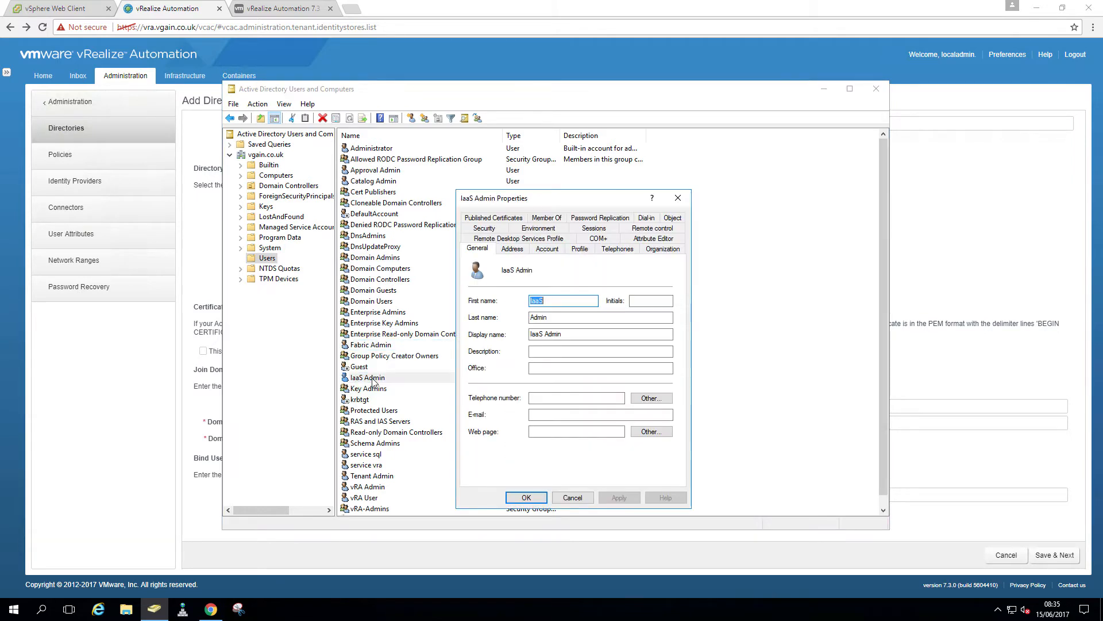
{"action": "left_click", "coordinate": [550, 414]}
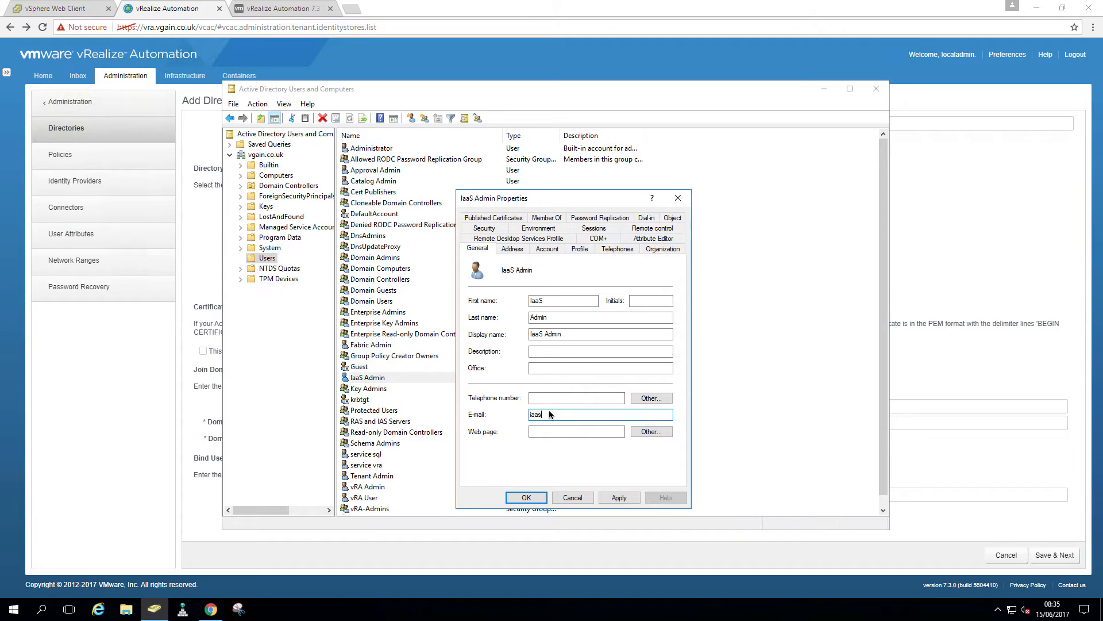
{"action": "left_click", "coordinate": [527, 498]}
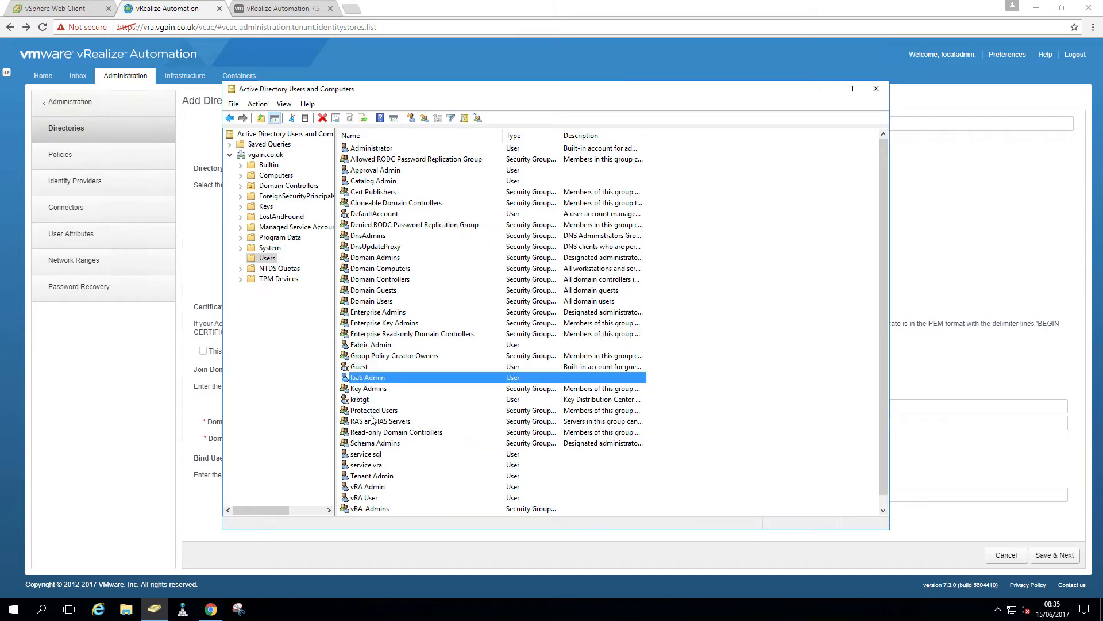
{"action": "double_click", "coordinate": [368, 476]}
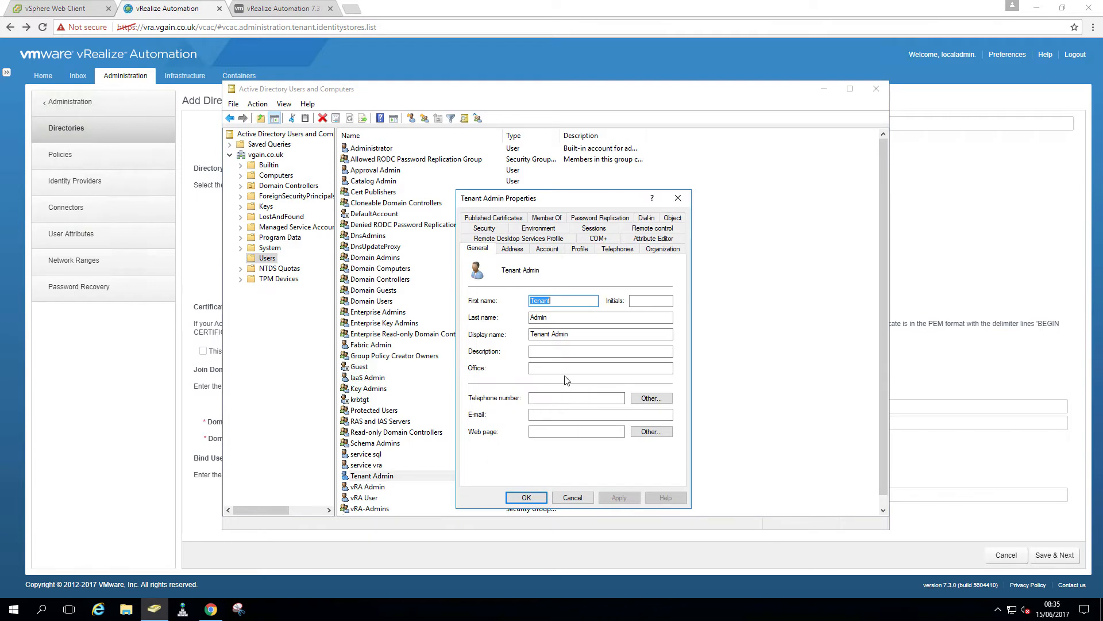
{"action": "left_click", "coordinate": [546, 415]}
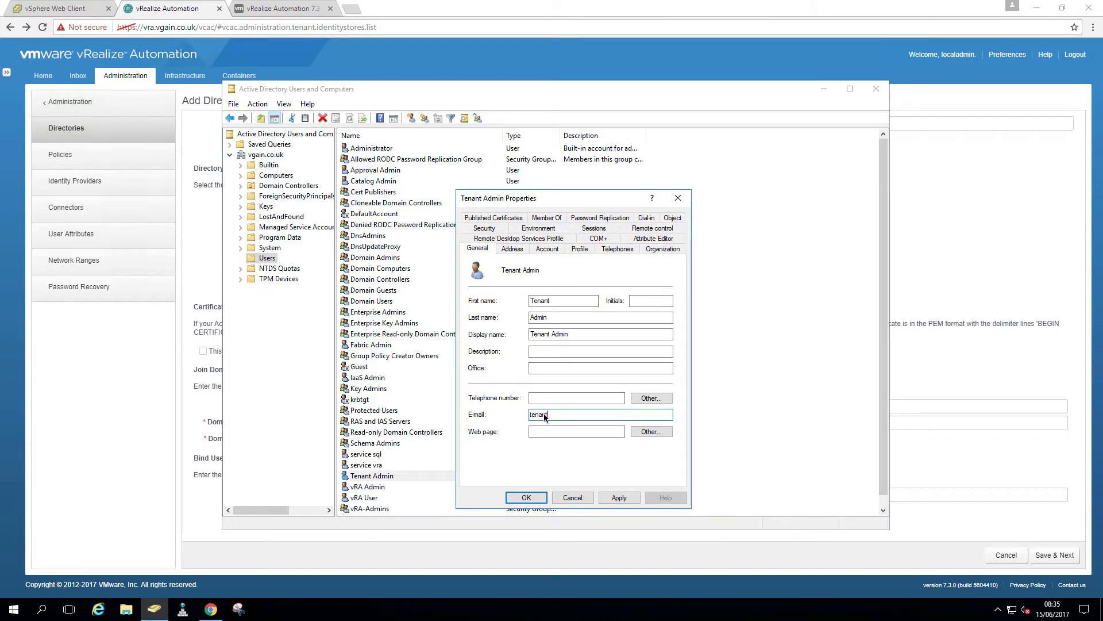
{"action": "left_click", "coordinate": [526, 498]}
{"action": "double_click", "coordinate": [388, 486]}
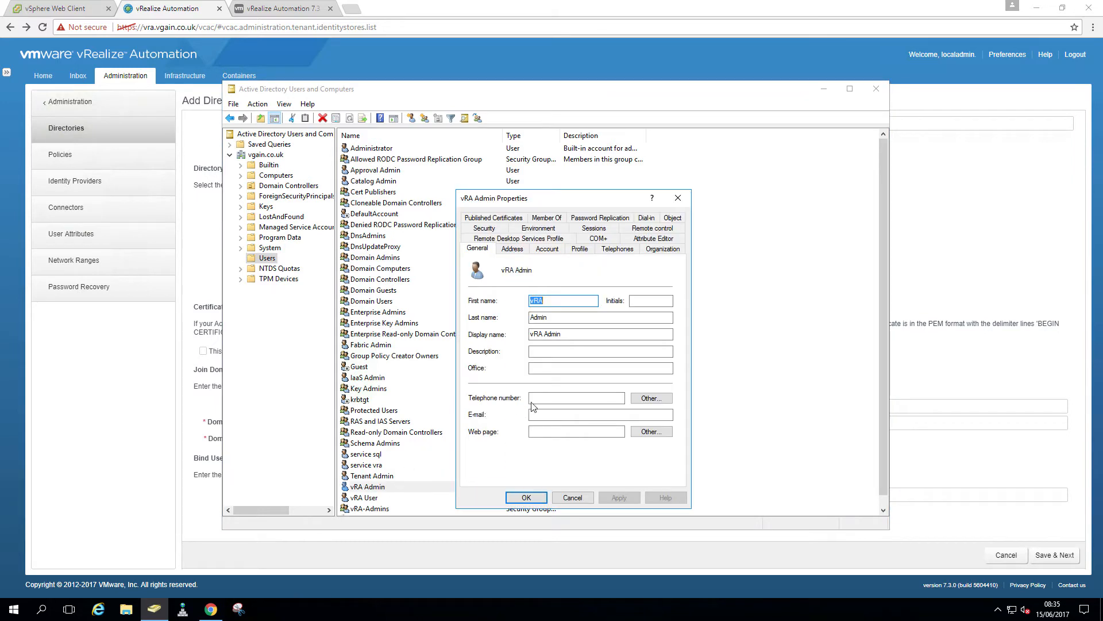
{"action": "left_click", "coordinate": [552, 414]}
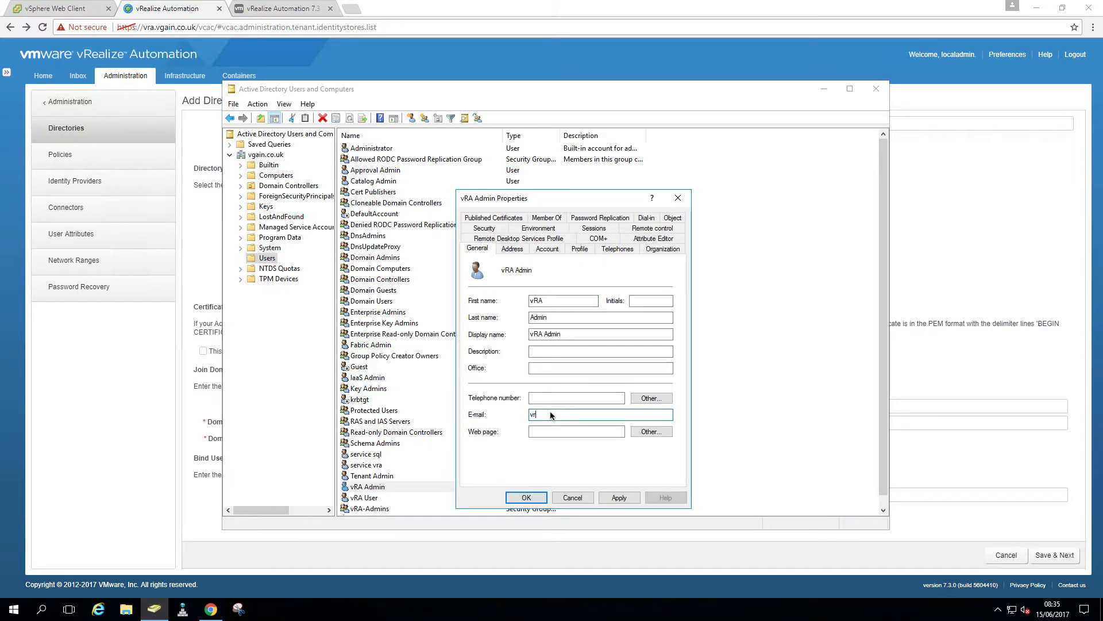
{"action": "key", "text": "Return"}
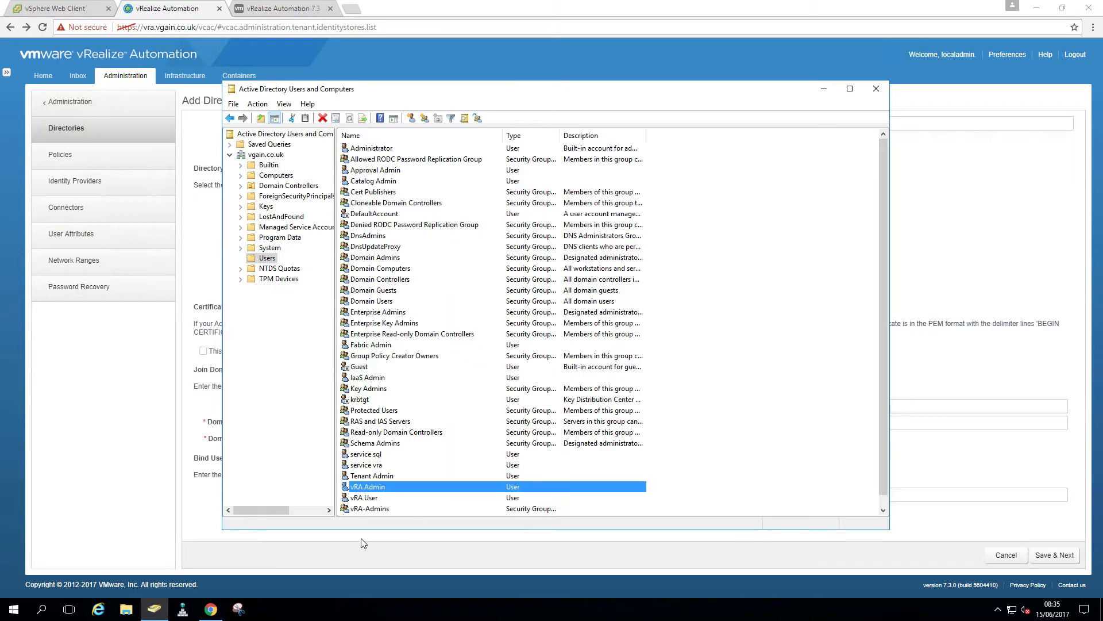
{"action": "double_click", "coordinate": [379, 499]}
{"action": "left_click", "coordinate": [540, 415]}
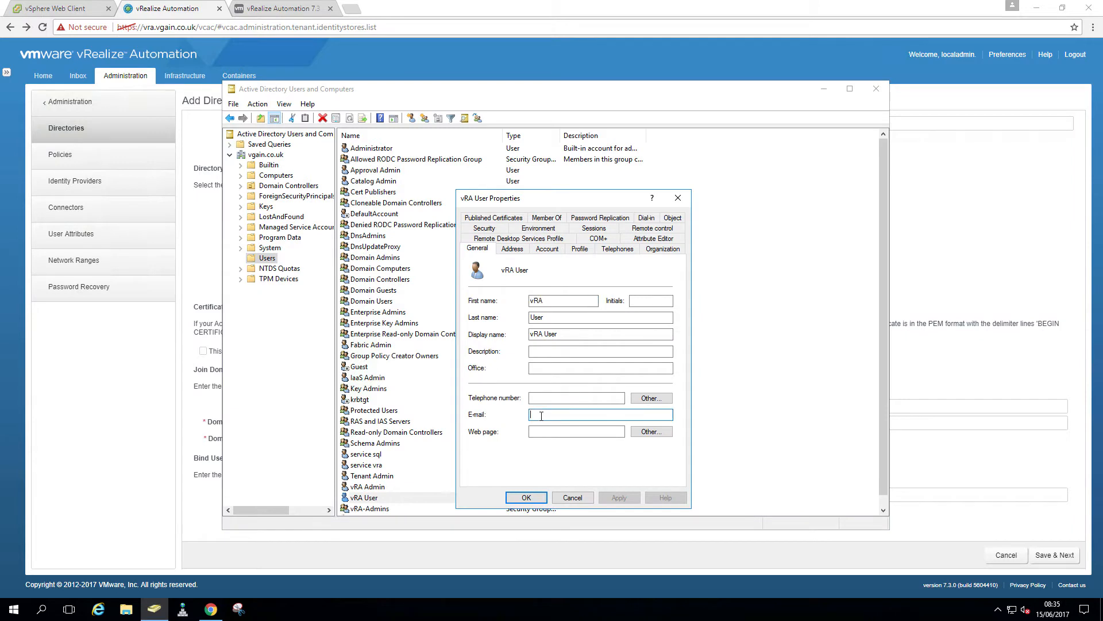
{"action": "left_click", "coordinate": [618, 497]}
{"action": "left_click", "coordinate": [525, 497]}
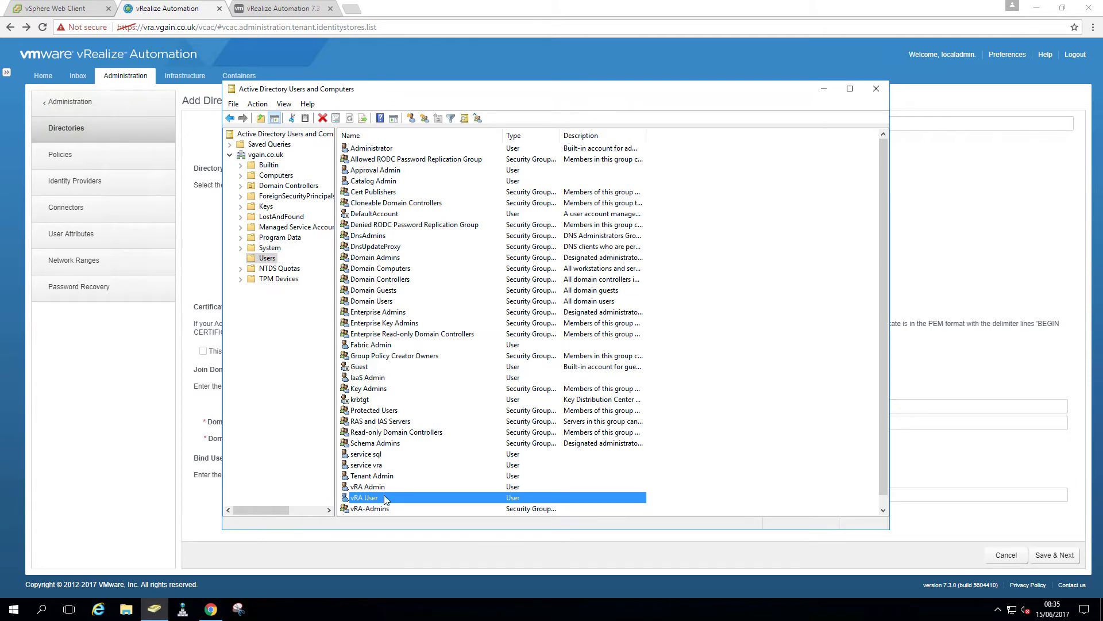
{"action": "double_click", "coordinate": [382, 508]}
{"action": "left_click", "coordinate": [527, 222]}
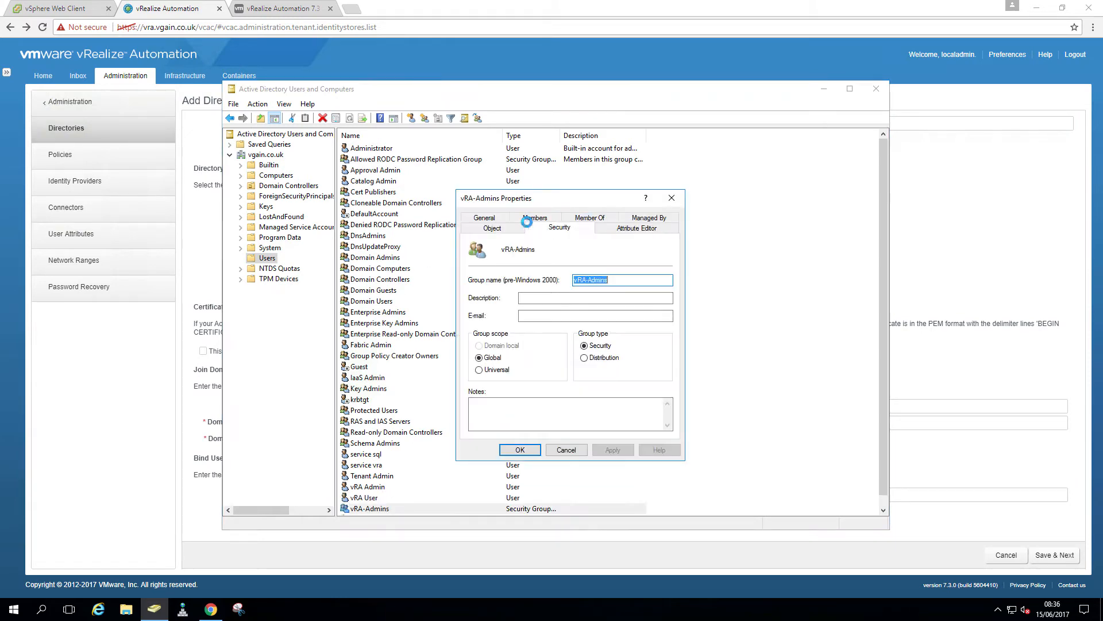
{"action": "left_click", "coordinate": [532, 219]}
{"action": "double_click", "coordinate": [499, 267]}
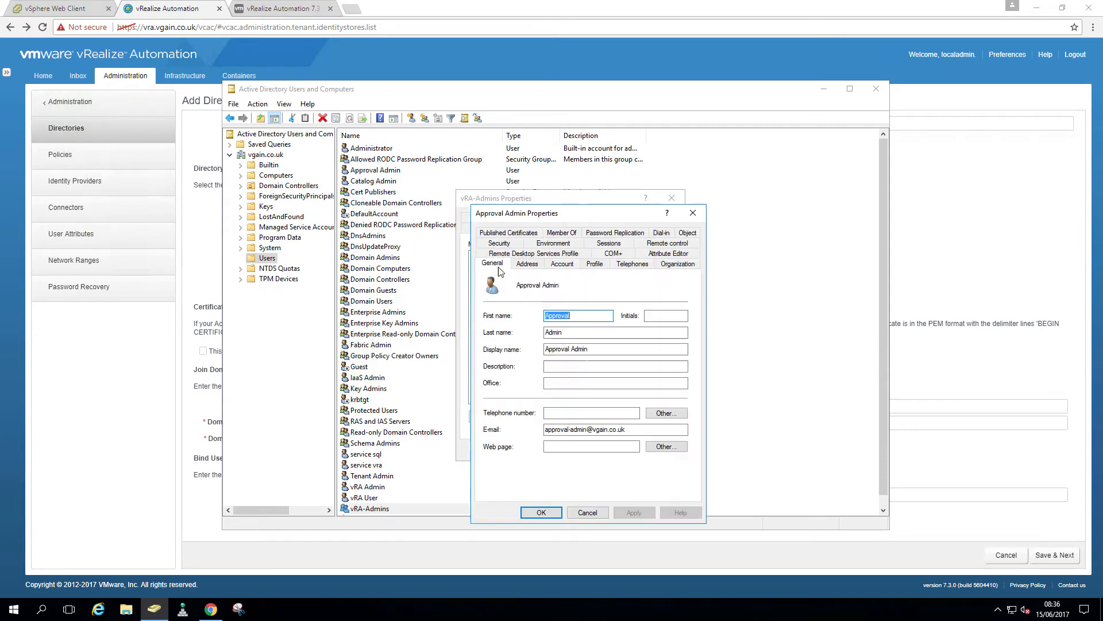
{"action": "left_click", "coordinate": [591, 510]}
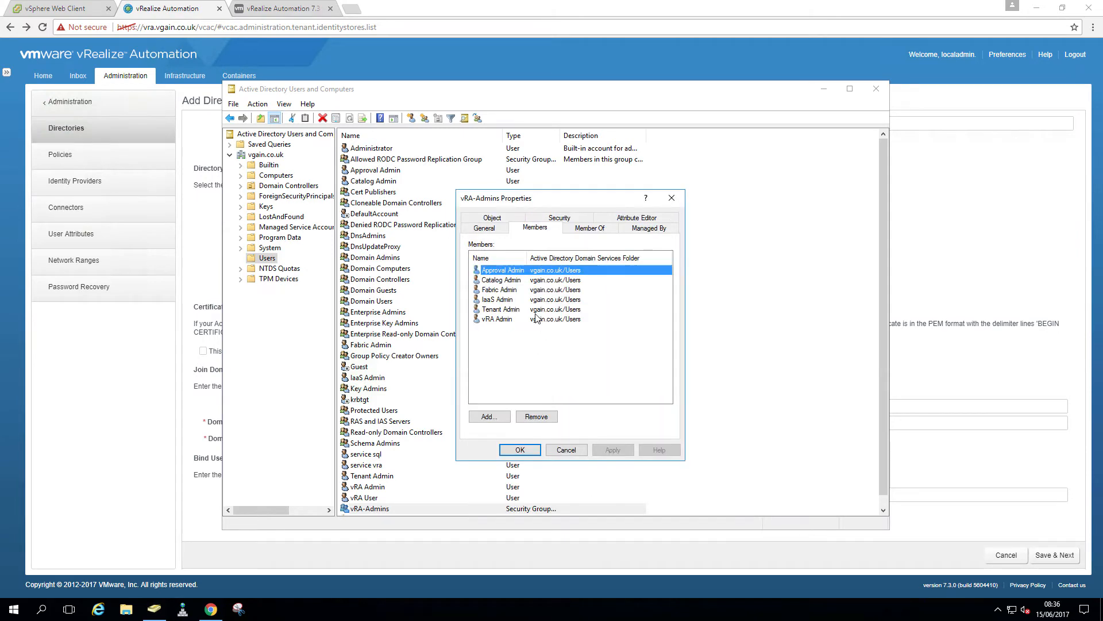
{"action": "double_click", "coordinate": [502, 280]}
{"action": "left_click", "coordinate": [588, 511]}
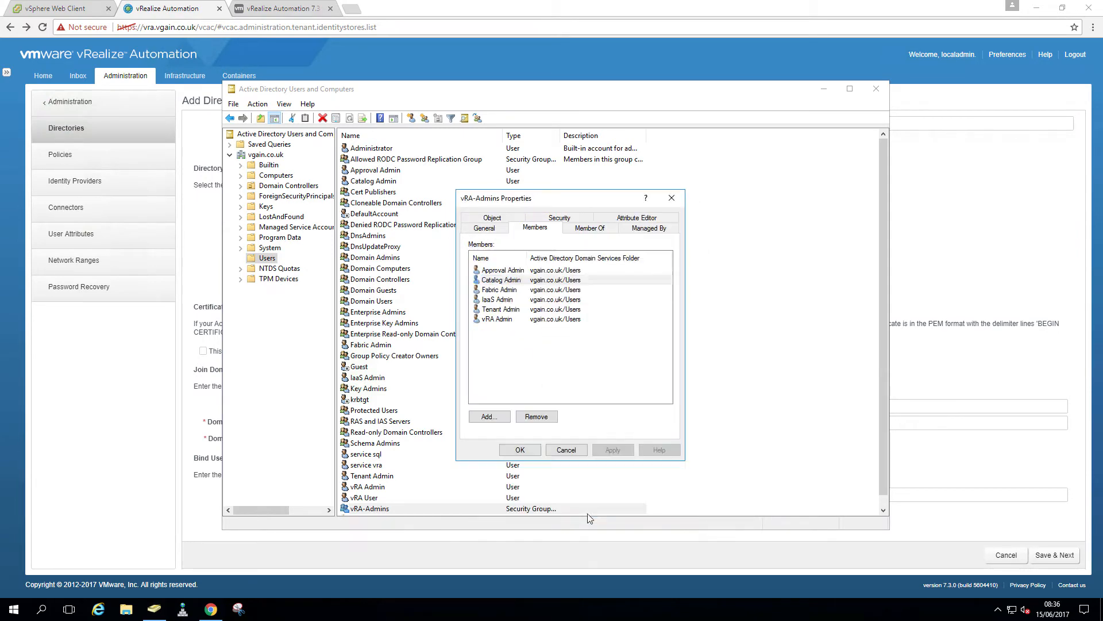
{"action": "double_click", "coordinate": [513, 290]}
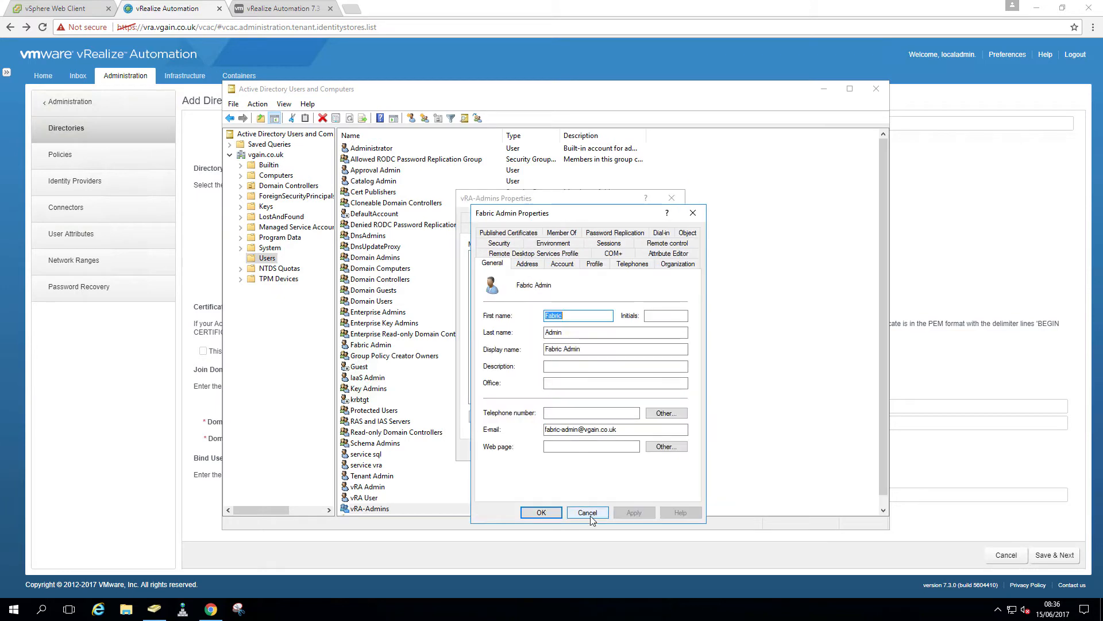
{"action": "left_click", "coordinate": [590, 513]}
{"action": "double_click", "coordinate": [504, 300]}
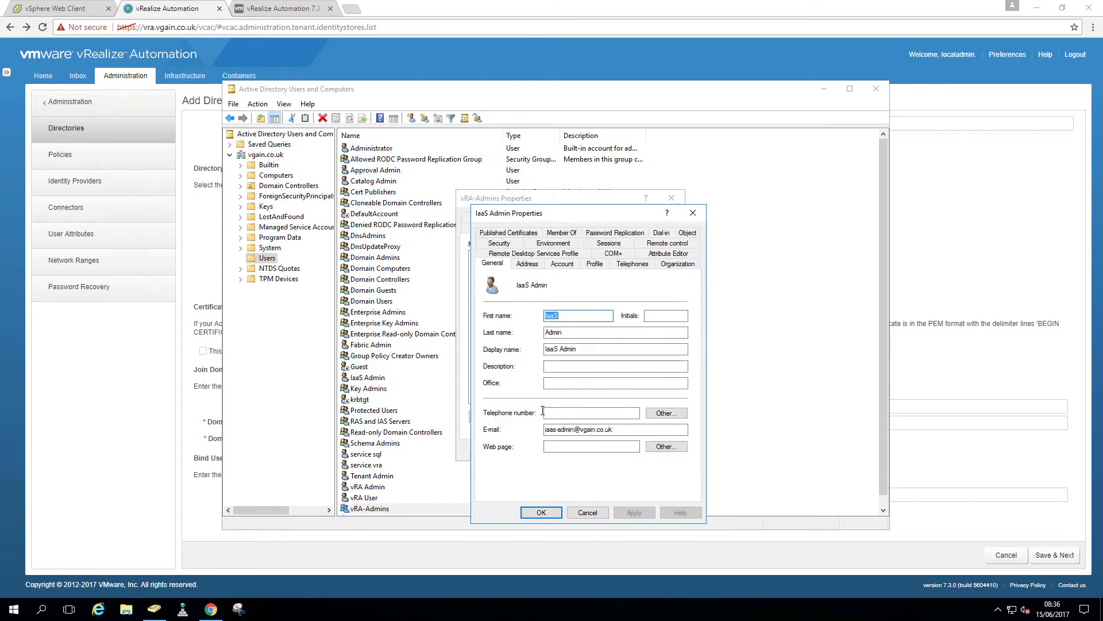
{"action": "left_click", "coordinate": [585, 512]}
{"action": "double_click", "coordinate": [514, 312]}
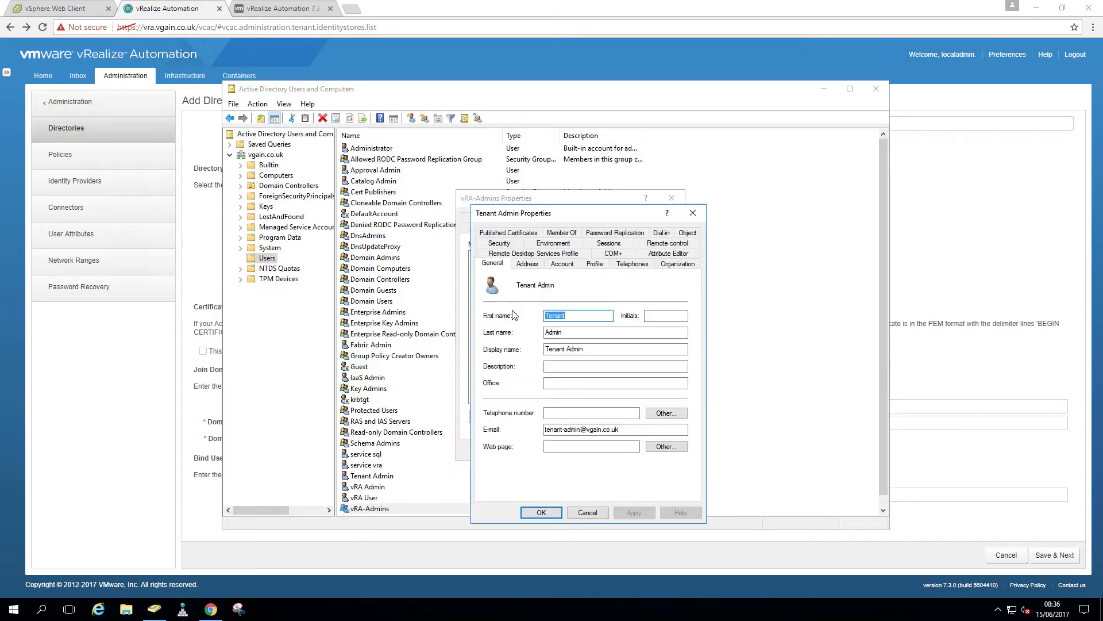
{"action": "left_click", "coordinate": [586, 512]}
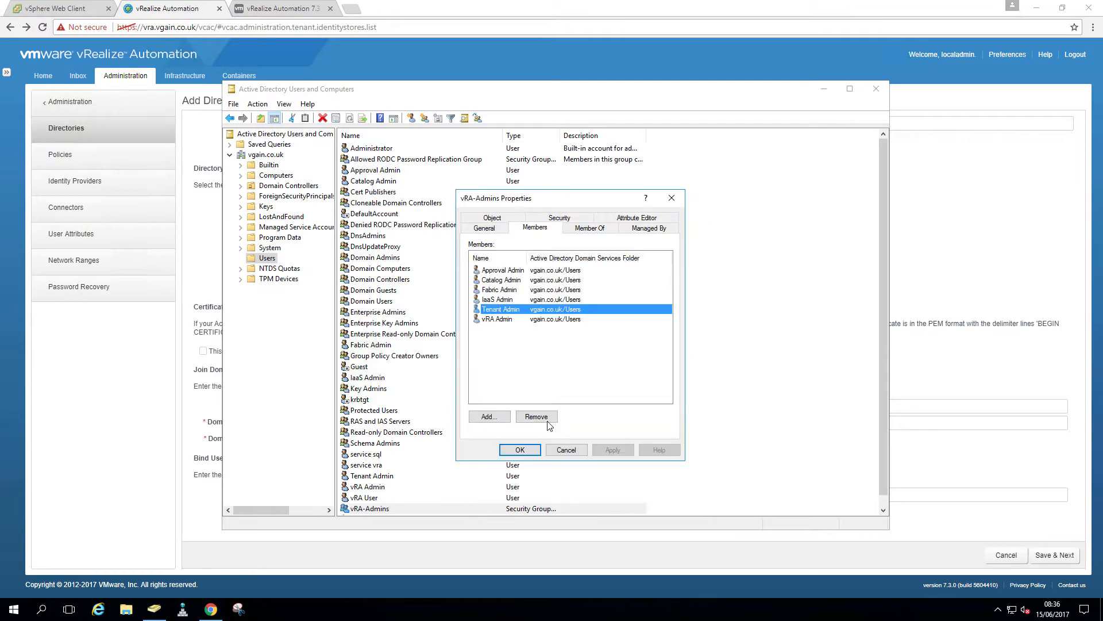
{"action": "double_click", "coordinate": [513, 321]}
{"action": "left_click", "coordinate": [597, 516]}
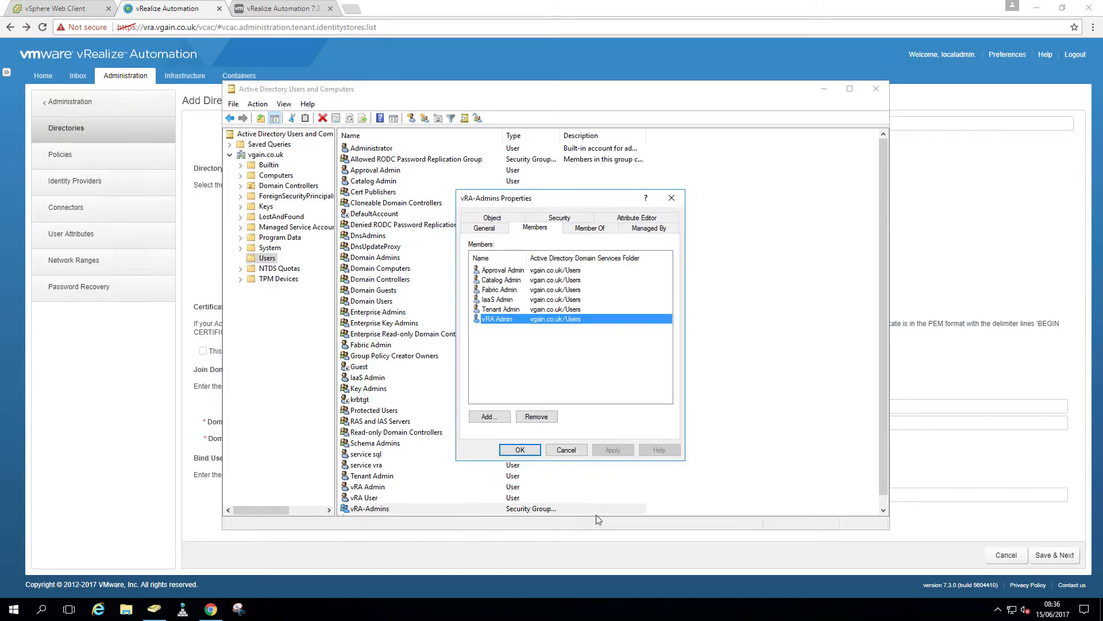
{"action": "left_click", "coordinate": [571, 454]}
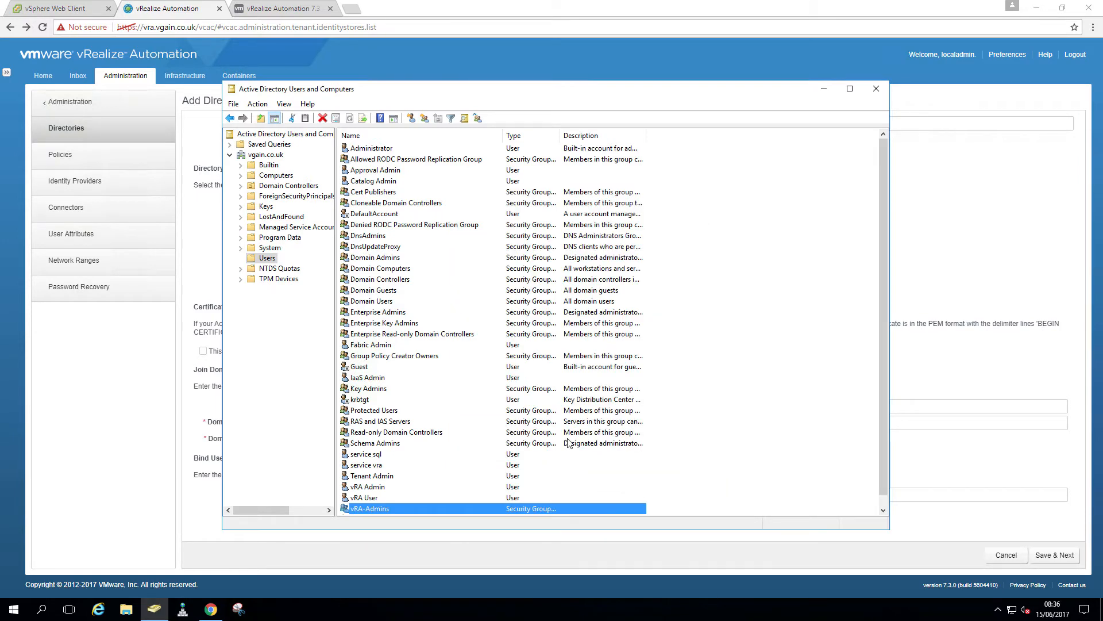
Save the vgain.co.uk directory settings and accept the default user attribute mapping
{"action": "left_click", "coordinate": [274, 16]}
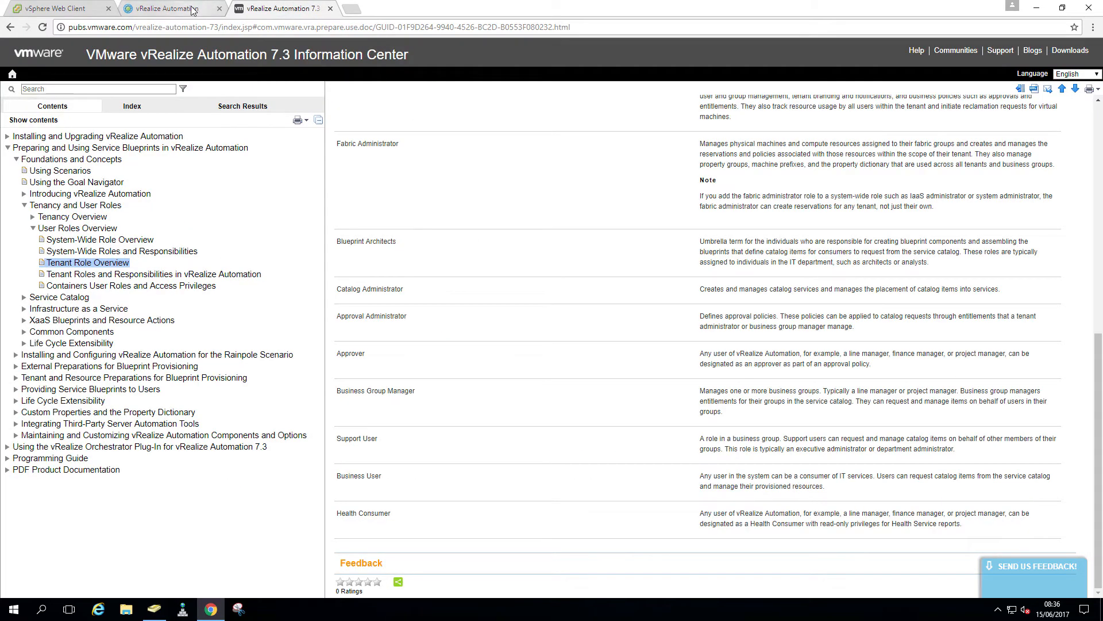
{"action": "left_click", "coordinate": [192, 10]}
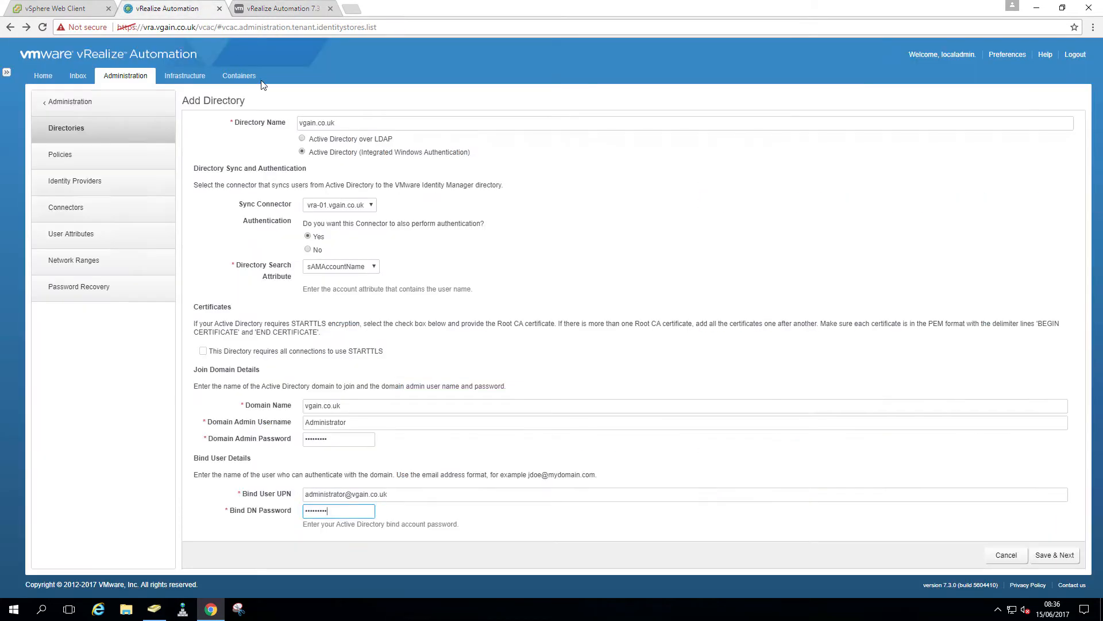
{"action": "left_click", "coordinate": [1046, 556]}
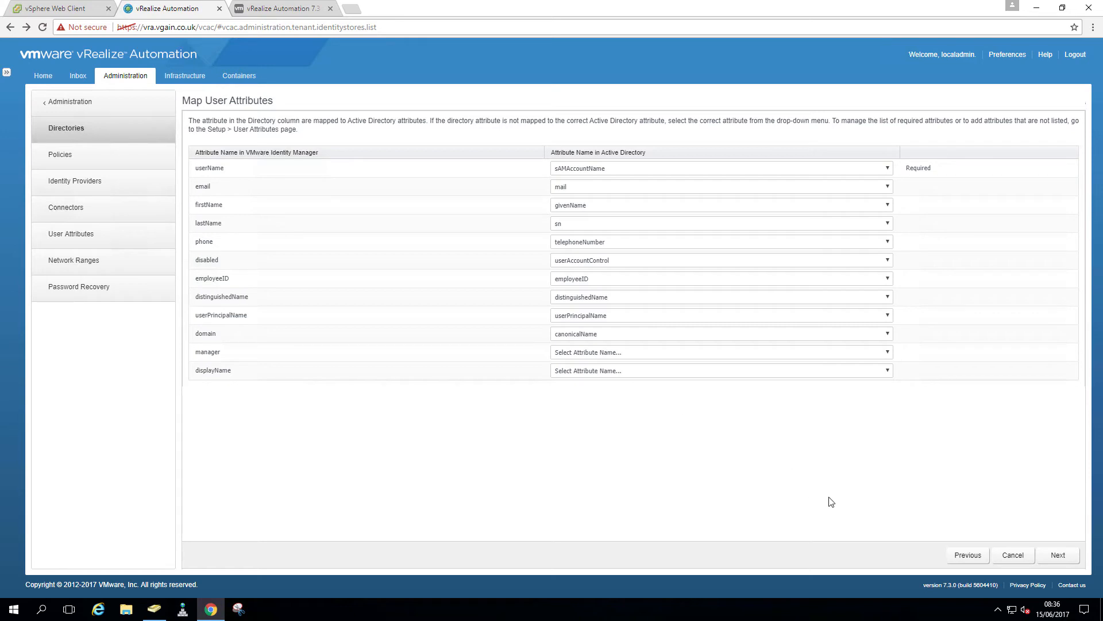
{"action": "left_click", "coordinate": [1041, 560]}
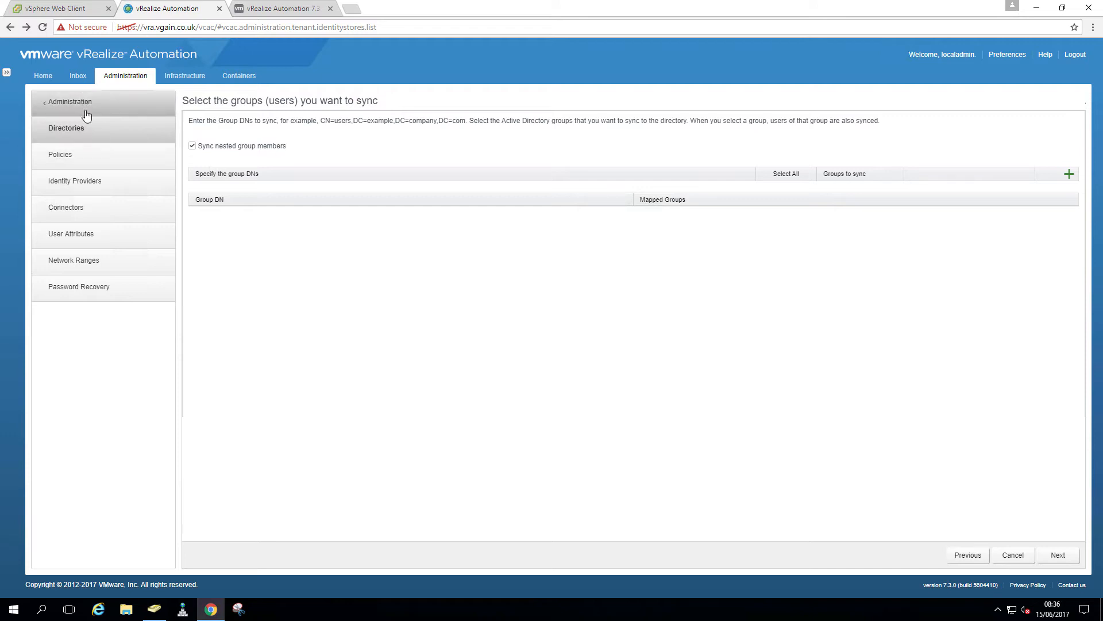
Copy the vRA-Admins group's distinguishedName value from its Attribute Editor
{"action": "left_click", "coordinate": [154, 610]}
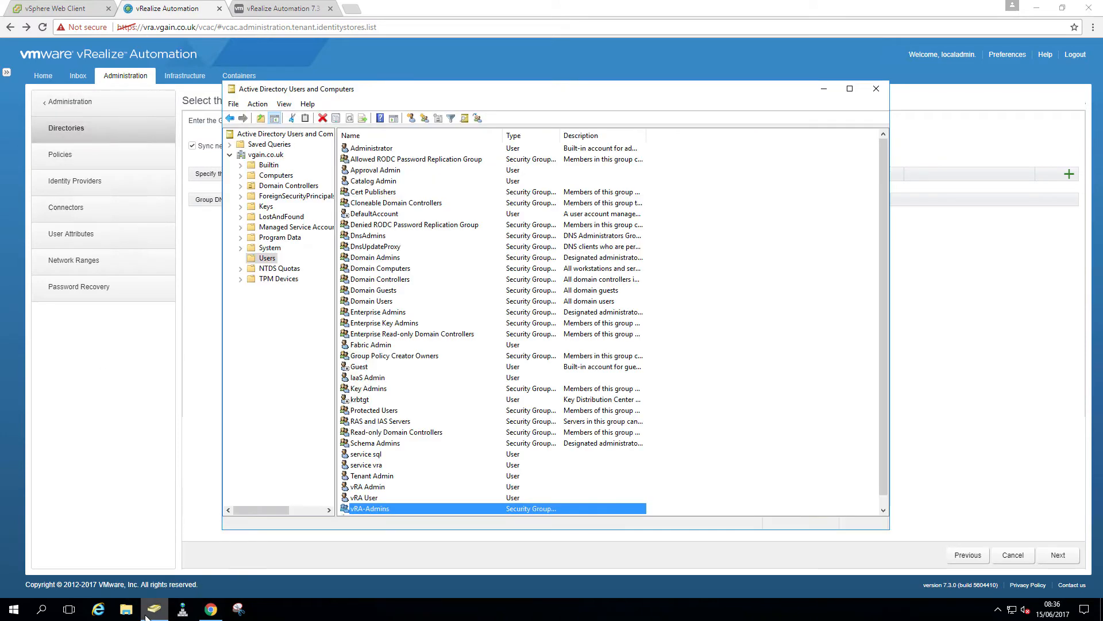
{"action": "right_click", "coordinate": [366, 511]}
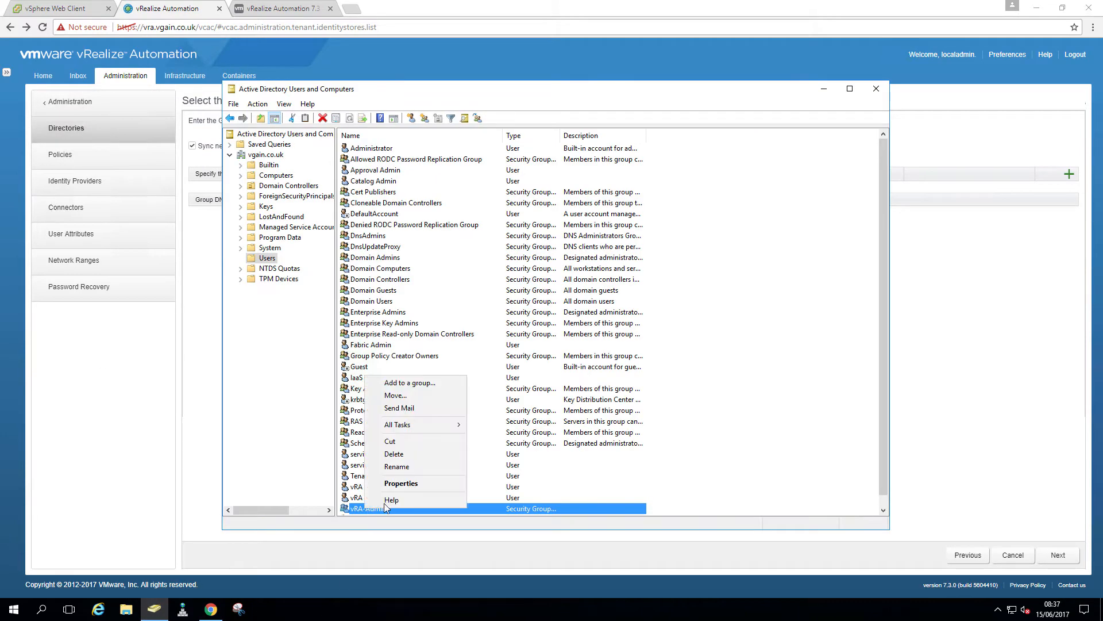
{"action": "left_click", "coordinate": [384, 485]}
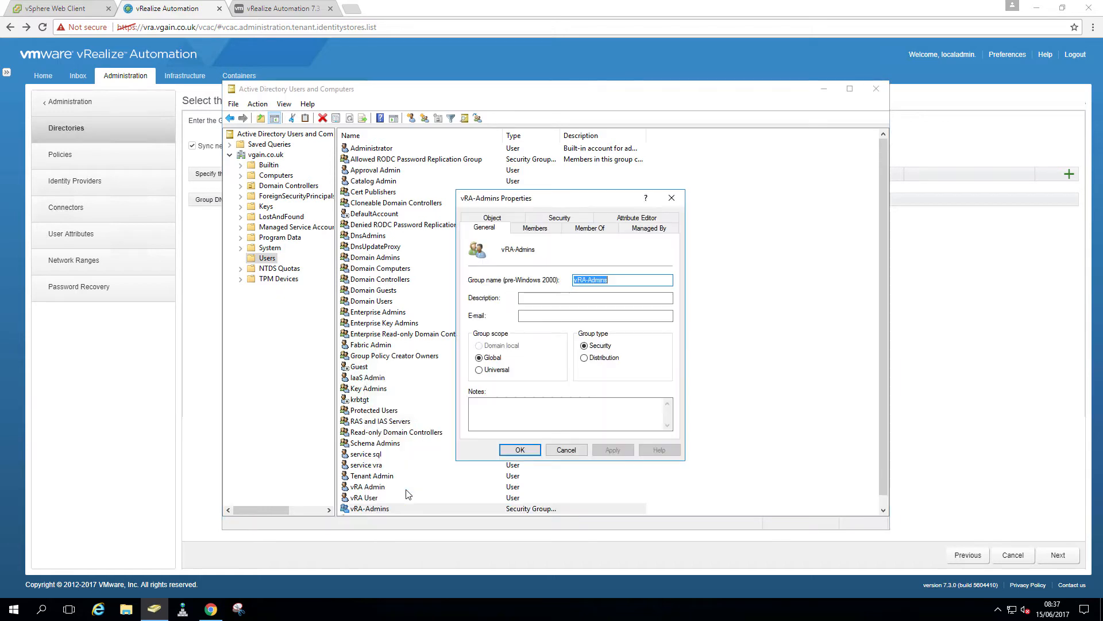
{"action": "left_click", "coordinate": [633, 220]}
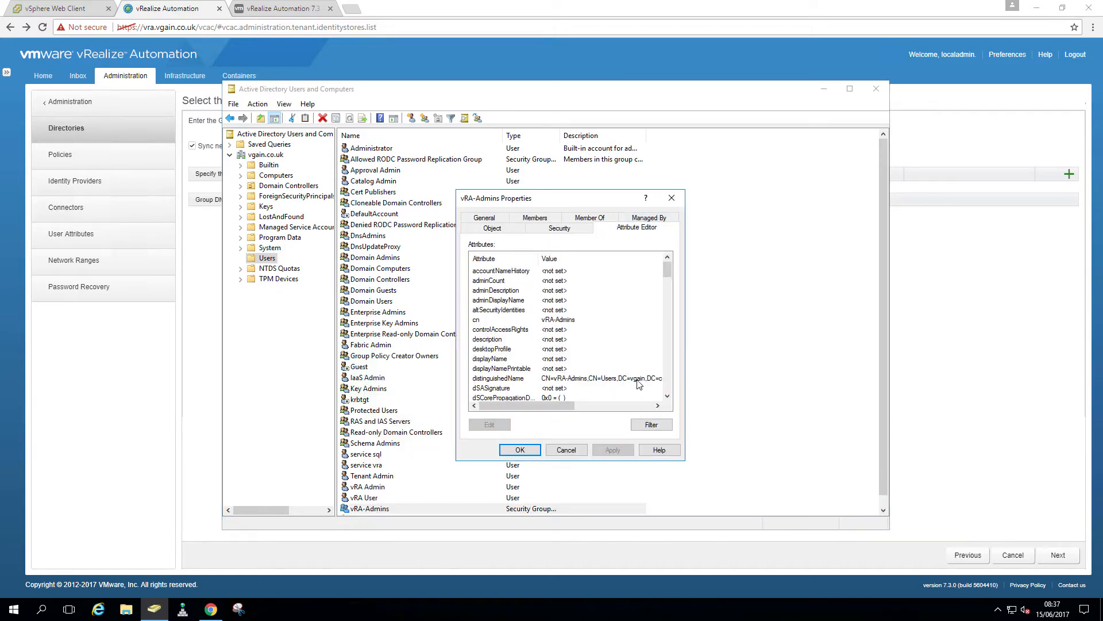
{"action": "left_click", "coordinate": [639, 378]}
{"action": "left_click", "coordinate": [504, 428]}
{"action": "key", "text": "ctrl+c"}
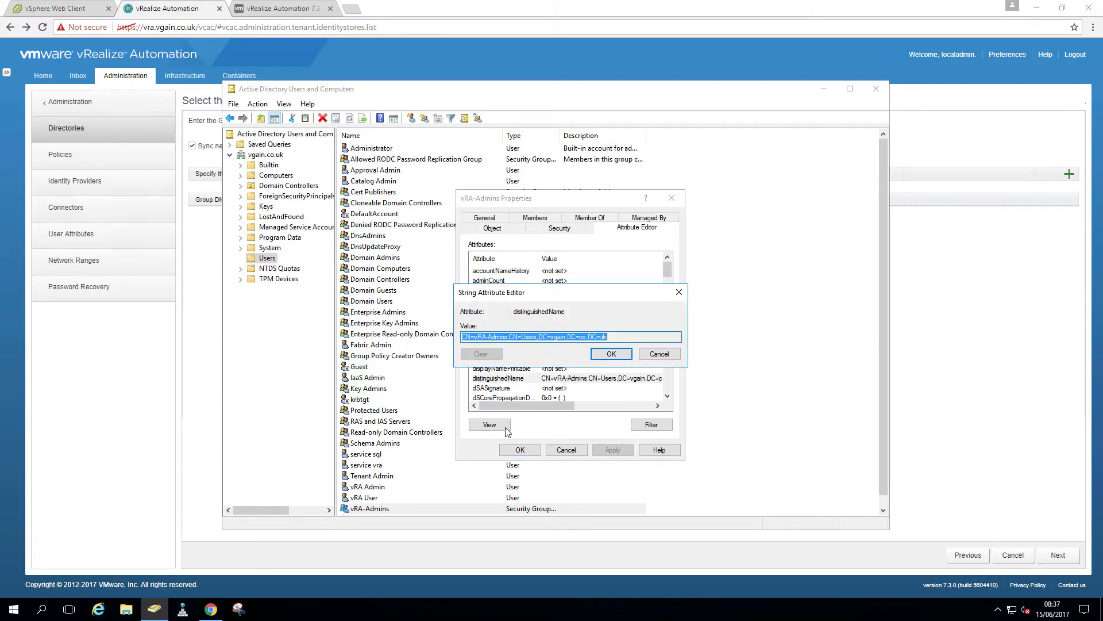
{"action": "left_click", "coordinate": [918, 311]}
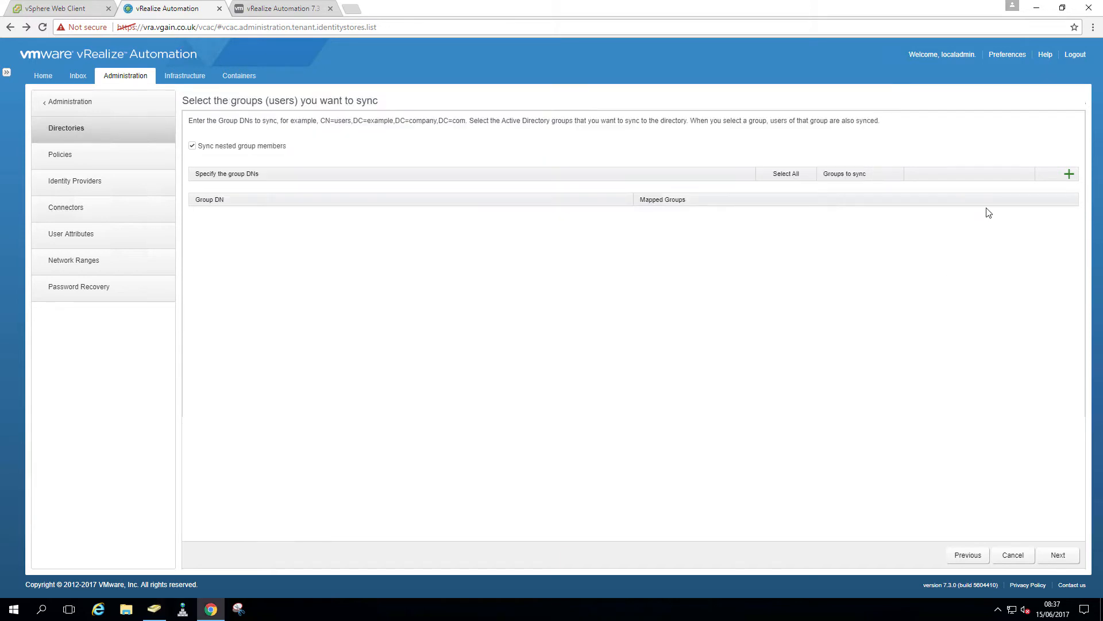
Add CN=vRA-Admins,CN=Users,DC=vgain,DC=co,DC=uk as a group DN and select its 1 found group
{"action": "left_click", "coordinate": [1069, 174]}
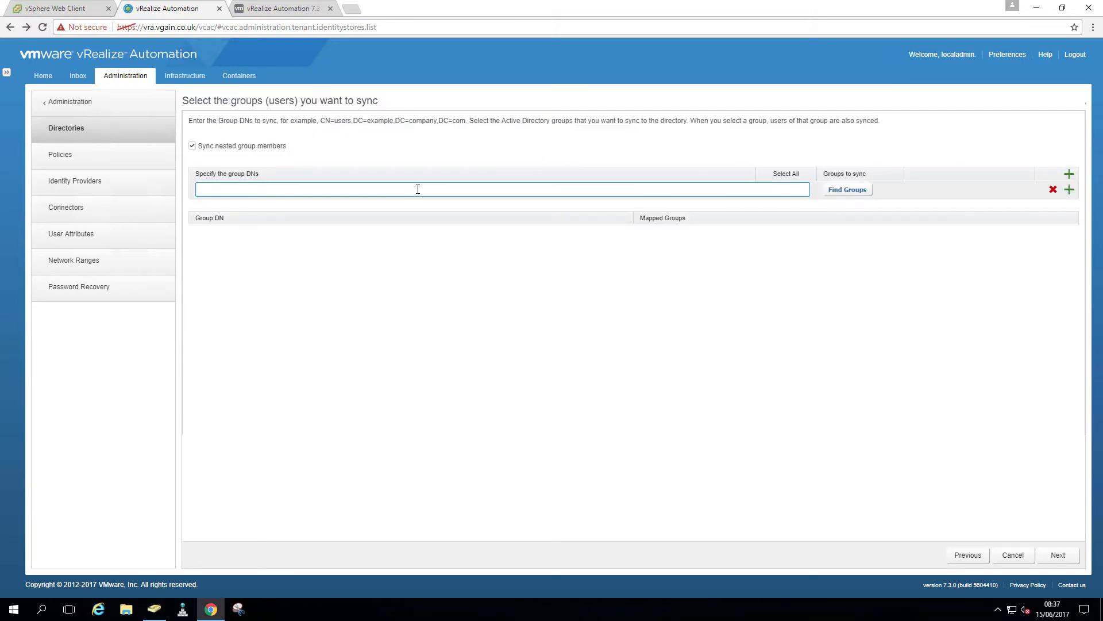
{"action": "key", "text": "ctrl+v"}
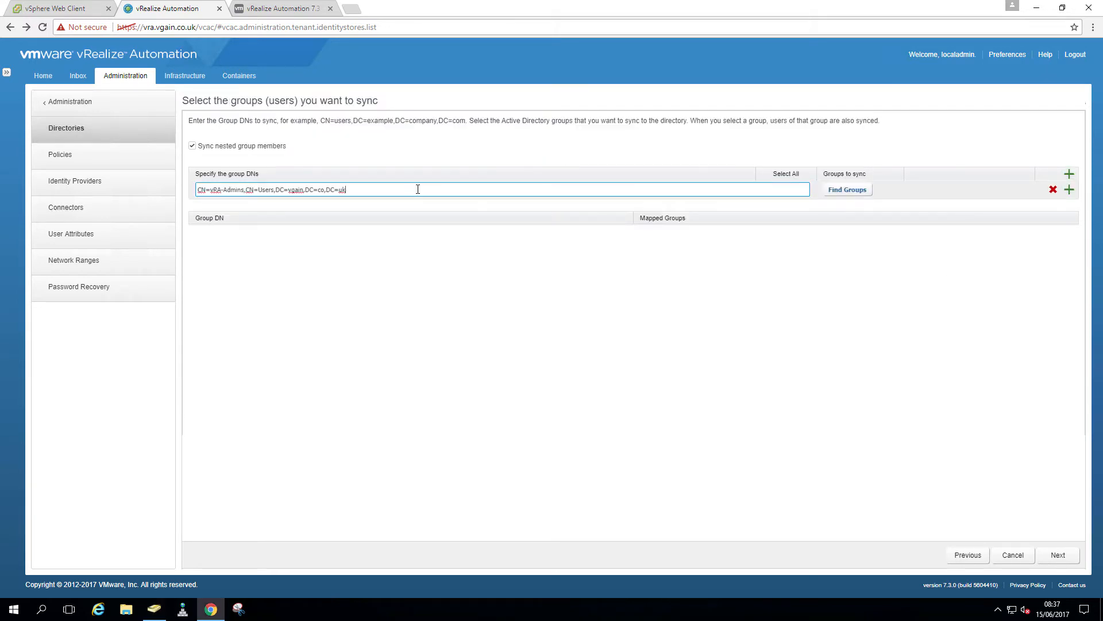
{"action": "left_click", "coordinate": [835, 191]}
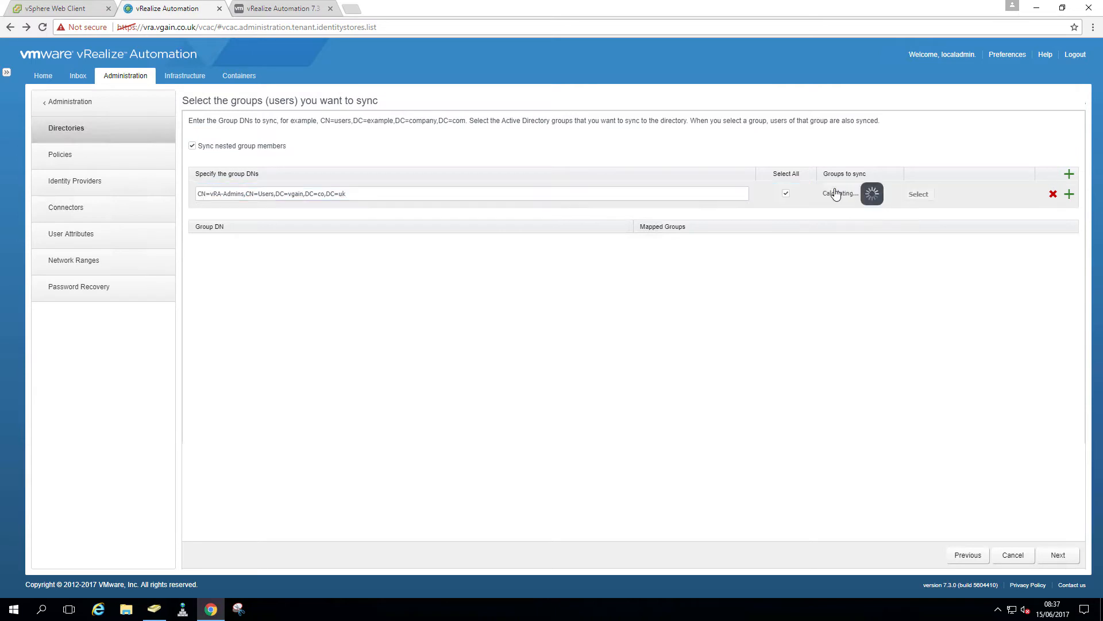
{"action": "left_click", "coordinate": [787, 191]}
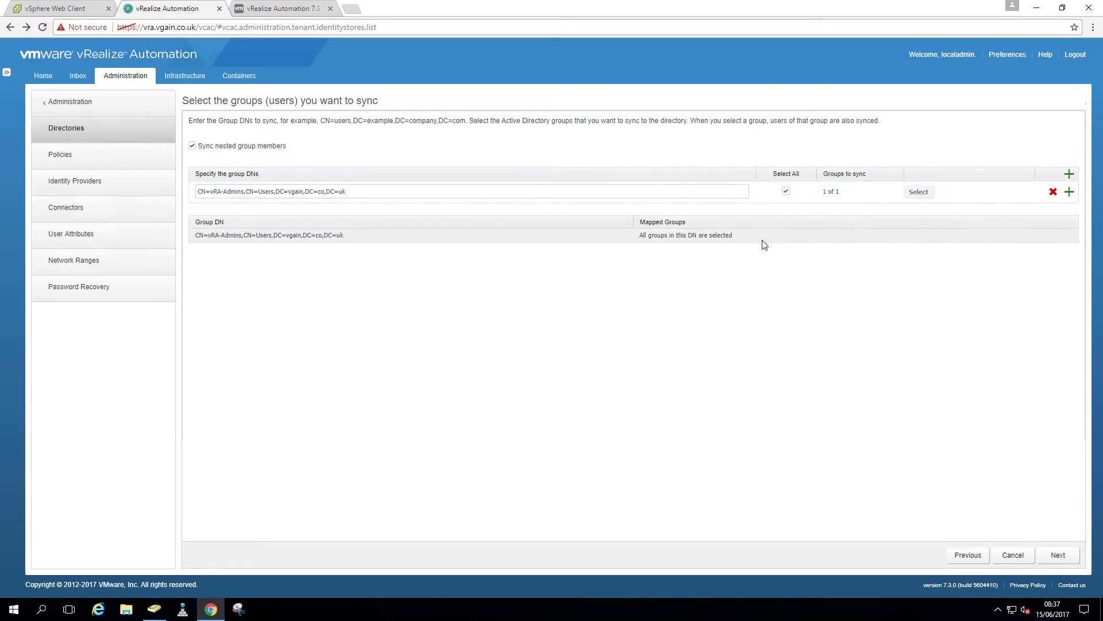
{"action": "left_click", "coordinate": [154, 609]}
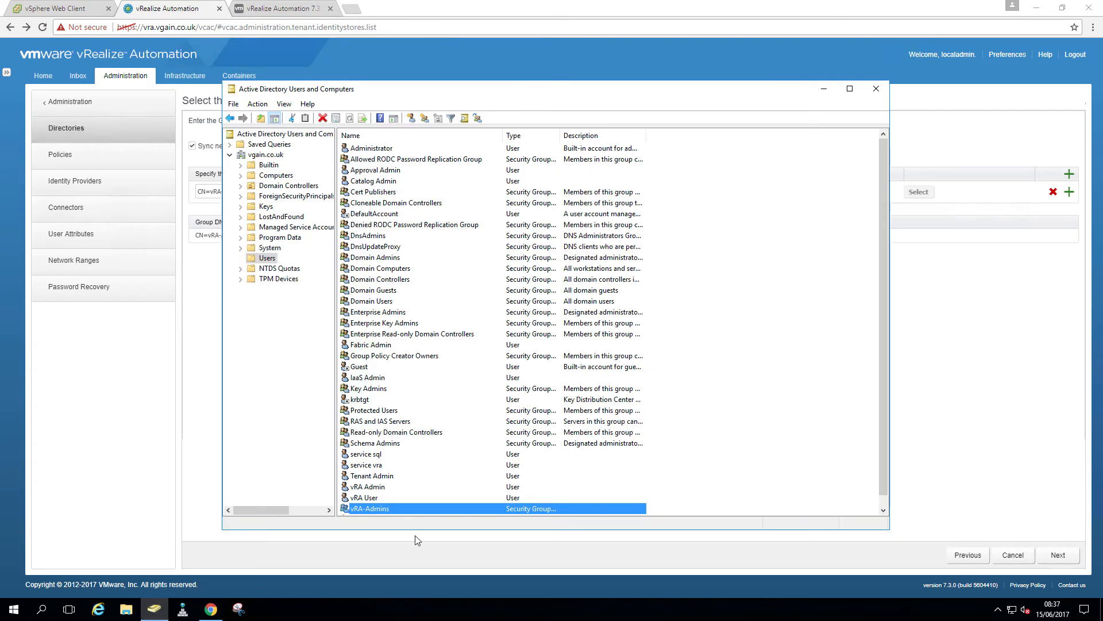
Copy the vRA-Users group's distinguishedName from its Attribute Editor, then close its properties
{"action": "left_click", "coordinate": [384, 494]}
{"action": "scroll", "coordinate": [389, 489], "scroll_direction": "down", "scroll_amount": 1}
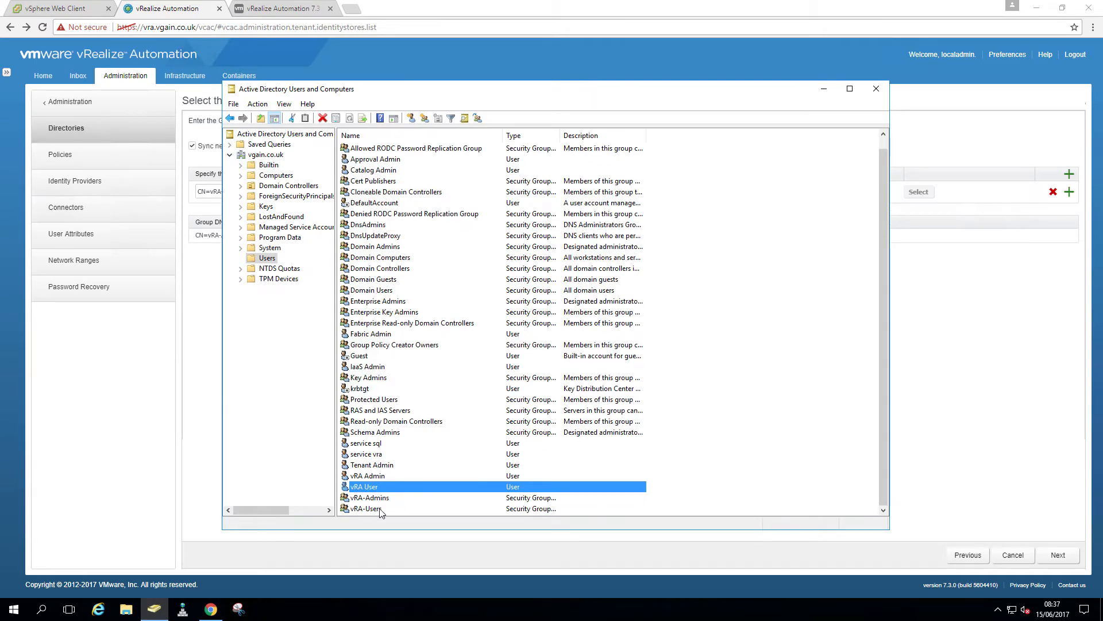
{"action": "right_click", "coordinate": [381, 510]}
{"action": "left_click", "coordinate": [454, 483]}
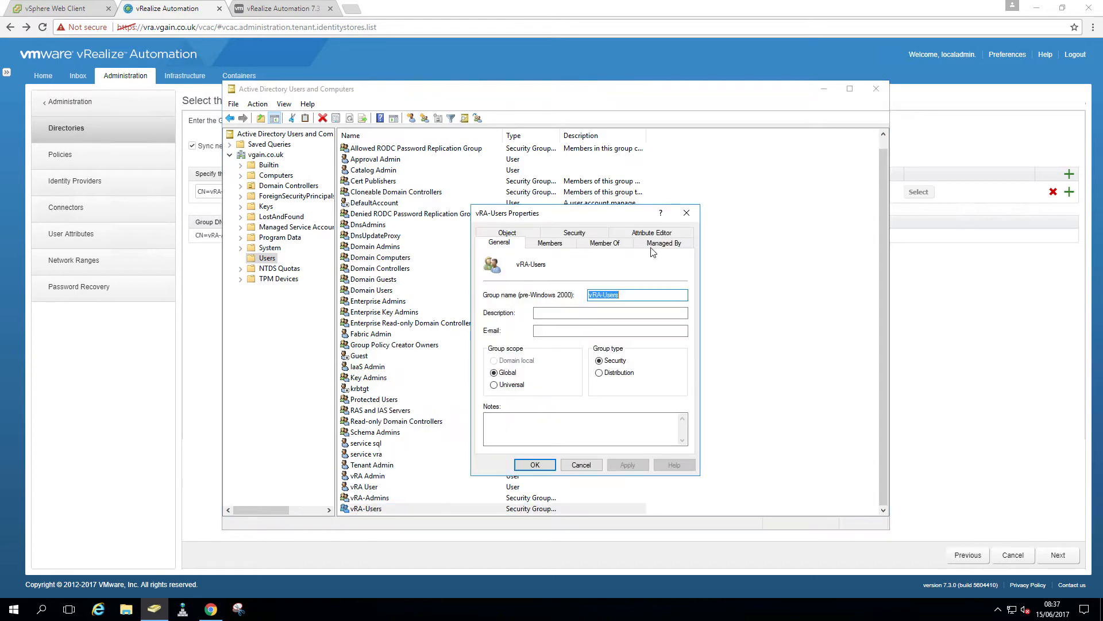
{"action": "left_click", "coordinate": [652, 233]}
{"action": "left_click", "coordinate": [608, 393]}
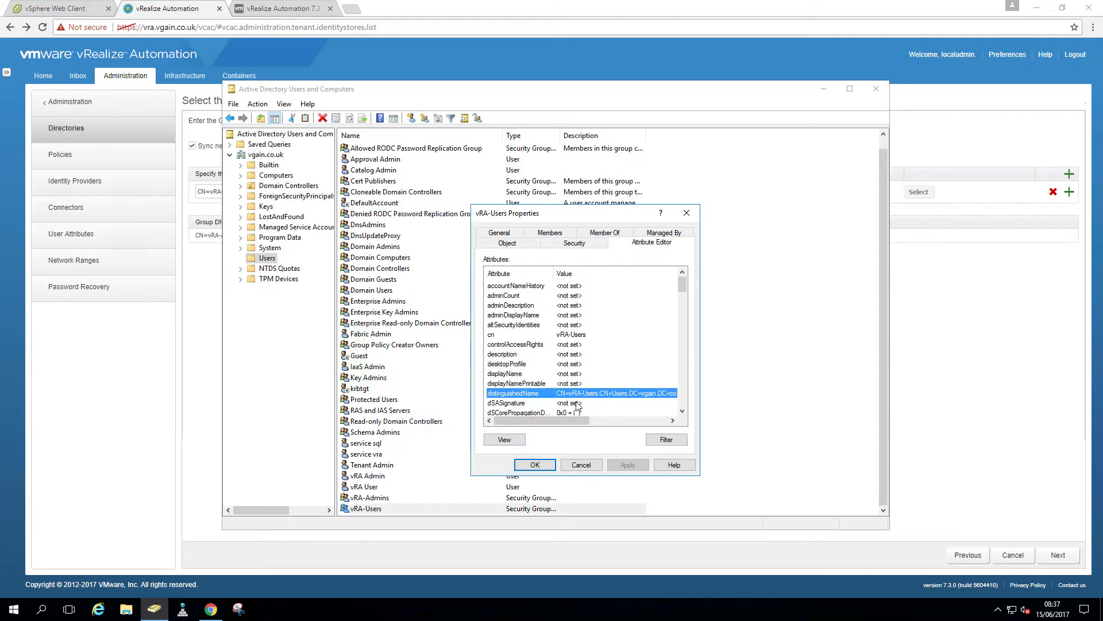
{"action": "left_click", "coordinate": [504, 439]}
{"action": "key", "text": "ctrl+c"}
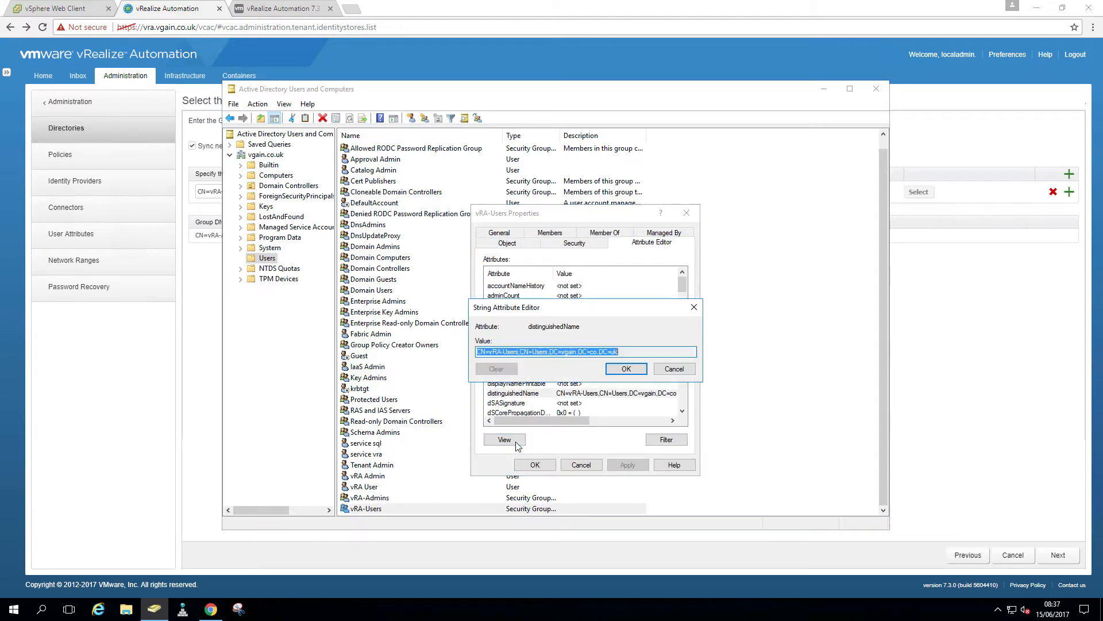
{"action": "left_click", "coordinate": [616, 374]}
{"action": "left_click", "coordinate": [535, 465]}
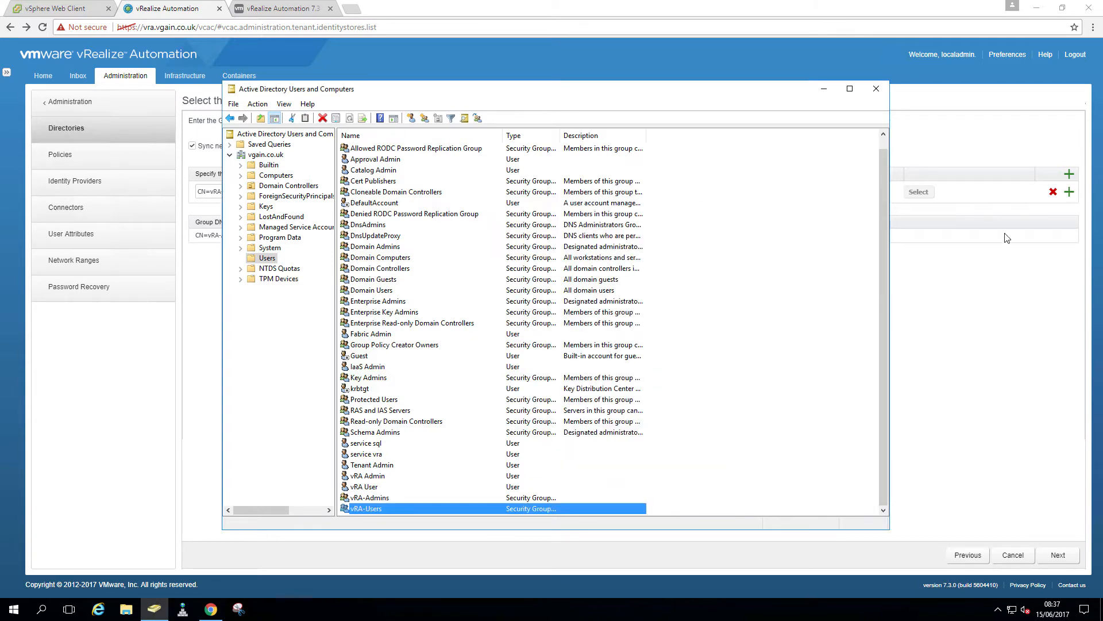
{"action": "left_click", "coordinate": [1069, 174]}
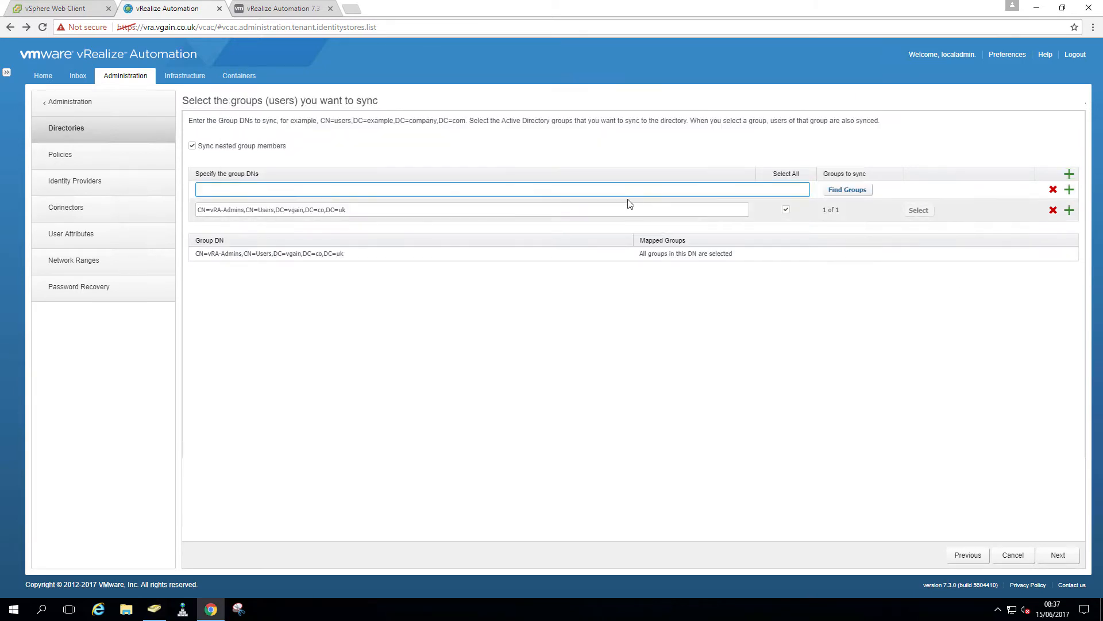
Add the pasted vRA-Users DN, select its 1 found group, and continue to user sync
{"action": "key", "text": "ctrl+v"}
{"action": "left_click", "coordinate": [843, 191]}
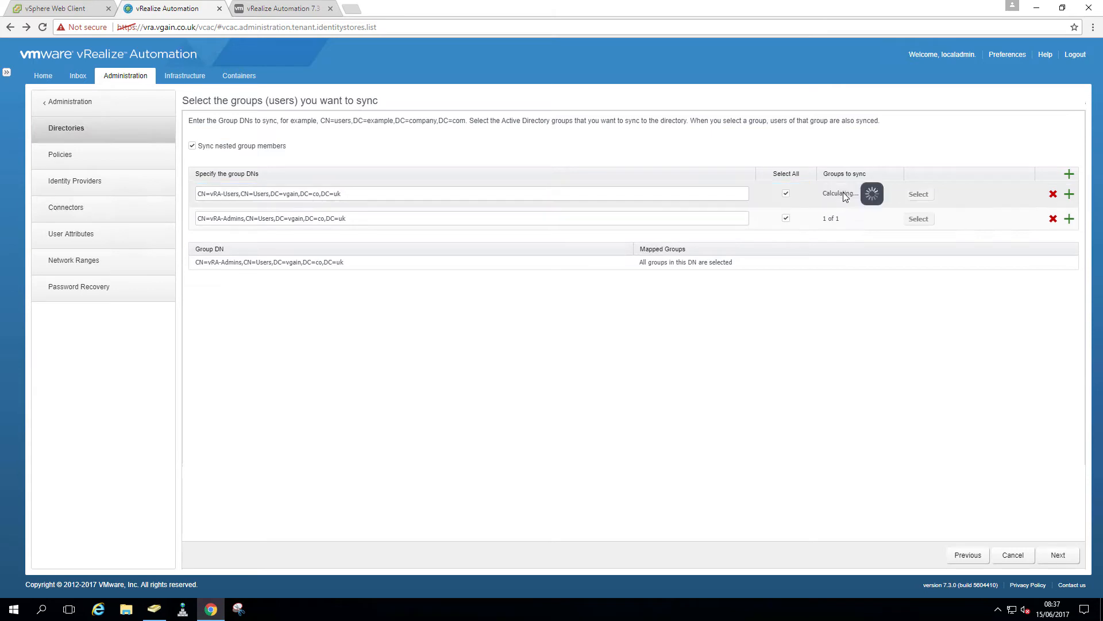
{"action": "left_click", "coordinate": [787, 191]}
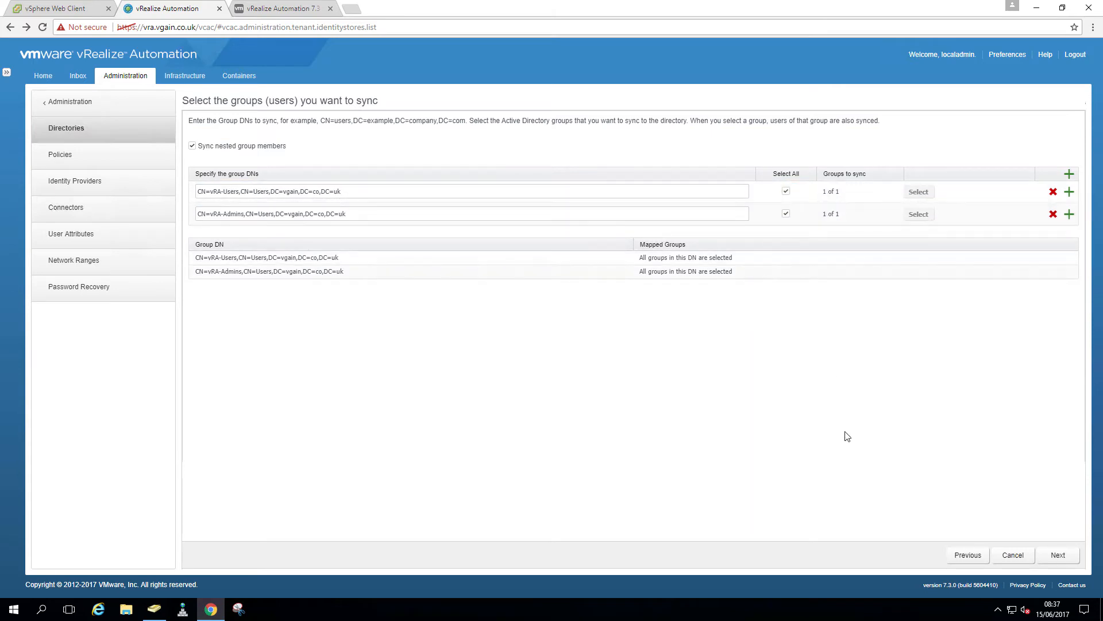
{"action": "left_click", "coordinate": [1057, 557]}
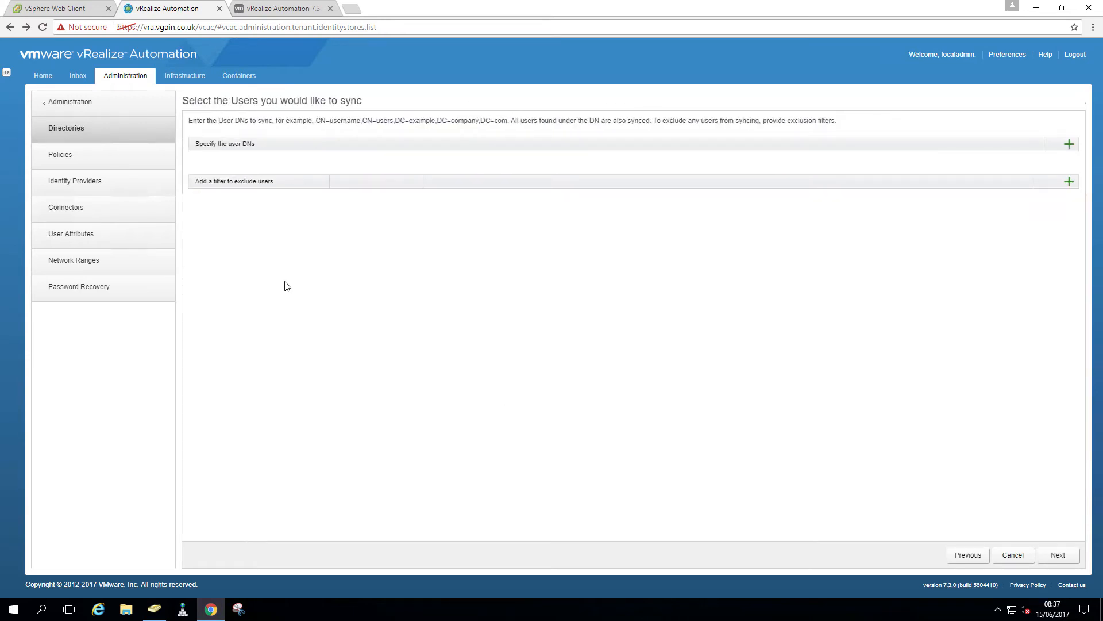
Copy the Administrator user's distinguishedName value from its Attribute Editor
{"action": "left_click", "coordinate": [154, 609]}
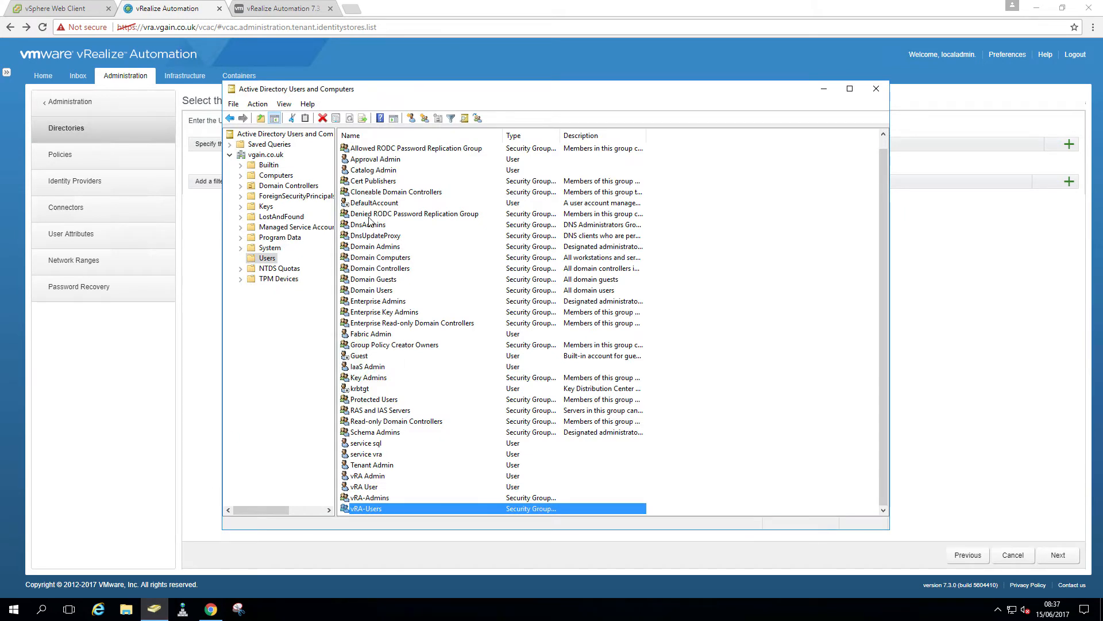
{"action": "scroll", "coordinate": [372, 197], "scroll_direction": "up", "scroll_amount": 1}
{"action": "left_click", "coordinate": [383, 149]}
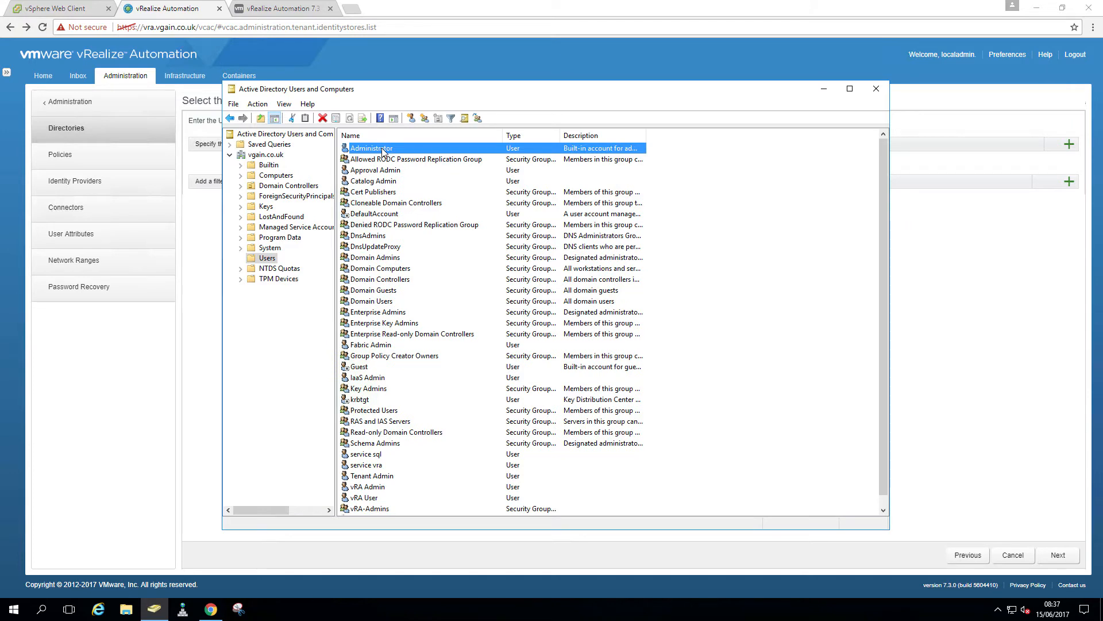
{"action": "right_click", "coordinate": [383, 150]}
{"action": "left_click", "coordinate": [402, 320]}
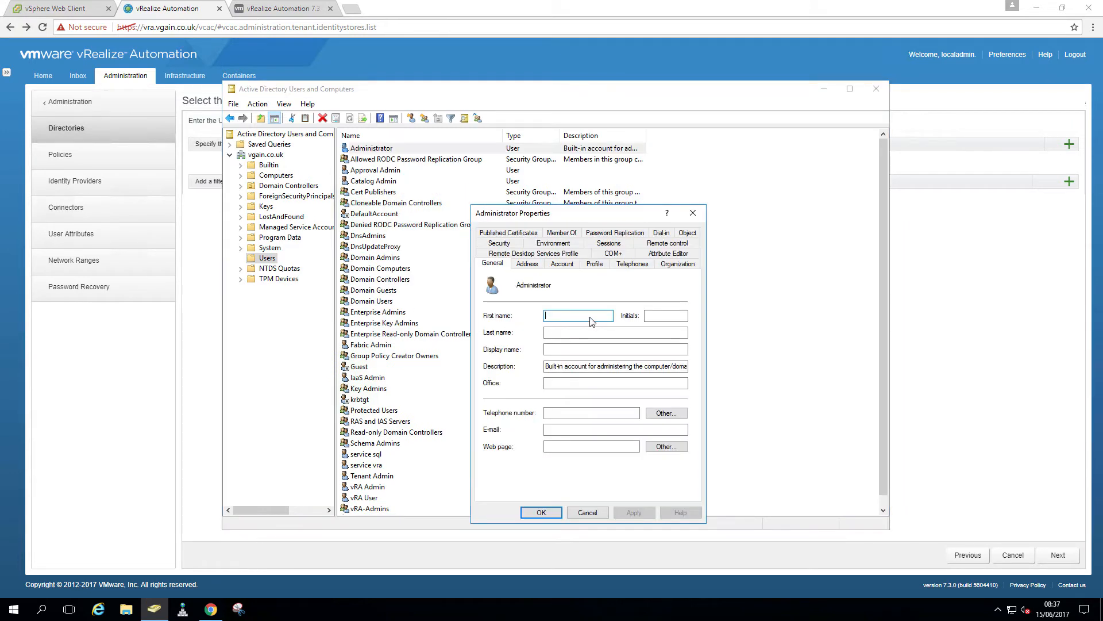
{"action": "left_click", "coordinate": [677, 254]}
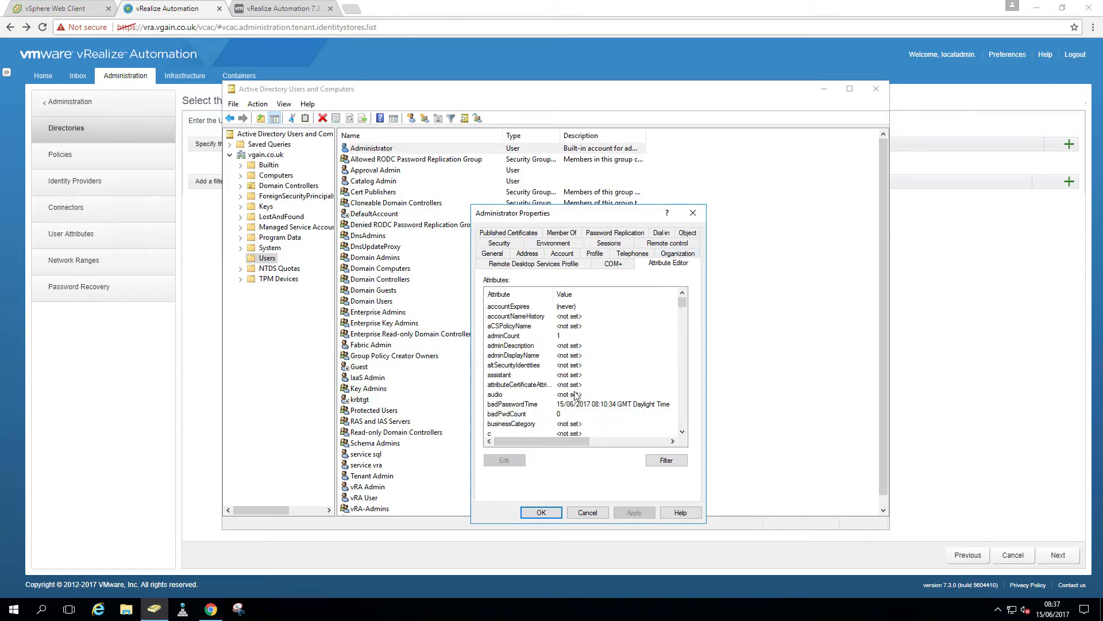
{"action": "scroll", "coordinate": [586, 409], "scroll_direction": "down", "scroll_amount": 1}
{"action": "scroll", "coordinate": [587, 411], "scroll_direction": "down", "scroll_amount": 1}
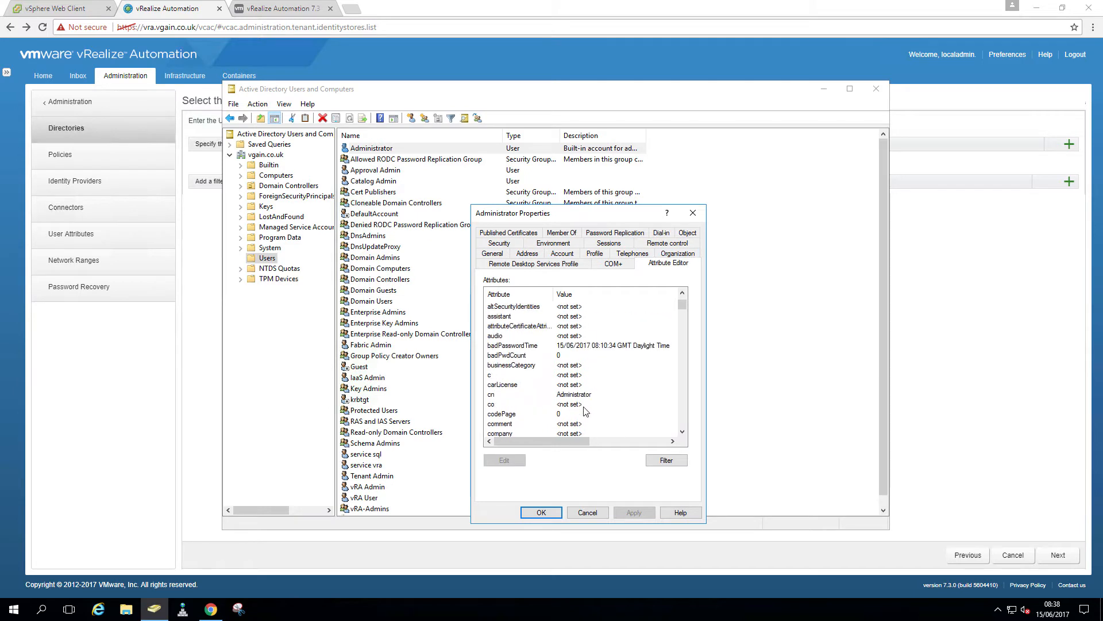
{"action": "scroll", "coordinate": [590, 400], "scroll_direction": "down", "scroll_amount": 7}
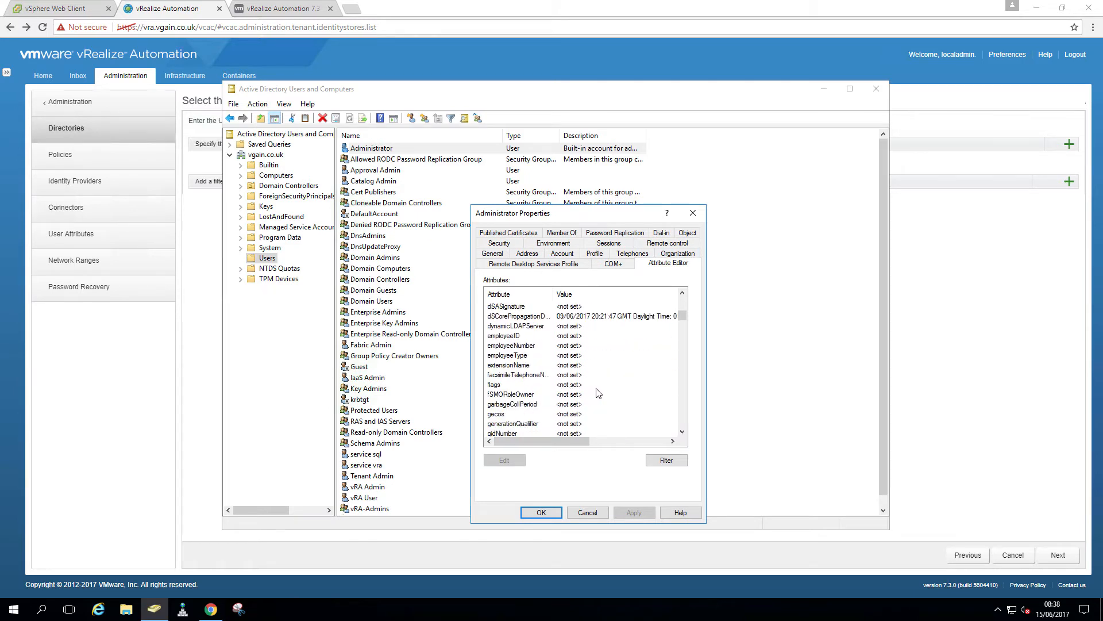
{"action": "left_click", "coordinate": [595, 345]}
{"action": "left_click", "coordinate": [519, 460]}
{"action": "key", "text": "ctrl+c"}
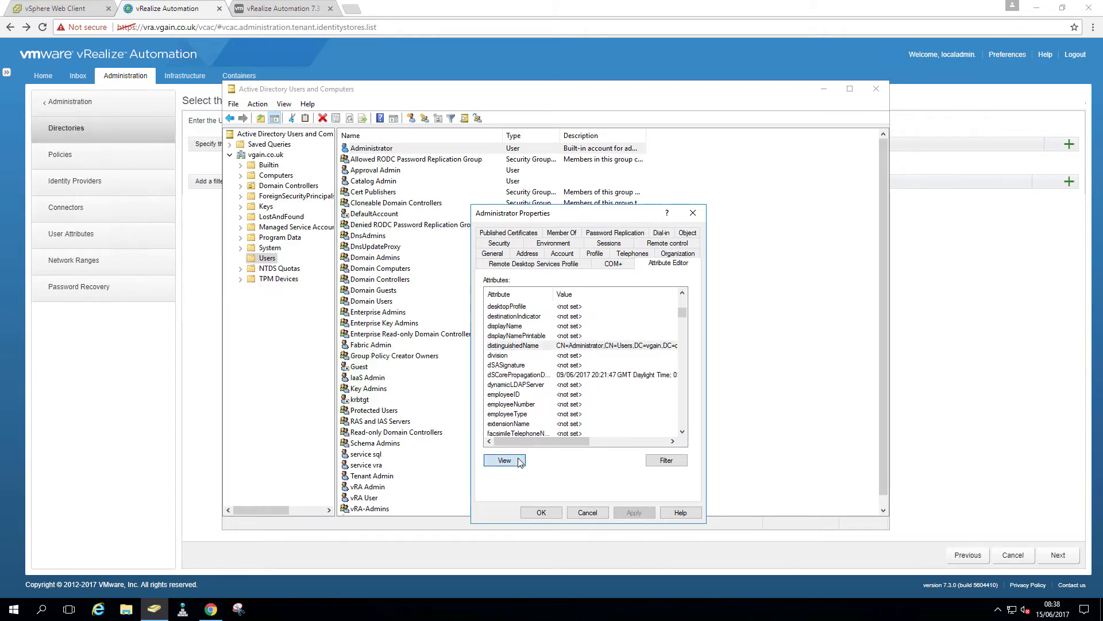
{"action": "left_click", "coordinate": [630, 392]}
{"action": "left_click", "coordinate": [1041, 335]}
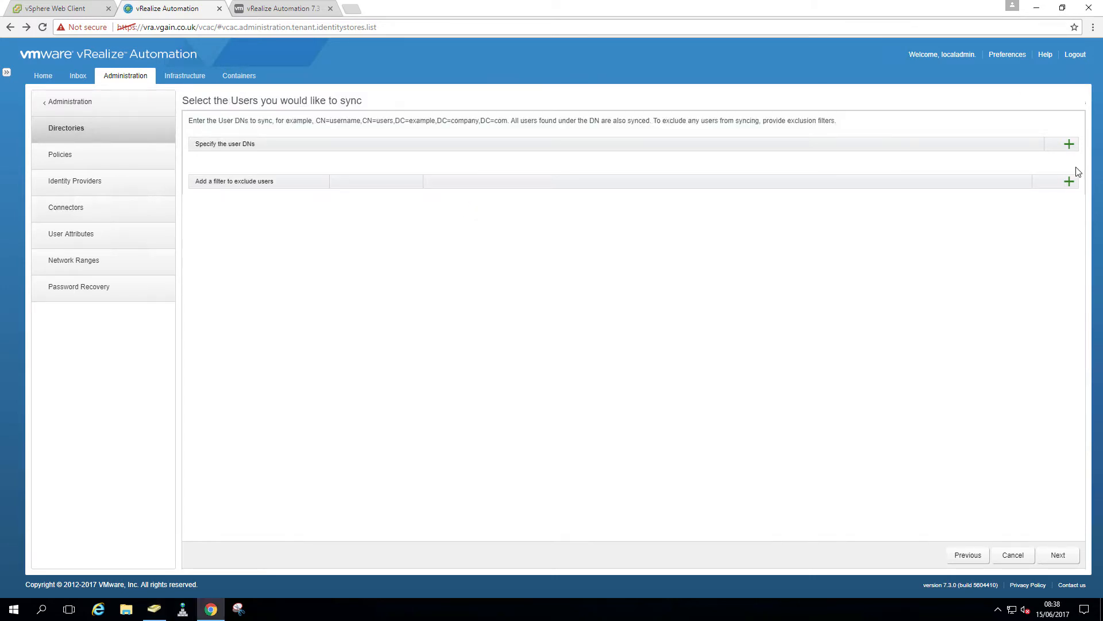
Add CN=Administrator,CN=Users,DC=vgain,DC=co,DC=uk as a user DN to sync and continue to review
{"action": "left_click", "coordinate": [1069, 144]}
{"action": "key", "text": "ctrl+v"}
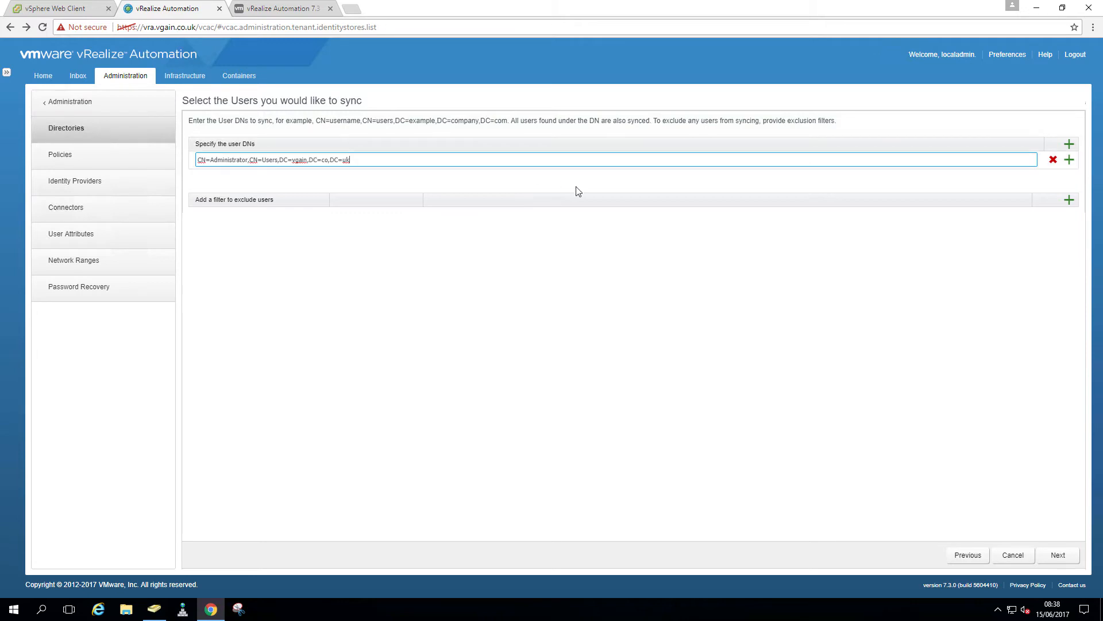
{"action": "left_click", "coordinate": [899, 299]}
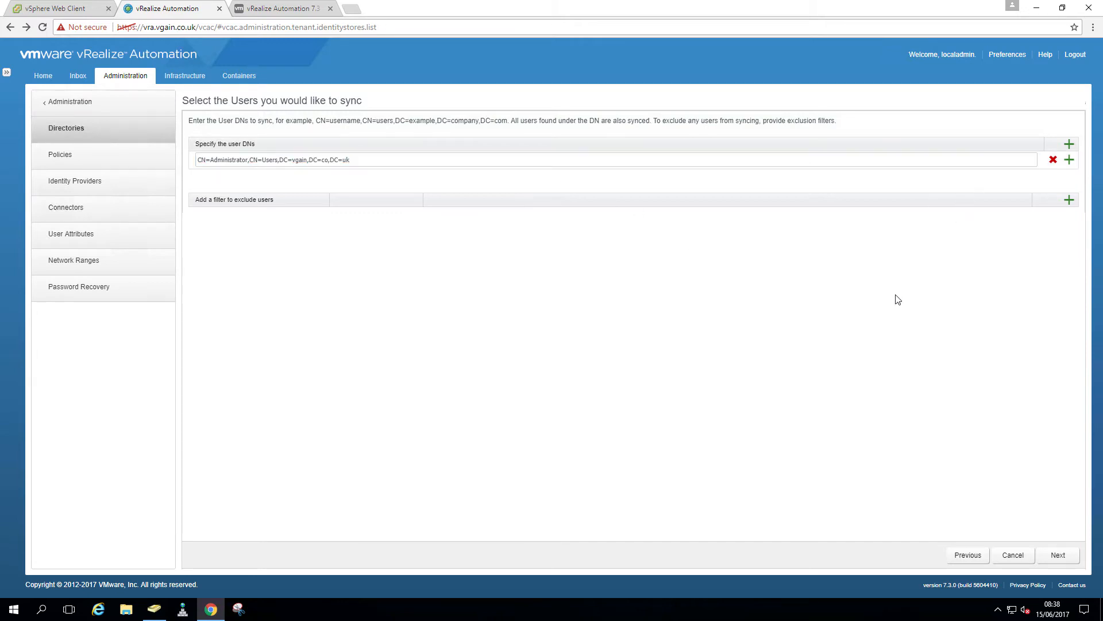
{"action": "left_click", "coordinate": [1056, 554]}
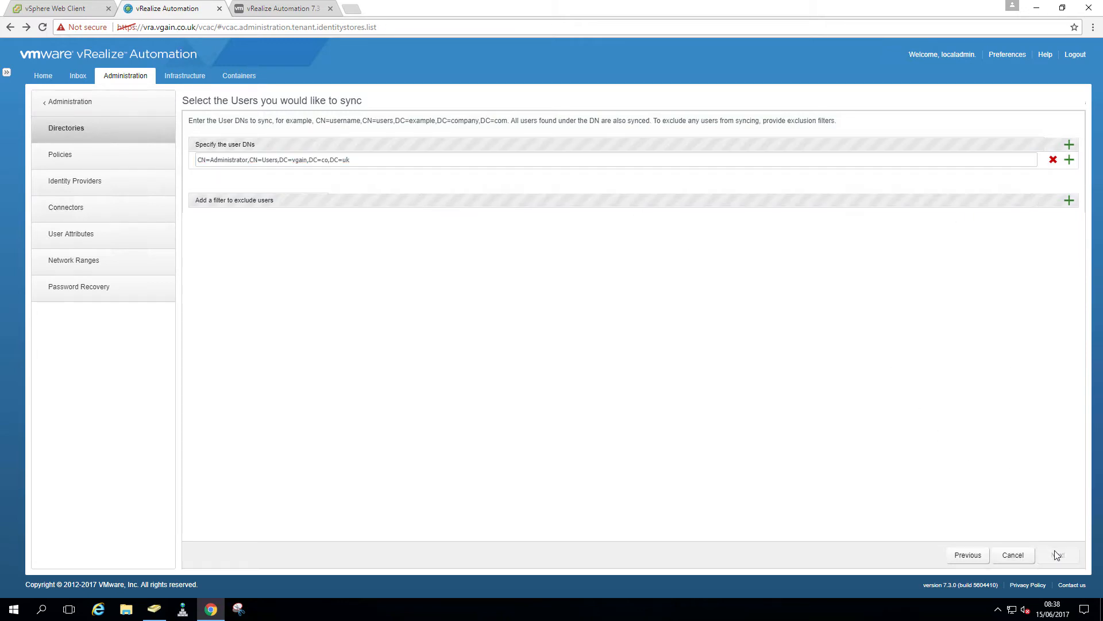
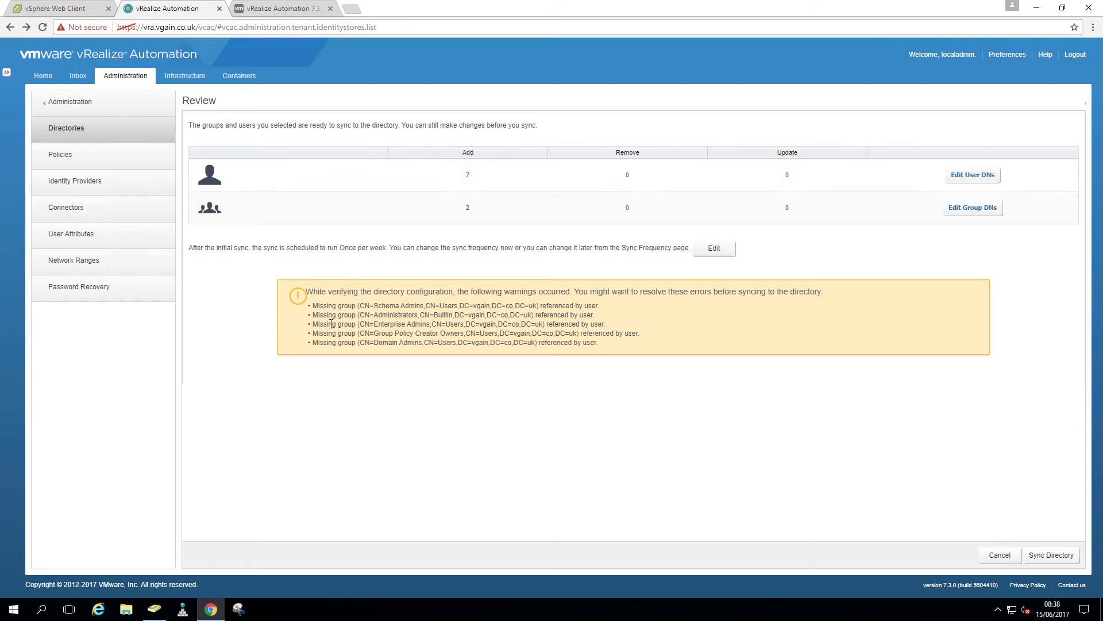
Review the six members of the vRA-Admins group in Active Directory, then return to the directory review
{"action": "left_click", "coordinate": [154, 609]}
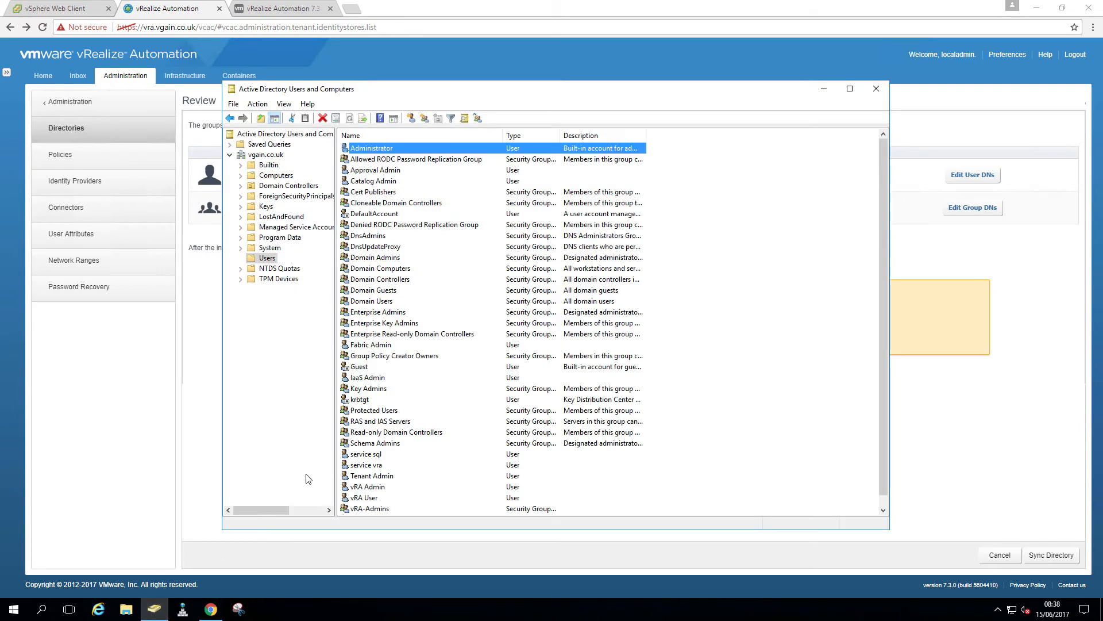
{"action": "double_click", "coordinate": [385, 511]}
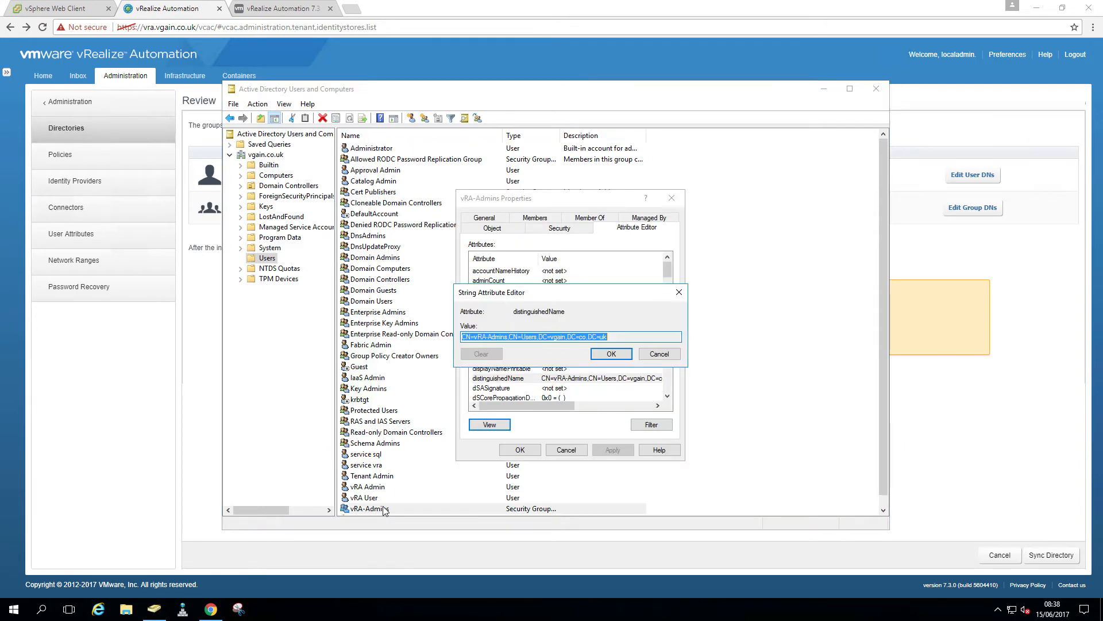
{"action": "left_click", "coordinate": [655, 349]}
{"action": "left_click", "coordinate": [534, 218]}
{"action": "left_click", "coordinate": [505, 320]}
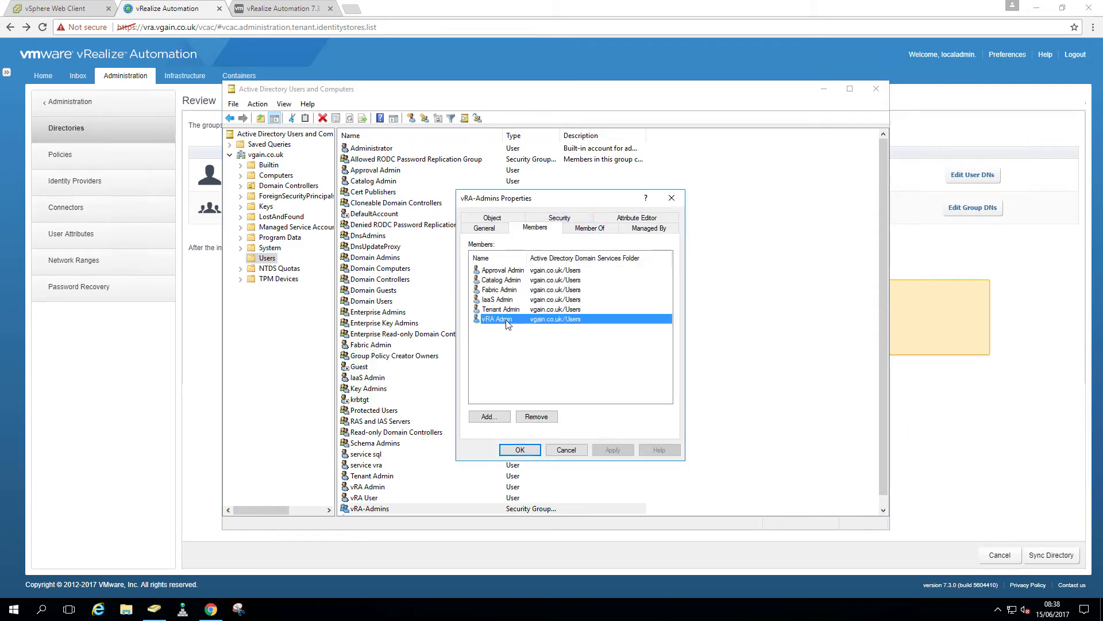
{"action": "left_click", "coordinate": [512, 310]}
{"action": "left_click", "coordinate": [511, 299]}
{"action": "left_click", "coordinate": [511, 289]}
{"action": "left_click", "coordinate": [510, 279]}
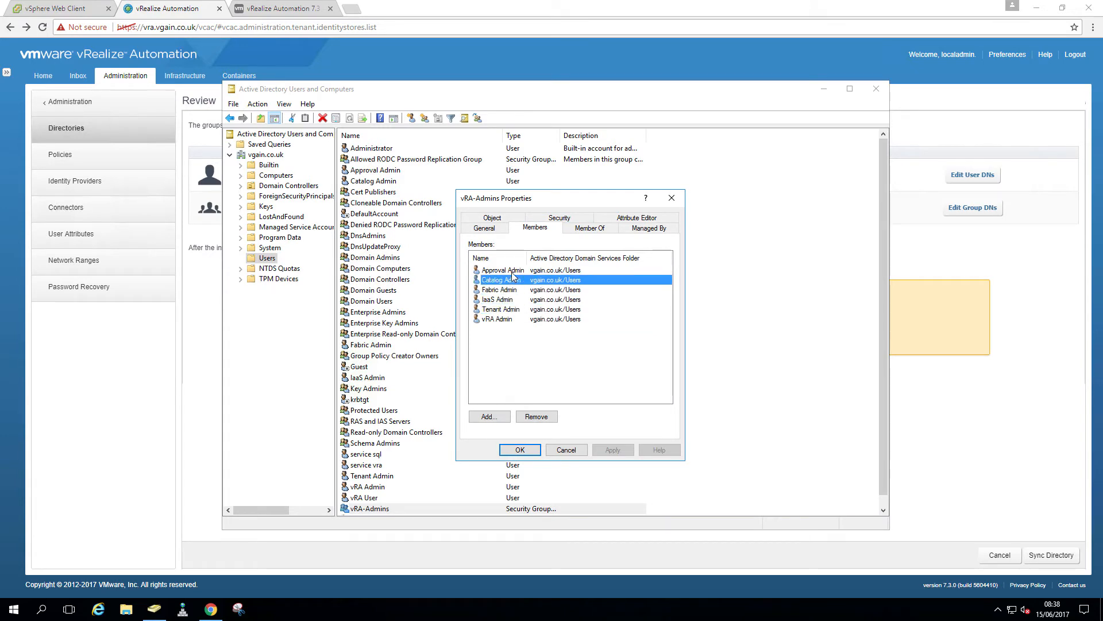
{"action": "left_click", "coordinate": [512, 271]}
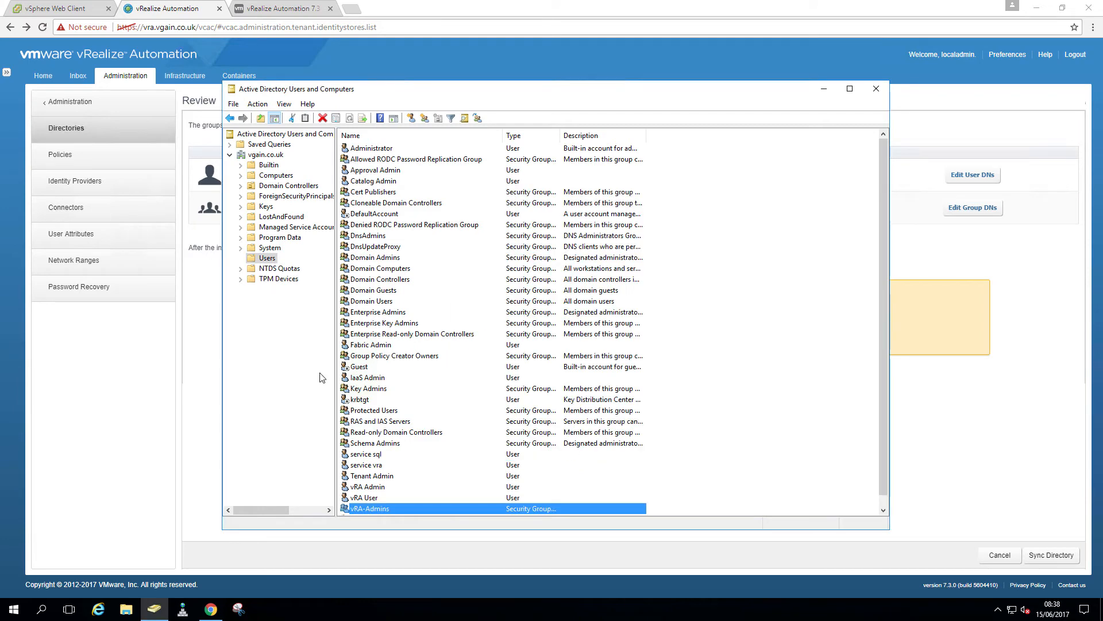
{"action": "left_click", "coordinate": [574, 451]}
{"action": "left_click", "coordinate": [200, 339]}
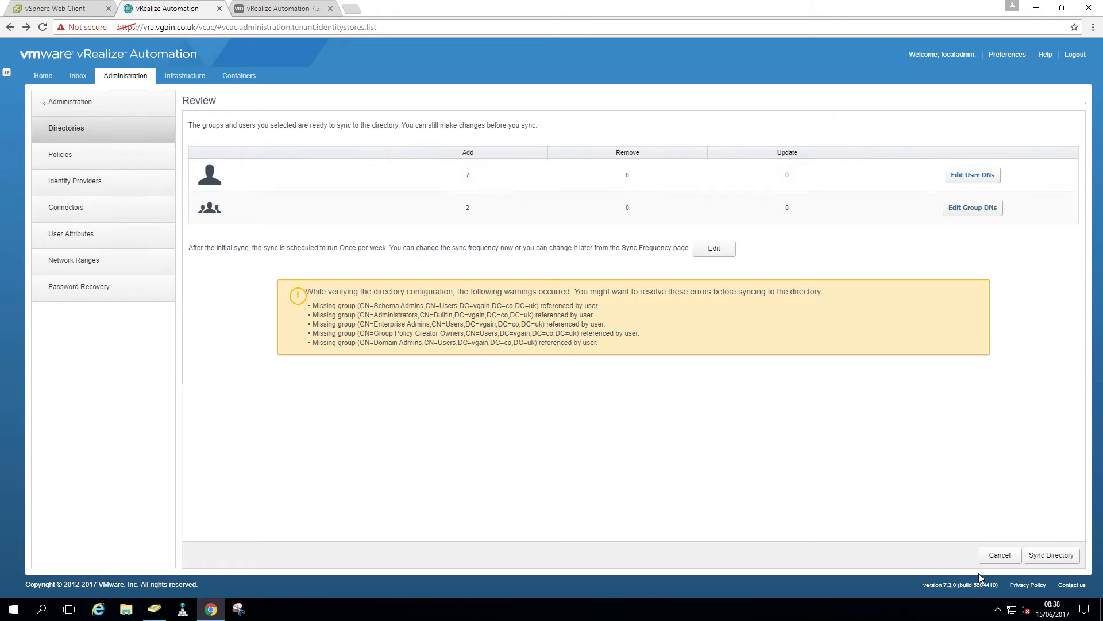
Sync the vgain.co.uk directory and refresh to confirm 2 groups and 8 users synced
{"action": "left_click", "coordinate": [1035, 557]}
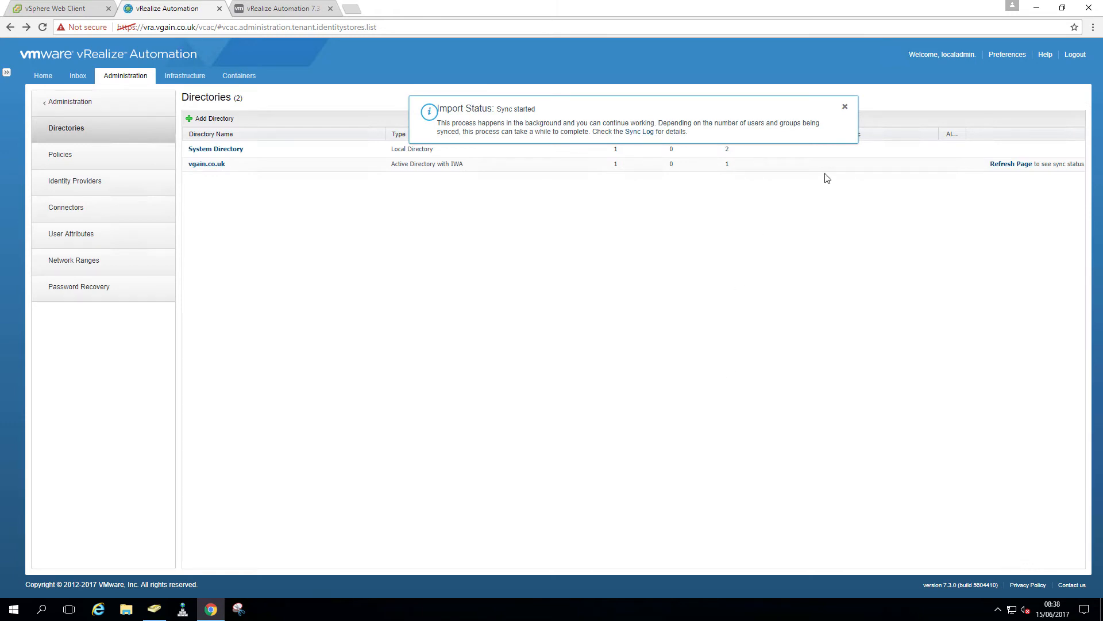
{"action": "left_click", "coordinate": [844, 109]}
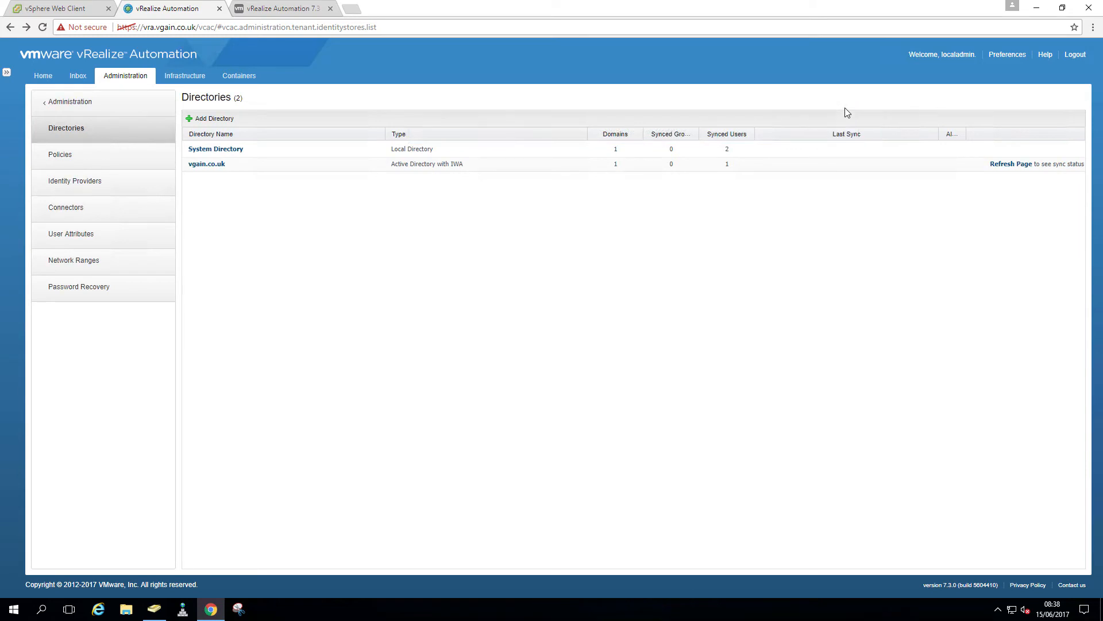
{"action": "left_click", "coordinate": [997, 165]}
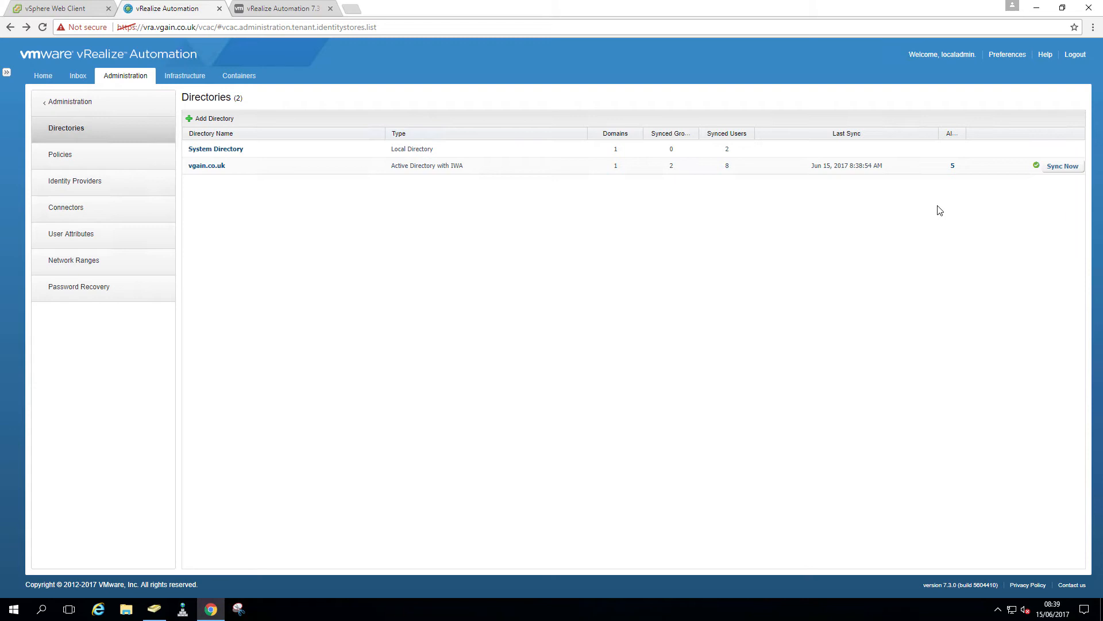
{"action": "left_click", "coordinate": [77, 181]}
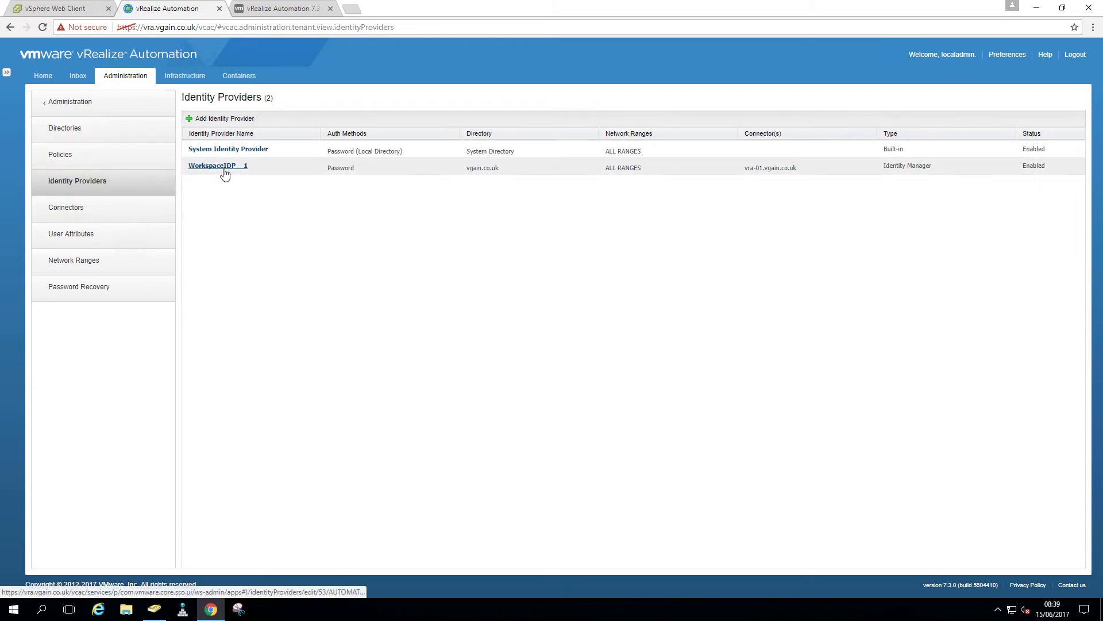
Choose vra-02.vgain.co.uk as a new WorkspaceIDP__1 connector and enter the bind DN and domain admin passwords
{"action": "left_click", "coordinate": [225, 173]}
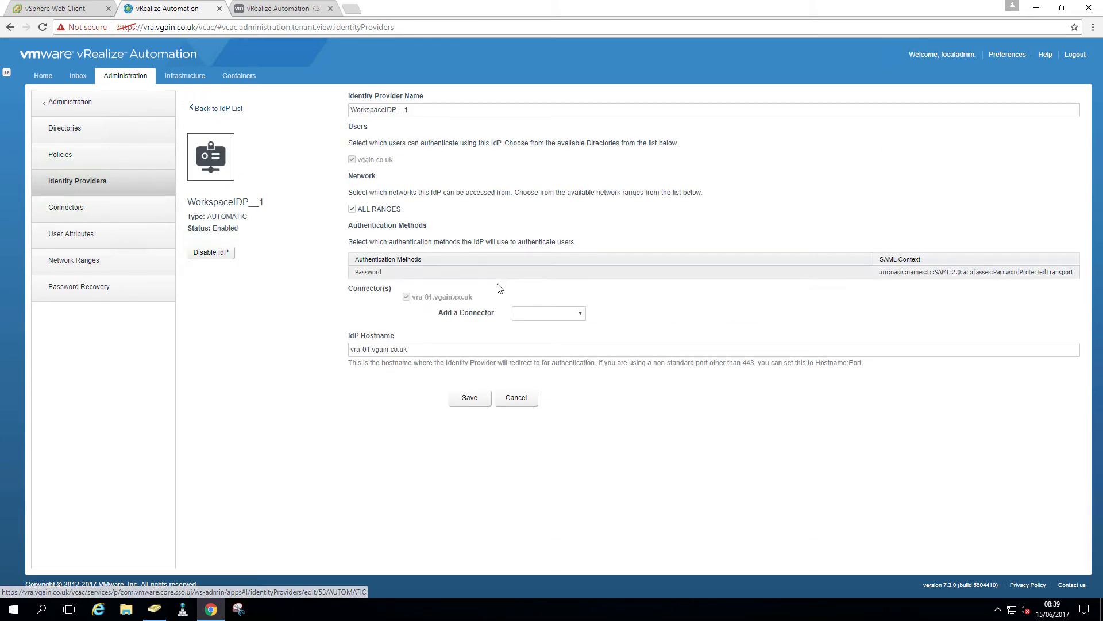
{"action": "left_click", "coordinate": [573, 313]}
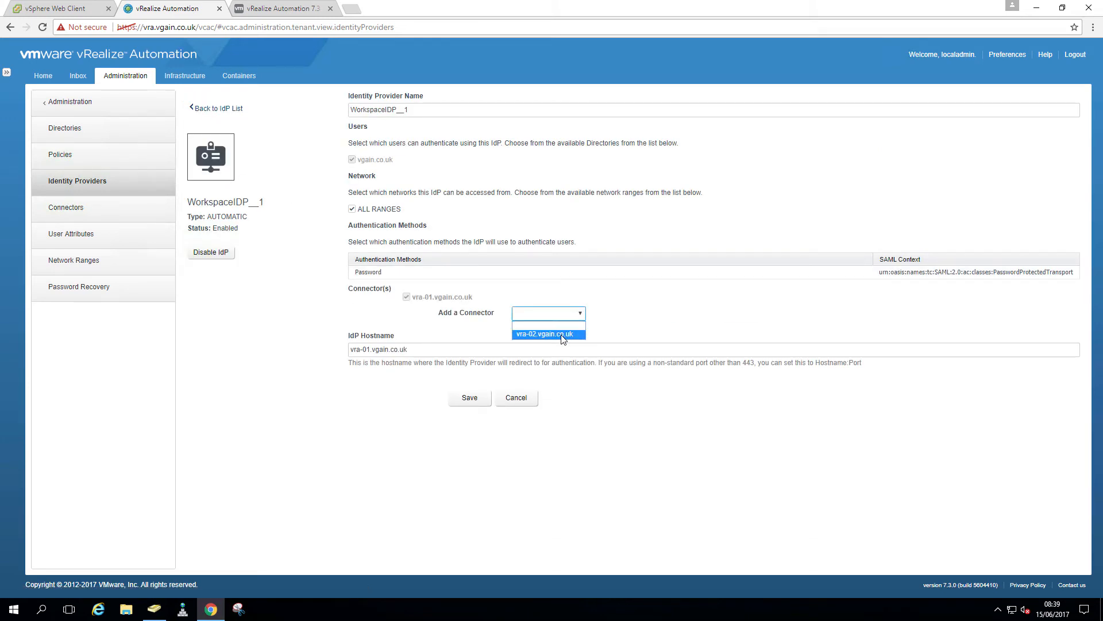
{"action": "left_click", "coordinate": [562, 334]}
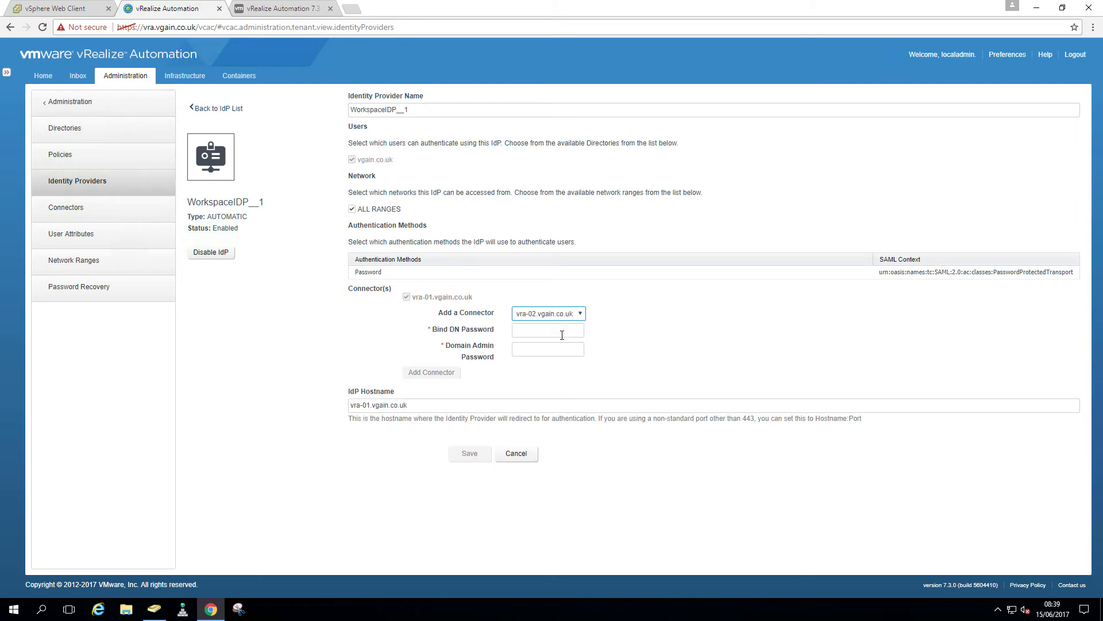
{"action": "left_click", "coordinate": [562, 332]}
{"action": "type", "text": "•••••••••"}
{"action": "key", "text": "Tab"}
{"action": "type", "text": "••••"}
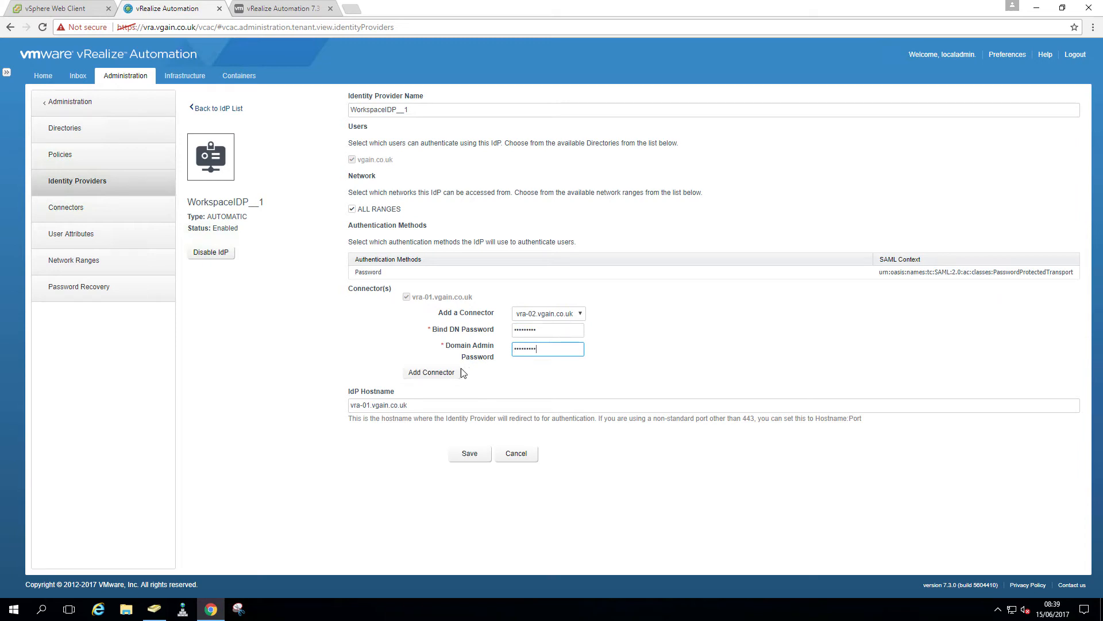
Change the IdP hostname to vra.vgain.co.uk, add the vra-02 connector, and save
{"action": "left_click", "coordinate": [369, 405]}
{"action": "key", "text": "BackSpace"}
{"action": "key", "text": "BackSpace"}
{"action": "key", "text": "BackSpace"}
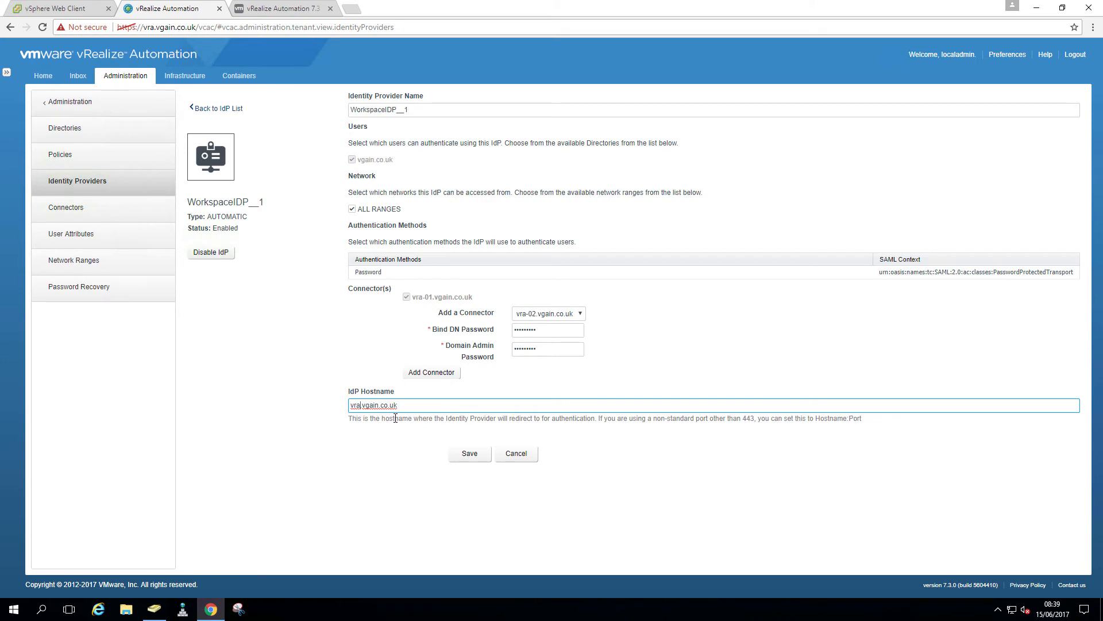
{"action": "left_click", "coordinate": [433, 373]}
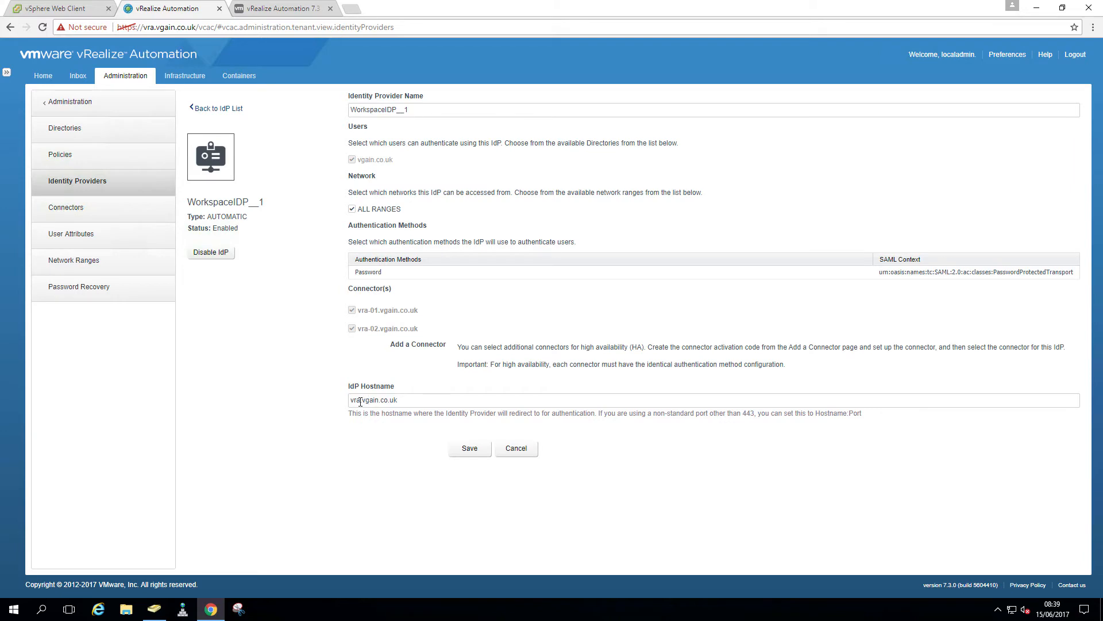
{"action": "left_click", "coordinate": [465, 449]}
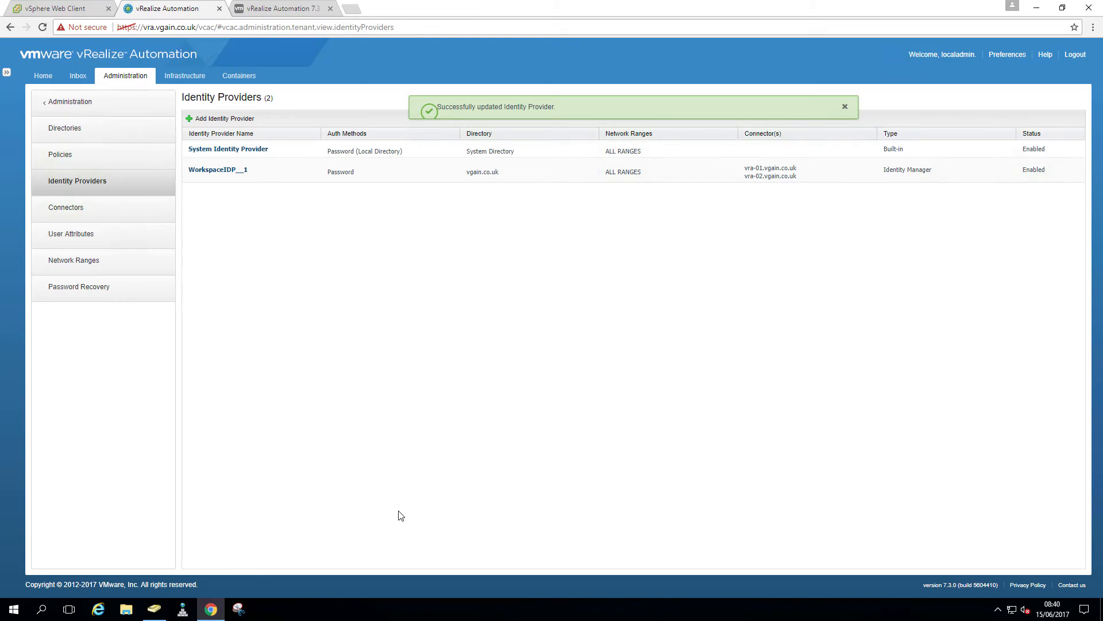
{"action": "left_click", "coordinate": [154, 609]}
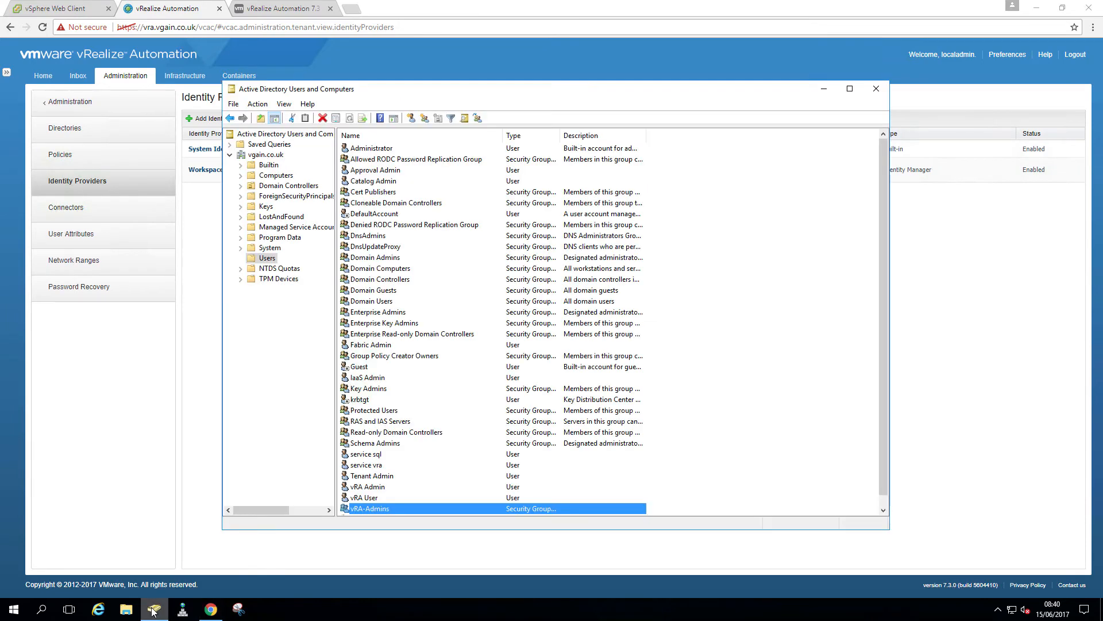
{"action": "left_click", "coordinate": [289, 176]}
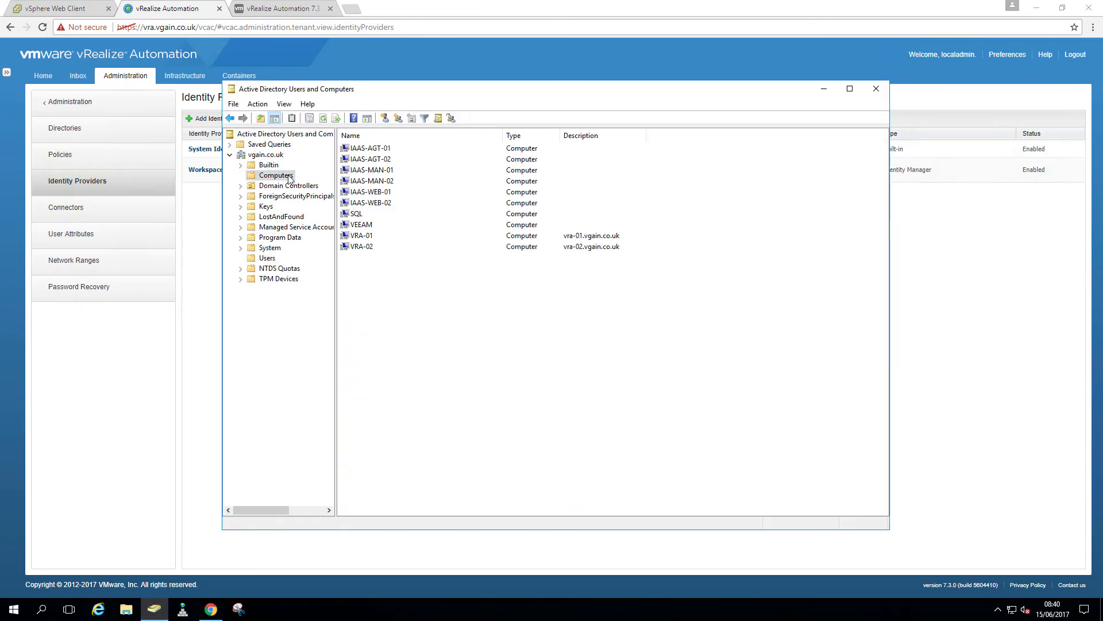
{"action": "left_click", "coordinate": [362, 237]}
{"action": "left_click", "coordinate": [365, 248]}
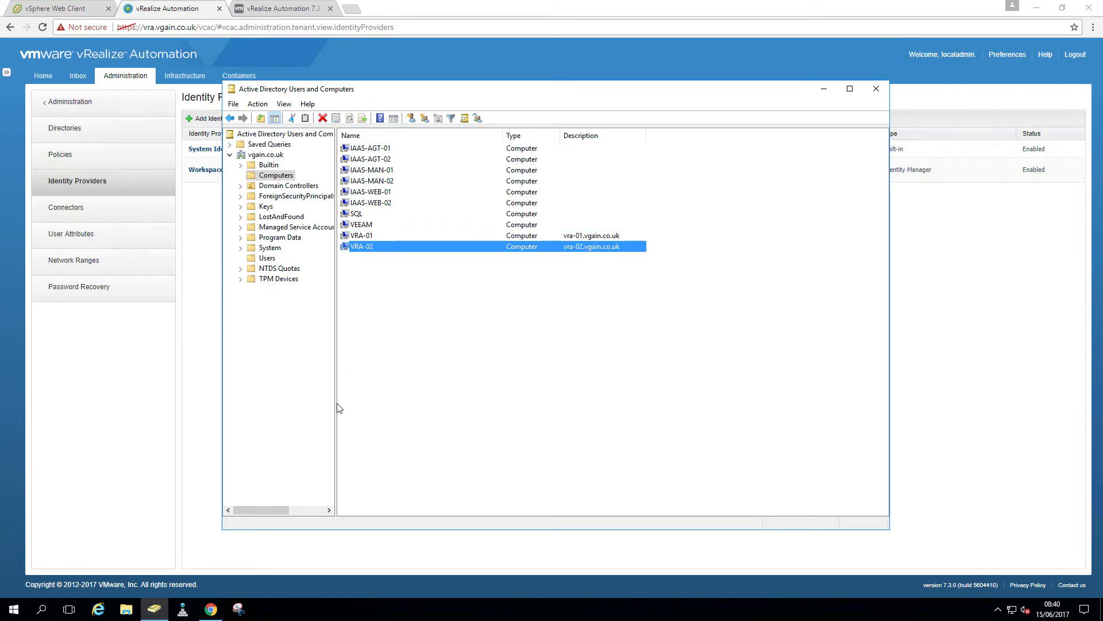
{"action": "left_click", "coordinate": [210, 402]}
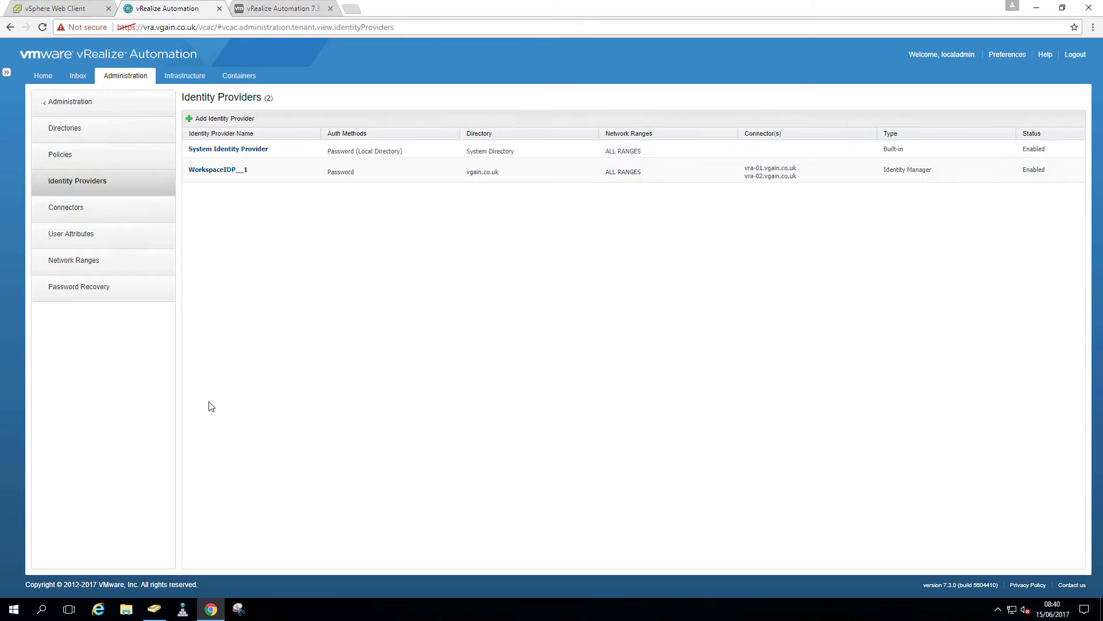
Search Directory Users & Groups for 'adminis' and open the domain Administrator's details
{"action": "left_click", "coordinate": [70, 102]}
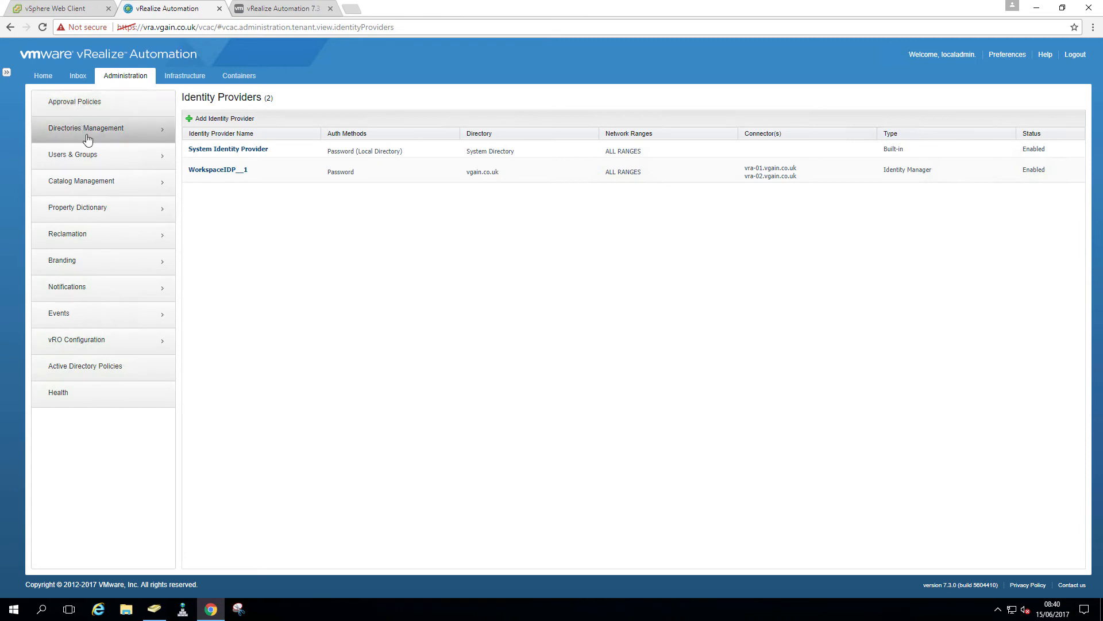
{"action": "left_click", "coordinate": [94, 155]}
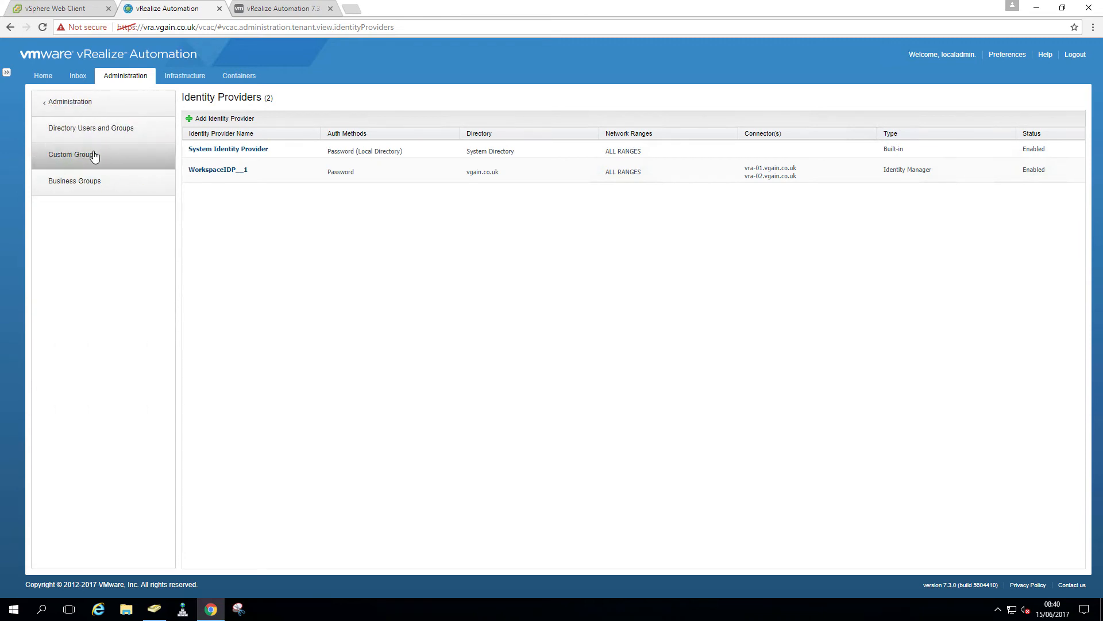
{"action": "left_click", "coordinate": [119, 134]}
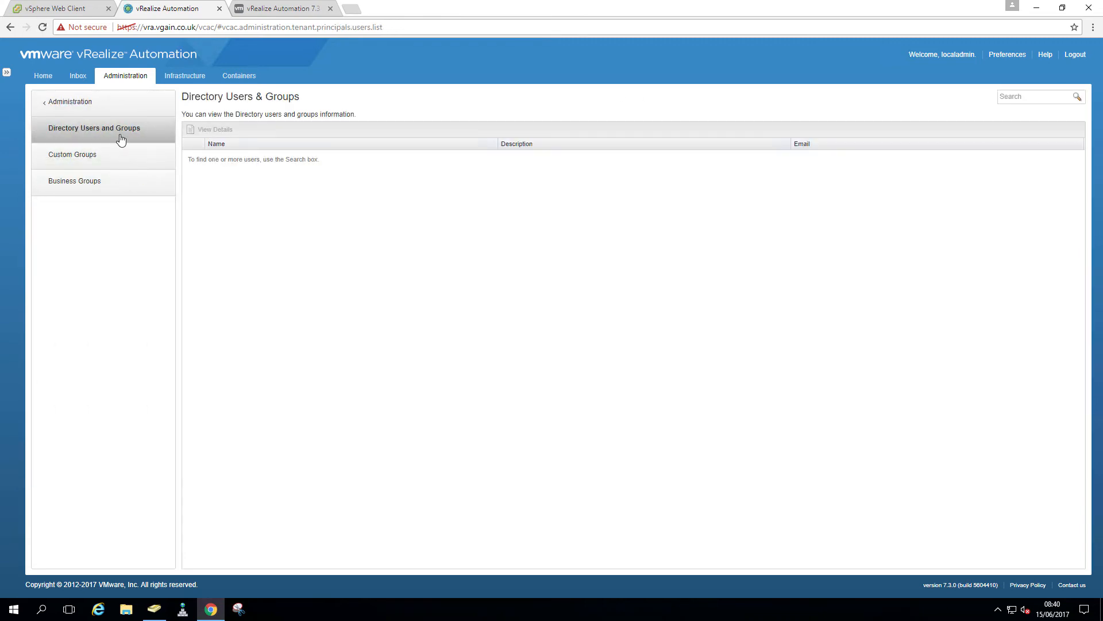
{"action": "left_click", "coordinate": [1022, 99]}
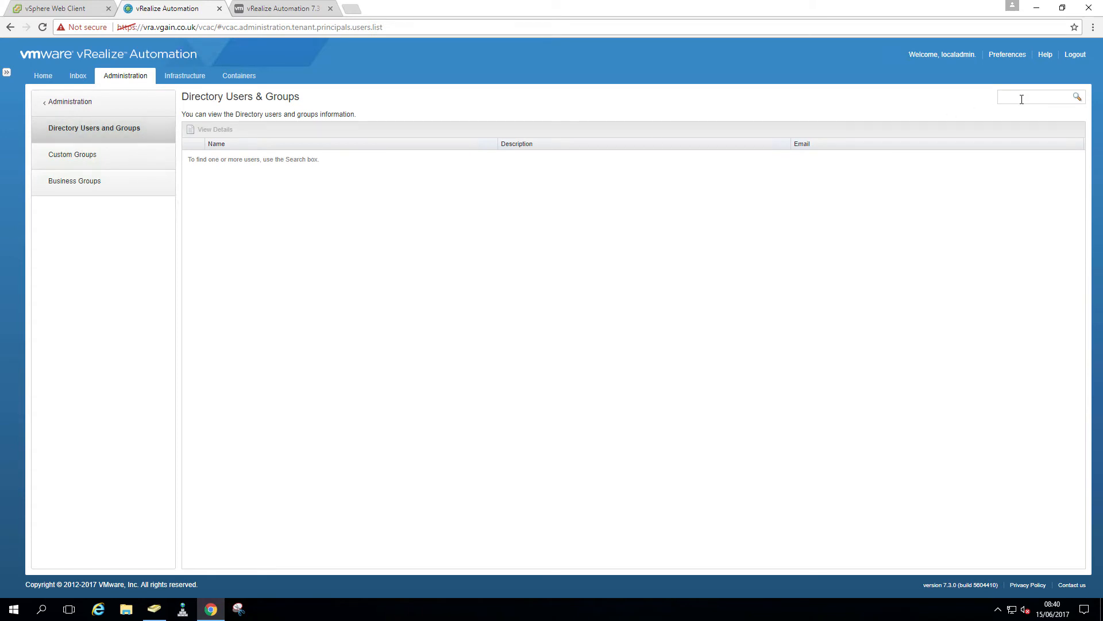
{"action": "type", "text": "domain admin"}
{"action": "key", "text": "Return"}
{"action": "left_click_drag", "start_coordinate": [1041, 98], "coordinate": [969, 99]}
{"action": "type", "text": "administrator"}
{"action": "key", "text": "Return"}
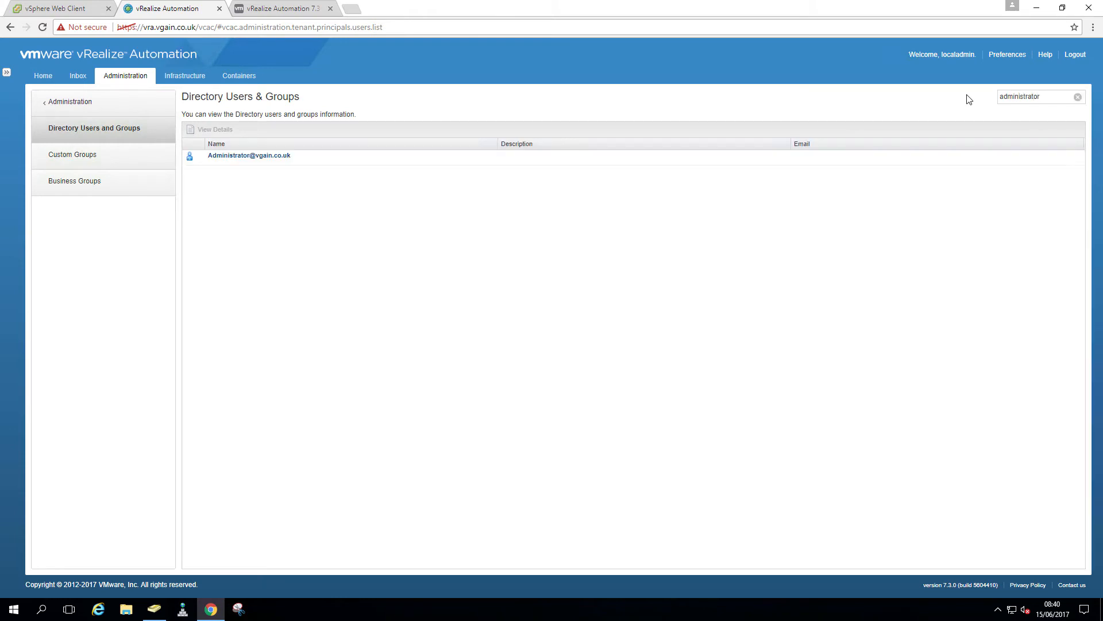
{"action": "left_click", "coordinate": [252, 157]}
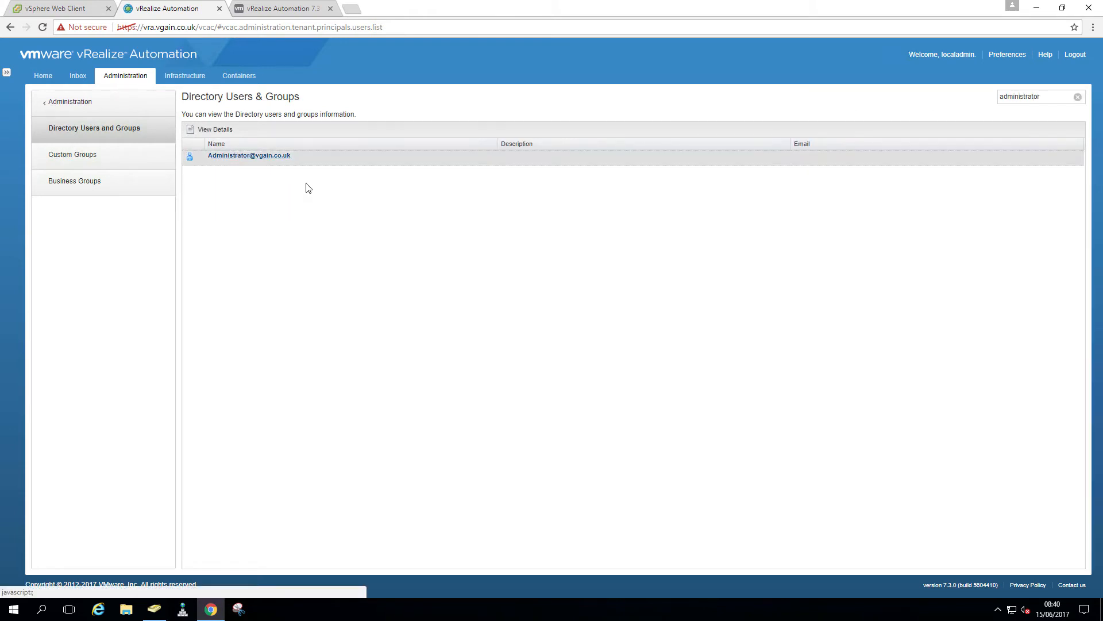
{"action": "left_click", "coordinate": [268, 156]}
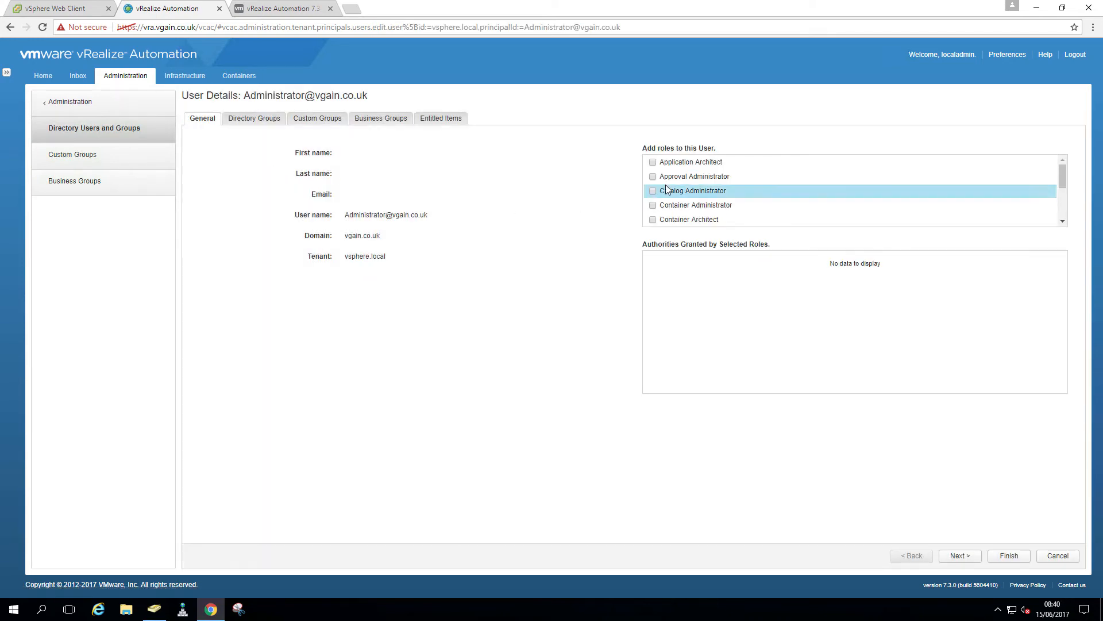
Tick every role for Administrator, from Application Architect through XaaS Architect
{"action": "left_click", "coordinate": [652, 162]}
{"action": "left_click", "coordinate": [653, 177]}
{"action": "left_click", "coordinate": [653, 190]}
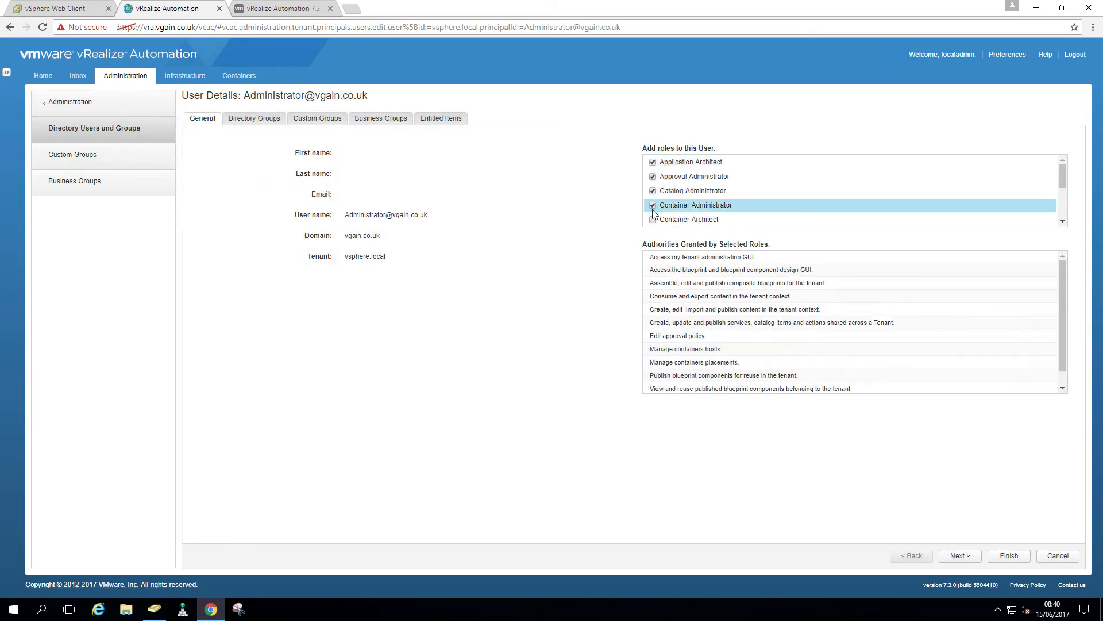
{"action": "left_click", "coordinate": [653, 205]}
{"action": "left_click", "coordinate": [653, 219]}
{"action": "scroll", "coordinate": [661, 222], "scroll_direction": "down", "scroll_amount": 3}
{"action": "left_click", "coordinate": [653, 218]}
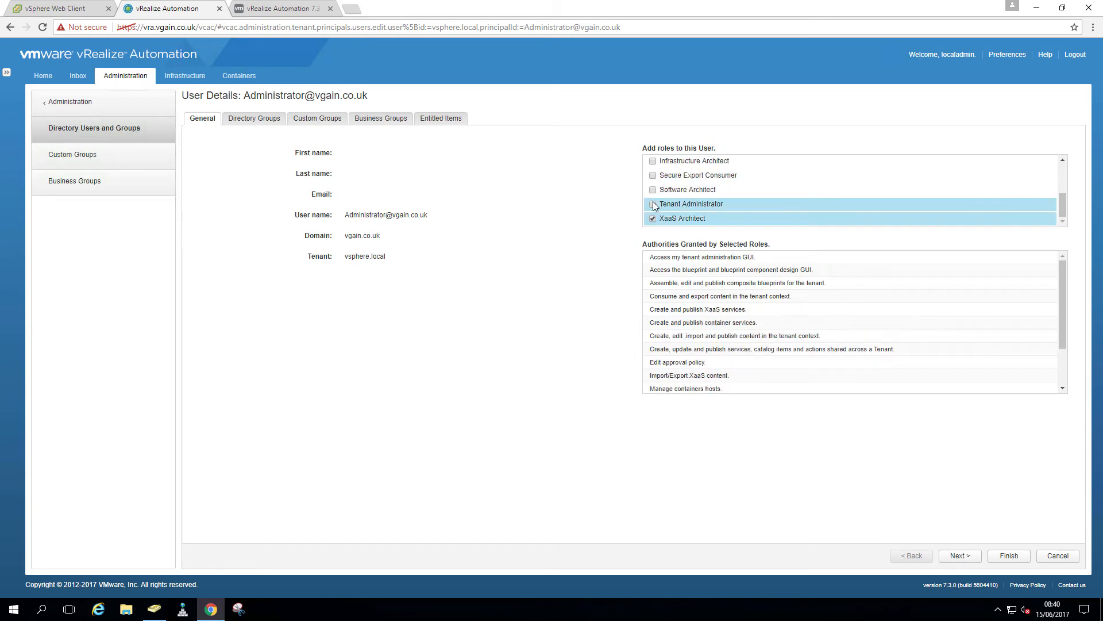
{"action": "left_click", "coordinate": [653, 190]}
{"action": "left_click", "coordinate": [653, 176]}
{"action": "left_click", "coordinate": [653, 162]}
{"action": "left_click", "coordinate": [653, 205]}
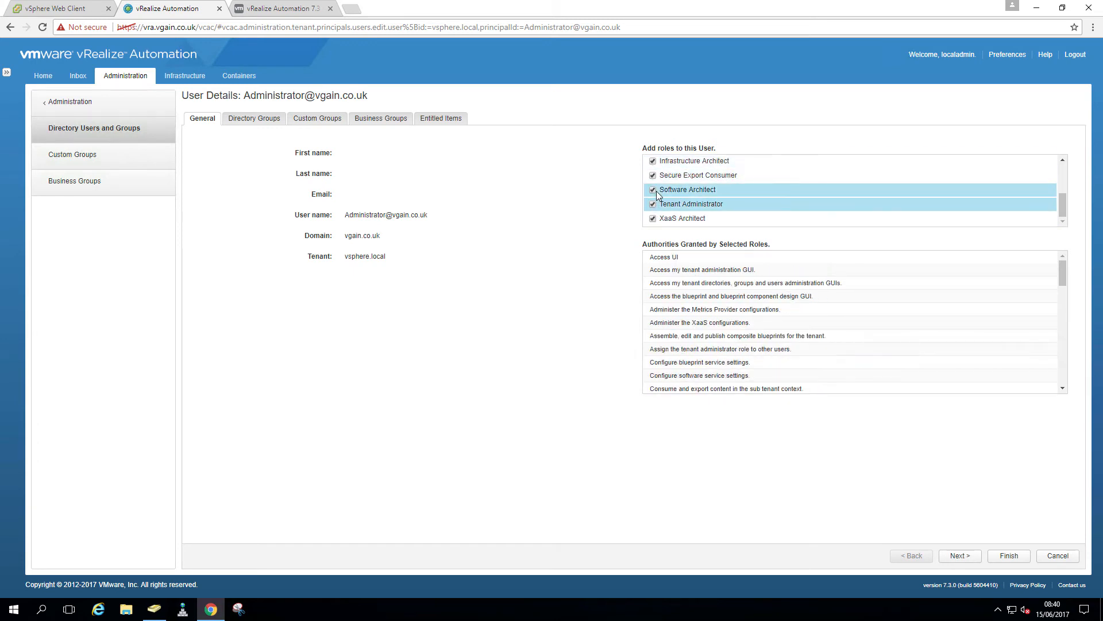
{"action": "scroll", "coordinate": [658, 196], "scroll_direction": "up", "scroll_amount": 1}
{"action": "left_click", "coordinate": [655, 204]}
{"action": "scroll", "coordinate": [684, 207], "scroll_direction": "down", "scroll_amount": 1}
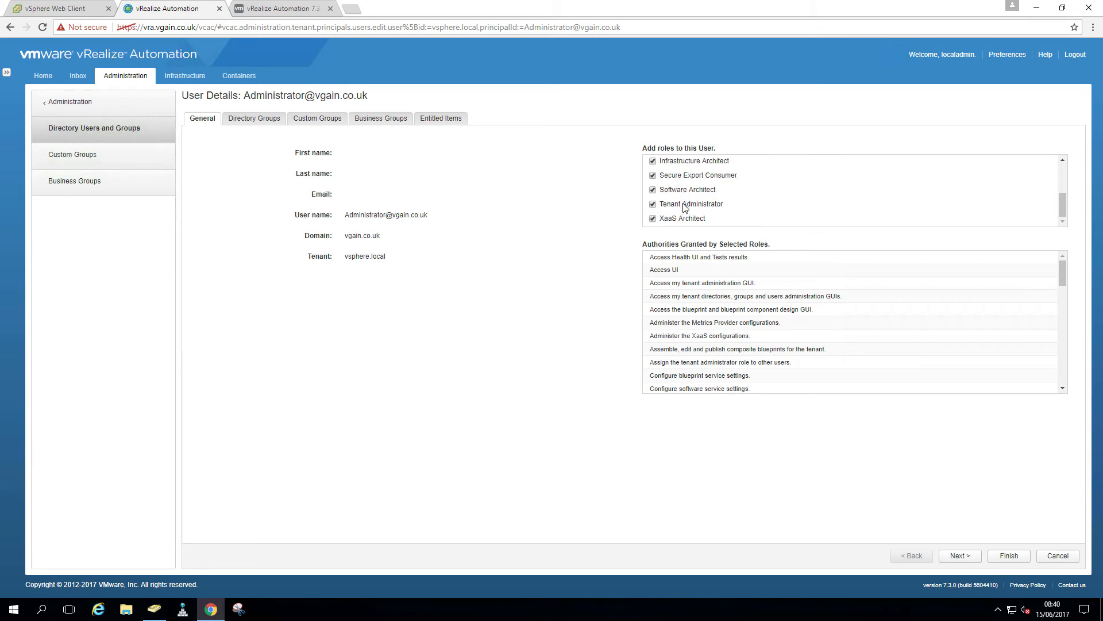
{"action": "scroll", "coordinate": [684, 208], "scroll_direction": "up", "scroll_amount": 3}
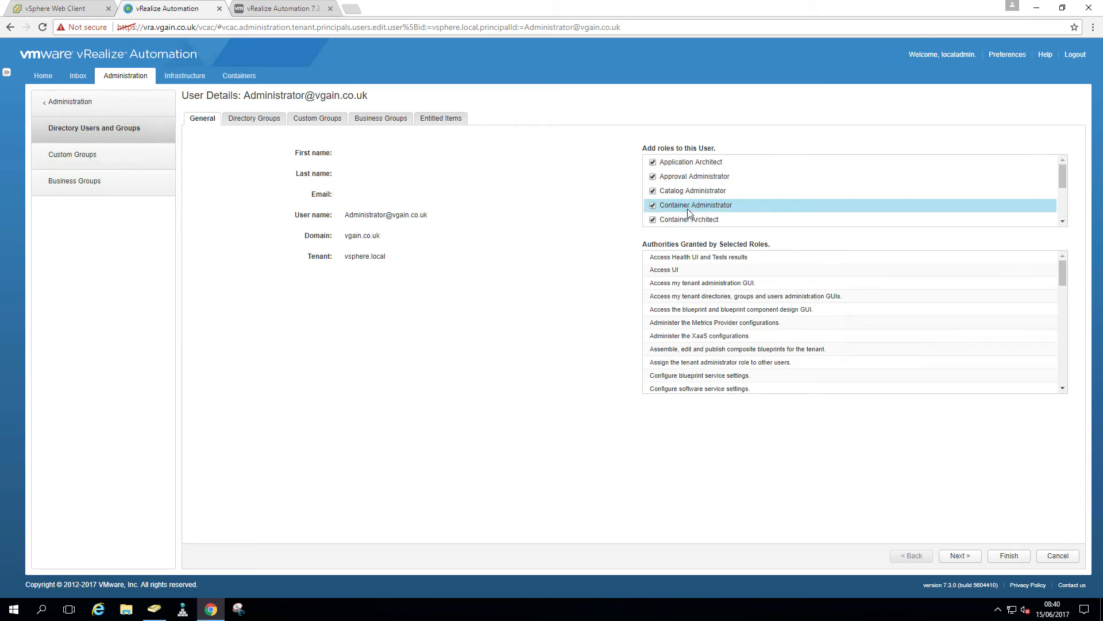
Advance past the directory and custom groups pages and finish to save Administrator's roles
{"action": "left_click", "coordinate": [960, 556]}
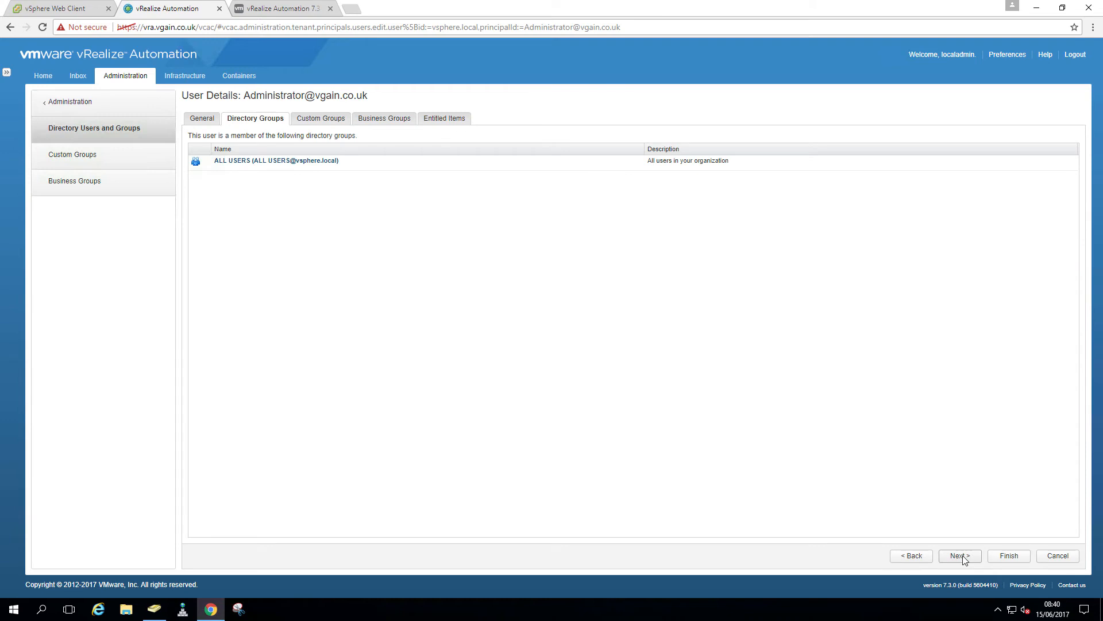
{"action": "left_click", "coordinate": [960, 556]}
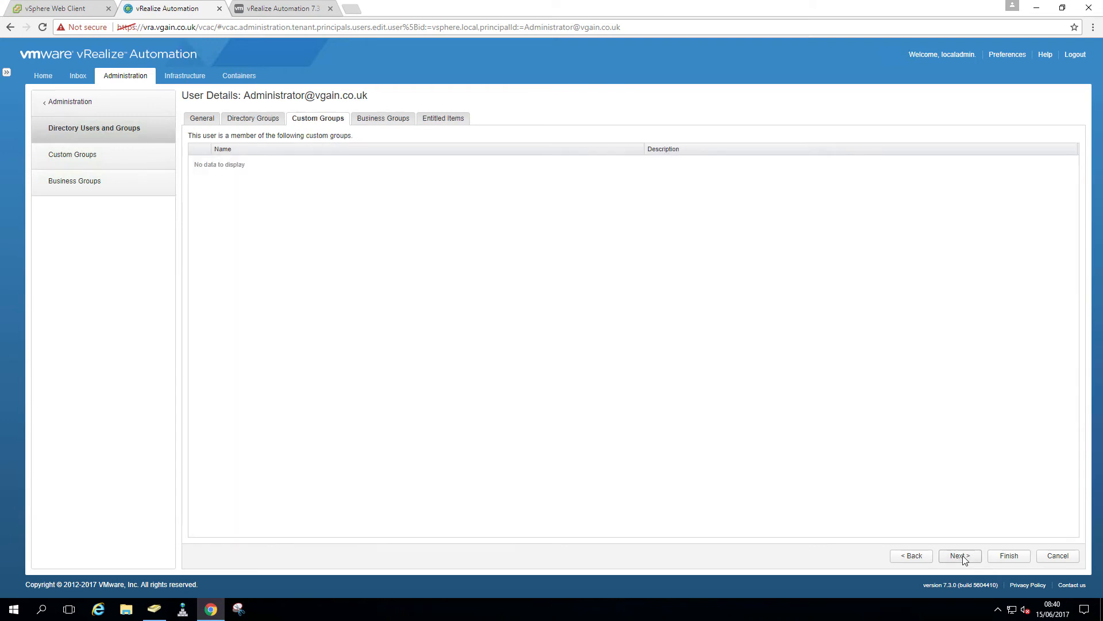
{"action": "left_click", "coordinate": [1009, 556]}
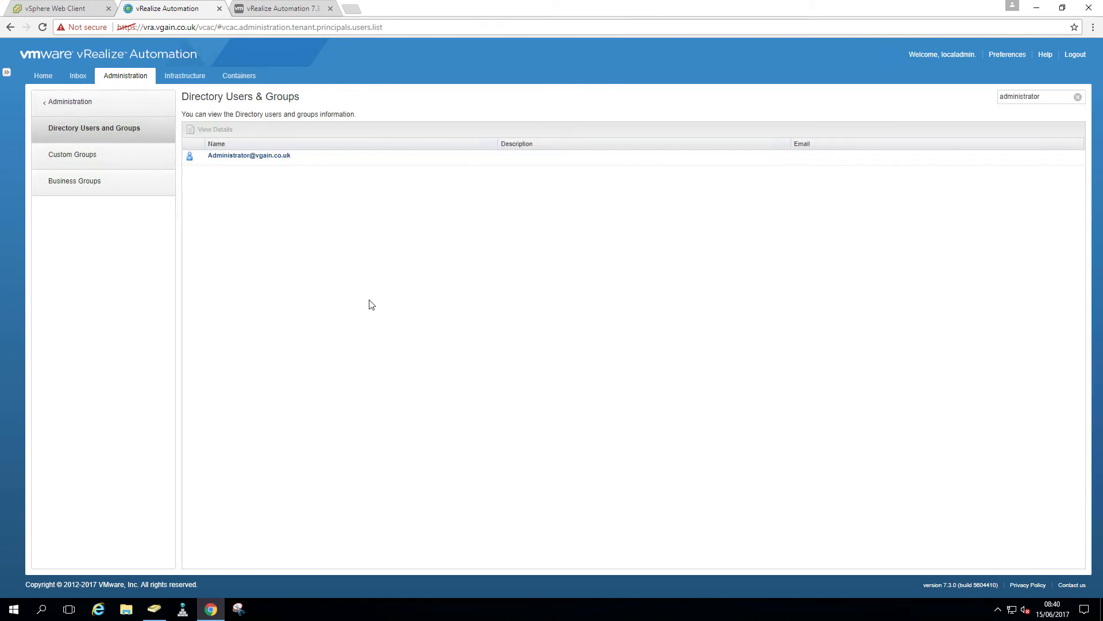
Search for 'vra-admin' and open the vRA Admin user's details
{"action": "left_click", "coordinate": [1078, 97]}
{"action": "left_click", "coordinate": [1046, 98]}
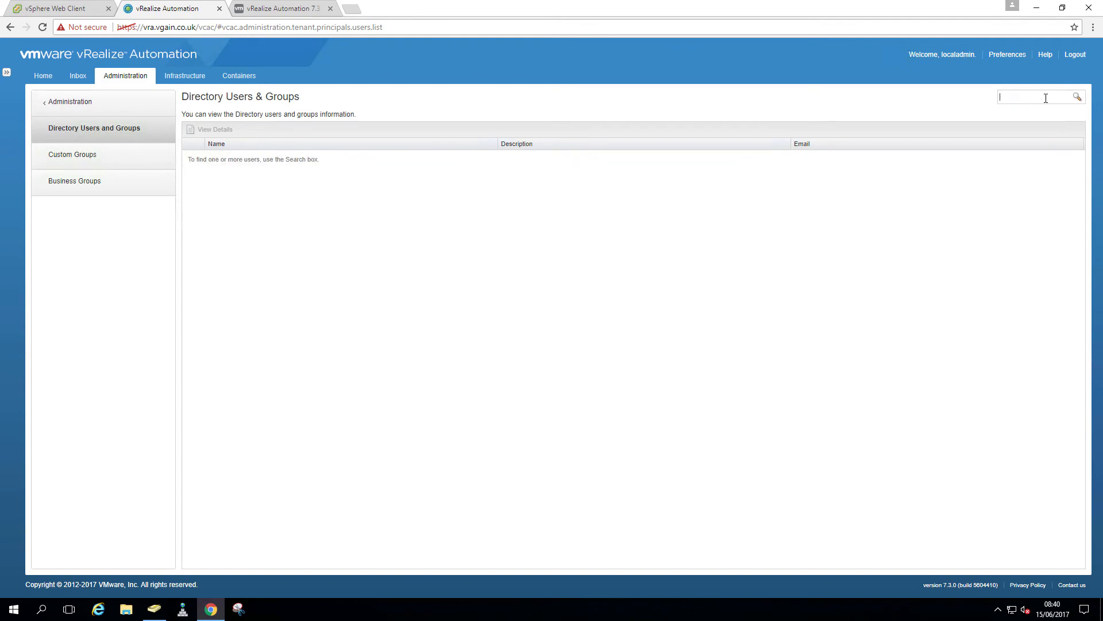
{"action": "type", "text": "vra-admin"}
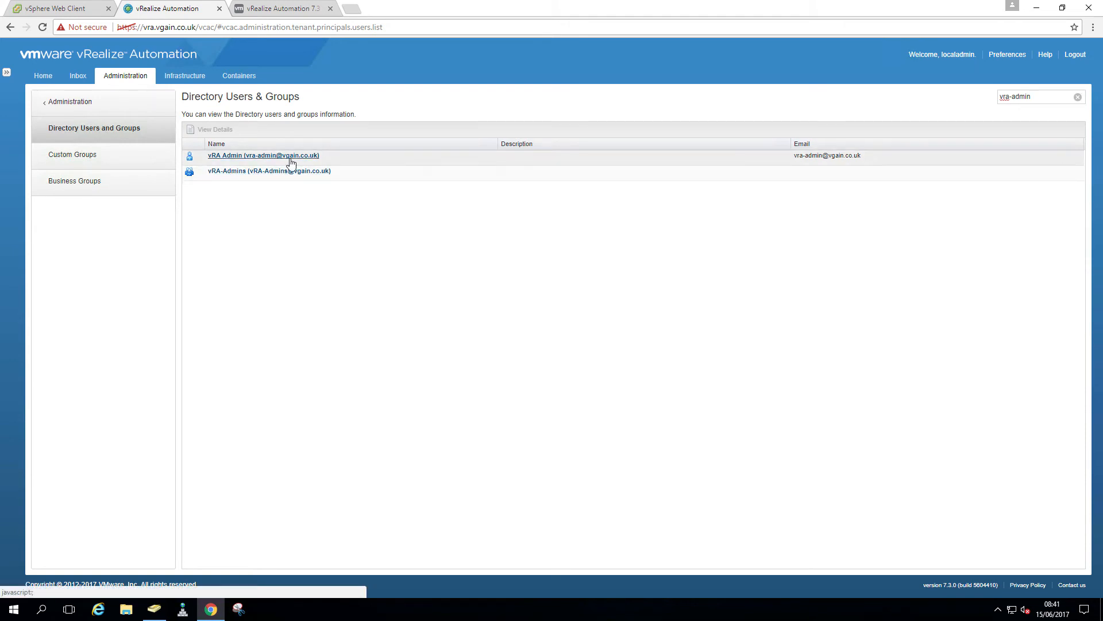
{"action": "left_click", "coordinate": [291, 157]}
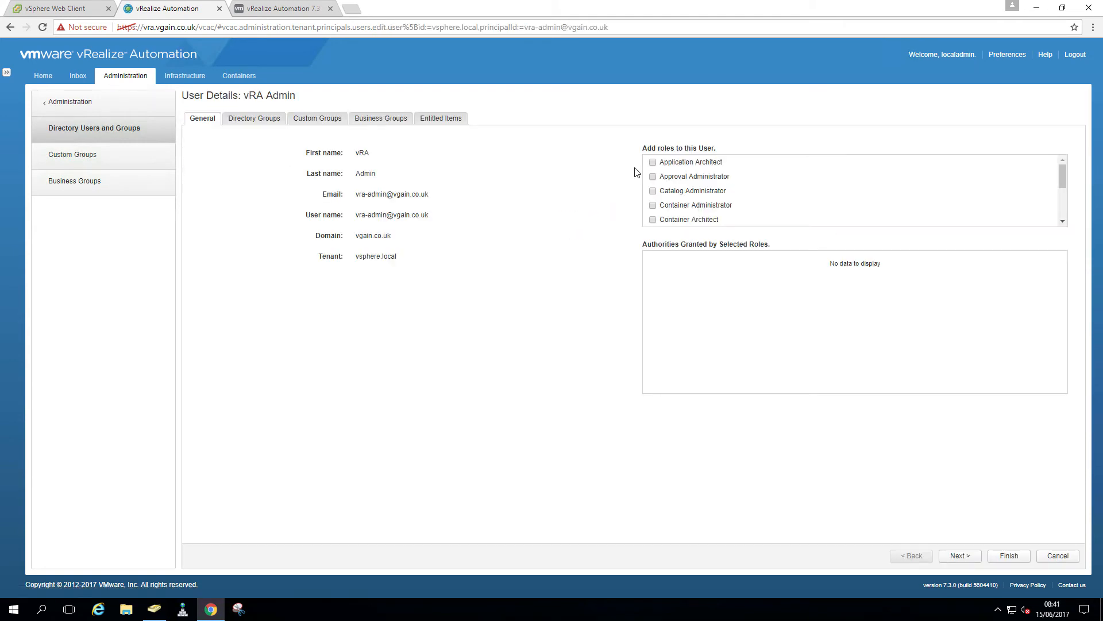
Tick all roles for vRA Admin, Application Architect through XaaS Architect, and view its directory groups
{"action": "left_click", "coordinate": [652, 163]}
{"action": "left_click", "coordinate": [652, 176]}
{"action": "left_click", "coordinate": [652, 191]}
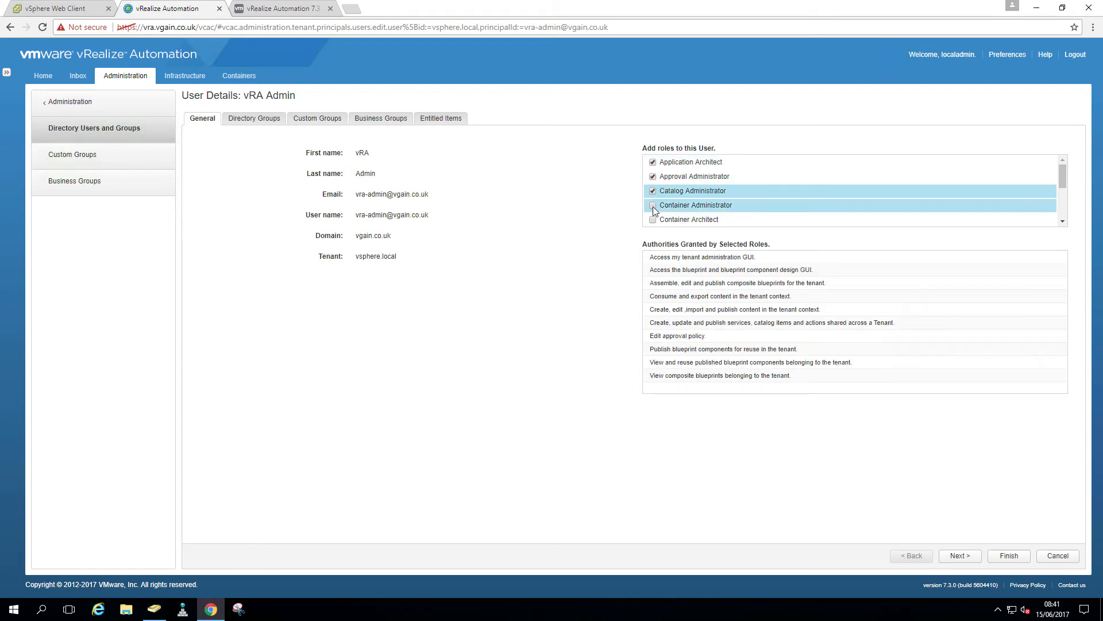
{"action": "left_click", "coordinate": [653, 206]}
{"action": "left_click", "coordinate": [653, 220]}
{"action": "scroll", "coordinate": [1062, 223], "scroll_direction": "down", "scroll_amount": 1}
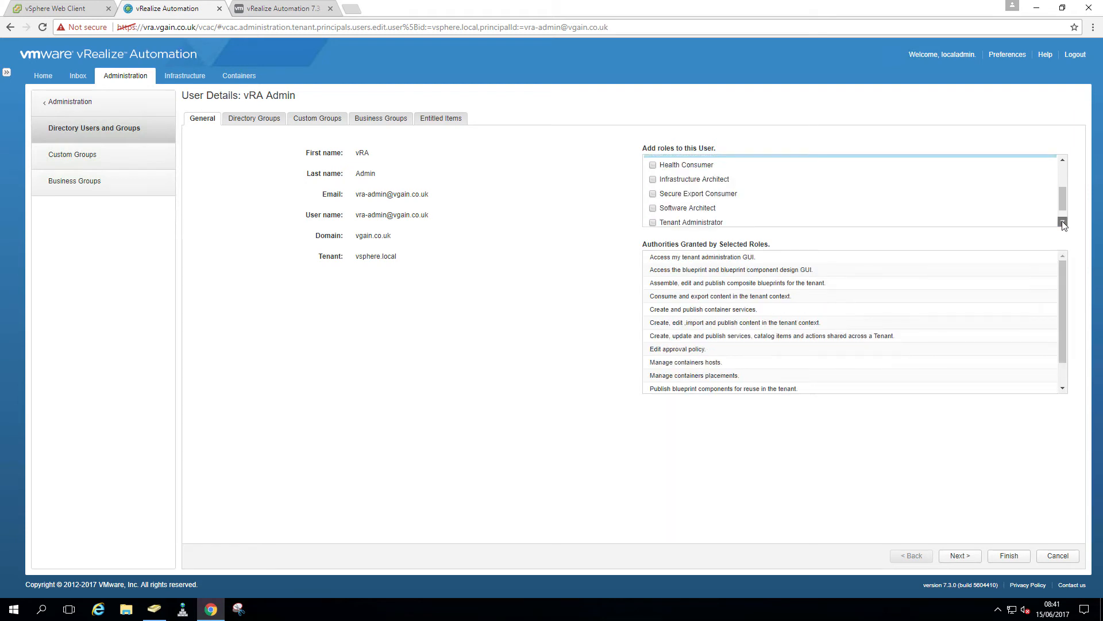
{"action": "left_click", "coordinate": [653, 222]}
{"action": "left_click", "coordinate": [653, 207]}
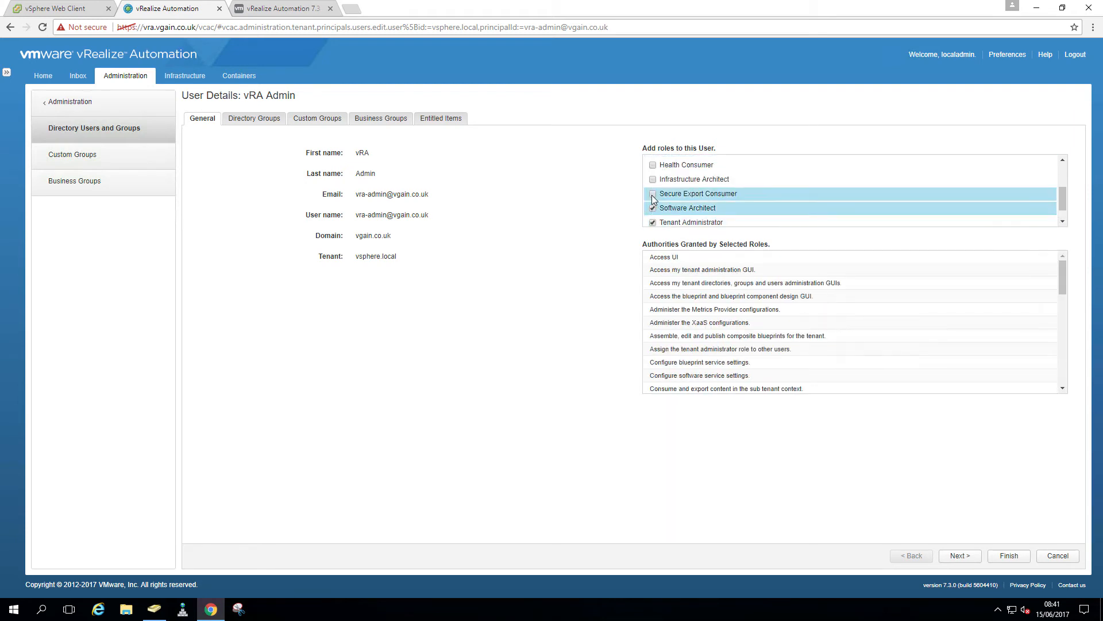
{"action": "left_click", "coordinate": [653, 193]}
{"action": "left_click", "coordinate": [653, 178]}
{"action": "left_click", "coordinate": [653, 166]}
{"action": "scroll", "coordinate": [657, 190], "scroll_direction": "up", "scroll_amount": 1}
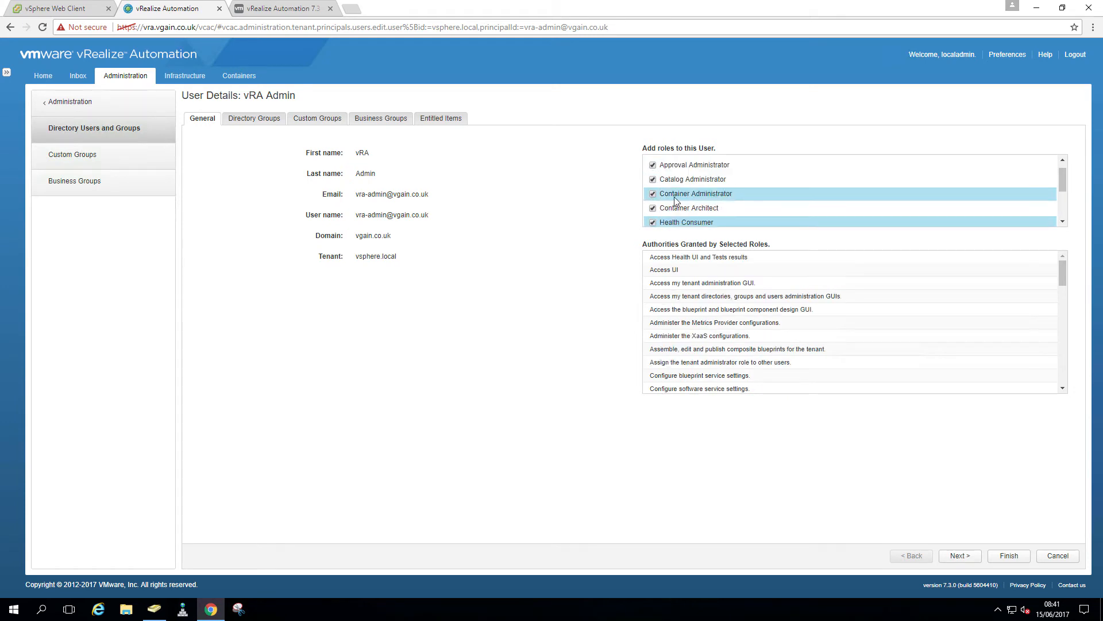
{"action": "scroll", "coordinate": [659, 201], "scroll_direction": "down", "scroll_amount": 2}
{"action": "left_click", "coordinate": [652, 219]}
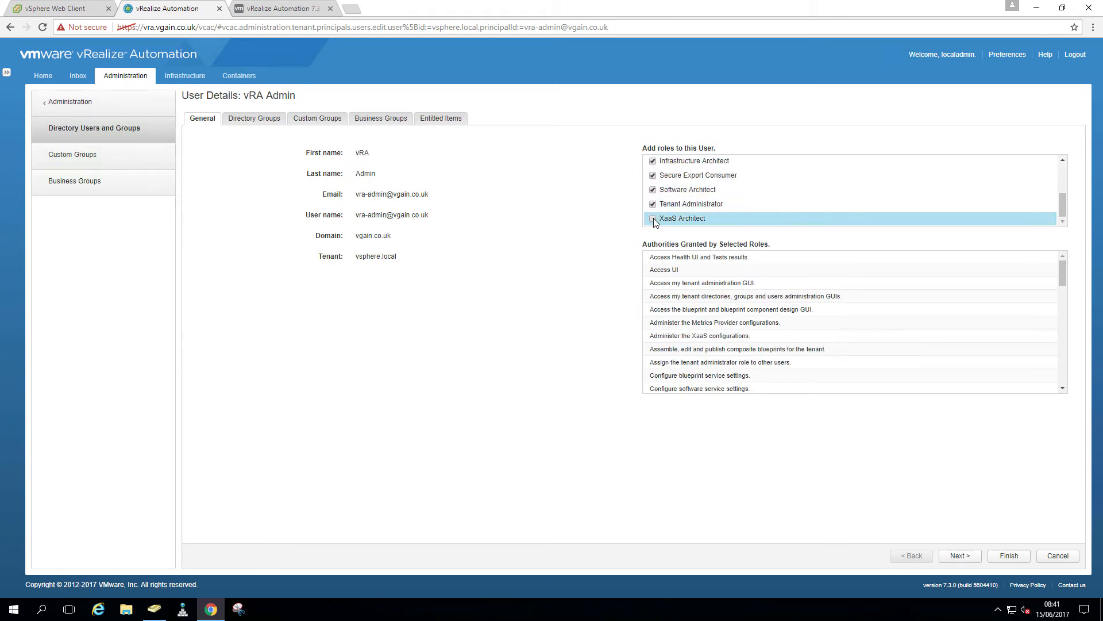
{"action": "left_click", "coordinate": [968, 556]}
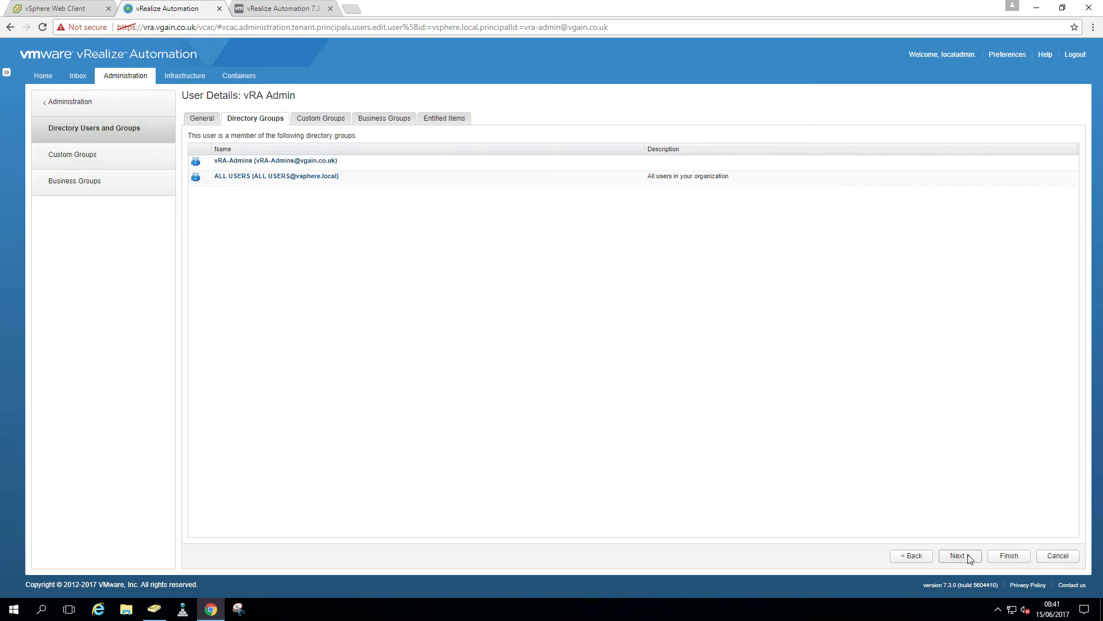
Save the vRA Admin user's roles and clear the user search
{"action": "left_click", "coordinate": [1009, 556]}
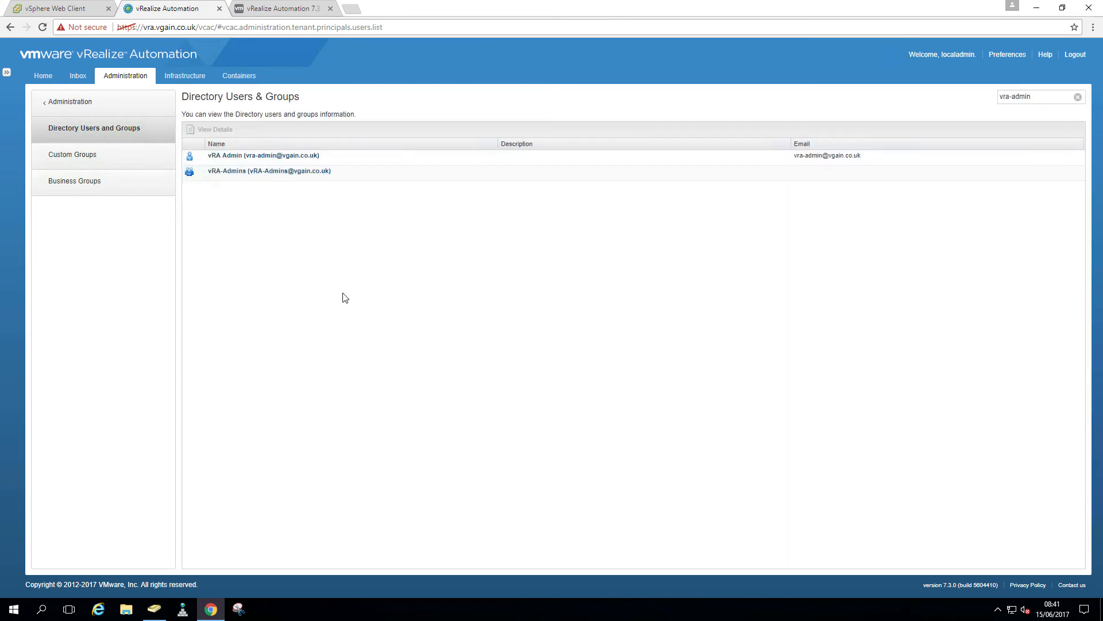
{"action": "left_click", "coordinate": [1078, 99]}
{"action": "left_click", "coordinate": [1037, 97]}
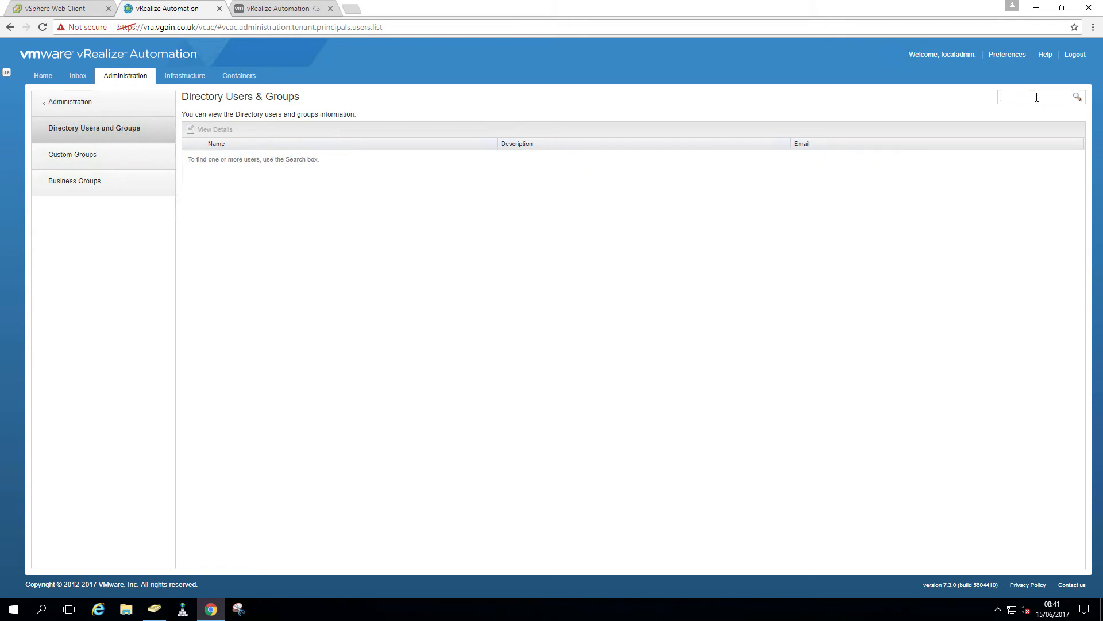
Confirm the six members of vRA-Admins in Active Directory, then return to the browser
{"action": "left_click", "coordinate": [154, 609]}
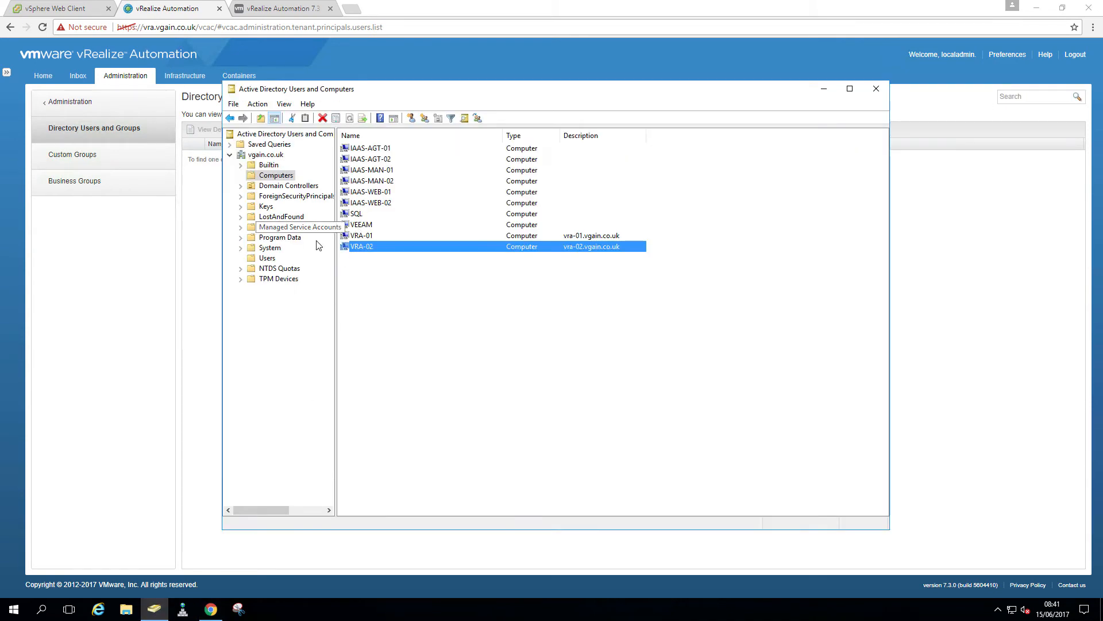
{"action": "left_click", "coordinate": [268, 259]}
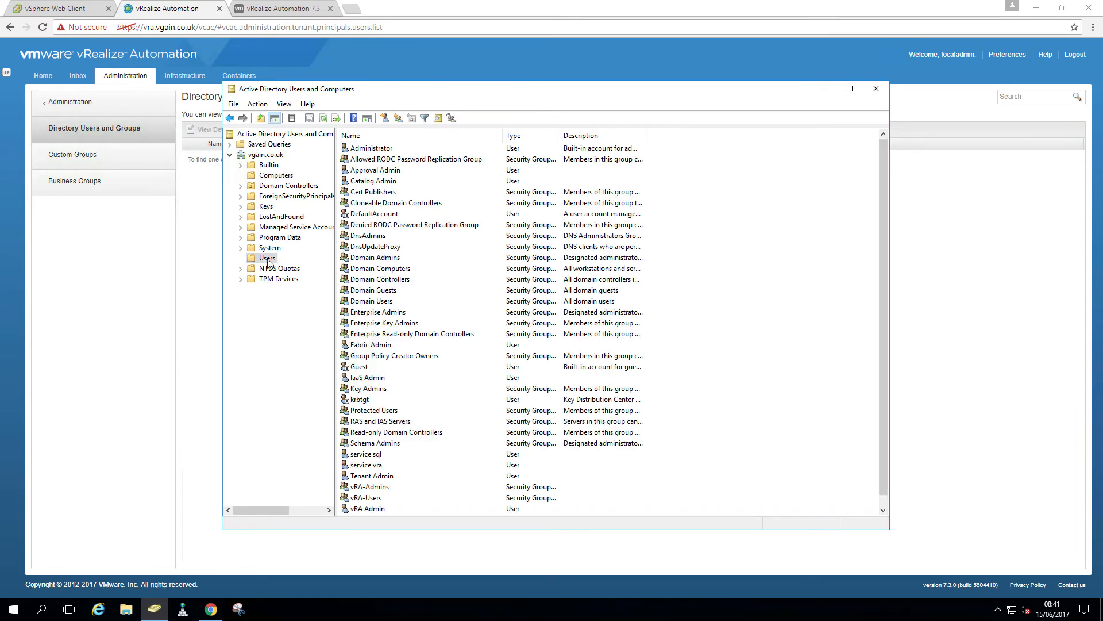
{"action": "double_click", "coordinate": [383, 489]}
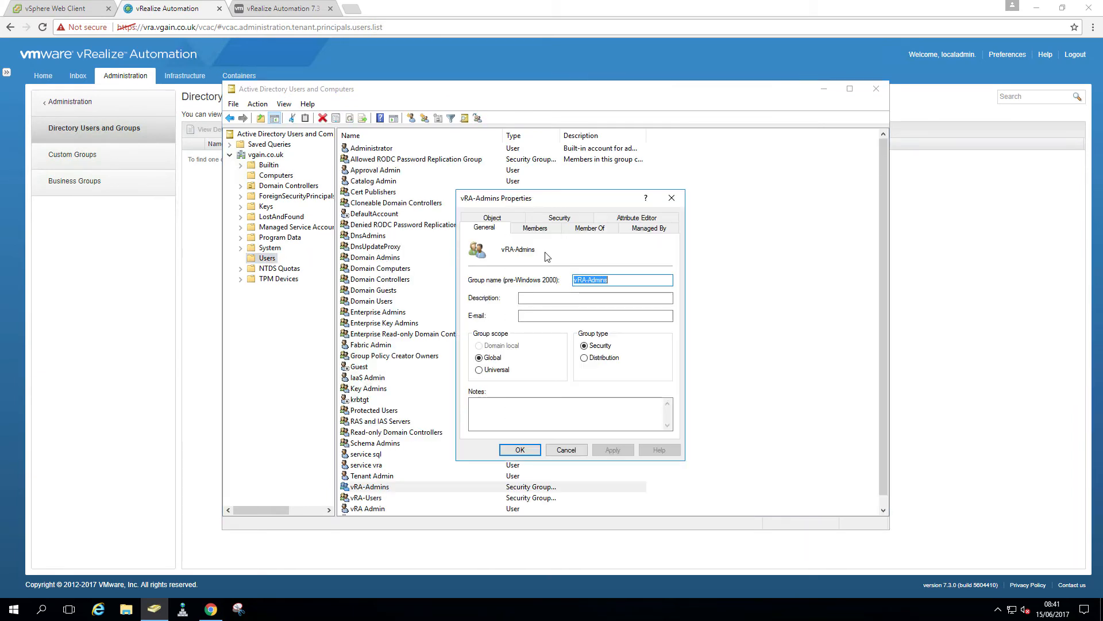
{"action": "left_click", "coordinate": [535, 228]}
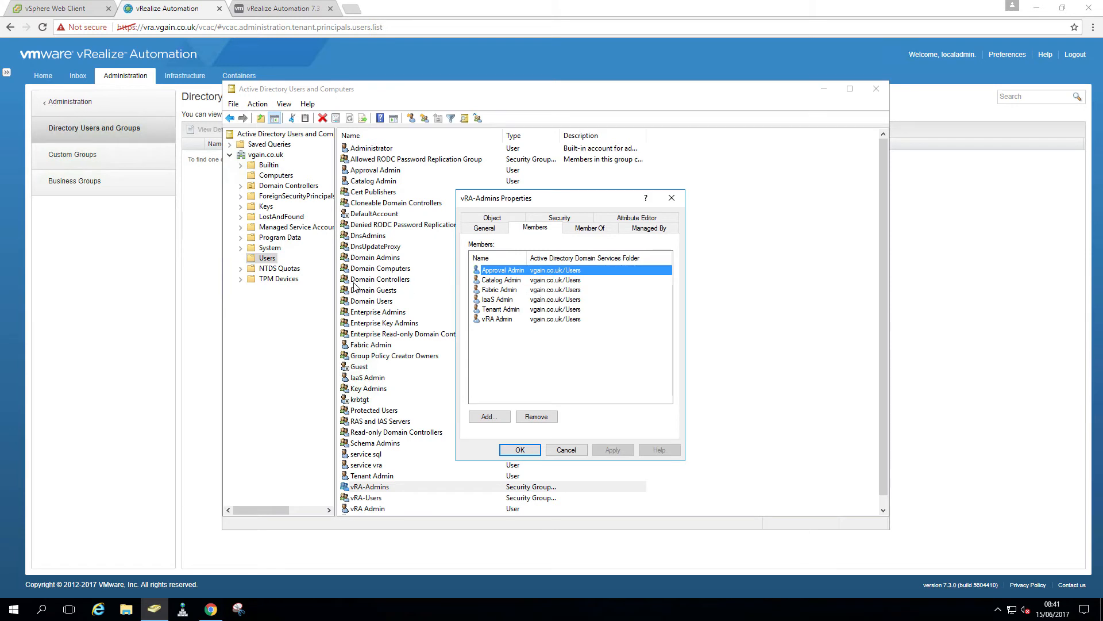
{"action": "left_click", "coordinate": [188, 266]}
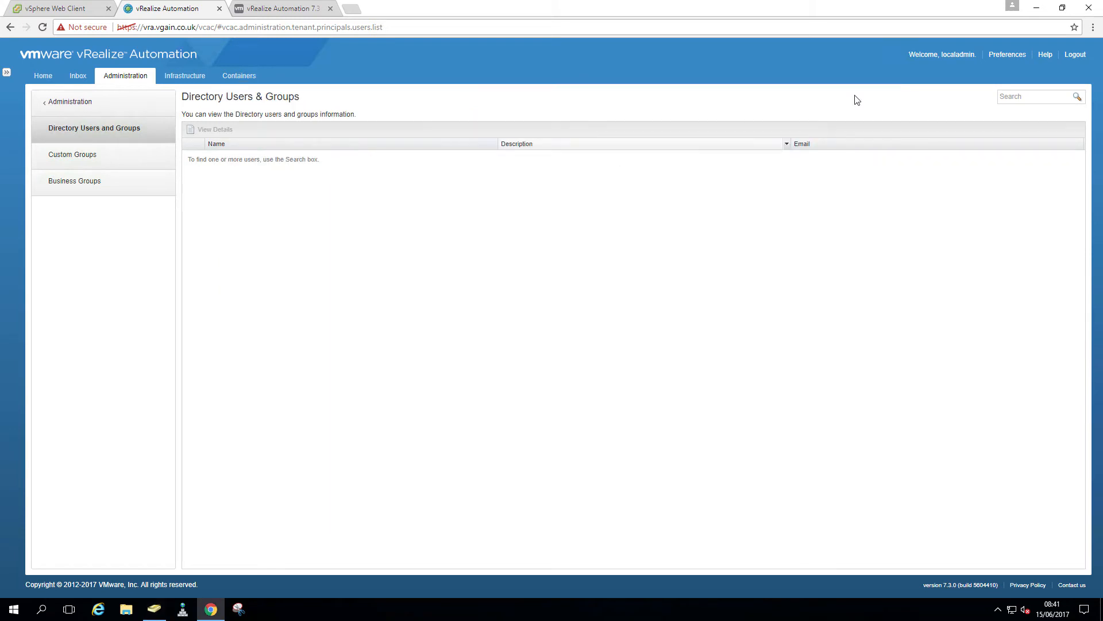
Search 'appro', open the Approval Admin user, and tick the Approval Administrator role
{"action": "left_click", "coordinate": [1030, 99]}
{"action": "type", "text": "approval"}
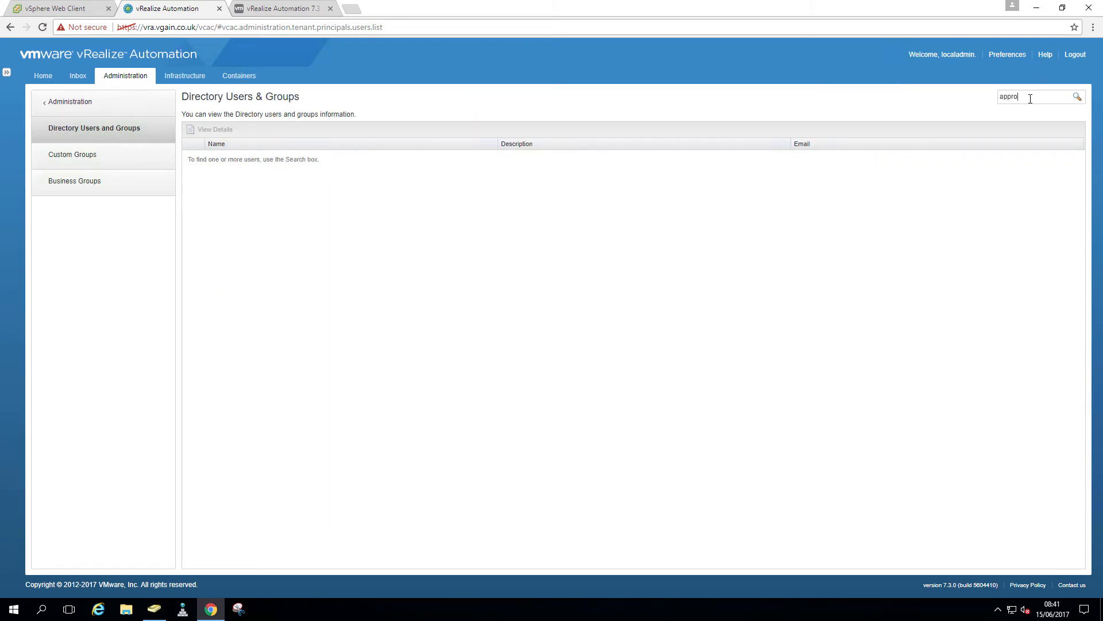
{"action": "key", "text": "Return"}
{"action": "left_click", "coordinate": [333, 154]}
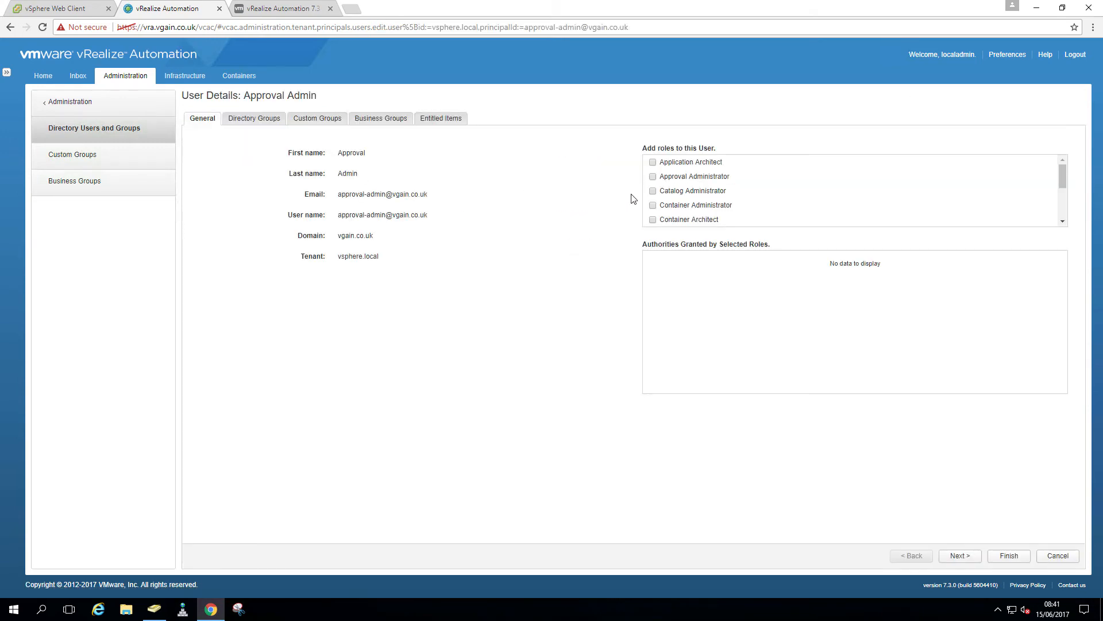
{"action": "left_click", "coordinate": [653, 177]}
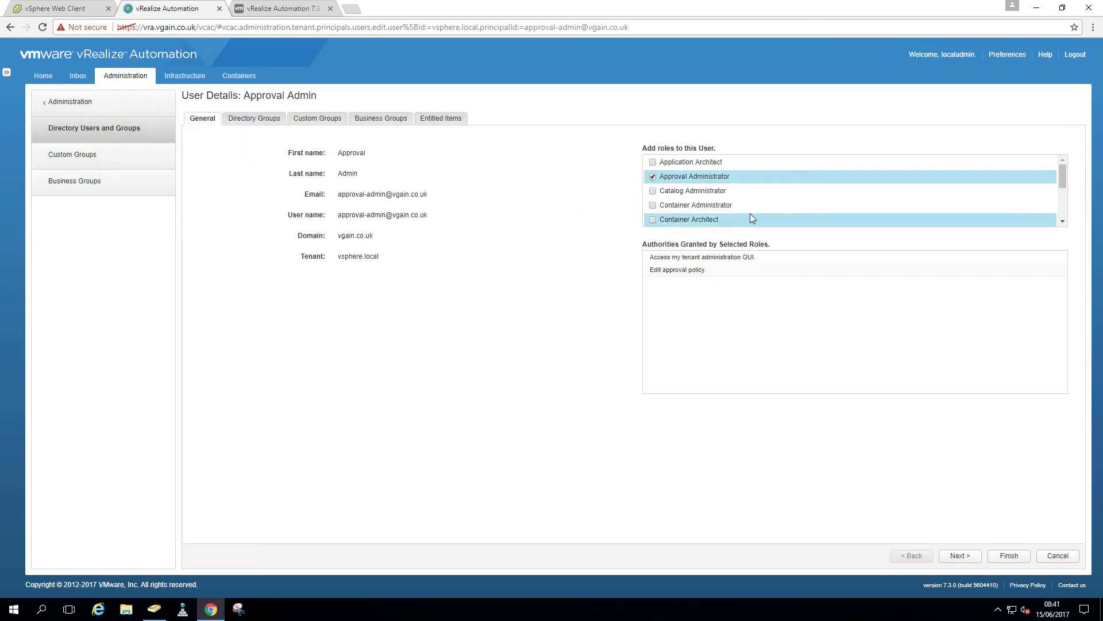
{"action": "scroll", "coordinate": [756, 202], "scroll_direction": "down", "scroll_amount": 5}
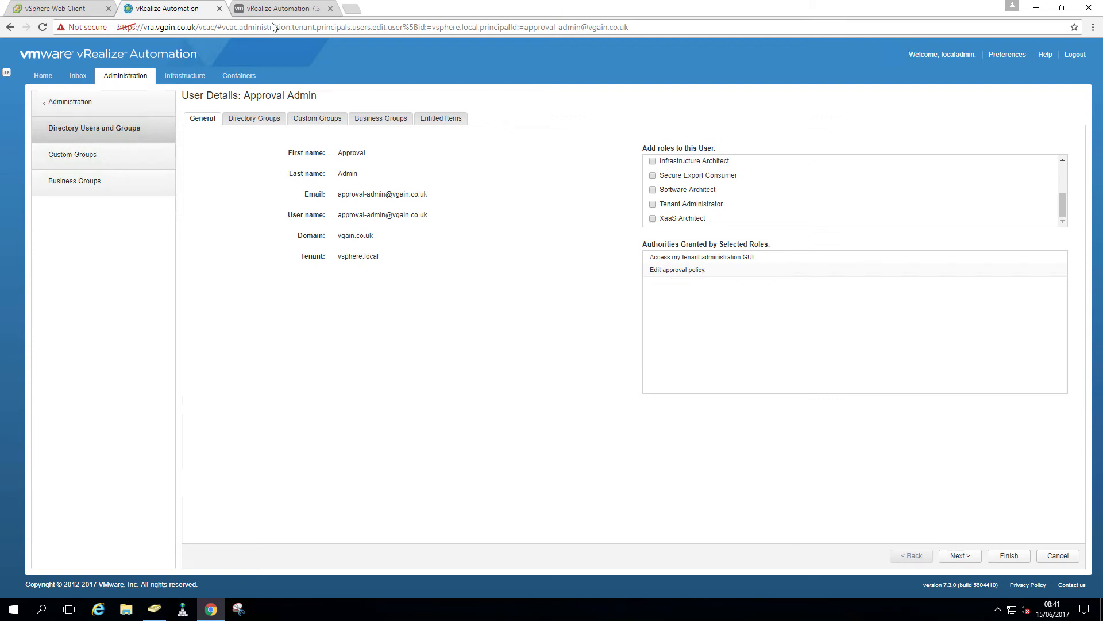
{"action": "left_click", "coordinate": [282, 9]}
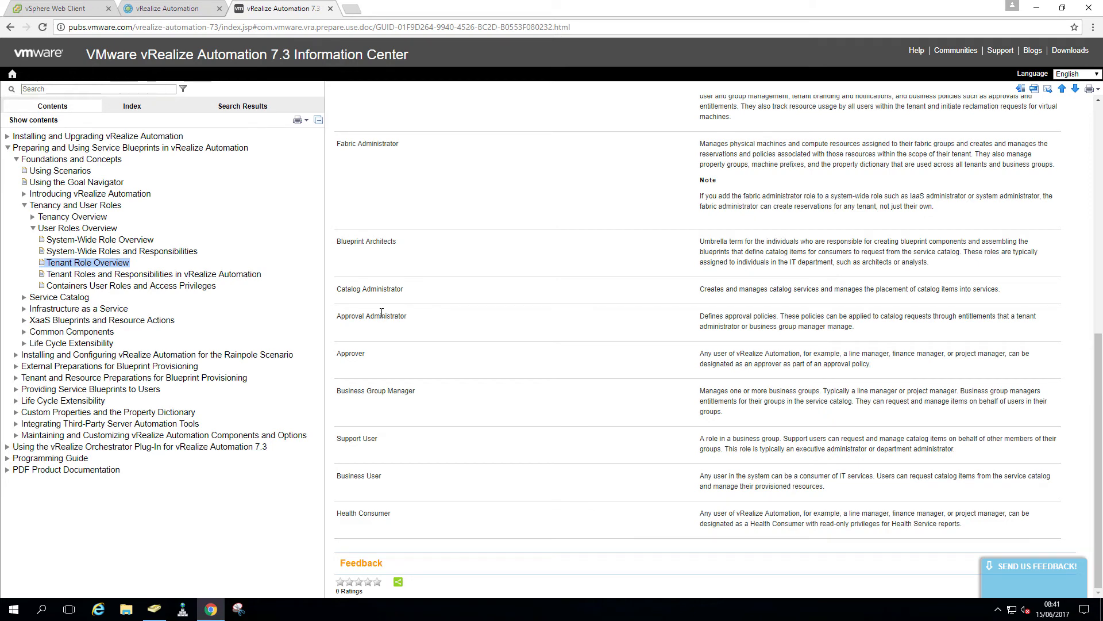
{"action": "left_click", "coordinate": [141, 276]}
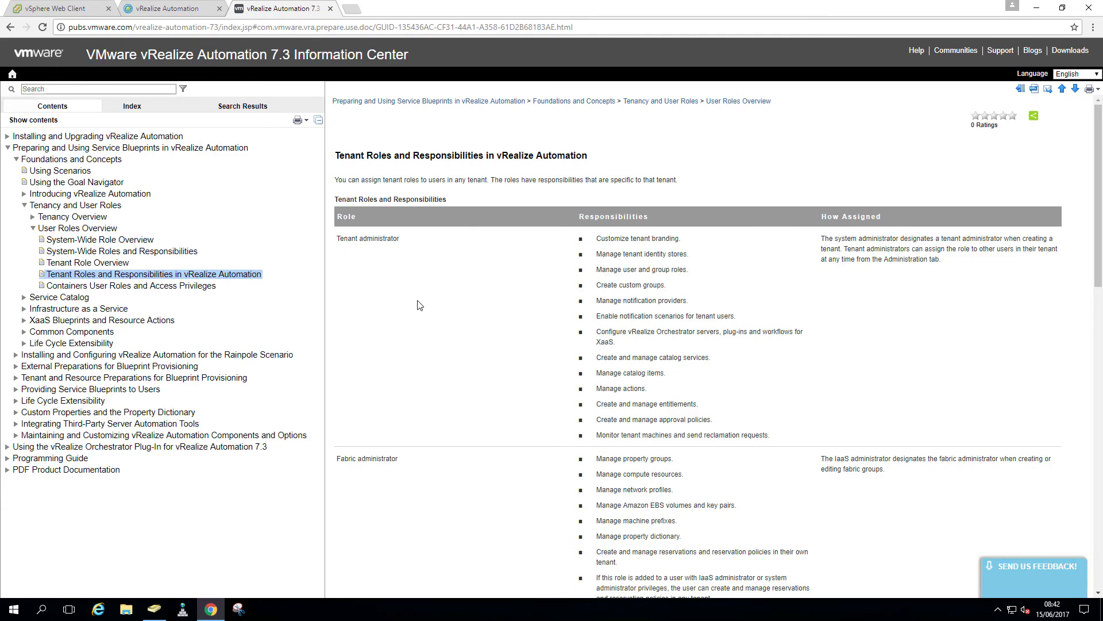
{"action": "scroll", "coordinate": [420, 304], "scroll_direction": "down", "scroll_amount": 6}
{"action": "scroll", "coordinate": [419, 301], "scroll_direction": "down", "scroll_amount": 3}
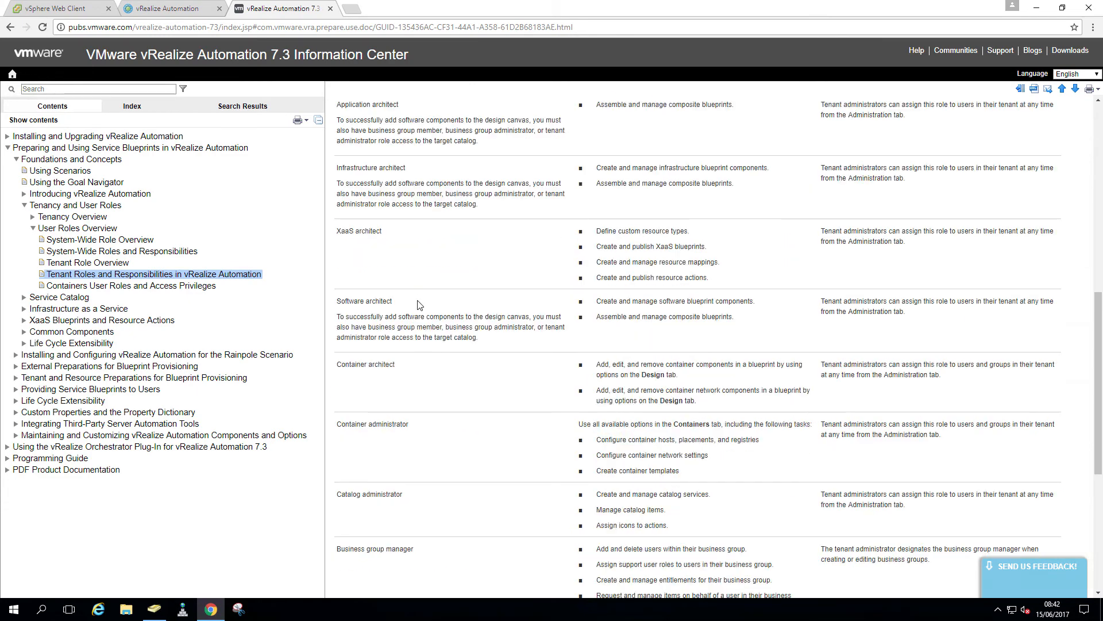
{"action": "scroll", "coordinate": [420, 304], "scroll_direction": "down", "scroll_amount": 1}
{"action": "scroll", "coordinate": [419, 301], "scroll_direction": "up", "scroll_amount": 4}
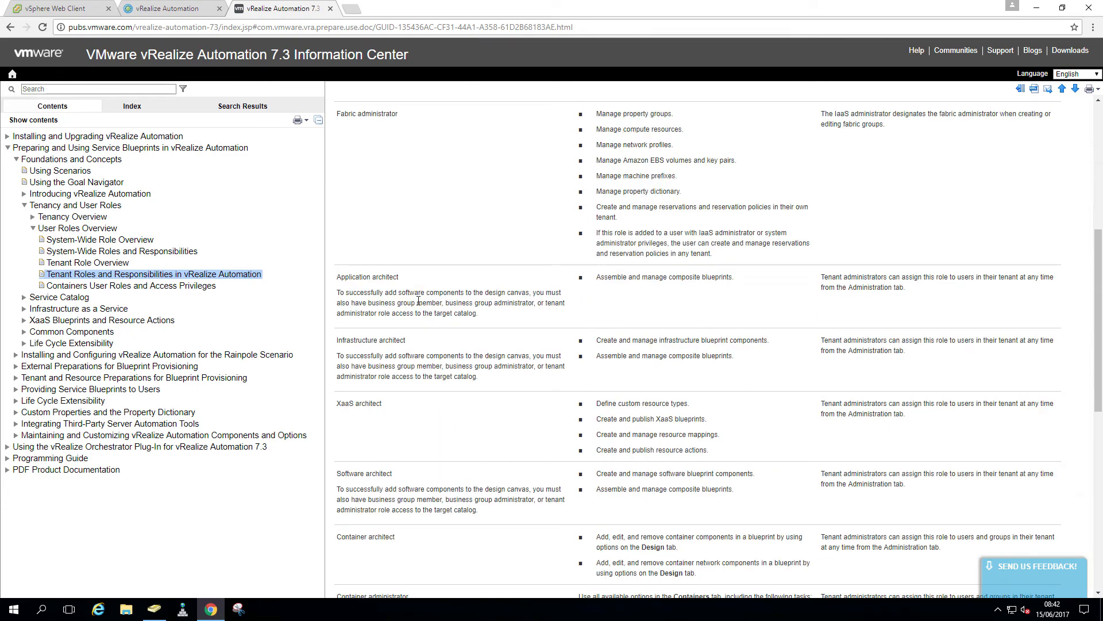
{"action": "scroll", "coordinate": [418, 302], "scroll_direction": "up", "scroll_amount": 6}
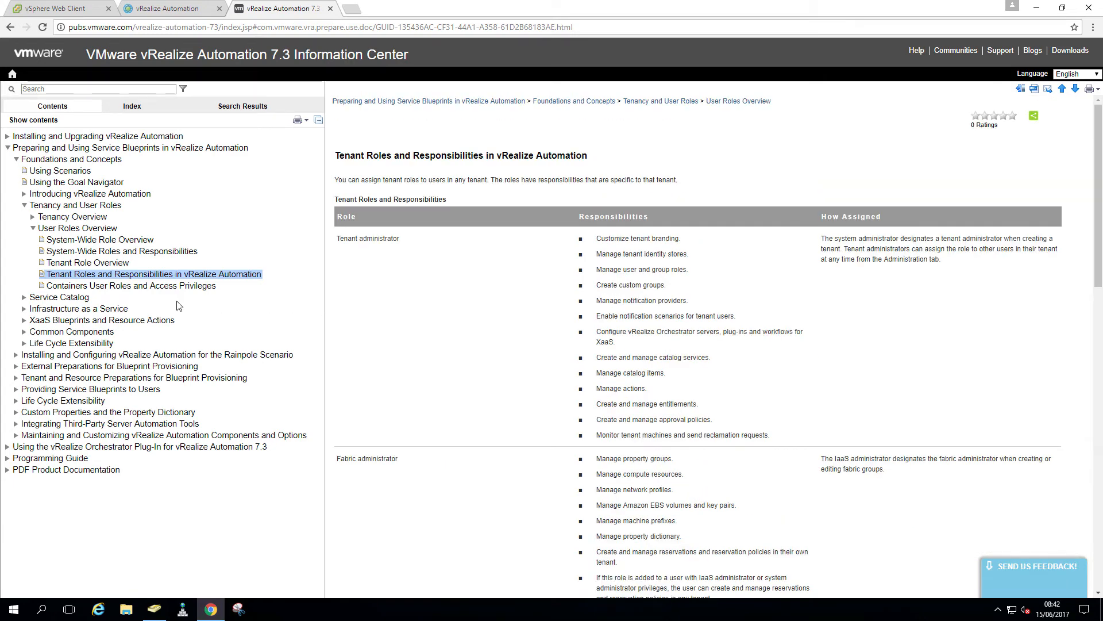
{"action": "left_click", "coordinate": [123, 253]}
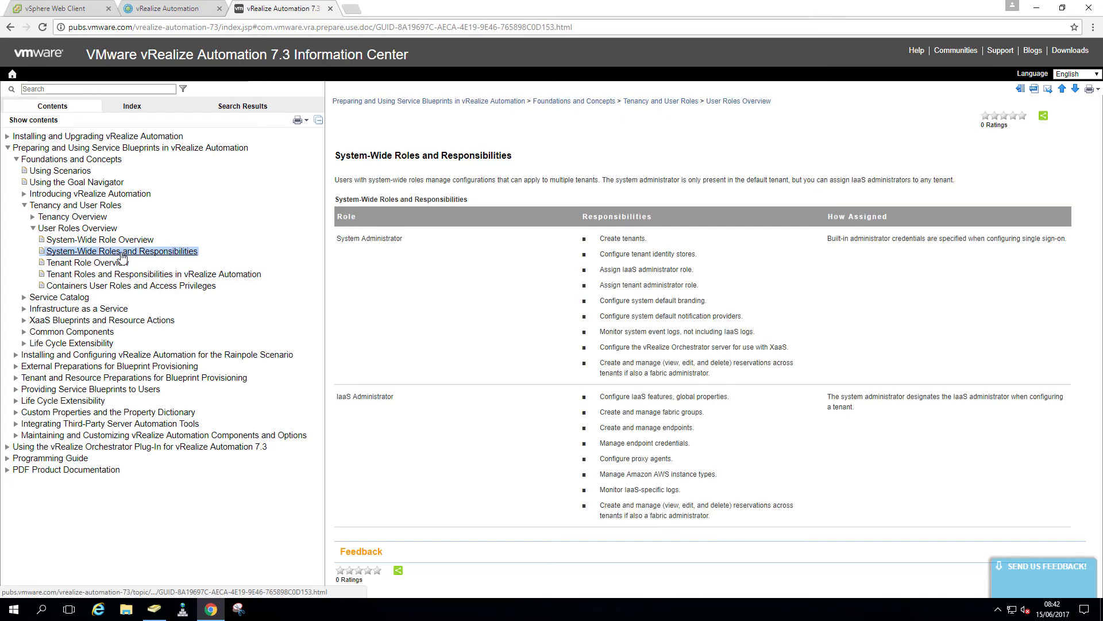
{"action": "left_click", "coordinate": [111, 274]}
{"action": "left_click", "coordinate": [109, 263]}
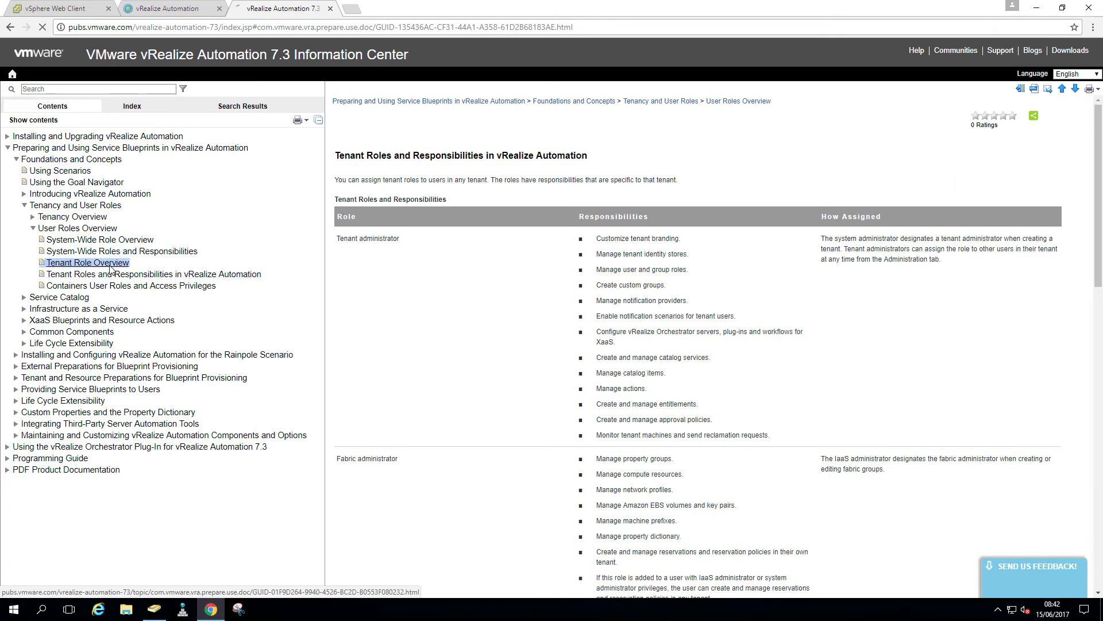
{"action": "left_click", "coordinate": [115, 287]}
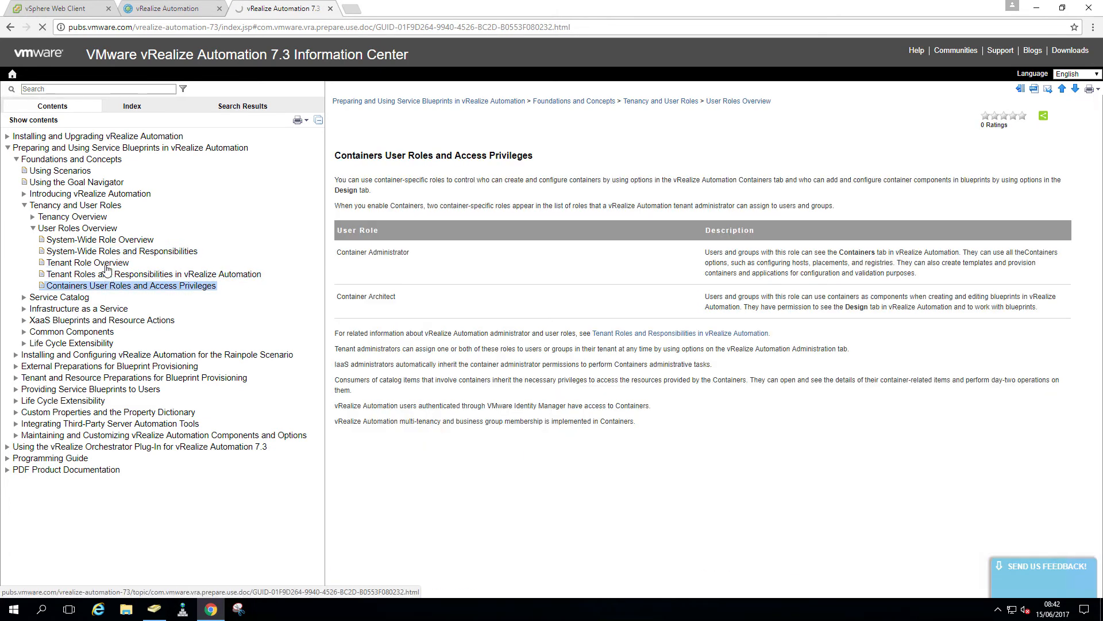
{"action": "left_click", "coordinate": [115, 262]}
{"action": "scroll", "coordinate": [505, 295], "scroll_direction": "down", "scroll_amount": 6}
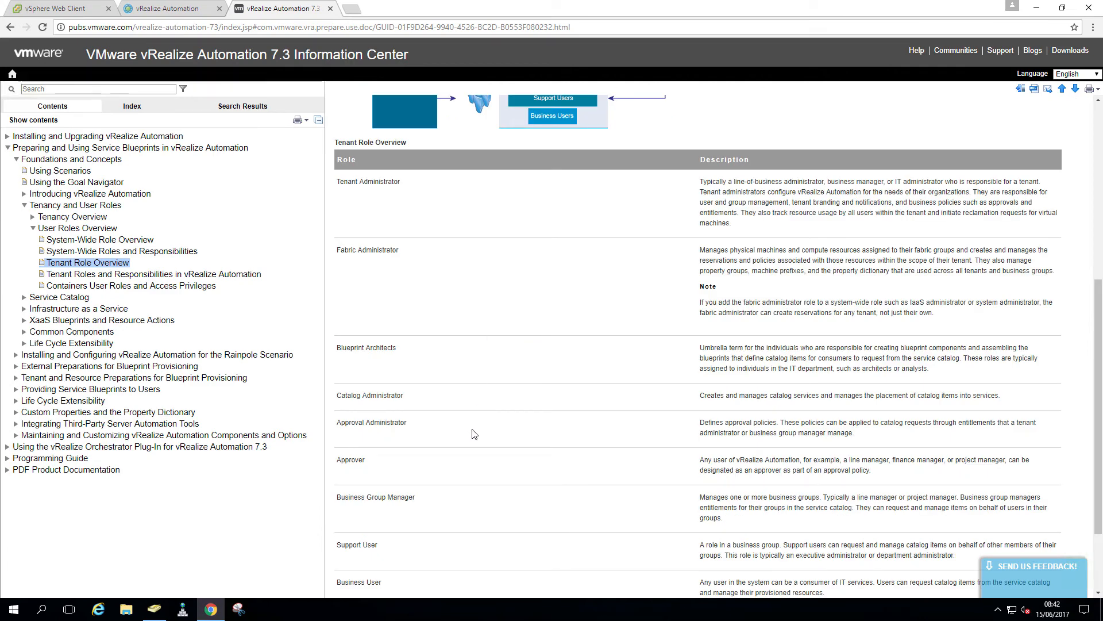
{"action": "left_click", "coordinate": [169, 9]}
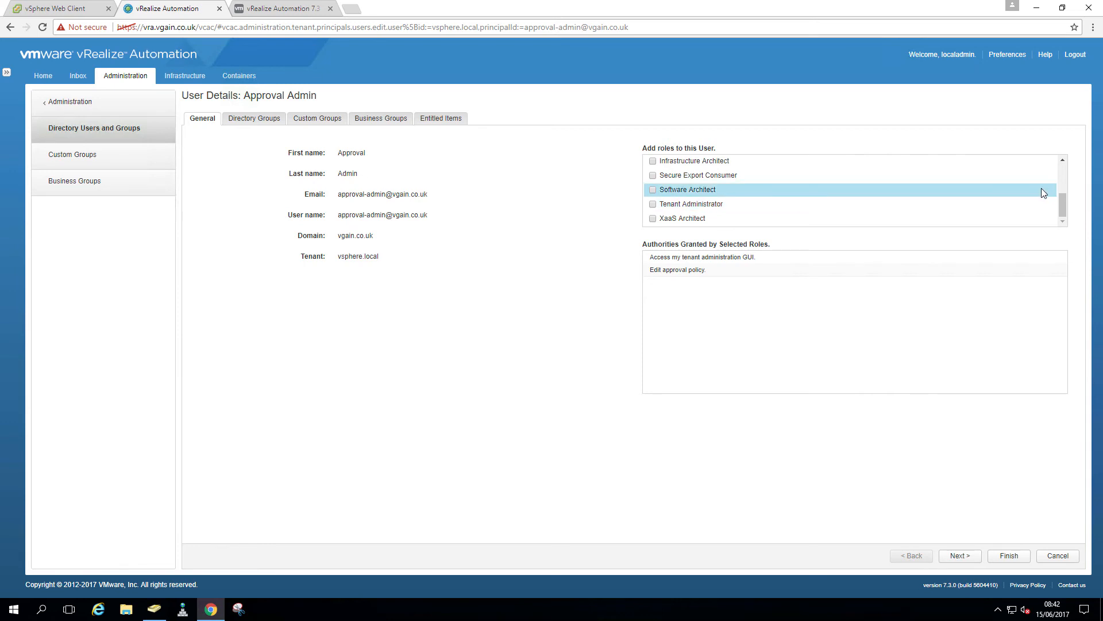
Review Approval Admin's role list and finish to save the Approval Administrator role
{"action": "left_click", "coordinate": [1063, 161]}
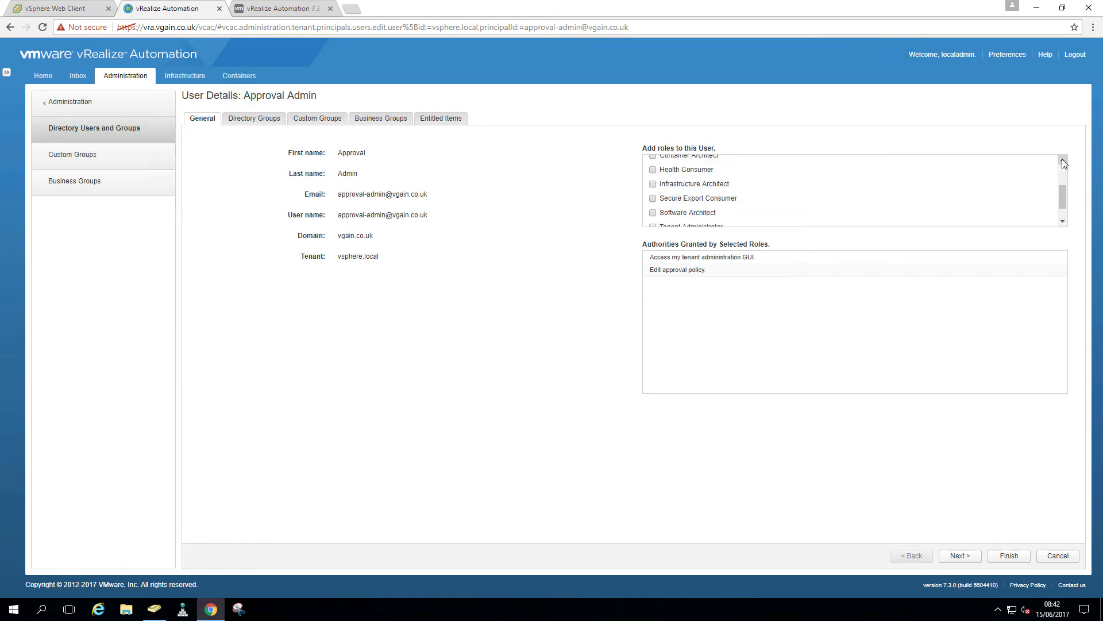
{"action": "left_click", "coordinate": [1063, 162]}
{"action": "left_click", "coordinate": [1063, 162]}
{"action": "left_click", "coordinate": [1063, 162]}
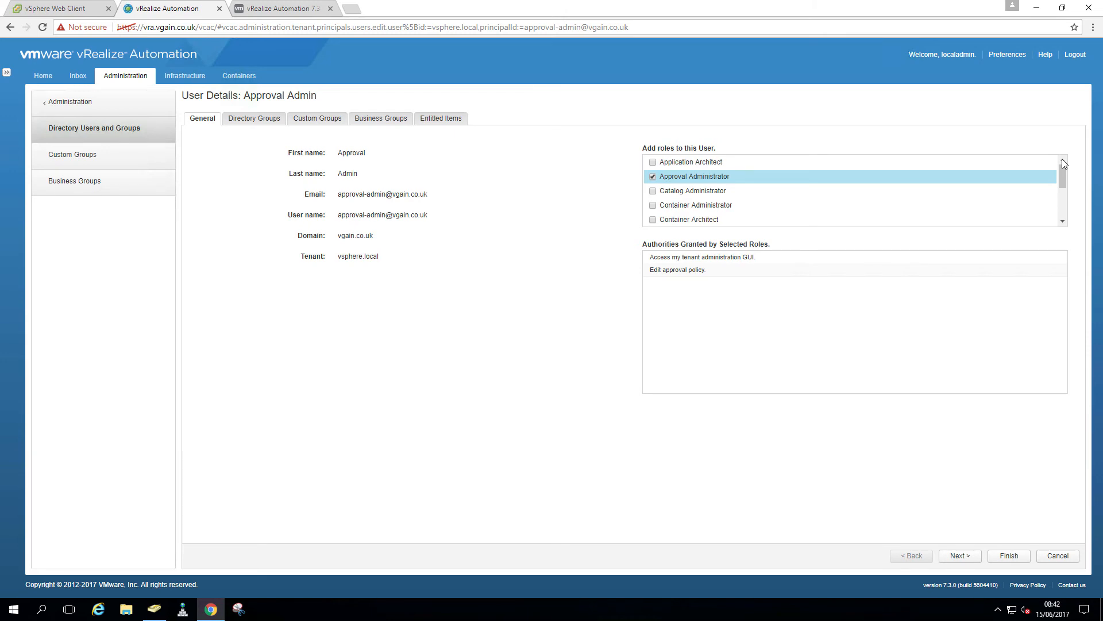
{"action": "left_click", "coordinate": [952, 162]}
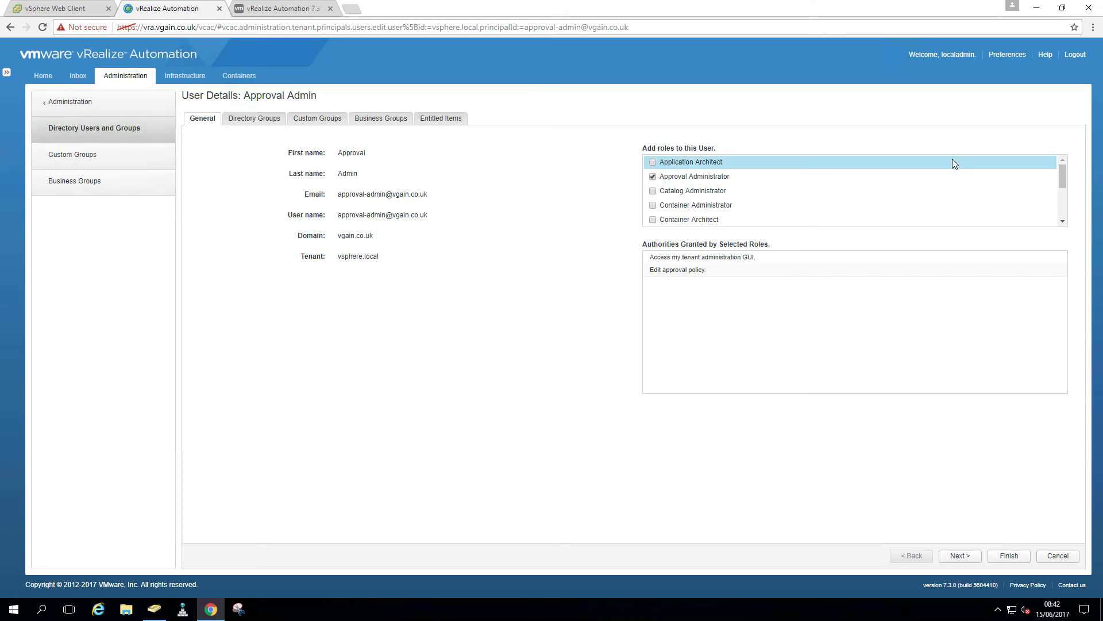
{"action": "left_click", "coordinate": [1010, 556]}
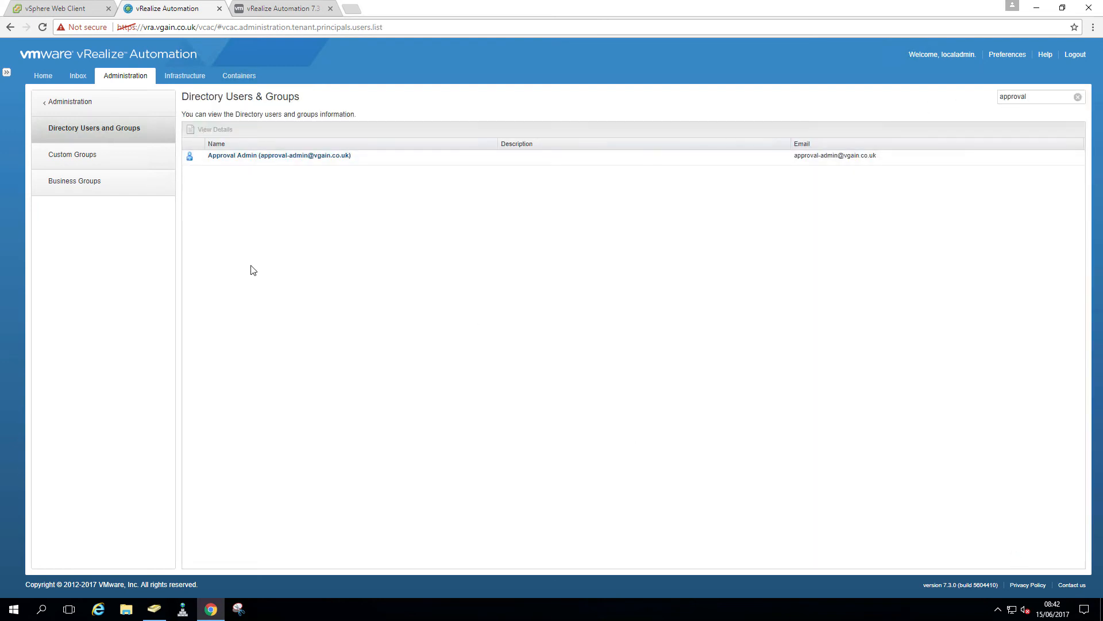
Recheck vRA-Admins members in Active Directory, then return and clear the approval user search
{"action": "left_click", "coordinate": [148, 612]}
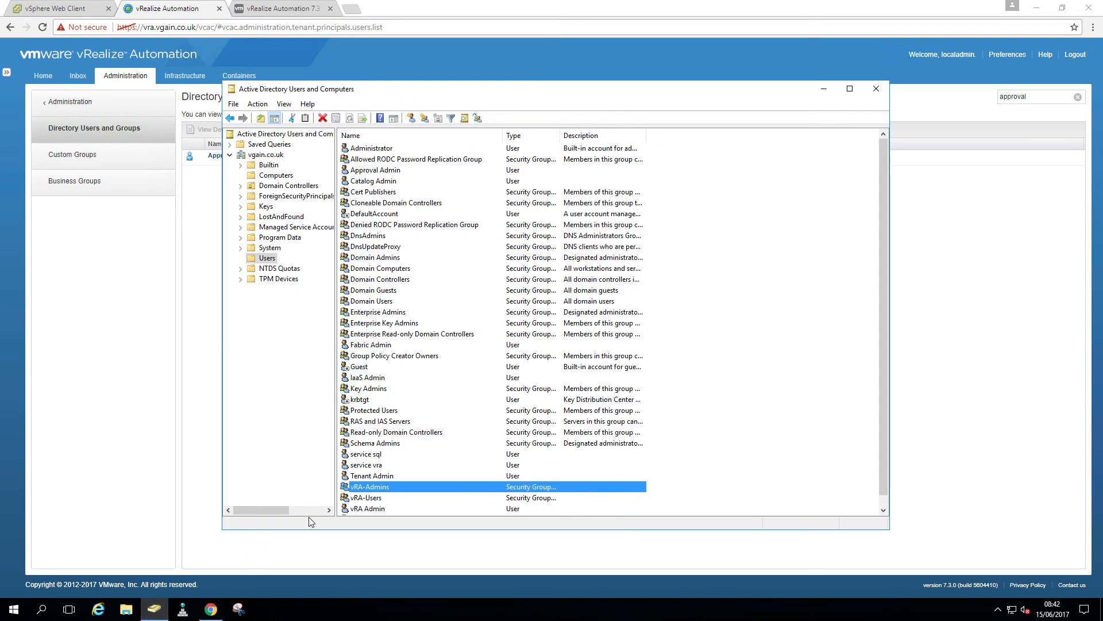
{"action": "double_click", "coordinate": [374, 487]}
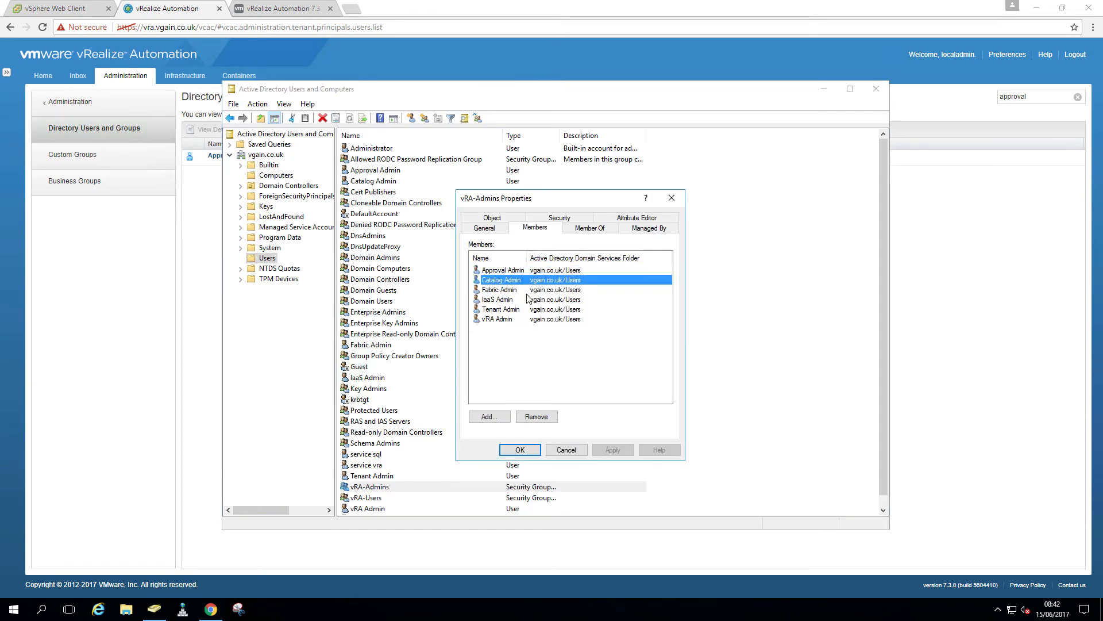
{"action": "left_click", "coordinate": [1015, 208]}
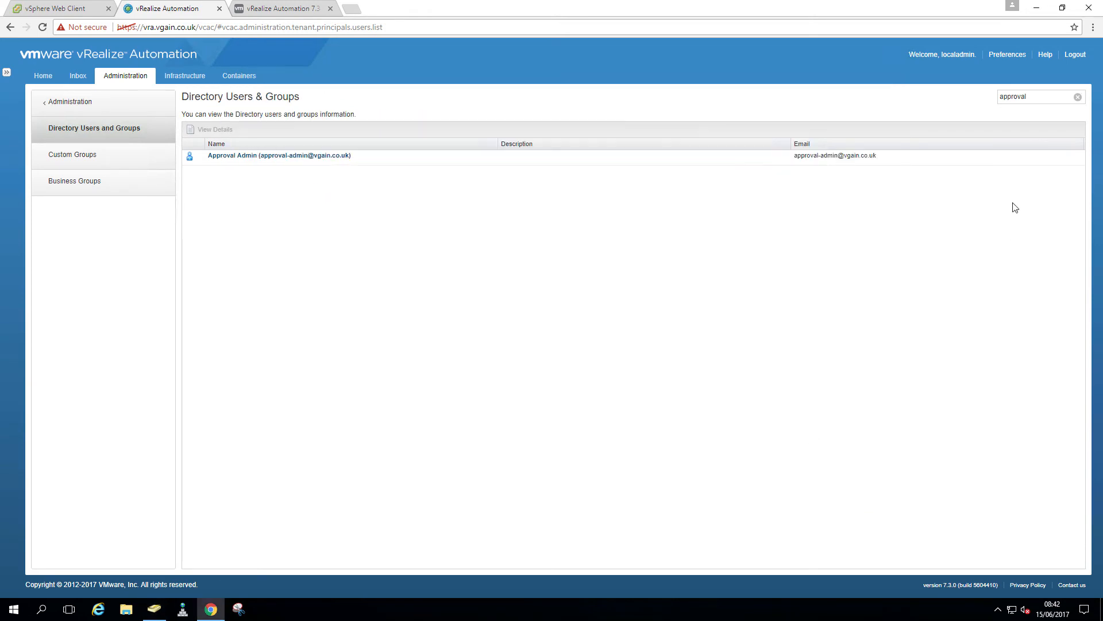
{"action": "left_click", "coordinate": [1078, 97]}
{"action": "left_click", "coordinate": [1050, 101]}
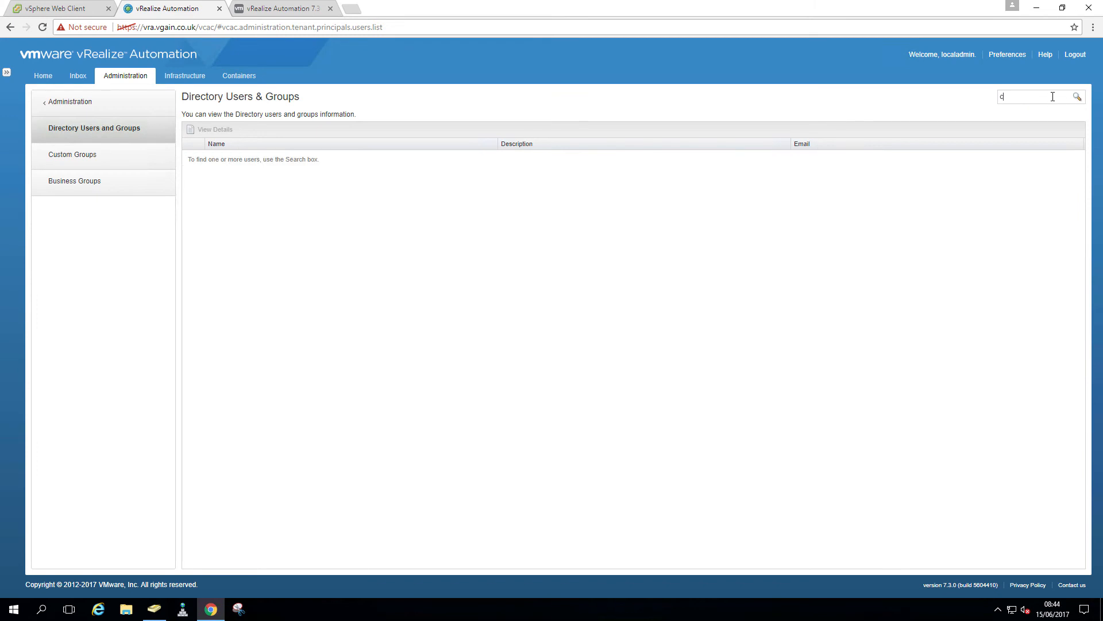
Search for 'catalog' and open the Catalog Admin user's details
{"action": "type", "text": "catalog"}
{"action": "key", "text": "Return"}
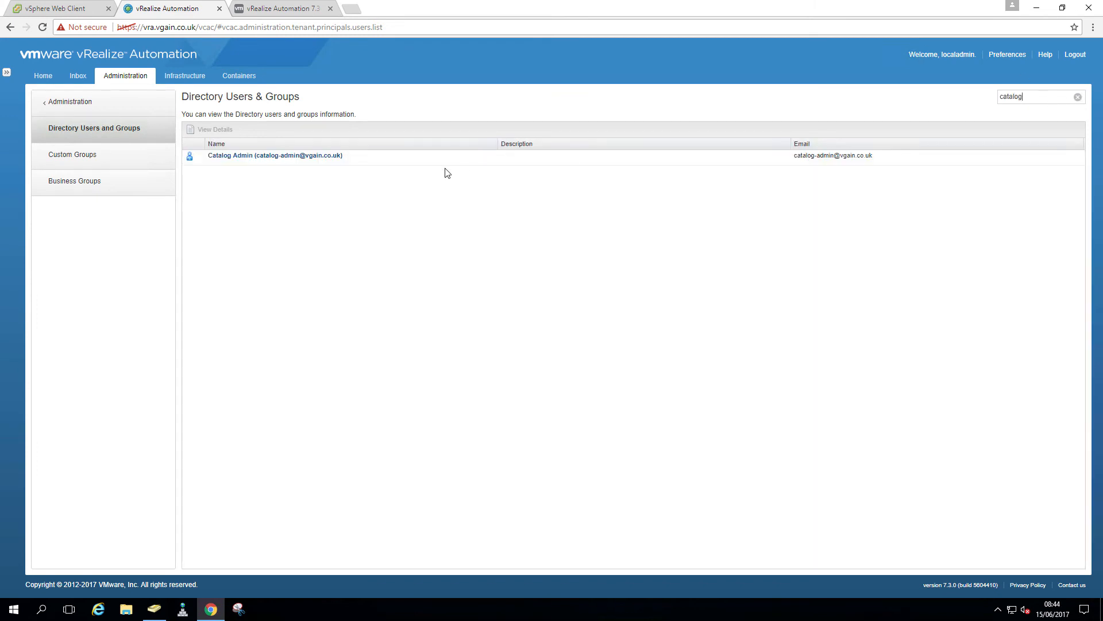
{"action": "left_click", "coordinate": [250, 156]}
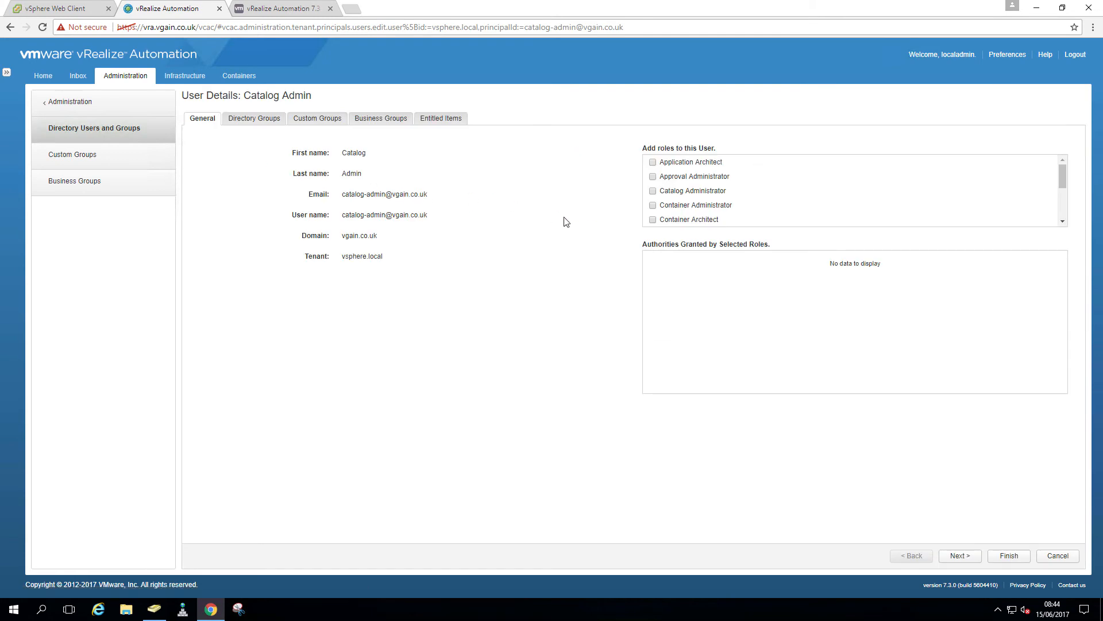
Give Catalog Admin the Infrastructure Architect, Software Architect and XaaS Architect roles
{"action": "left_click", "coordinate": [653, 163]}
{"action": "left_click", "coordinate": [653, 191]}
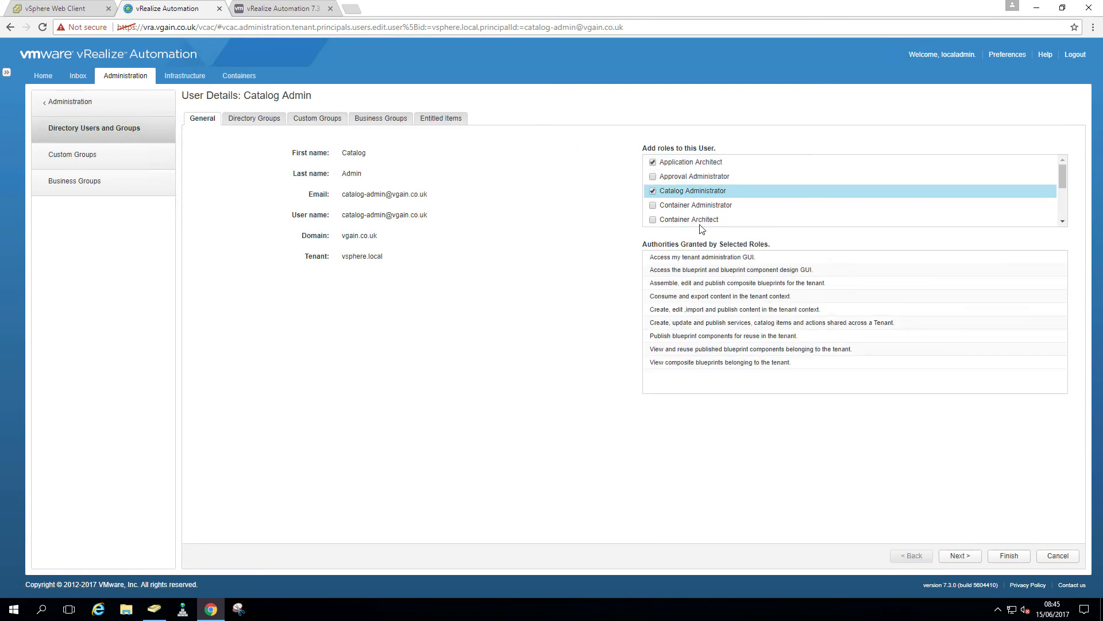
{"action": "left_click", "coordinate": [1063, 222]}
{"action": "left_click", "coordinate": [1064, 222]}
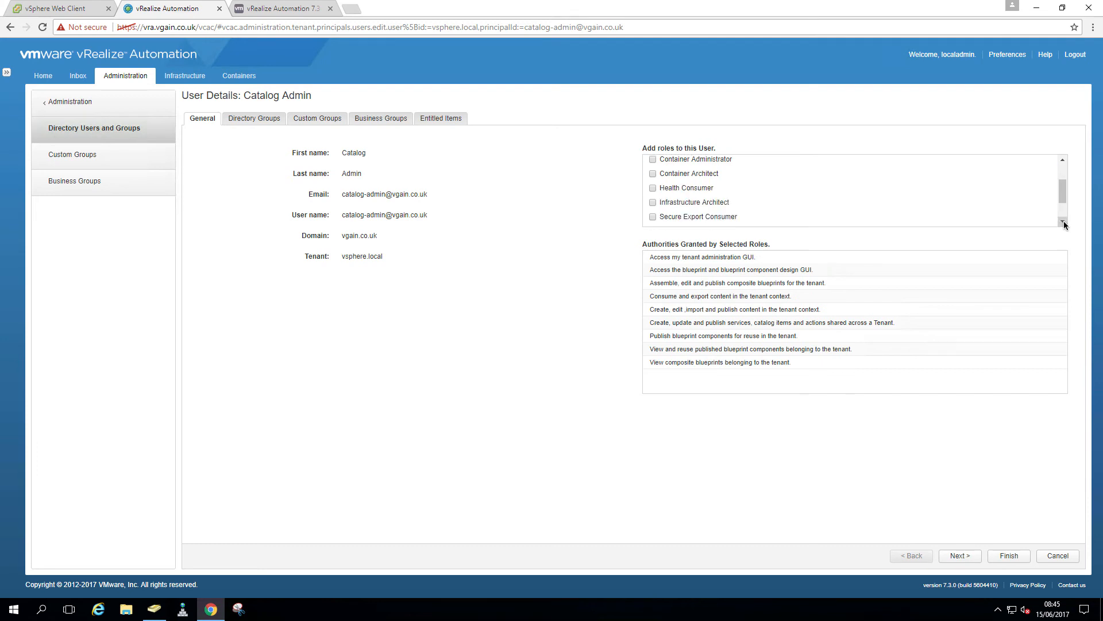
{"action": "left_click", "coordinate": [653, 203]}
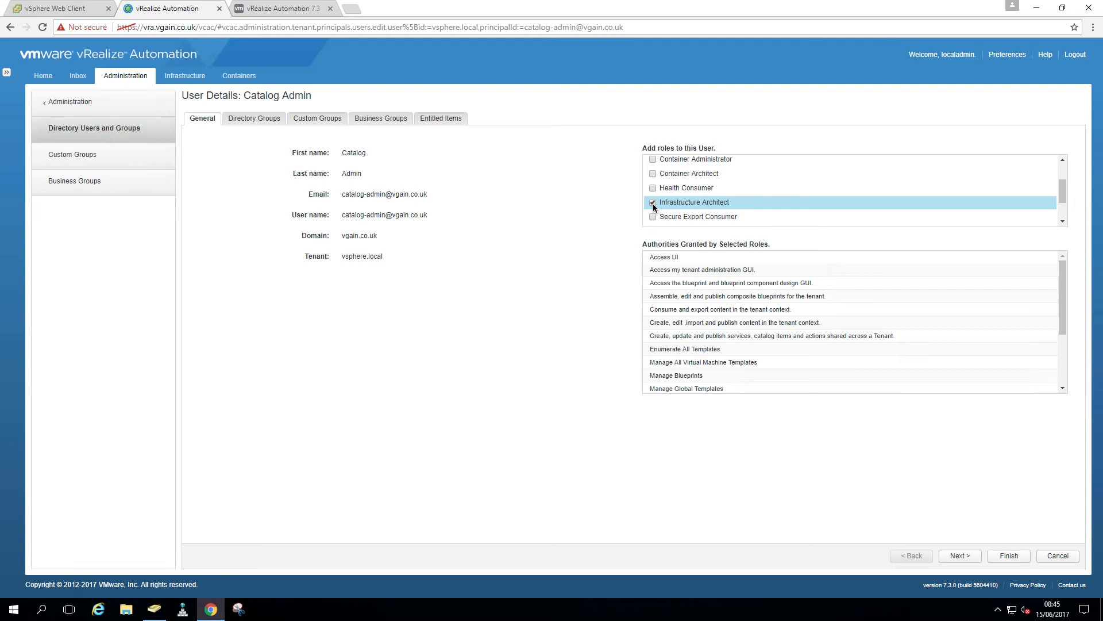
{"action": "left_click", "coordinate": [1063, 222]}
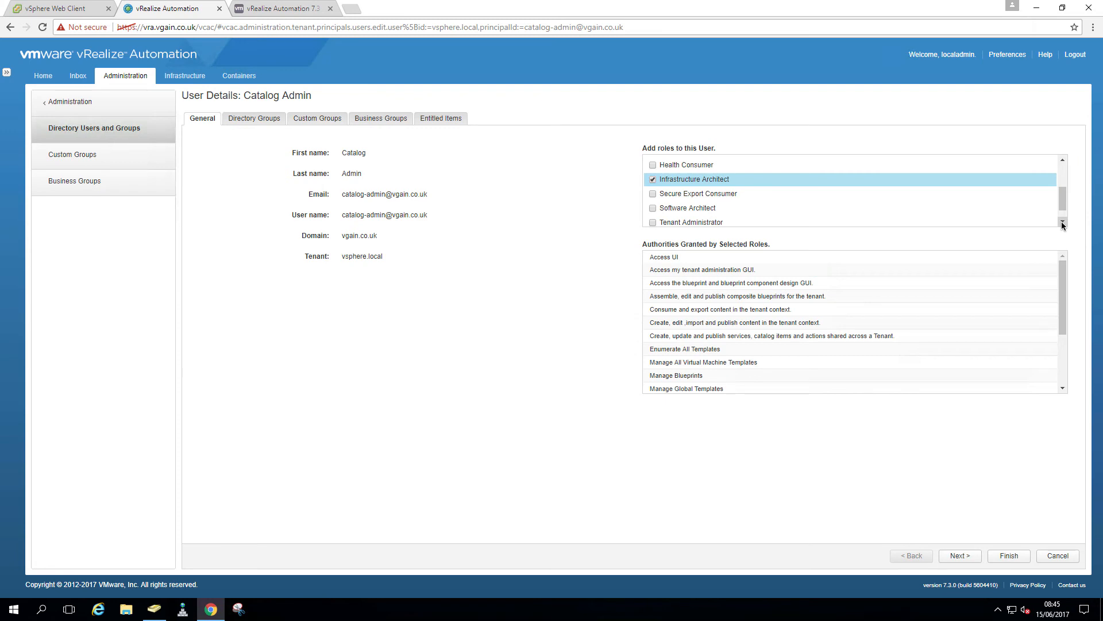
{"action": "left_click", "coordinate": [653, 208]}
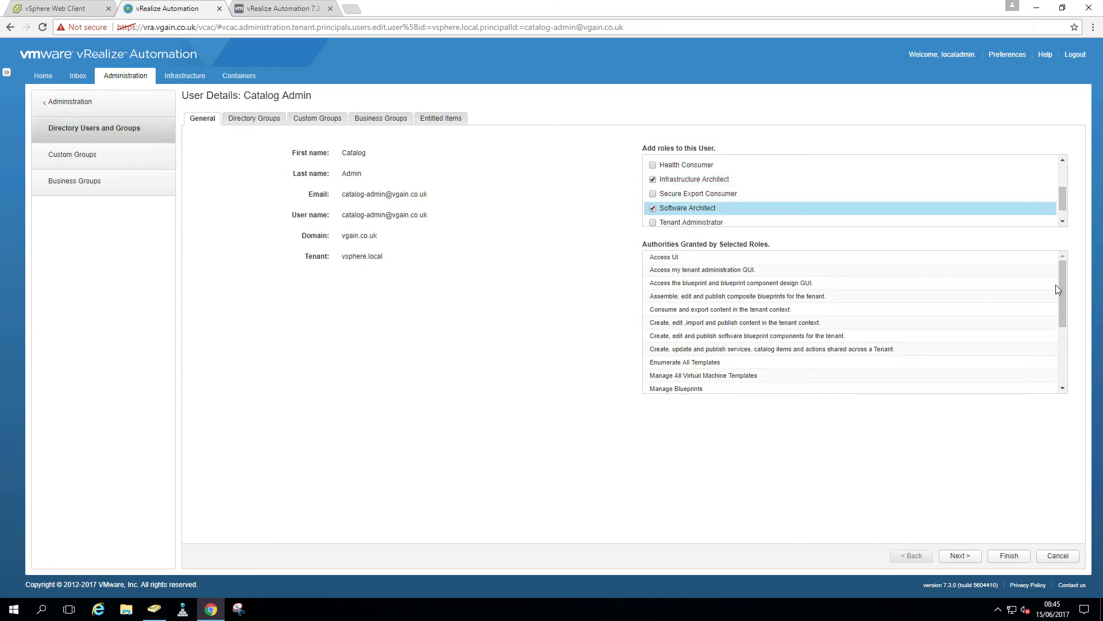
{"action": "left_click", "coordinate": [1063, 222]}
{"action": "left_click", "coordinate": [653, 218]}
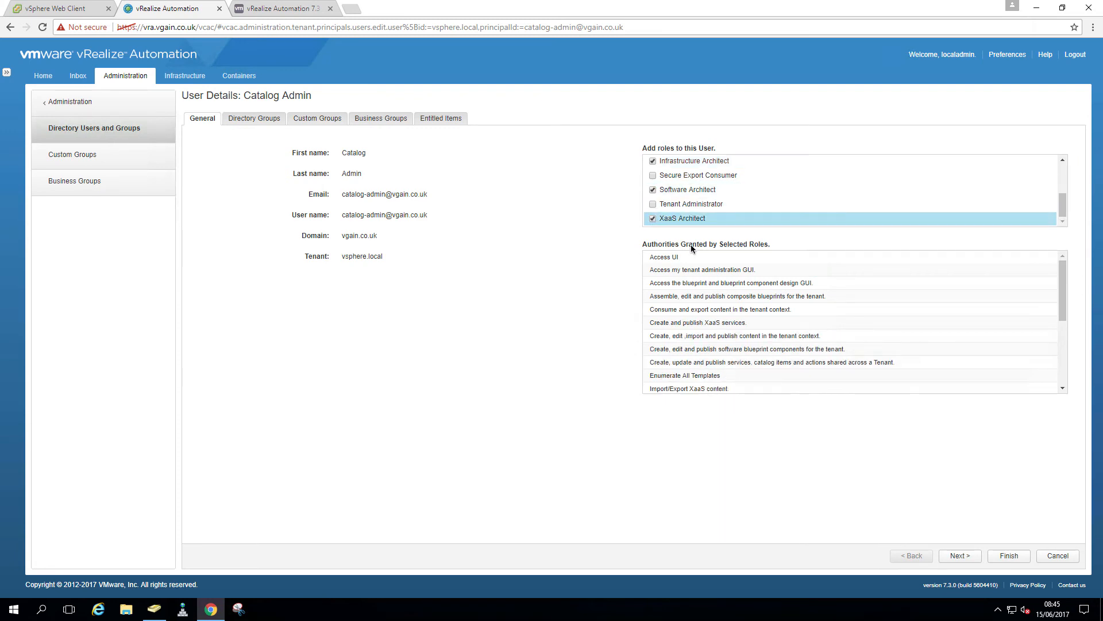
Save Catalog Admin's roles, recheck vRA-Admins members in Active Directory, and clear the search
{"action": "left_click", "coordinate": [1007, 556]}
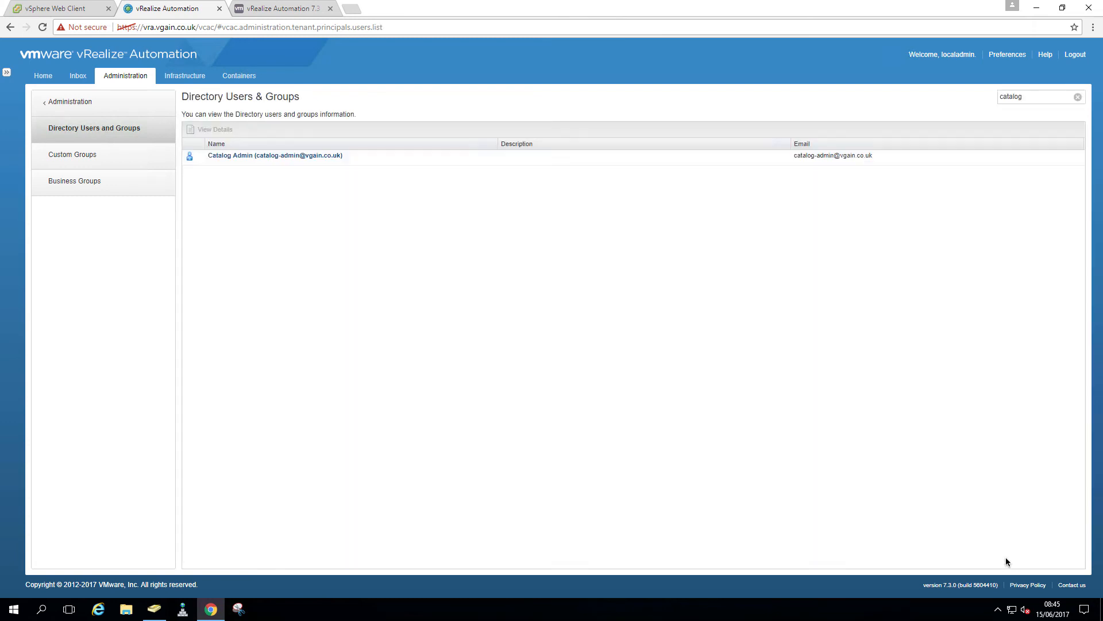
{"action": "left_click", "coordinate": [154, 608]}
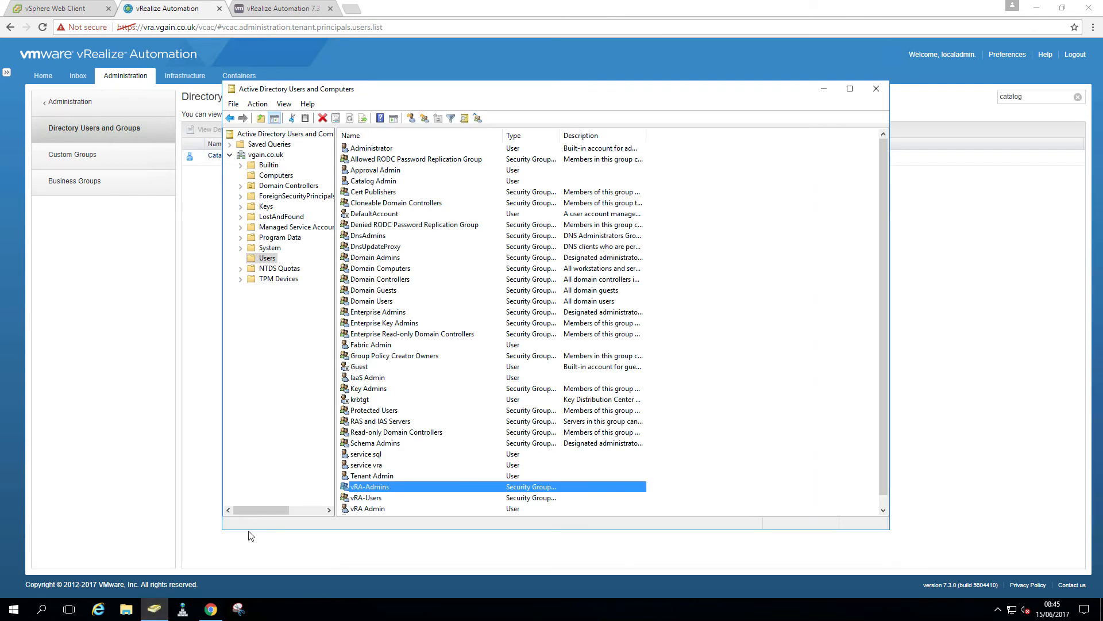
{"action": "double_click", "coordinate": [371, 488]}
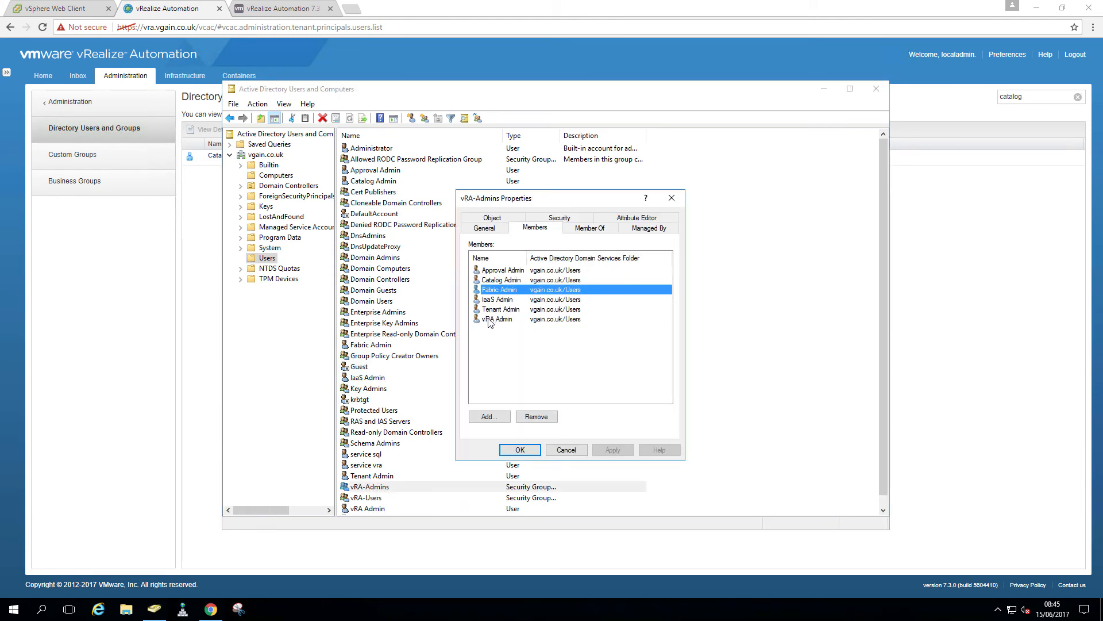
{"action": "left_click", "coordinate": [977, 331]}
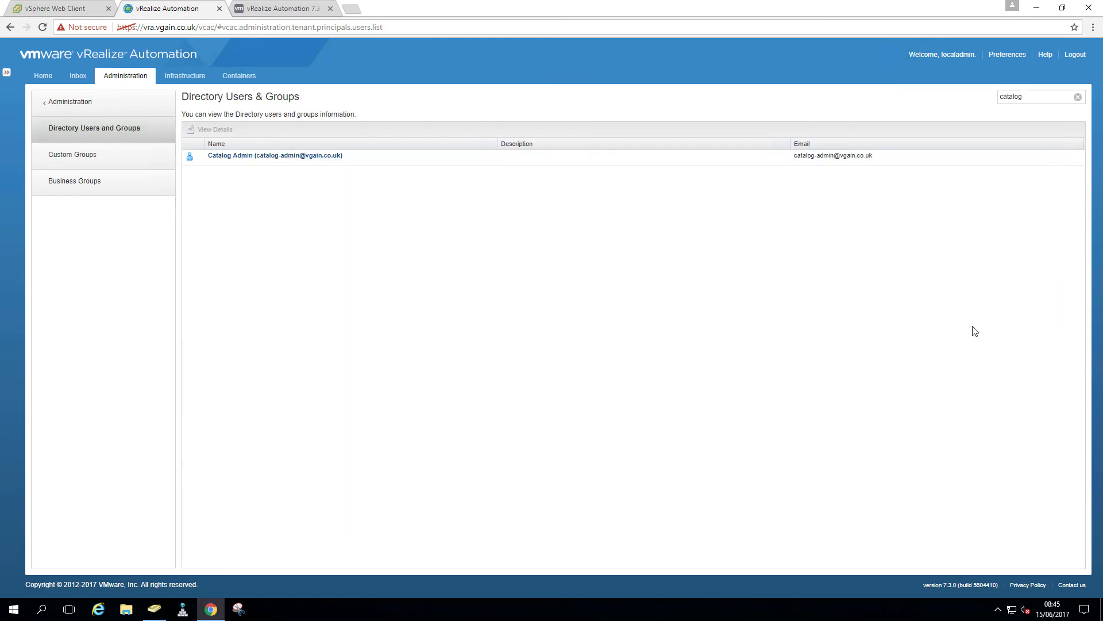
{"action": "left_click", "coordinate": [1078, 97]}
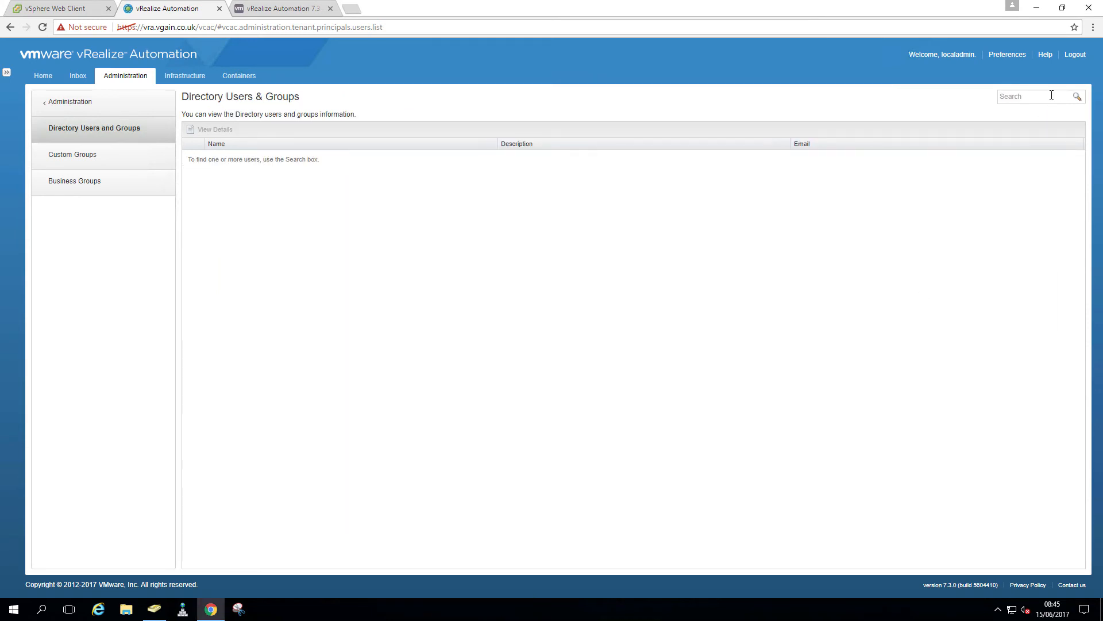
Search 'tenant' and grant Tenant Admin the Tenant Administrator role, saving with Finish
{"action": "type", "text": "tenant"}
{"action": "key", "text": "Return"}
{"action": "left_click", "coordinate": [282, 161]}
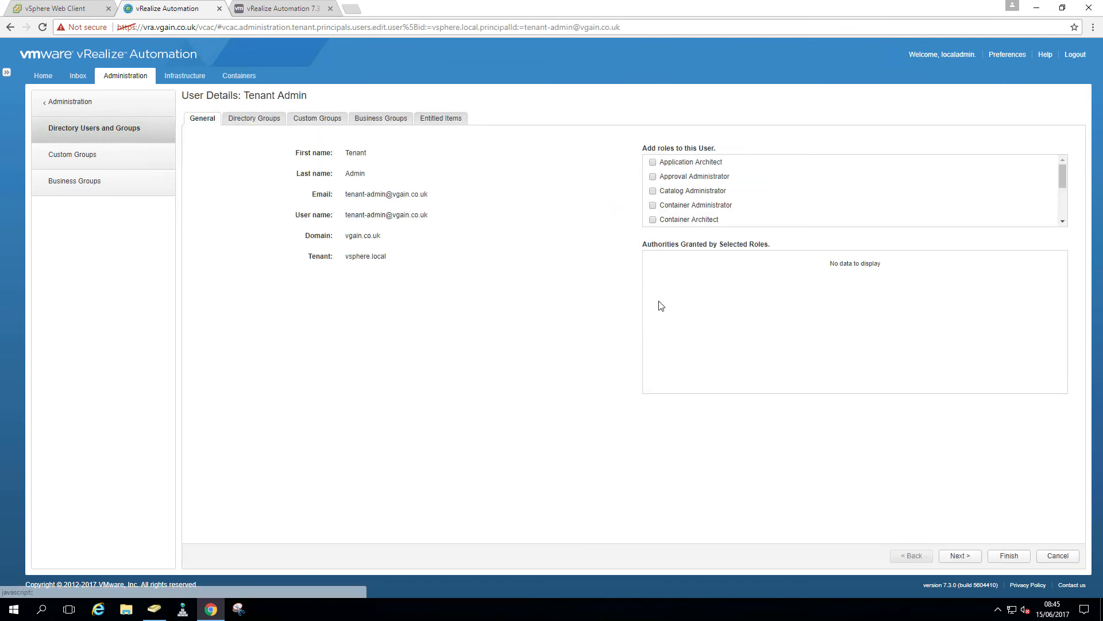
{"action": "scroll", "coordinate": [802, 184], "scroll_direction": "down", "scroll_amount": 2}
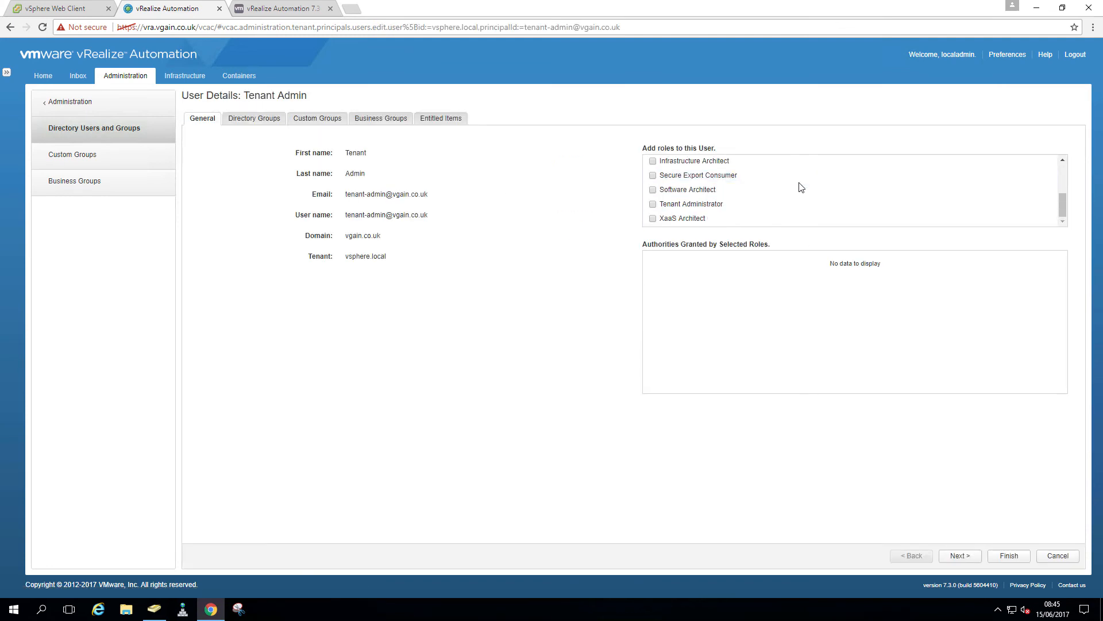
{"action": "left_click", "coordinate": [653, 204]}
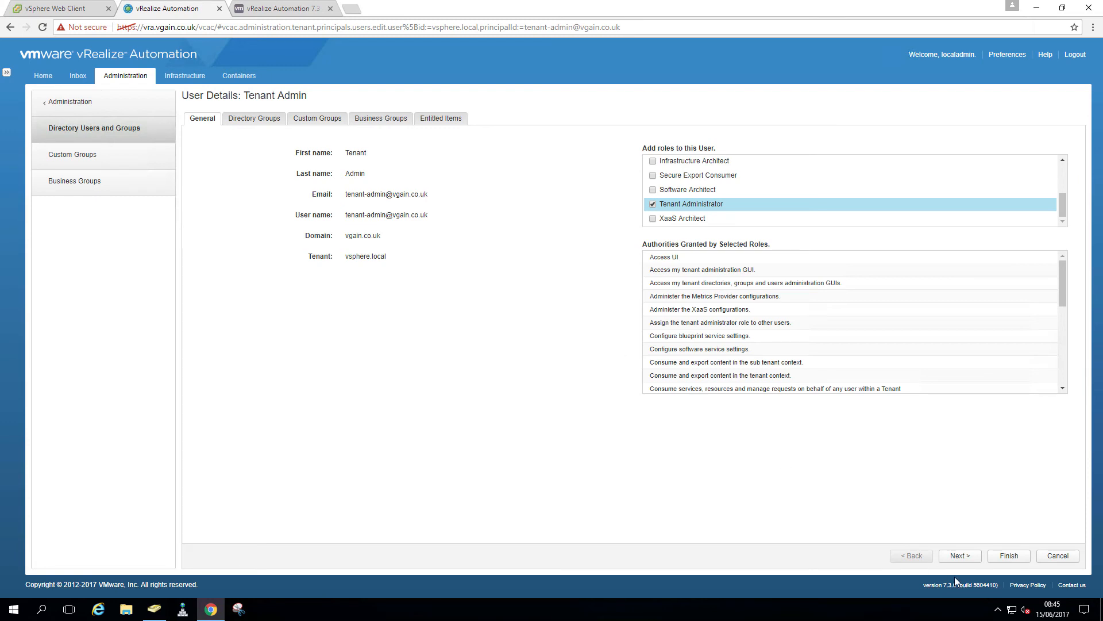
{"action": "left_click", "coordinate": [962, 556]}
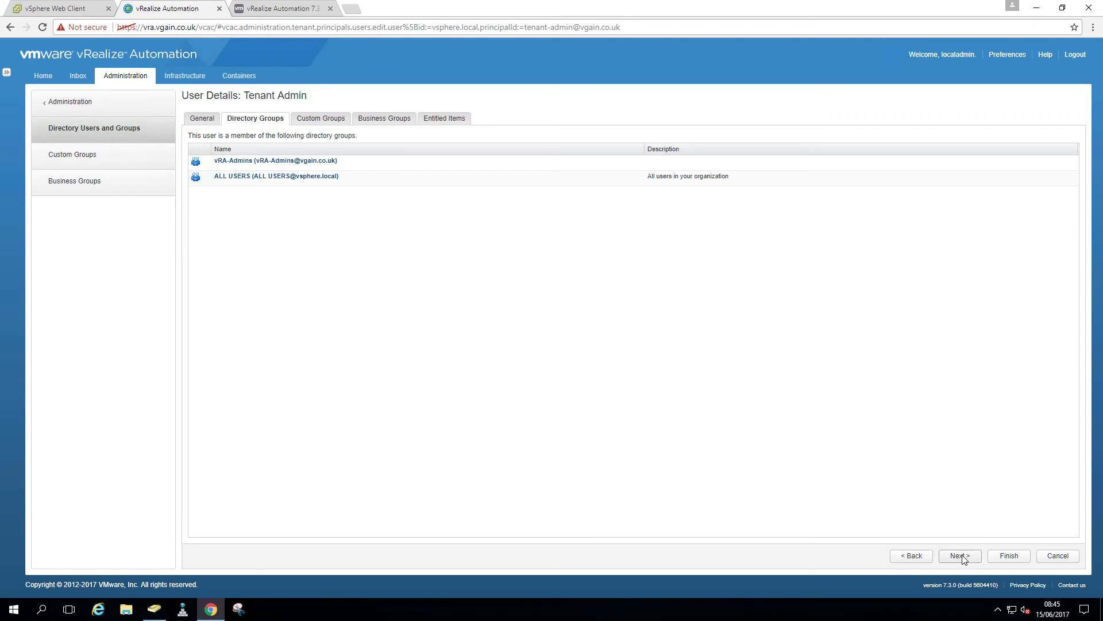
{"action": "left_click", "coordinate": [1009, 556]}
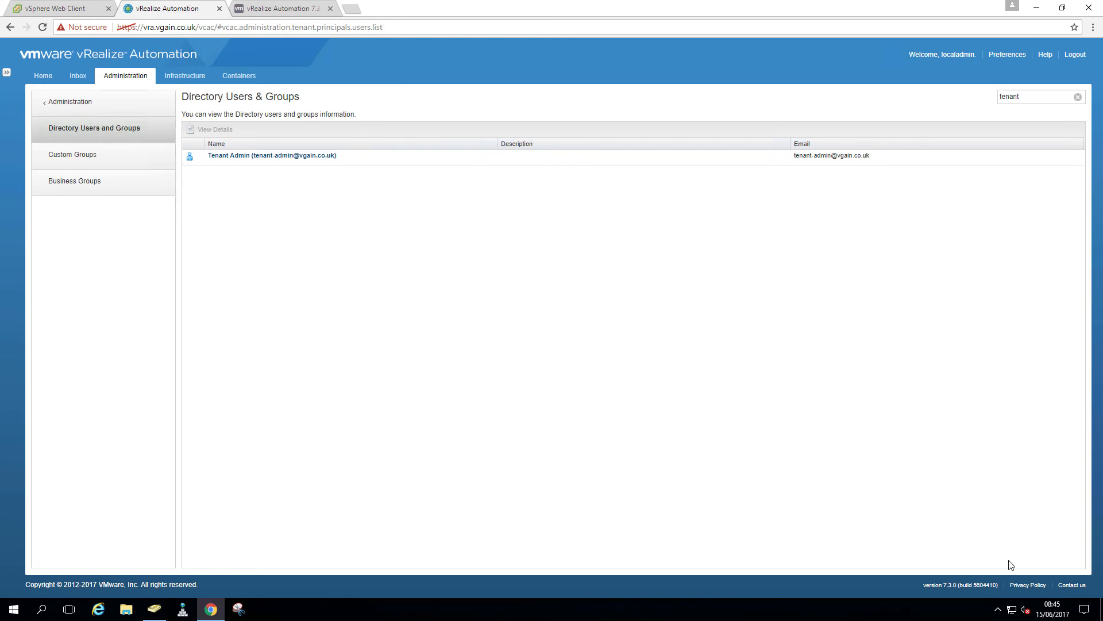
Log out and pick the vsphere.local domain on the login page
{"action": "left_click", "coordinate": [1073, 56]}
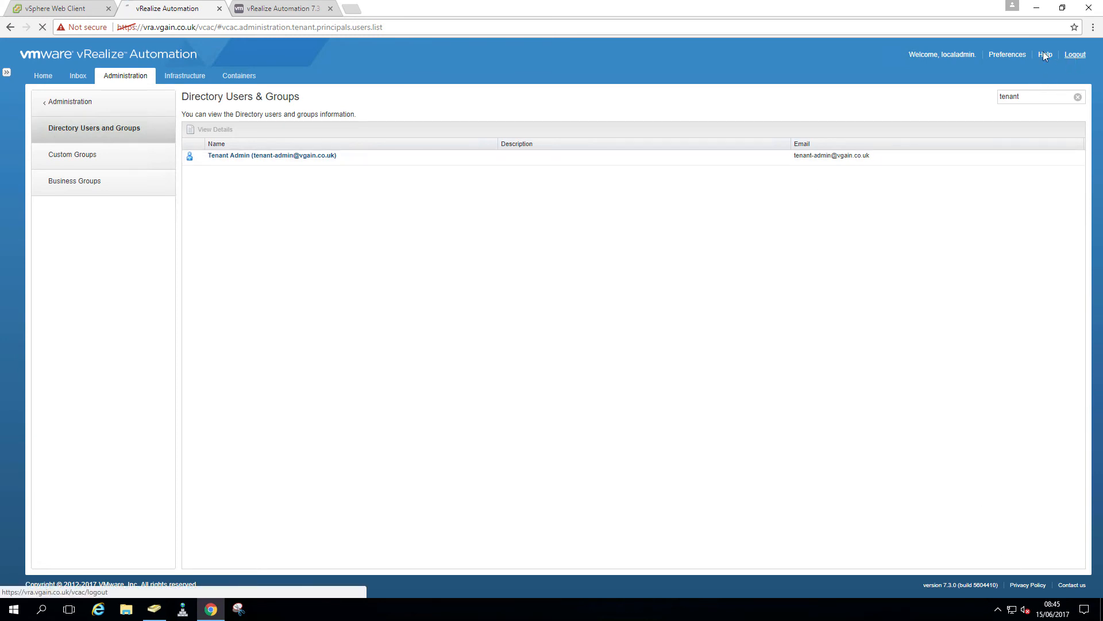
{"action": "left_click", "coordinate": [534, 340]}
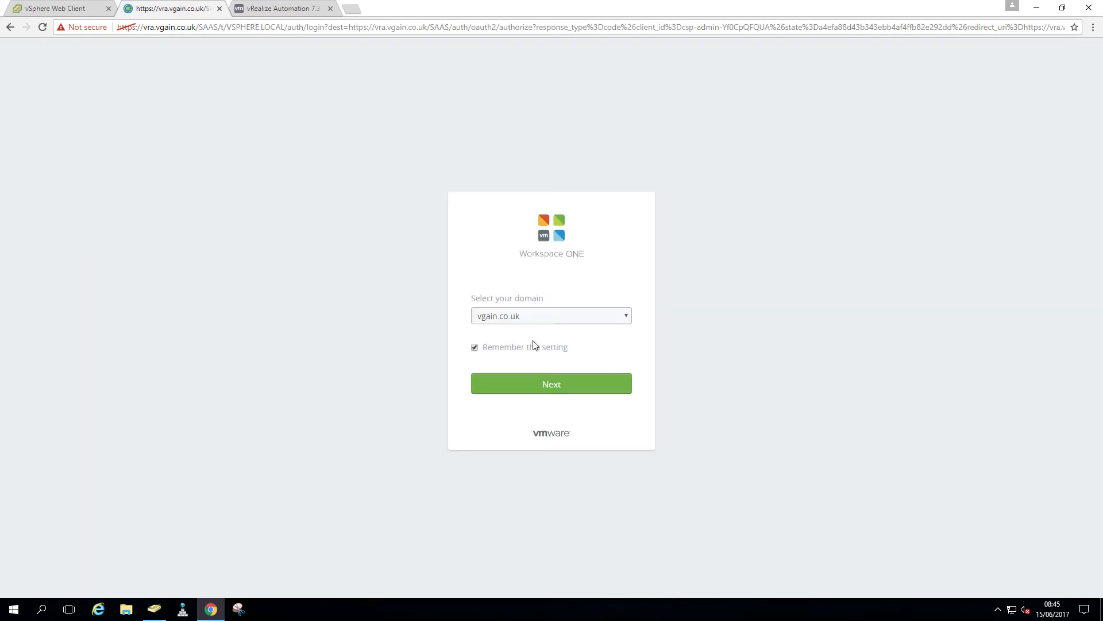
{"action": "left_click", "coordinate": [505, 317]}
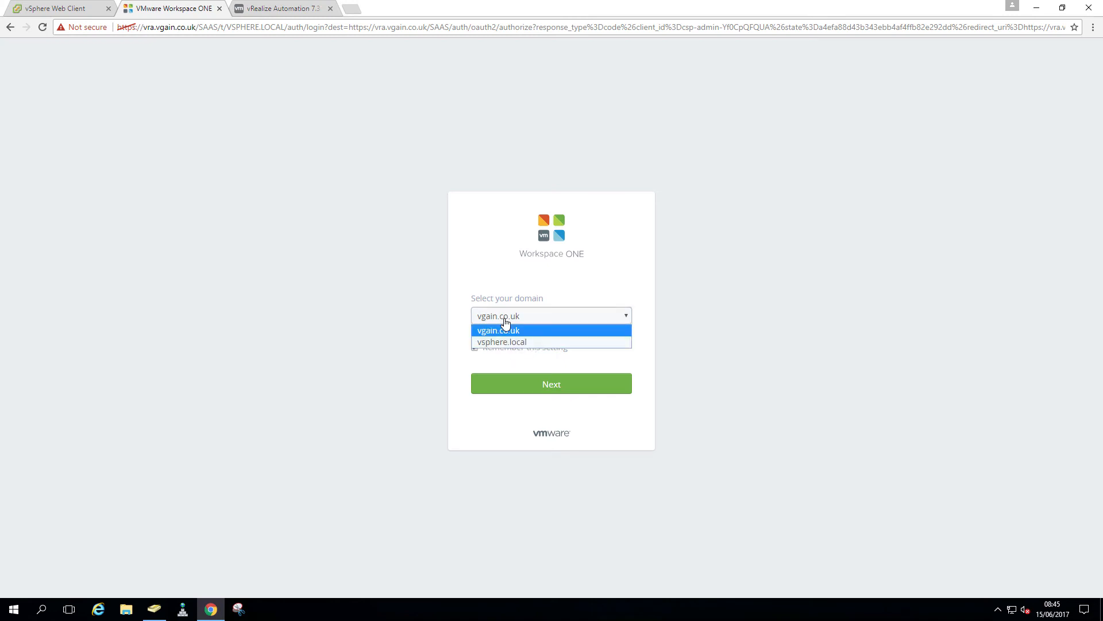
{"action": "left_click", "coordinate": [506, 343]}
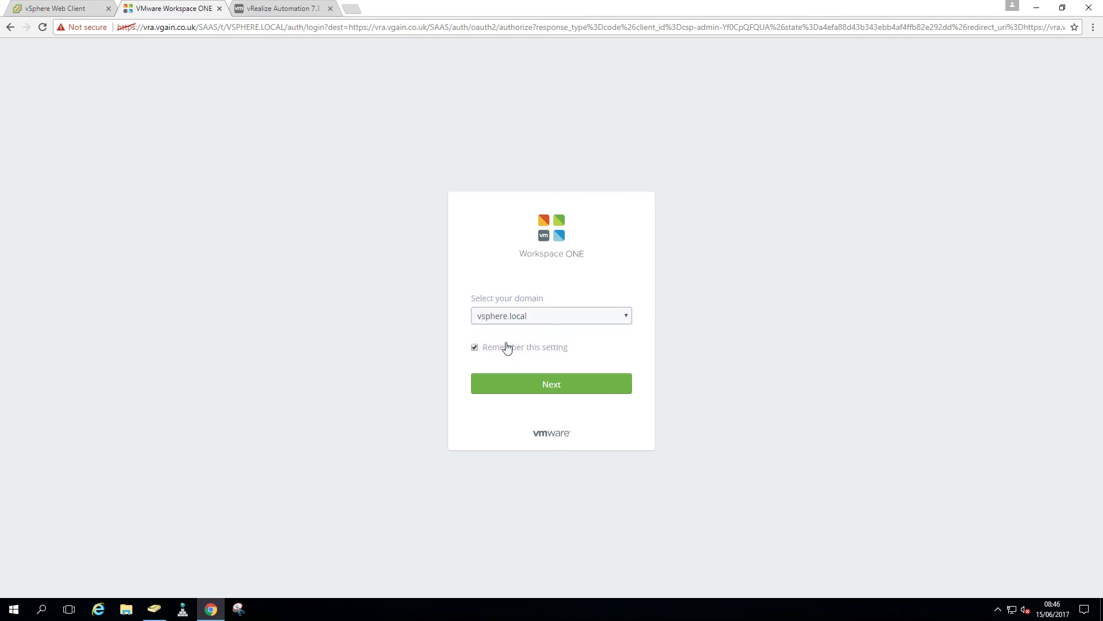
{"action": "left_click", "coordinate": [514, 394]}
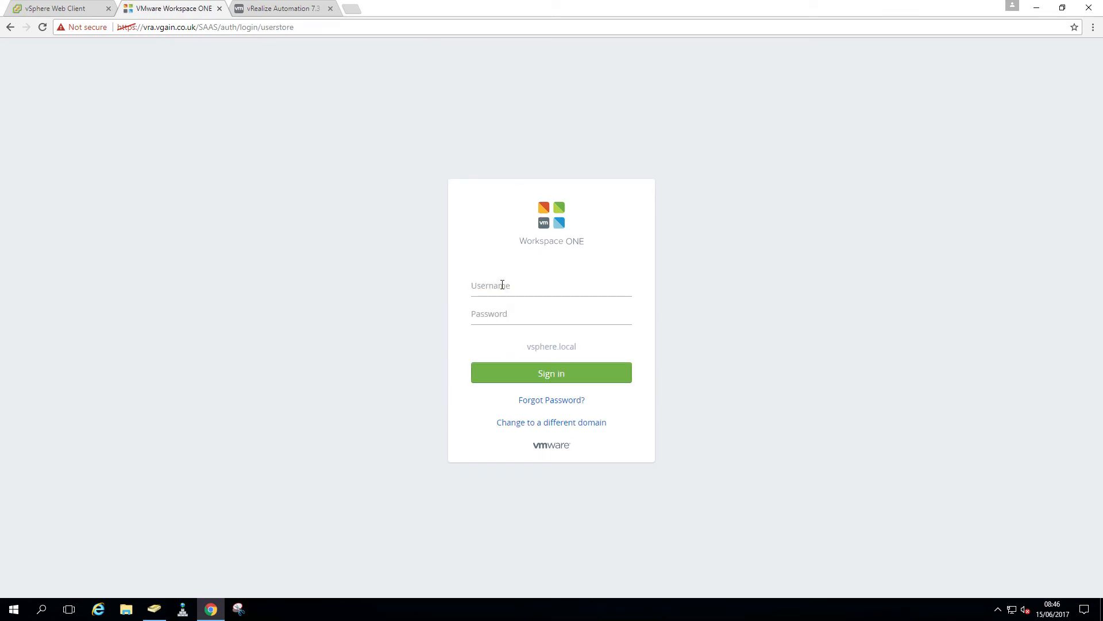
Sign in as the vsphere.local administrator, re-entering the password after the first attempt fails
{"action": "type", "text": "administrVMware1!"}
{"action": "key", "text": "Return"}
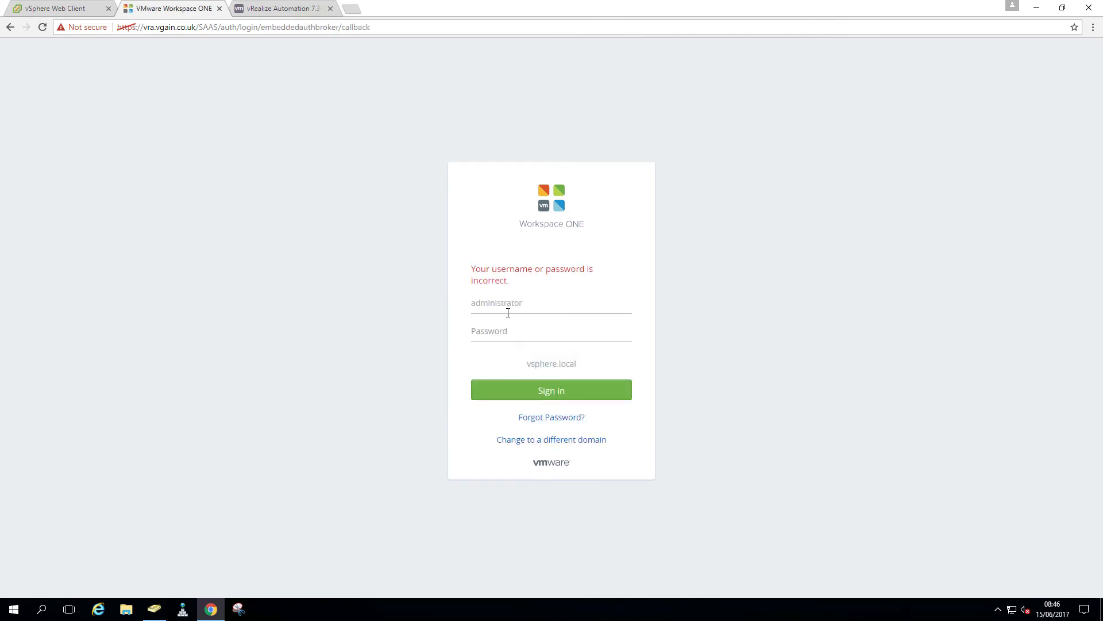
{"action": "left_click", "coordinate": [514, 329]}
{"action": "type", "text": "VMware123!"}
{"action": "key", "text": "Return"}
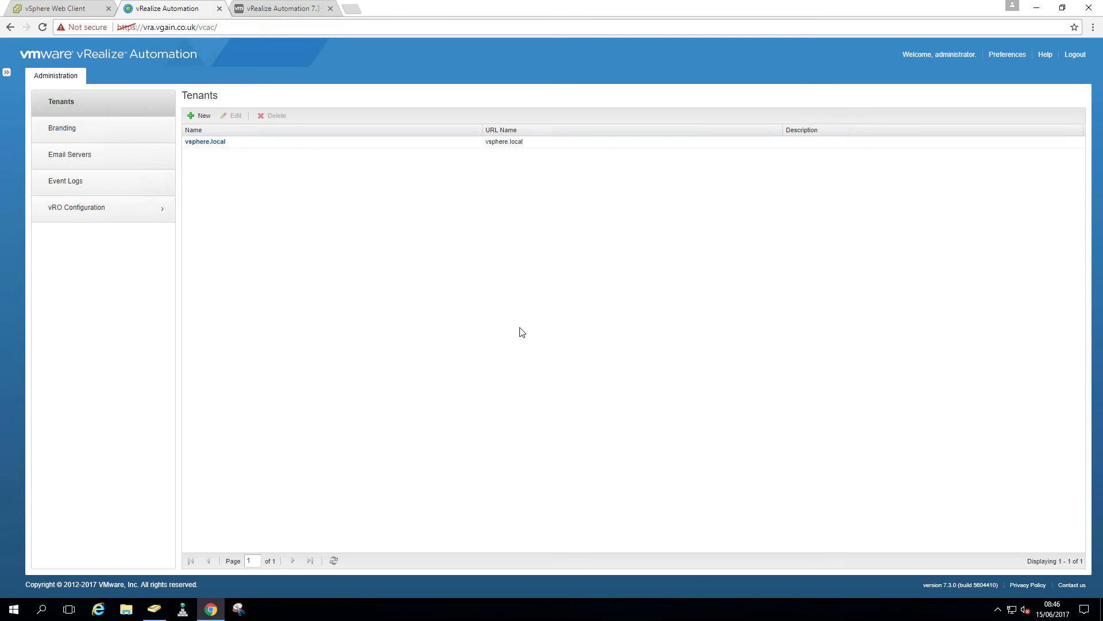
On the vsphere.local tenant's Administrators tab, add the iaas-admin user as an IaaS administrator and finish
{"action": "left_click", "coordinate": [219, 144]}
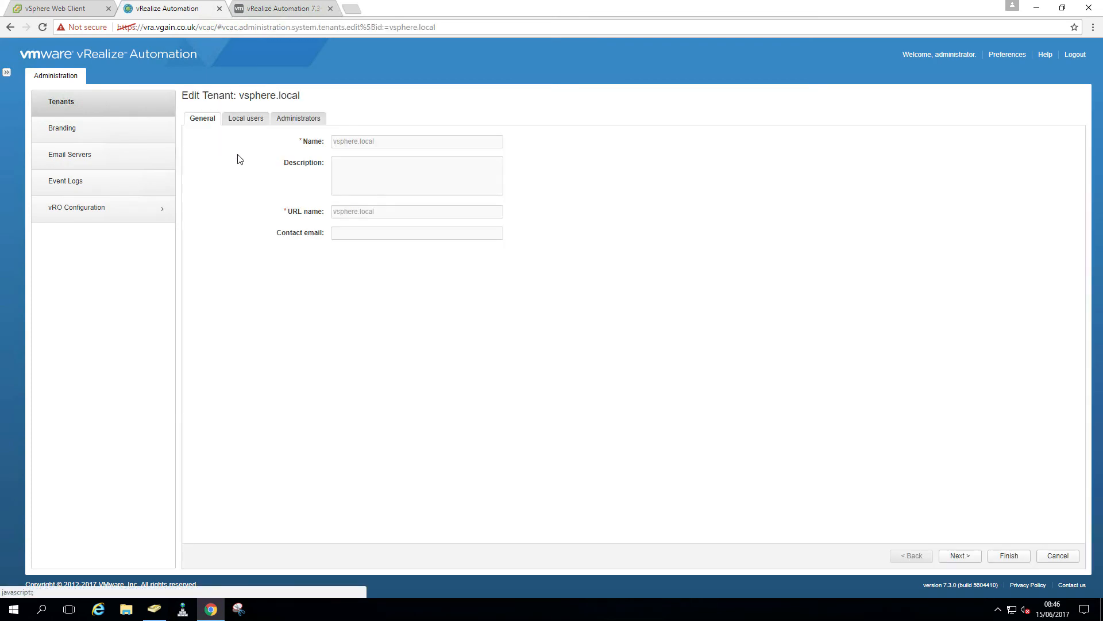
{"action": "left_click", "coordinate": [287, 118]}
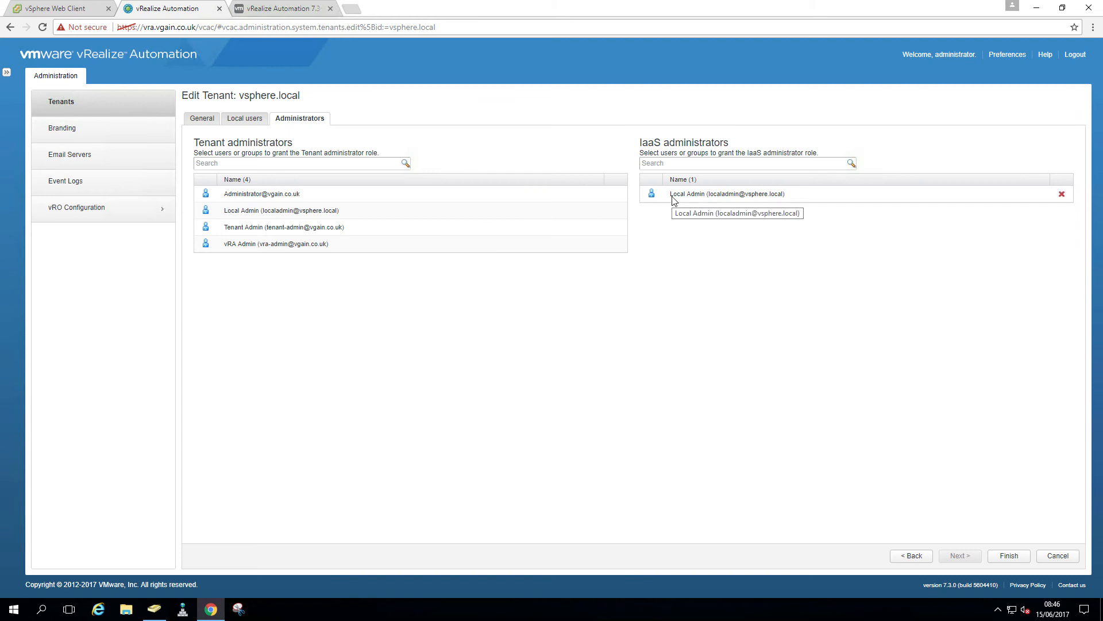
{"action": "left_click", "coordinate": [685, 164]}
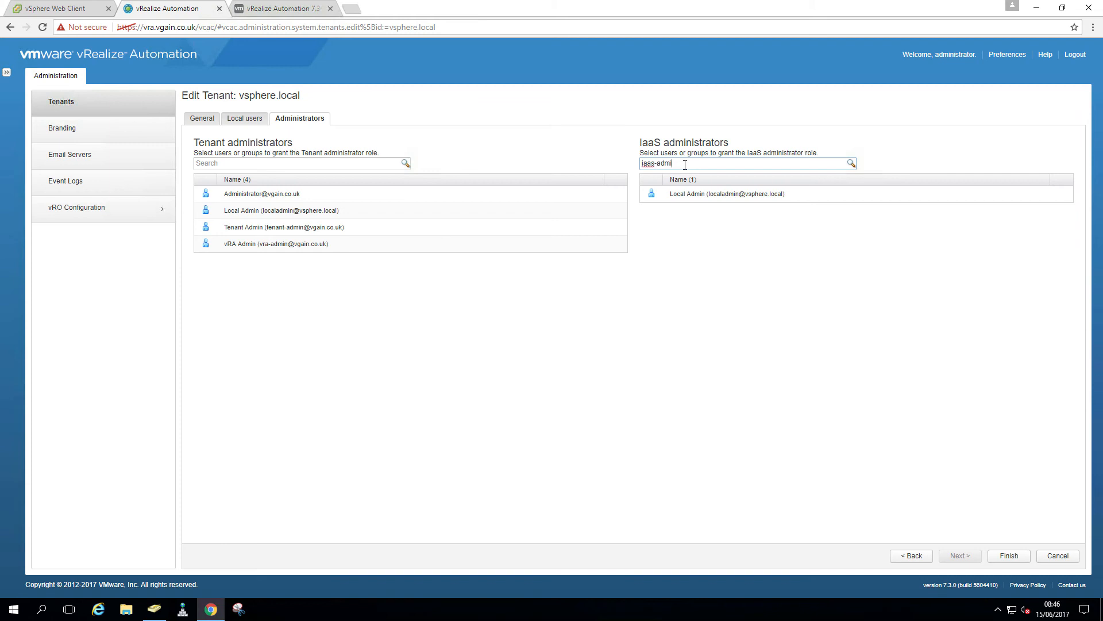
{"action": "left_click", "coordinate": [852, 164]}
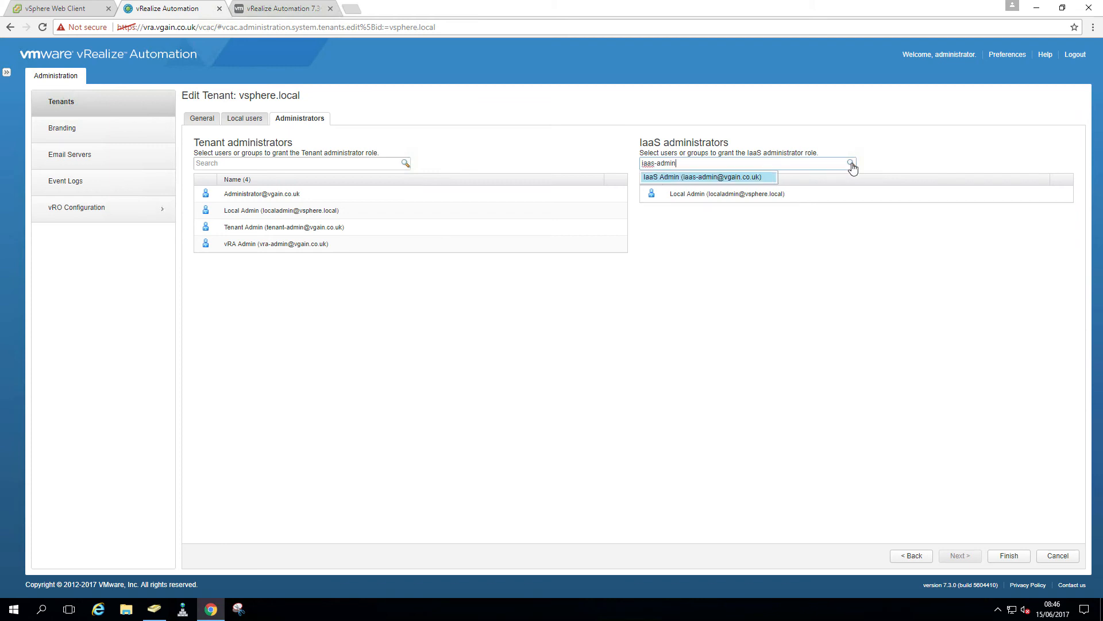
{"action": "left_click", "coordinate": [712, 179]}
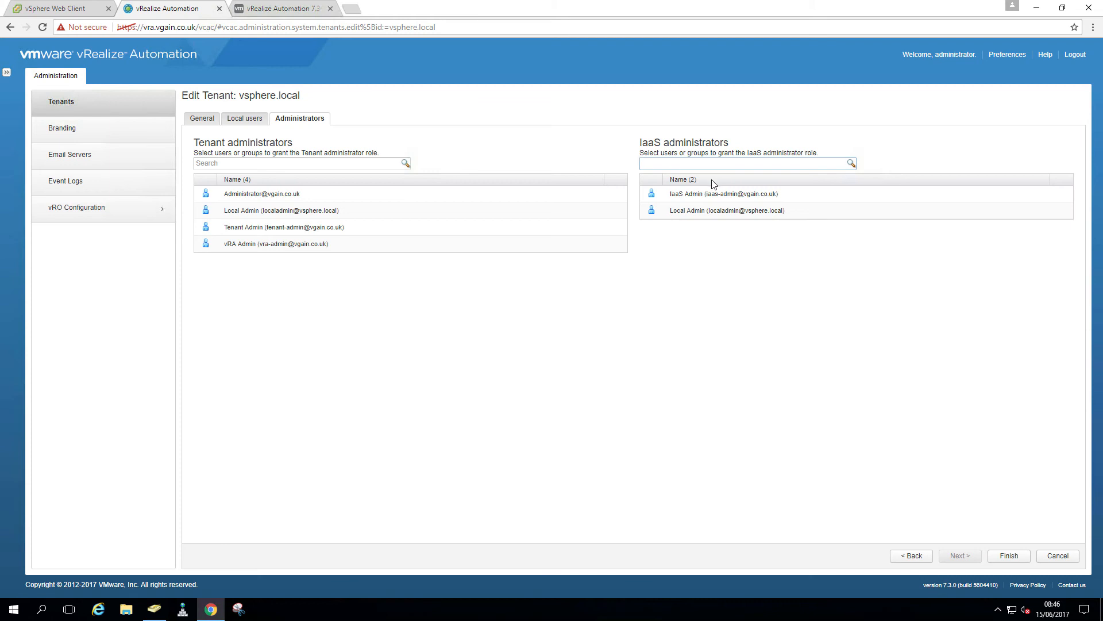
{"action": "left_click", "coordinate": [997, 556]}
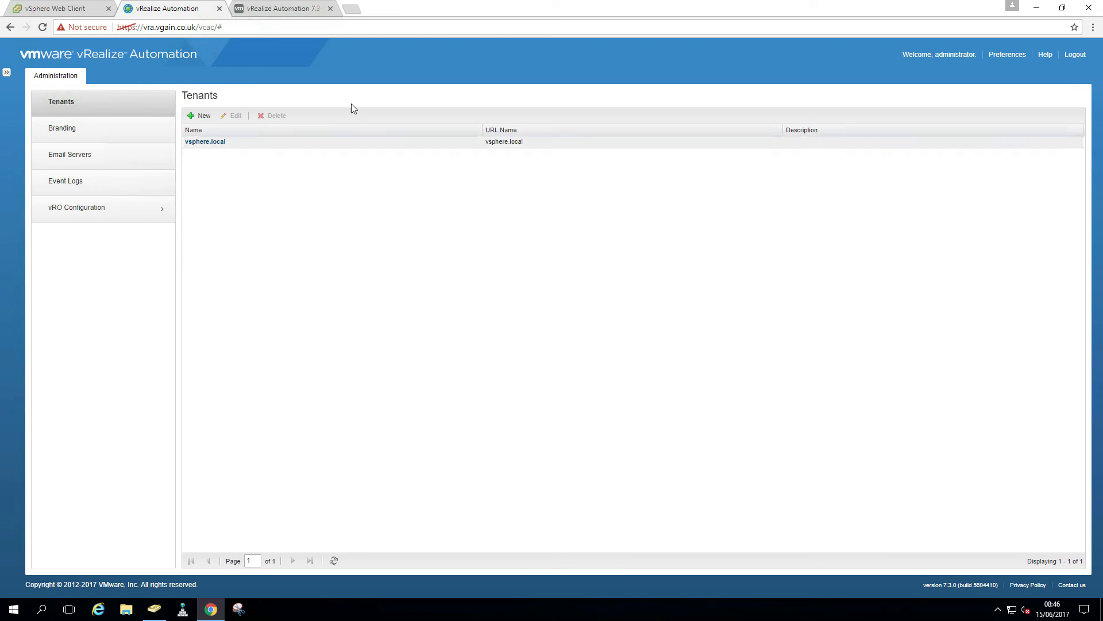
Sign out of the system administrator session and choose the vgain.co.uk login domain
{"action": "left_click", "coordinate": [1074, 54]}
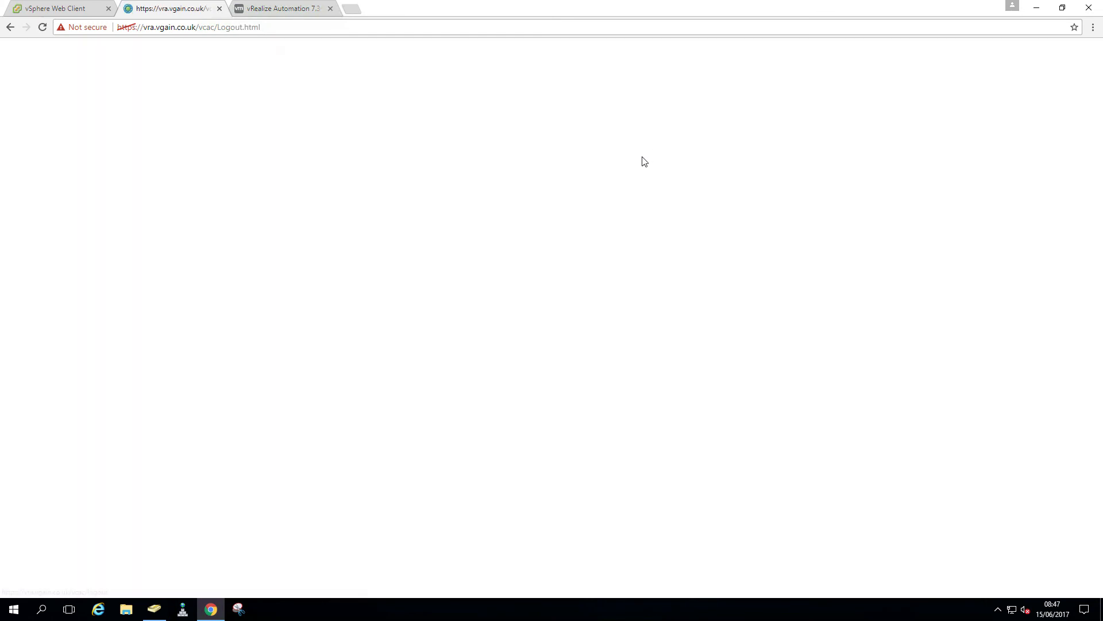
{"action": "left_click", "coordinate": [531, 342]}
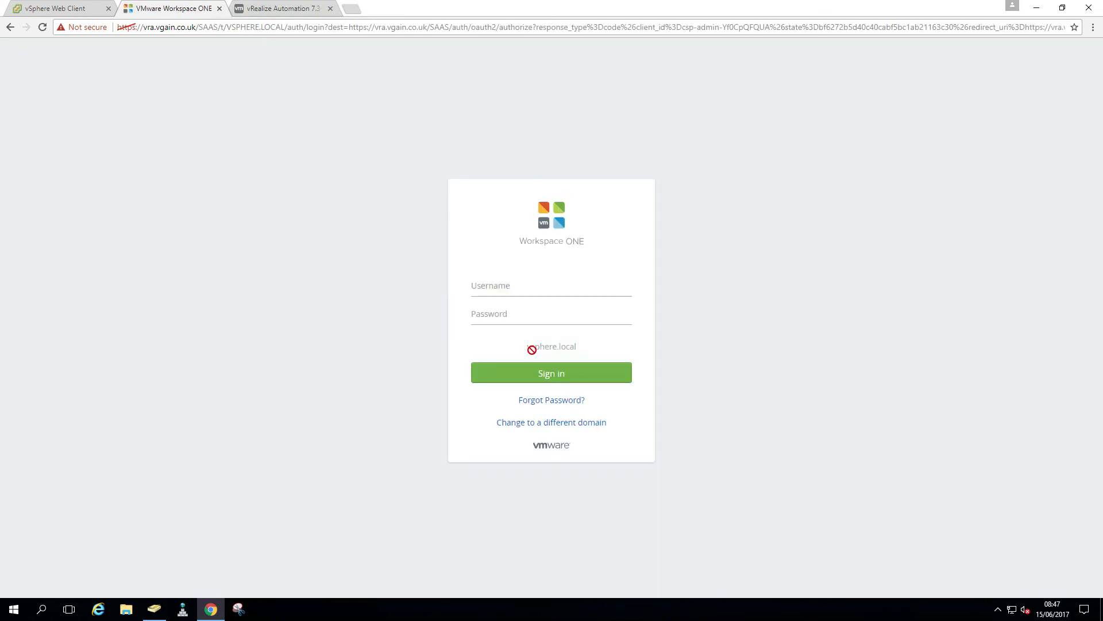
{"action": "left_click", "coordinate": [543, 427]}
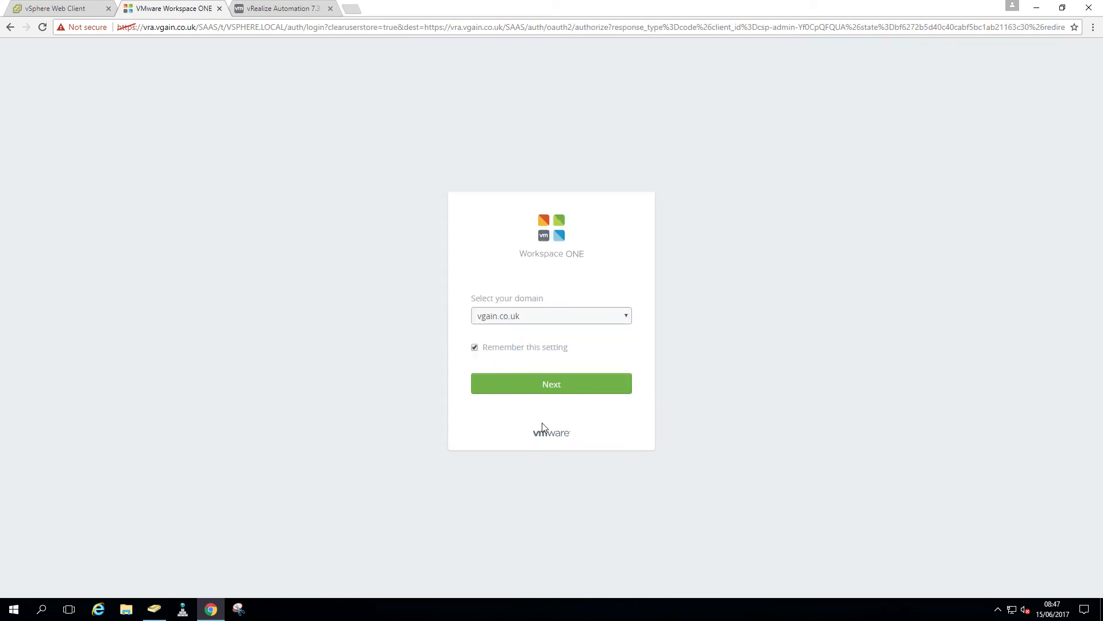
{"action": "left_click", "coordinate": [530, 384]}
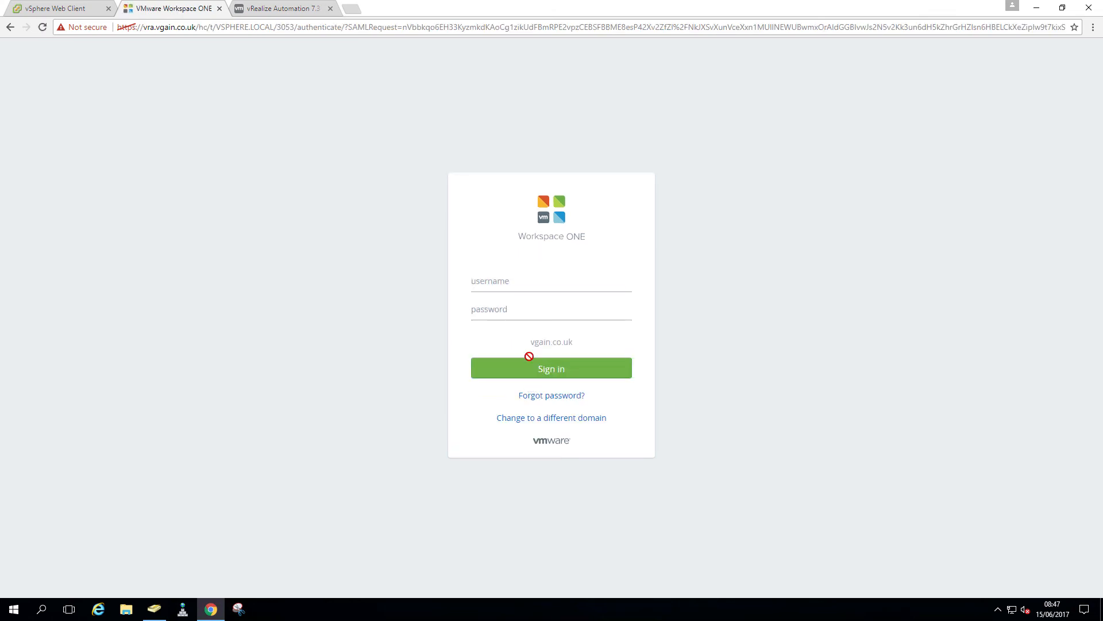
Sign in as tenant-admin with its password
{"action": "type", "text": "tenant-admin"}
{"action": "left_click", "coordinate": [525, 305]}
{"action": "type", "text": "••••"}
{"action": "key", "text": "Return"}
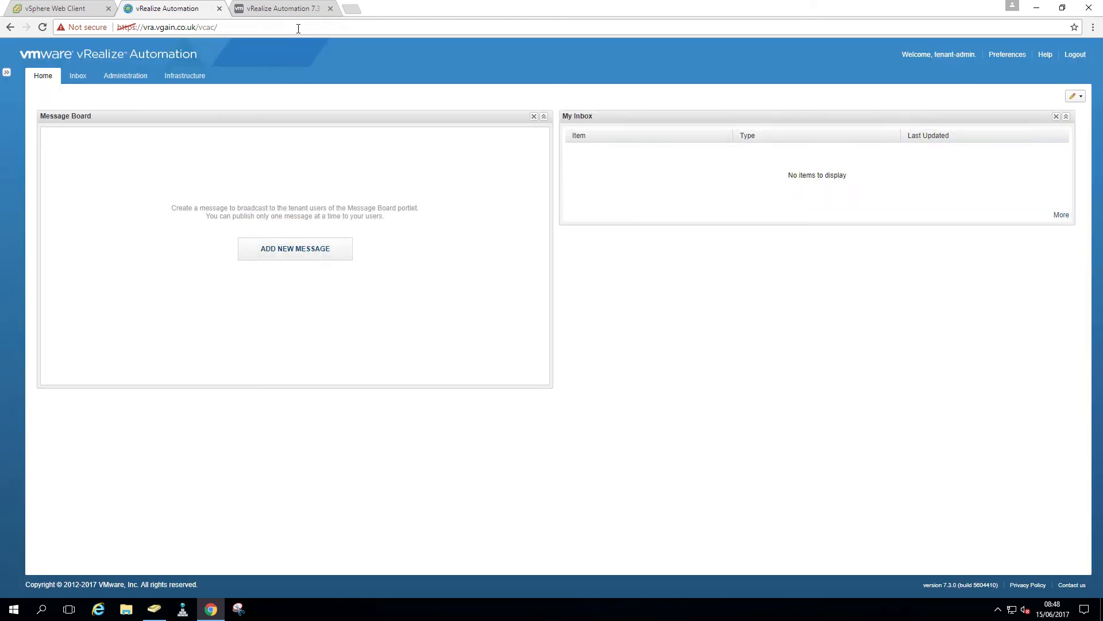
Open a new incognito window and resize it over the vRealize page
{"action": "left_click", "coordinate": [1094, 27]}
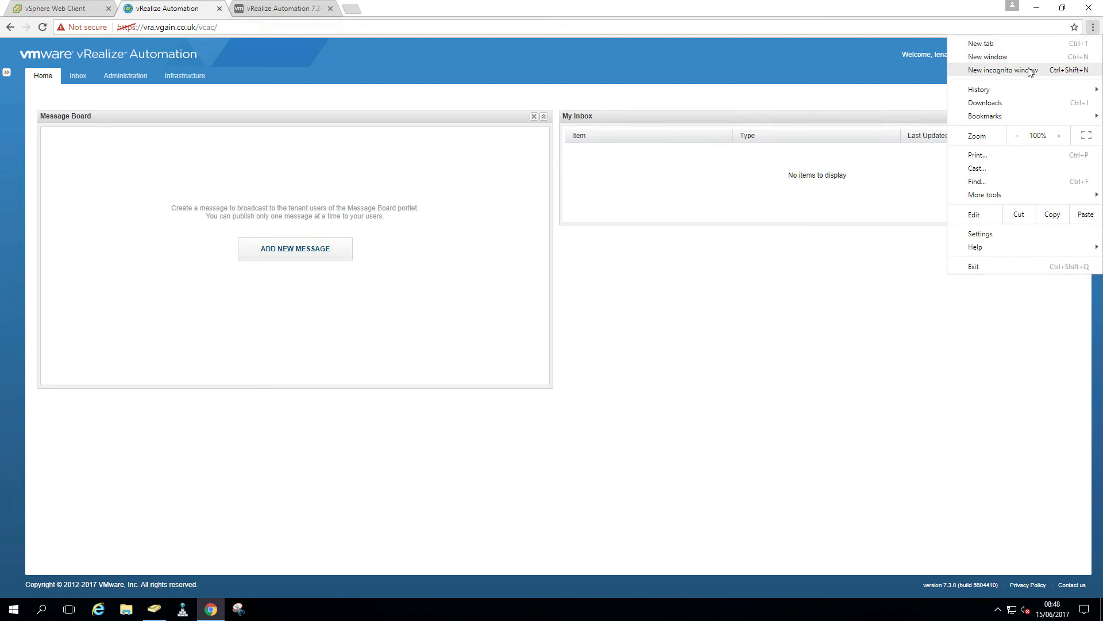
{"action": "left_click", "coordinate": [1006, 70]}
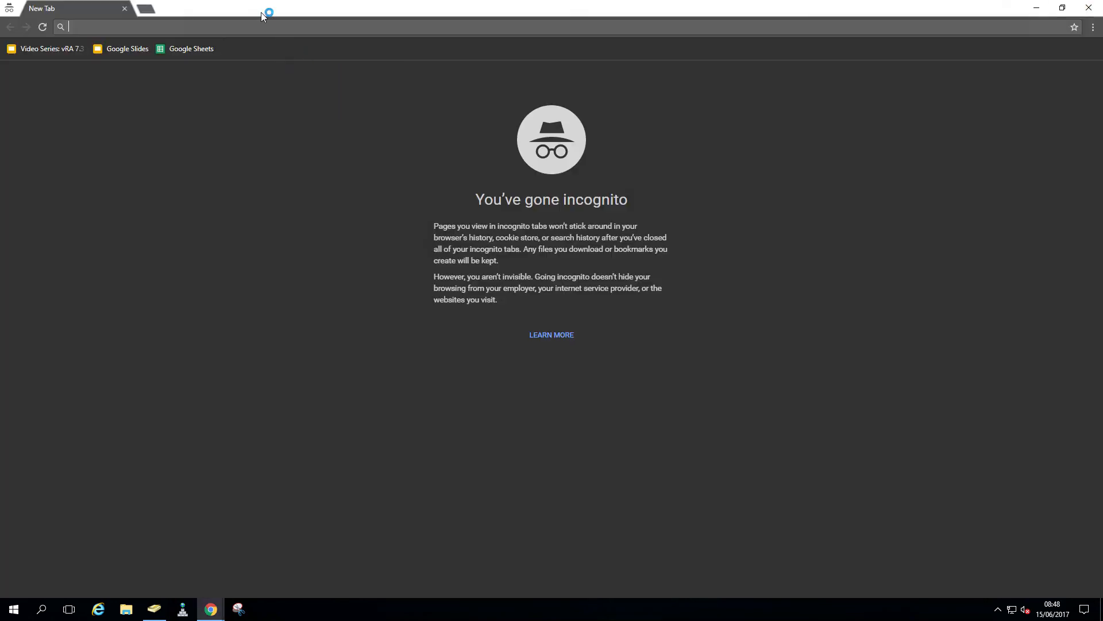
{"action": "left_click_drag", "start_coordinate": [339, 137], "coordinate": [610, 137]}
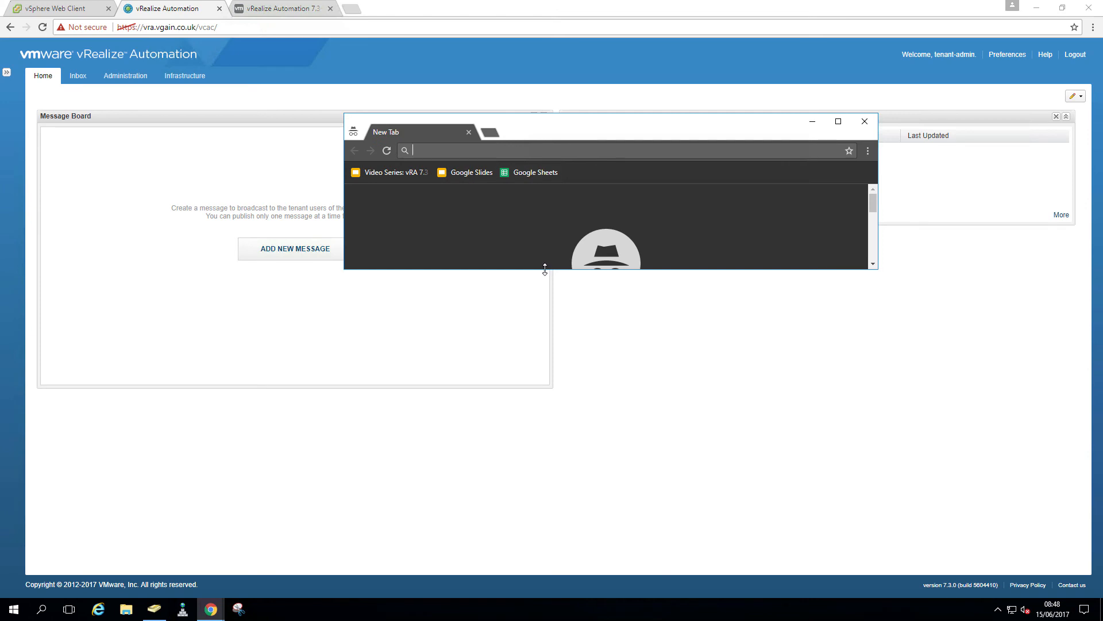
{"action": "left_click_drag", "start_coordinate": [545, 269], "coordinate": [545, 497]}
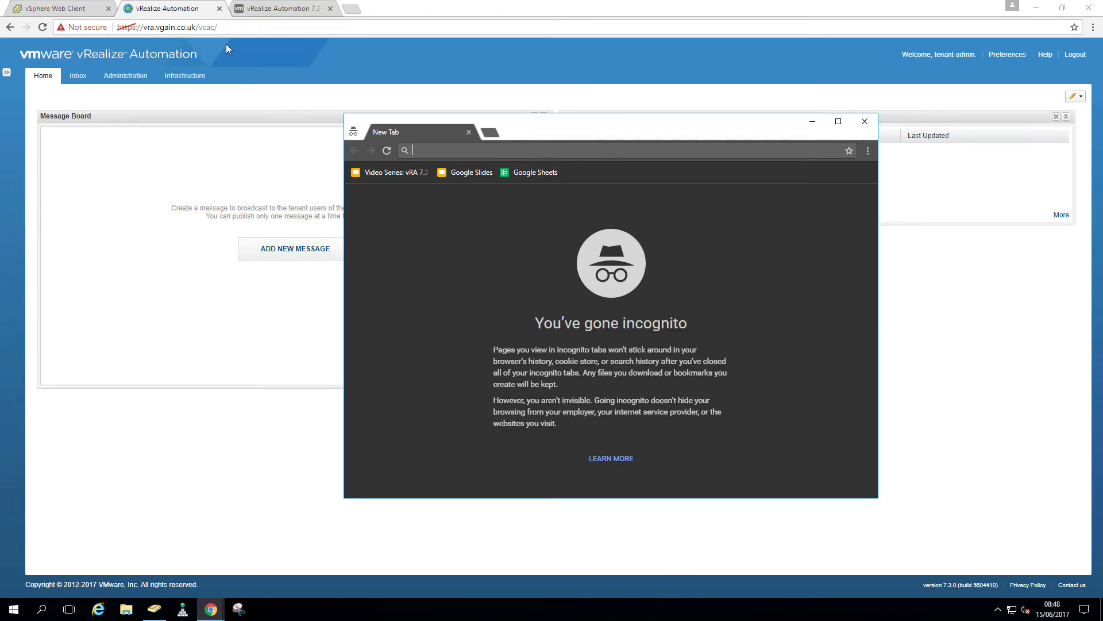
Browse to vra.vgain.co.uk/vcac in the incognito window and sign in as iaas-admin
{"action": "type", "text": "vra"}
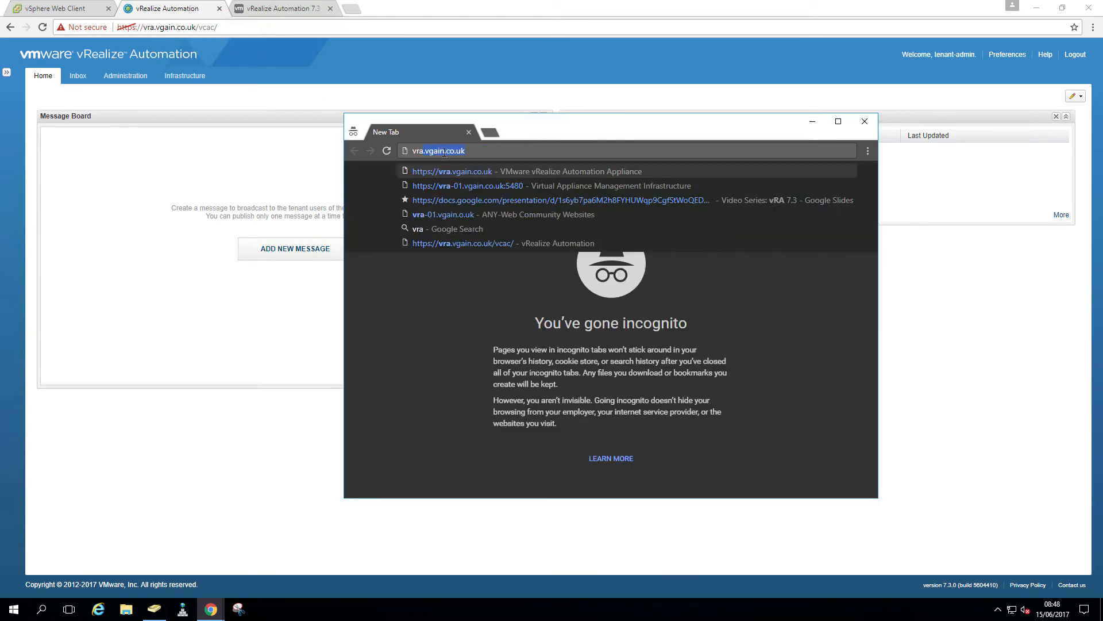
{"action": "key", "text": "Down"}
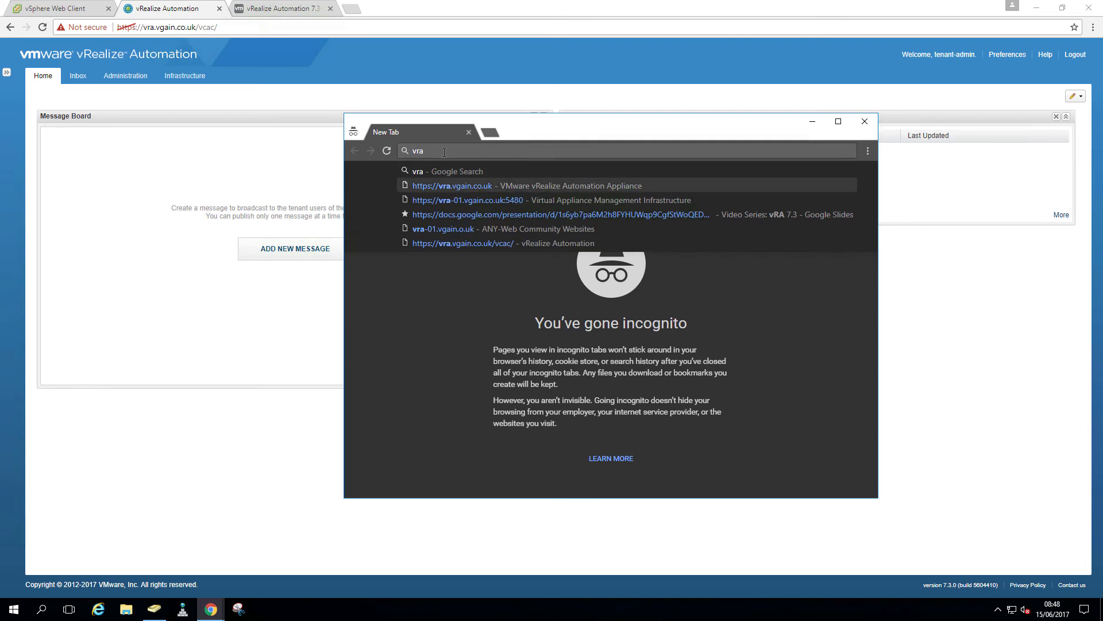
{"action": "type", "text": "/vcac"}
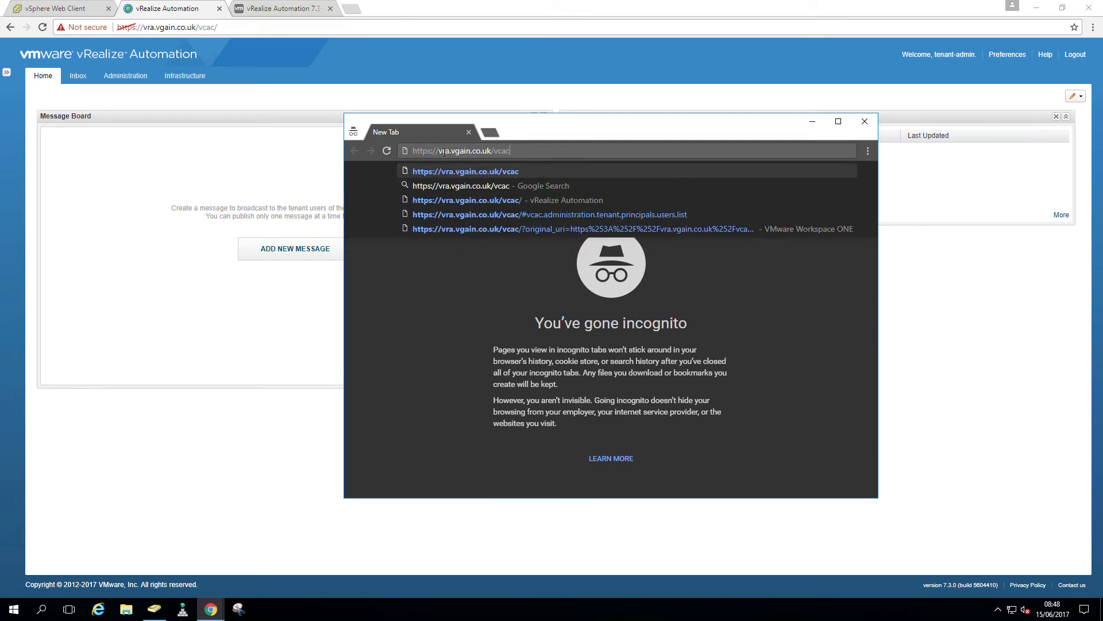
{"action": "key", "text": "Return"}
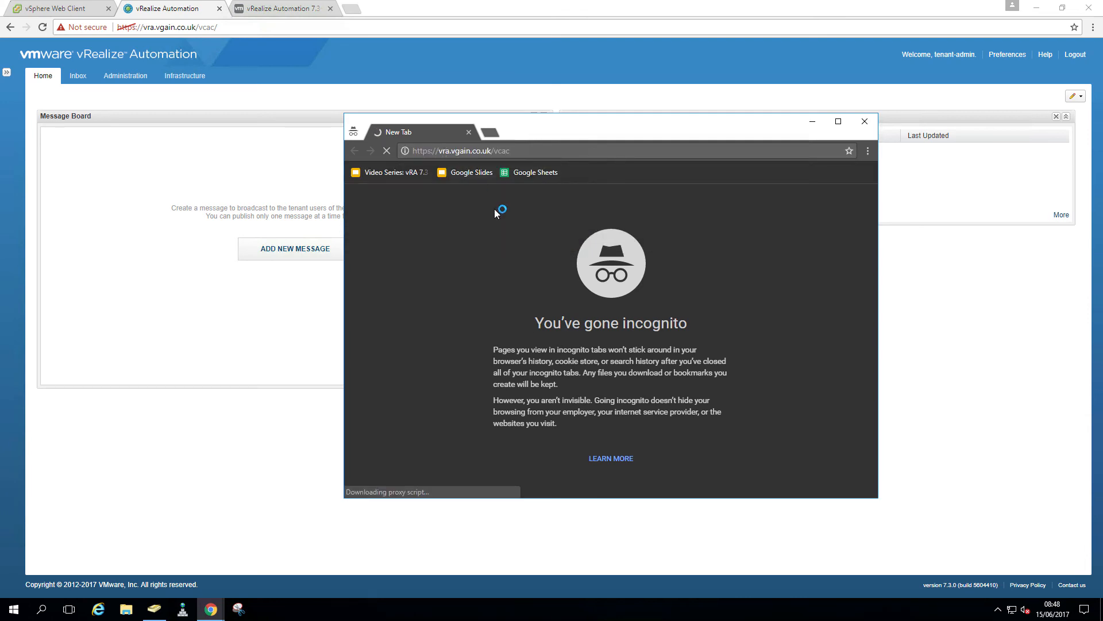
{"action": "left_click", "coordinate": [603, 397]}
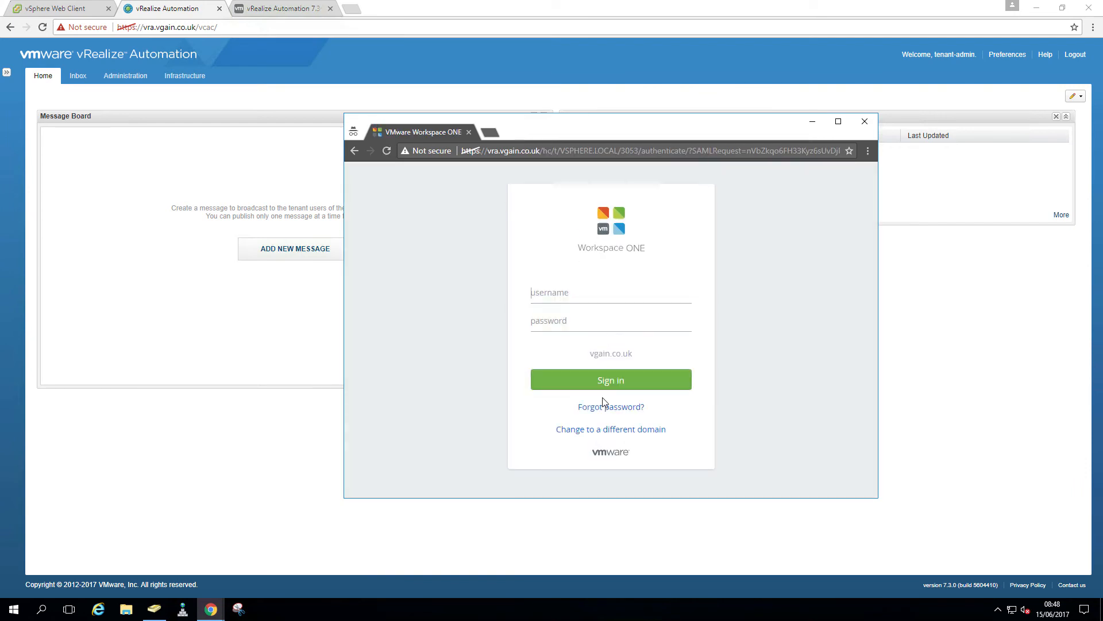
{"action": "type", "text": "iaas-ad*****"}
{"action": "key", "text": "Return"}
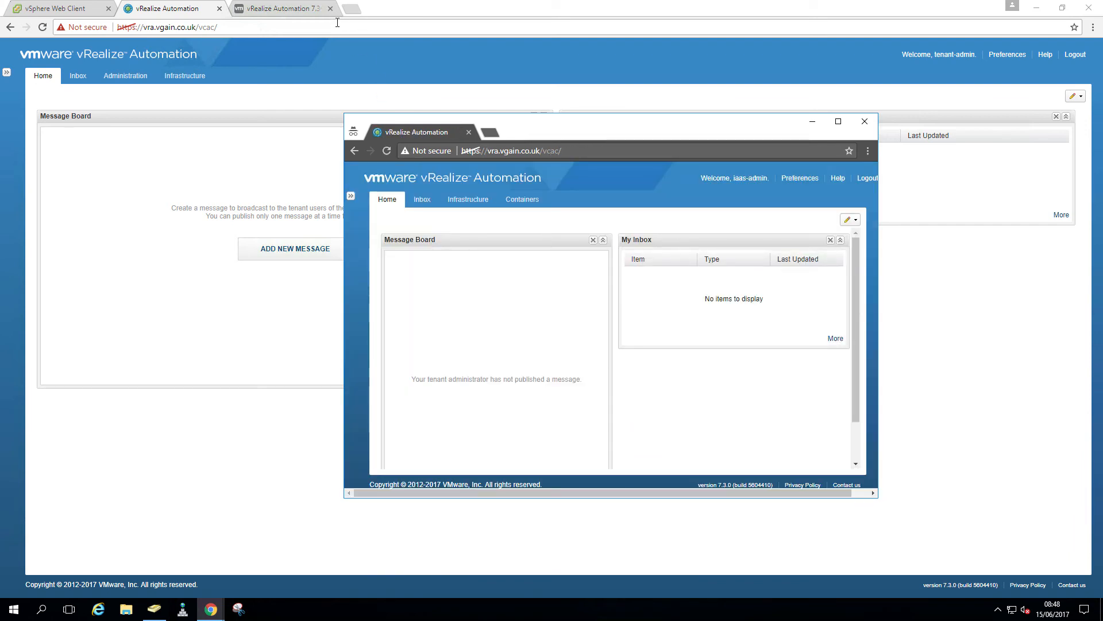
Snap the tenant-admin window left and IaaS admin window right, then open tenant-admin's Infrastructure
{"action": "left_click", "coordinate": [388, 8]}
{"action": "key", "text": "super+Left"}
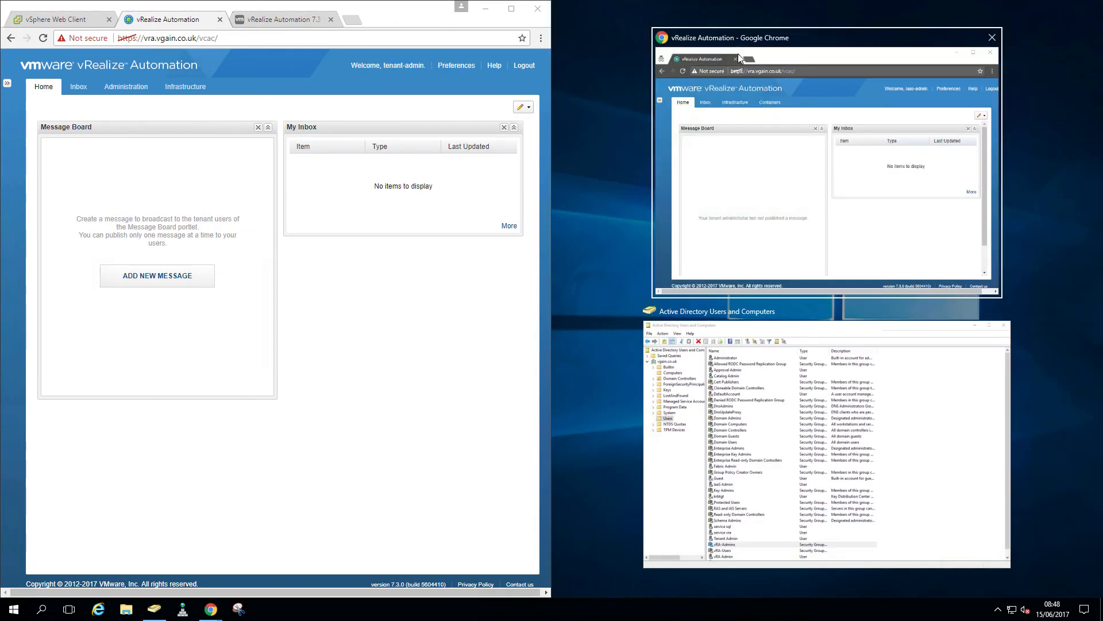
{"action": "left_click", "coordinate": [723, 167]}
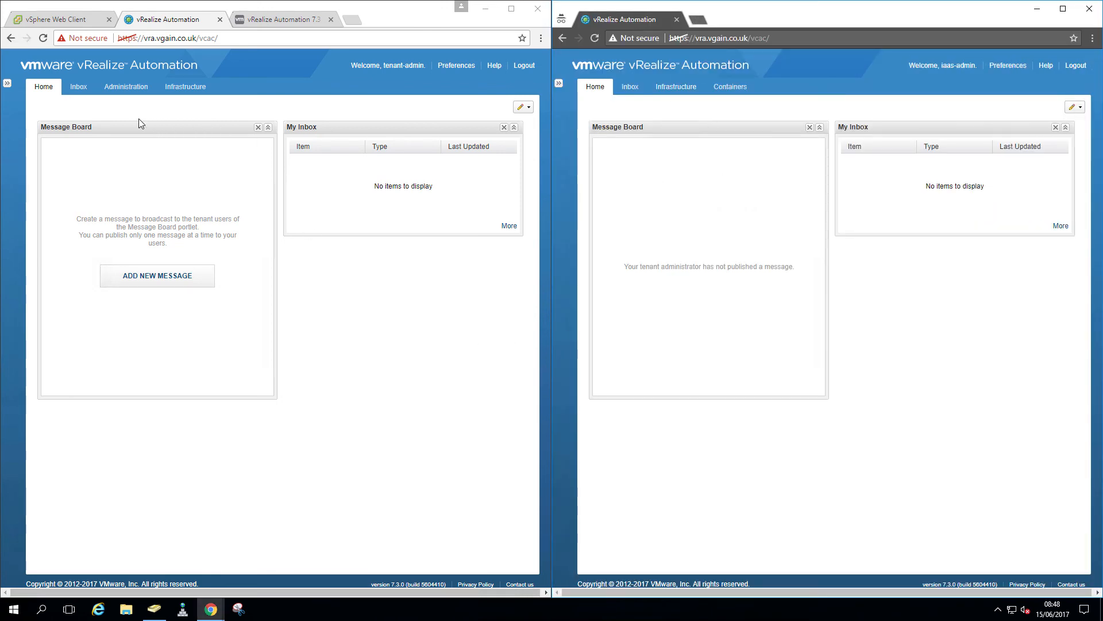
{"action": "left_click", "coordinate": [128, 88]}
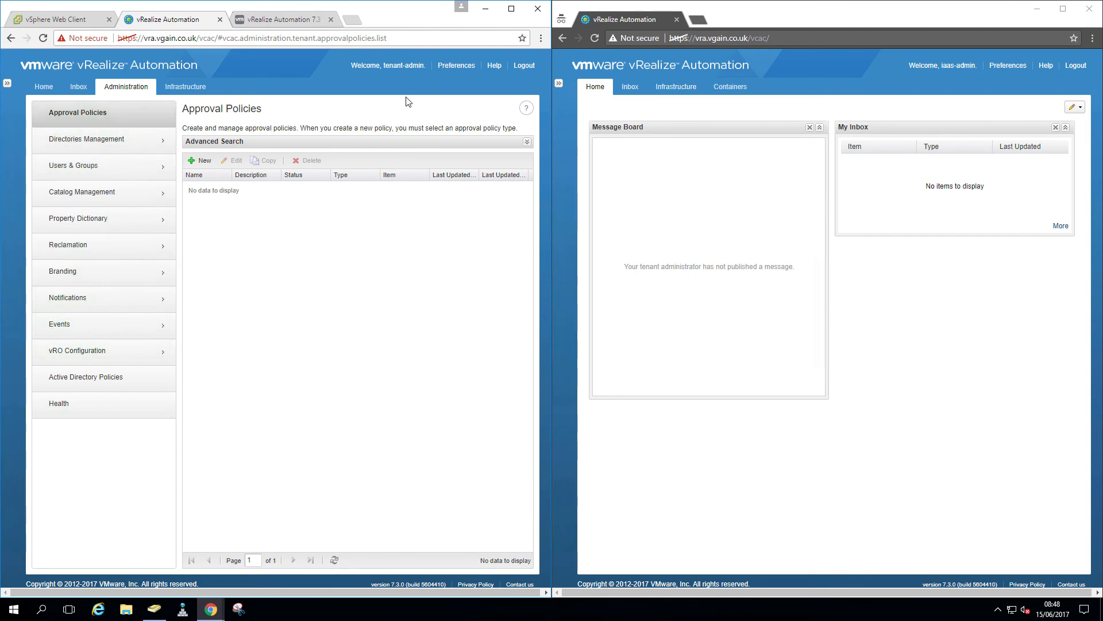
{"action": "left_click", "coordinate": [181, 88]}
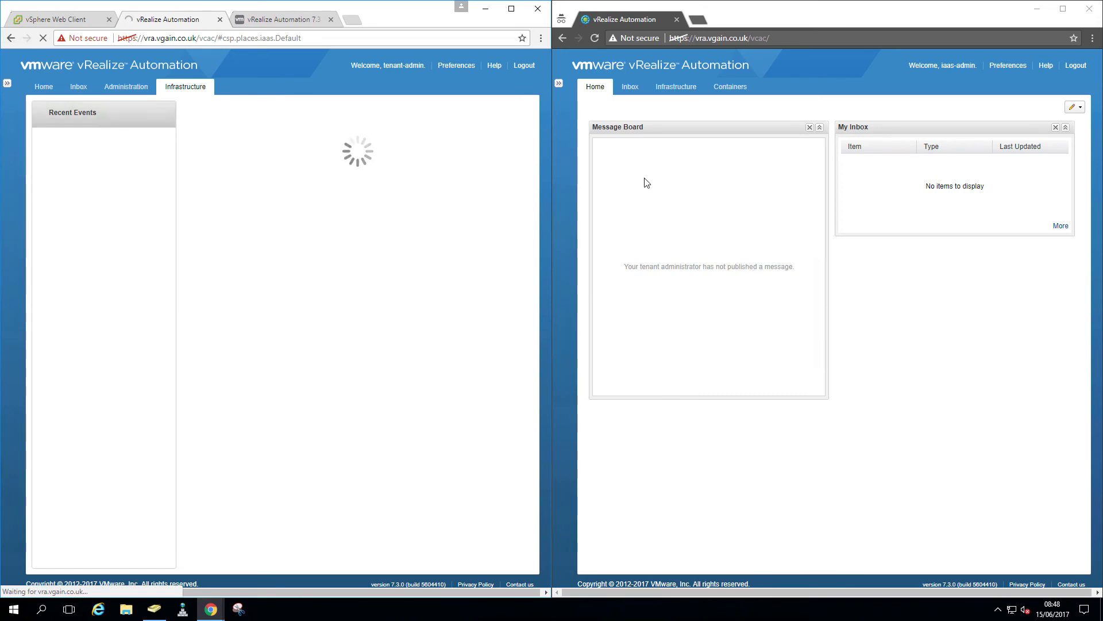
In the IaaS admin window, go through Infrastructure and Fabric Groups to the empty Endpoints list
{"action": "left_click", "coordinate": [685, 90]}
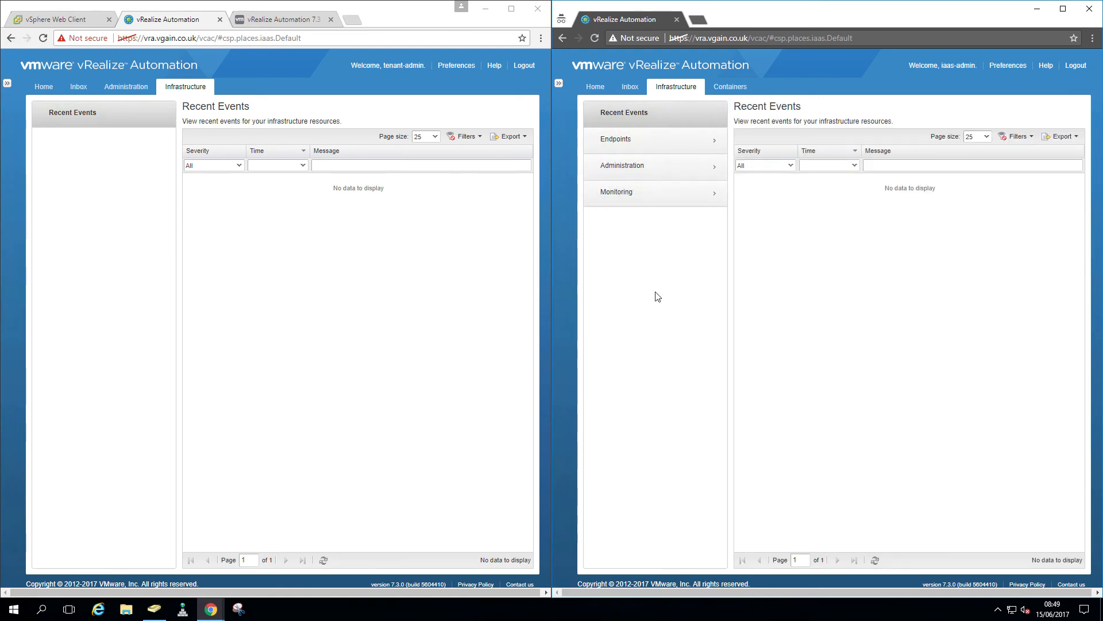
{"action": "left_click", "coordinate": [645, 151]}
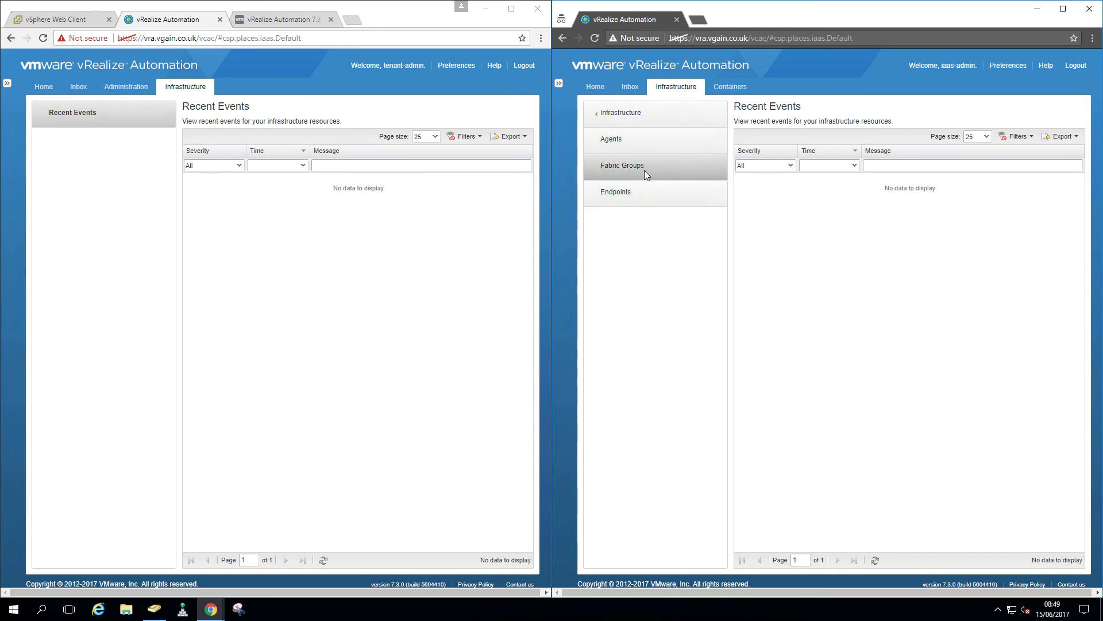
{"action": "left_click", "coordinate": [644, 171]}
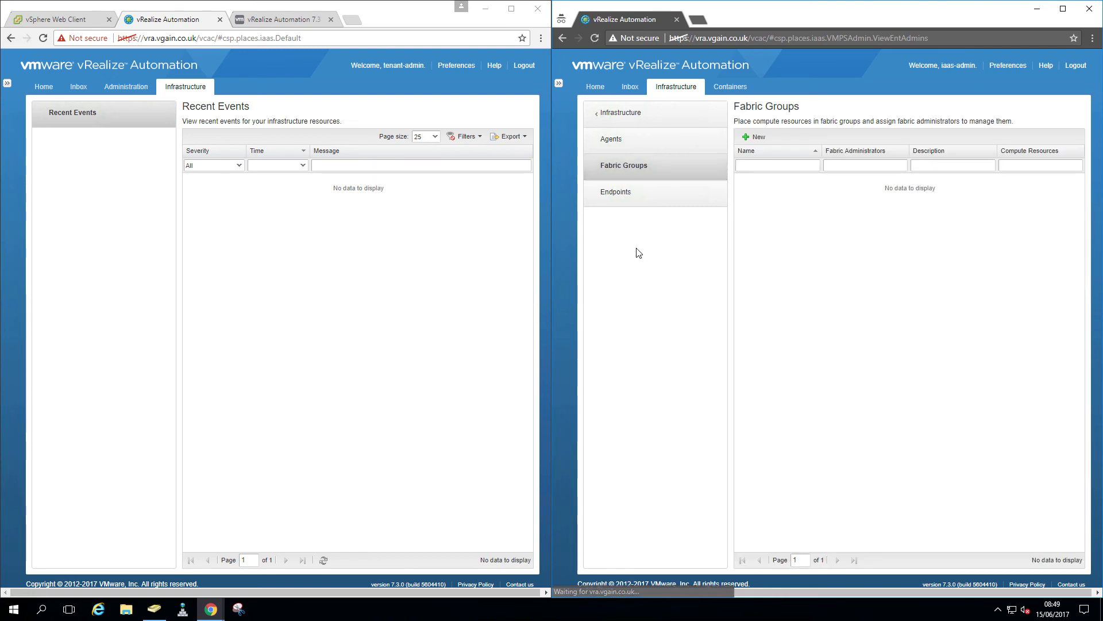
{"action": "left_click", "coordinate": [634, 206]}
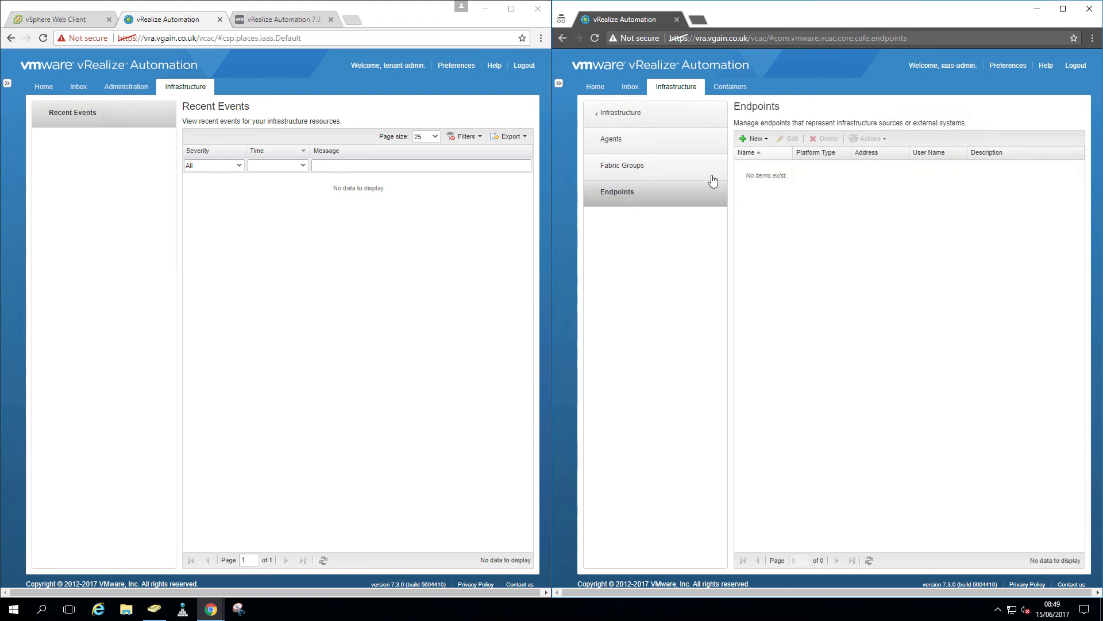
{"action": "left_click", "coordinate": [1094, 41]}
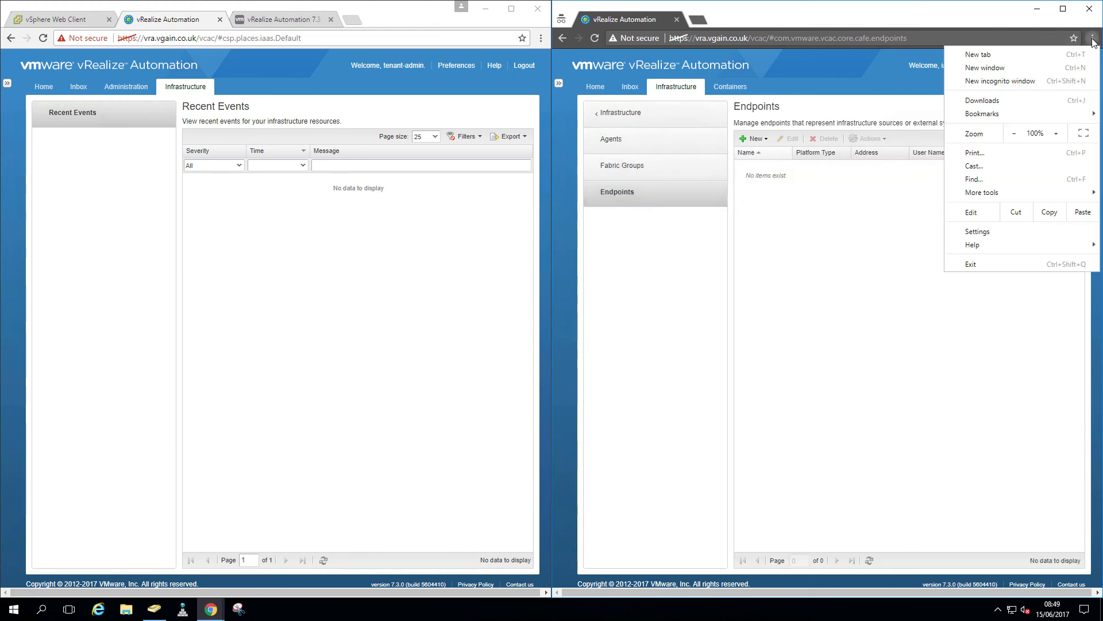
Open another private window on the vra.vgain.co.uk vRealize Automation console and reposition it
{"action": "left_click", "coordinate": [1027, 85]}
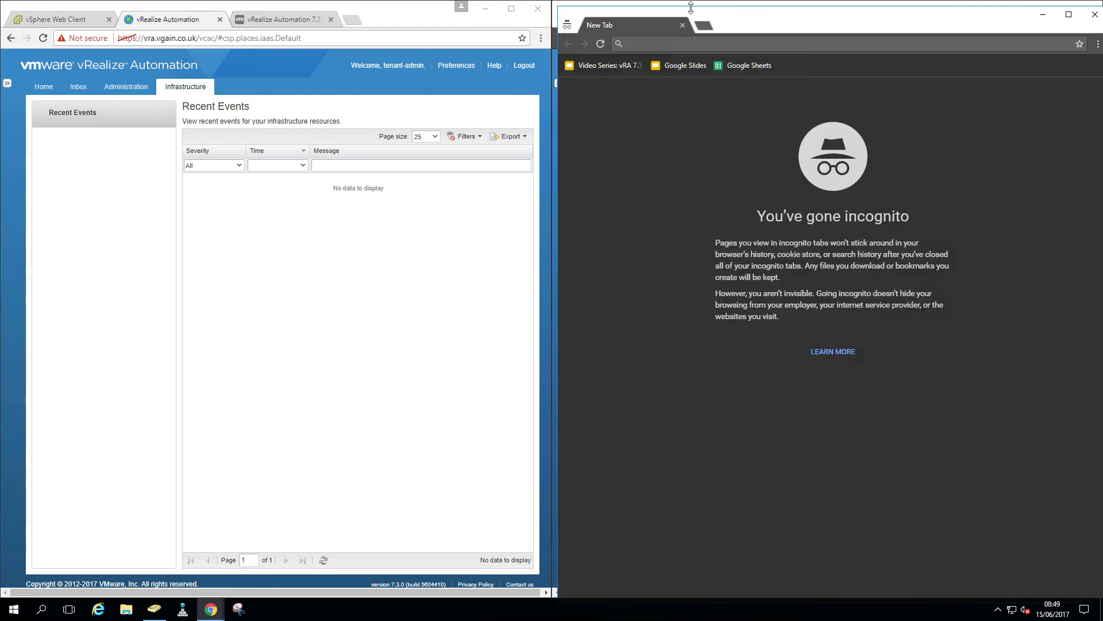
{"action": "left_click_drag", "start_coordinate": [751, 25], "coordinate": [317, 144]}
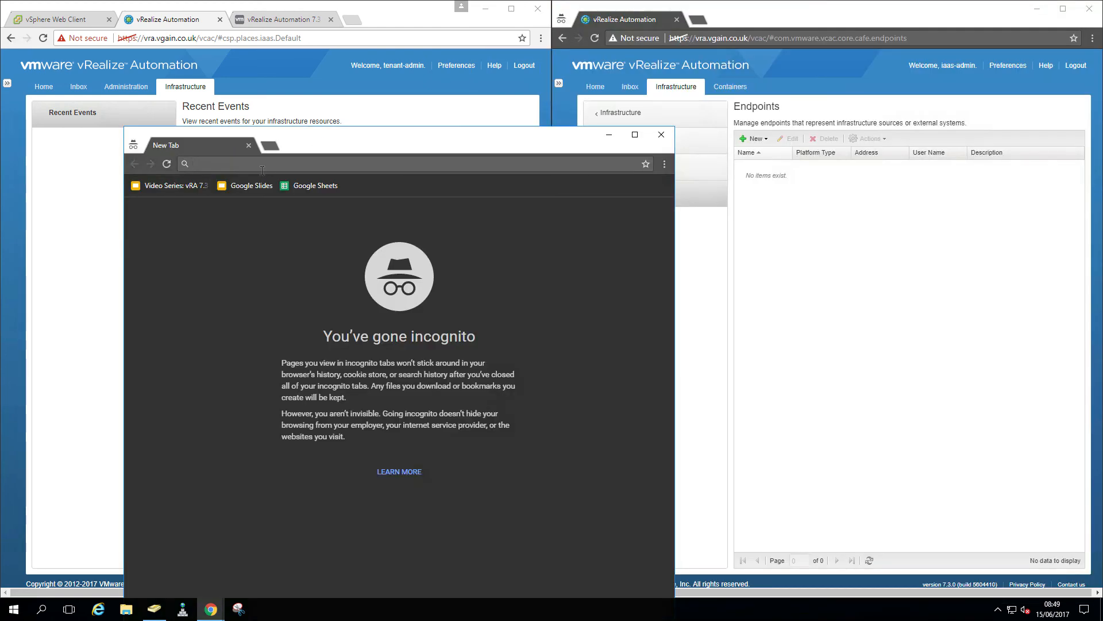
{"action": "left_click", "coordinate": [262, 169]}
{"action": "type", "text": "vra.vgain.co.uk"}
{"action": "key", "text": "Return"}
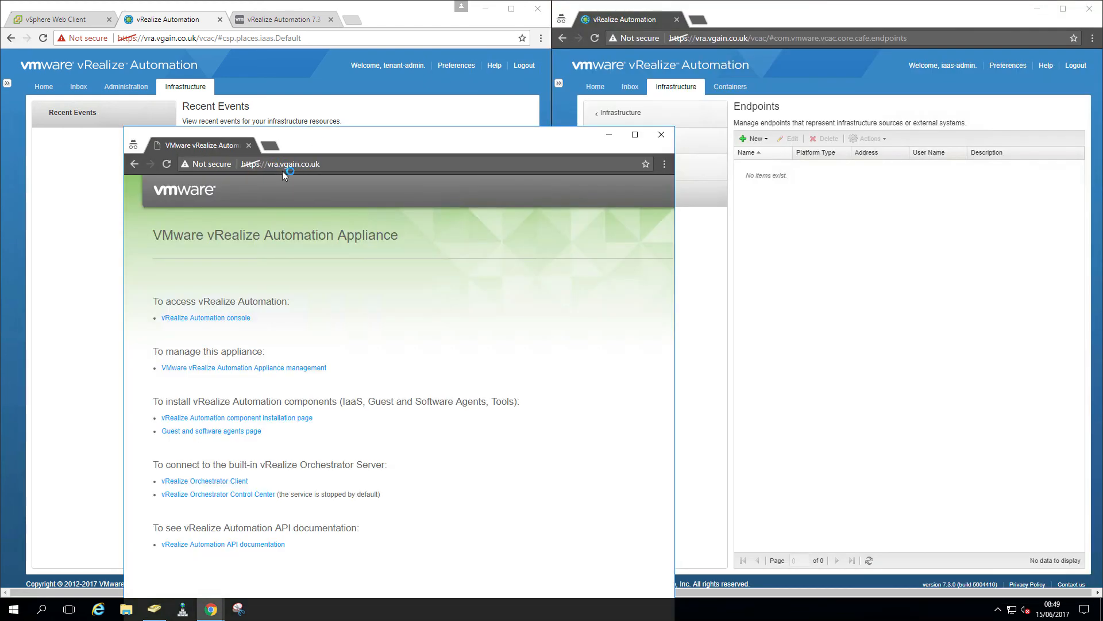
{"action": "left_click", "coordinate": [234, 318]}
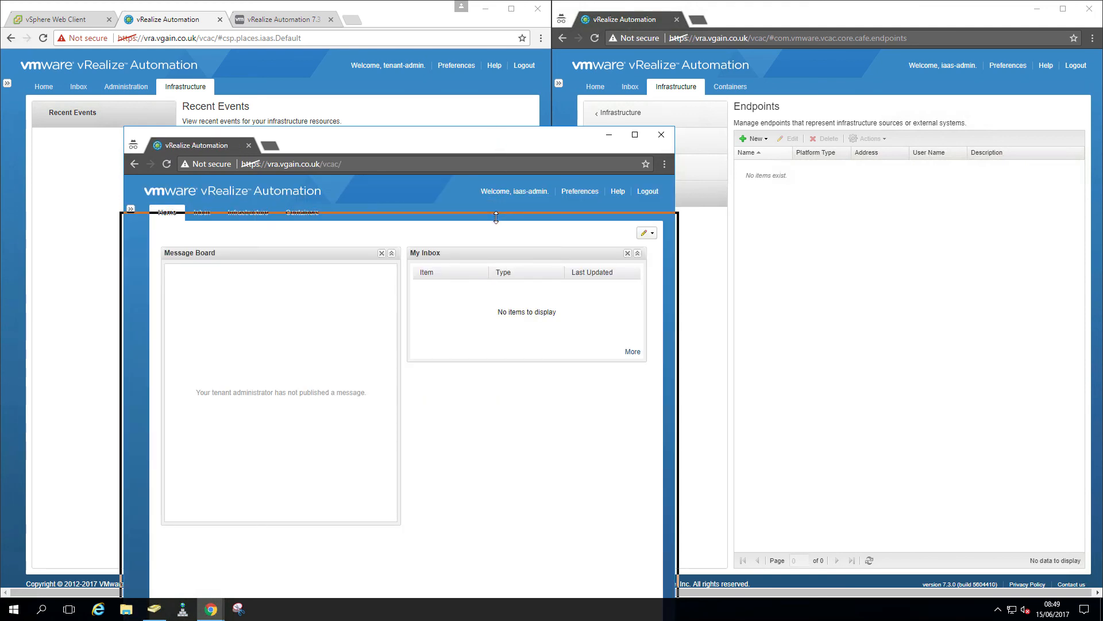
{"action": "left_click_drag", "start_coordinate": [499, 134], "coordinate": [497, 225]}
{"action": "left_click_drag", "start_coordinate": [514, 174], "coordinate": [589, 52]}
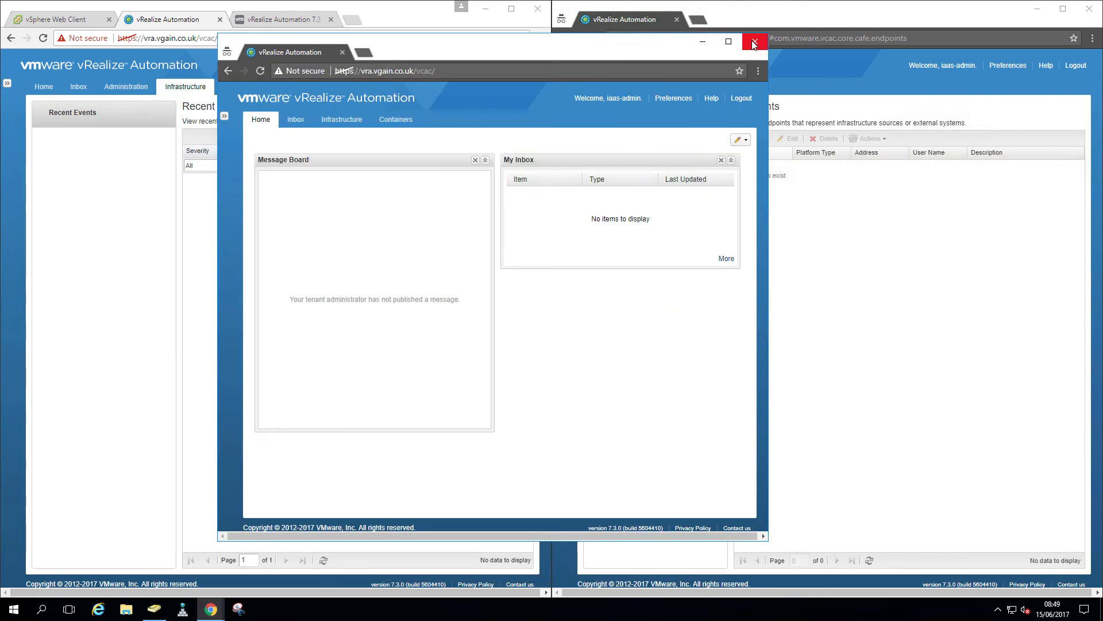
Sign the IaaS admin out, close the extra private window, and sign in as catalog-admin
{"action": "left_click", "coordinate": [1076, 66]}
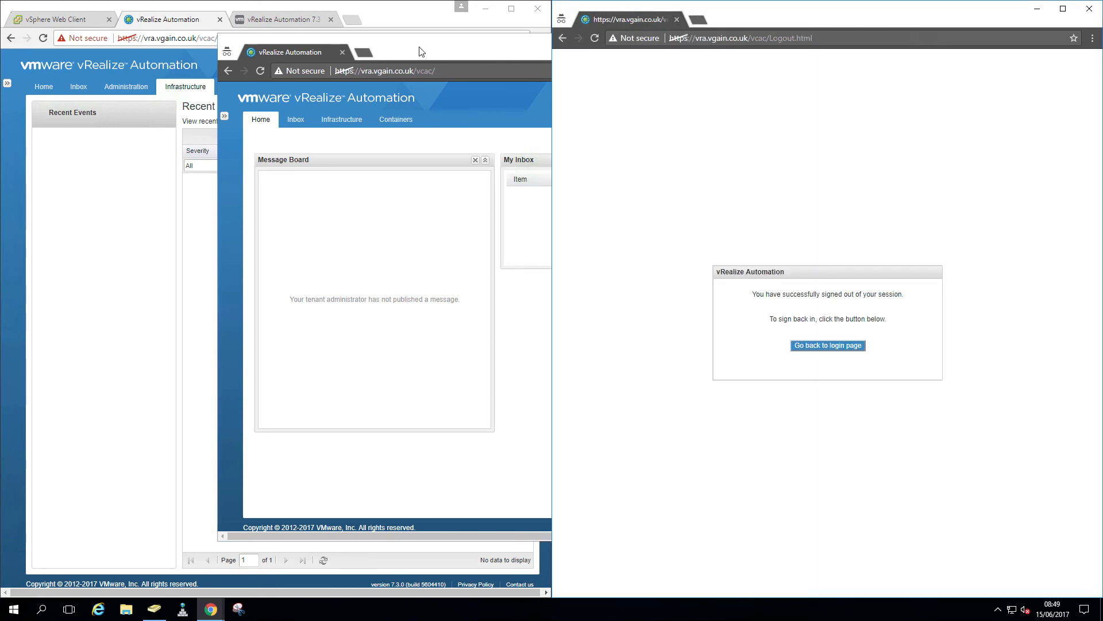
{"action": "left_click", "coordinate": [342, 53]}
{"action": "left_click", "coordinate": [839, 339]}
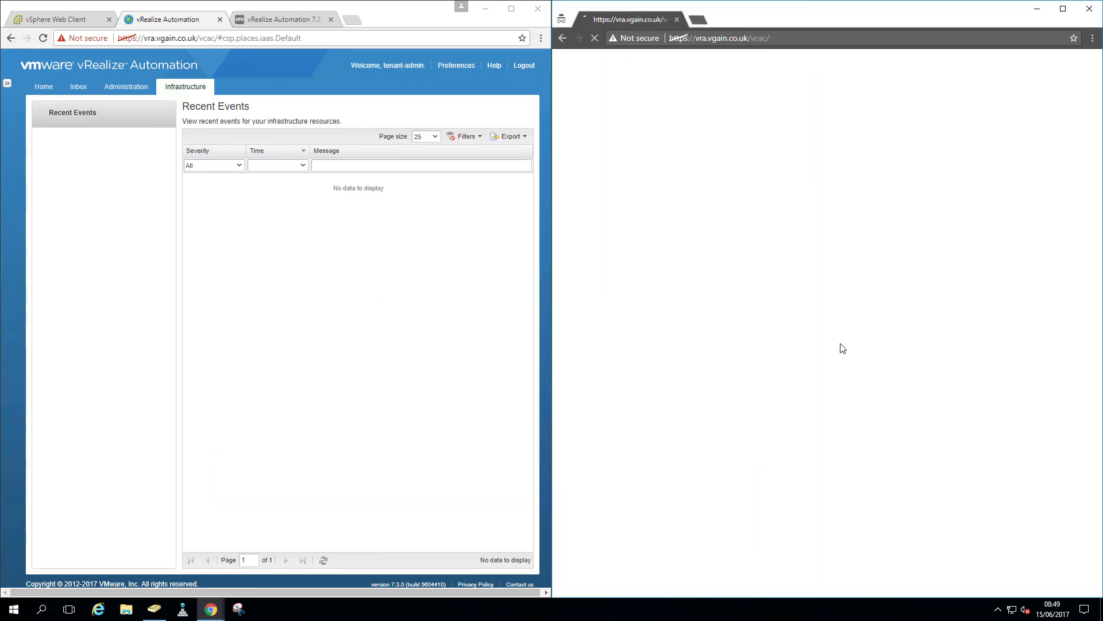
{"action": "type", "text": "c"}
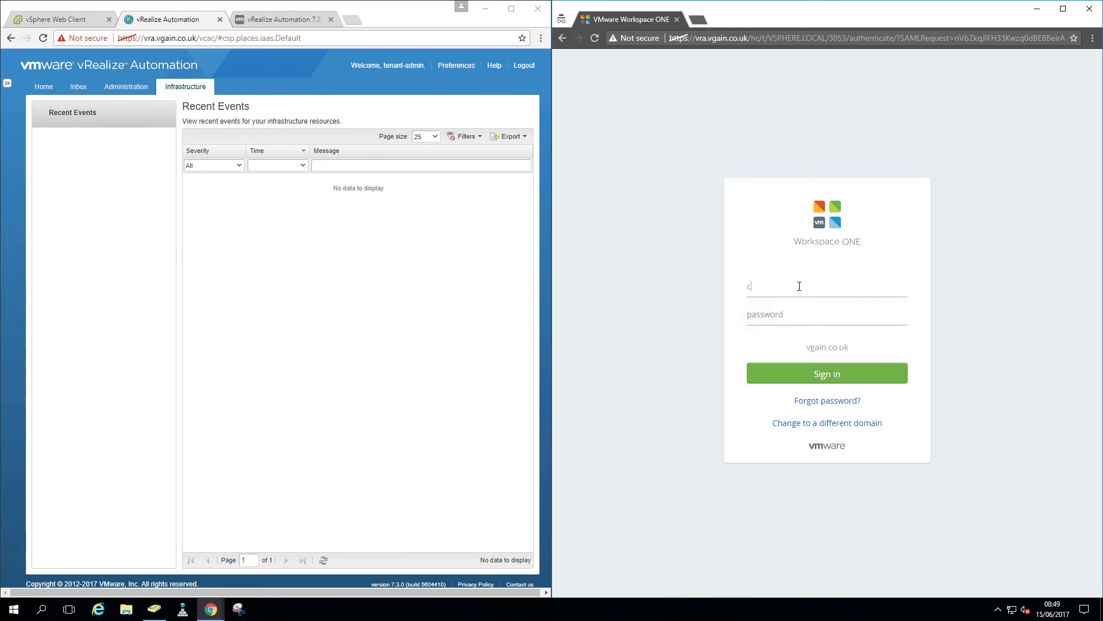
{"action": "type", "text": "atalog-admin"}
{"action": "key", "text": "Tab"}
{"action": "type", "text": "VMware1!!"}
{"action": "key", "text": "Return"}
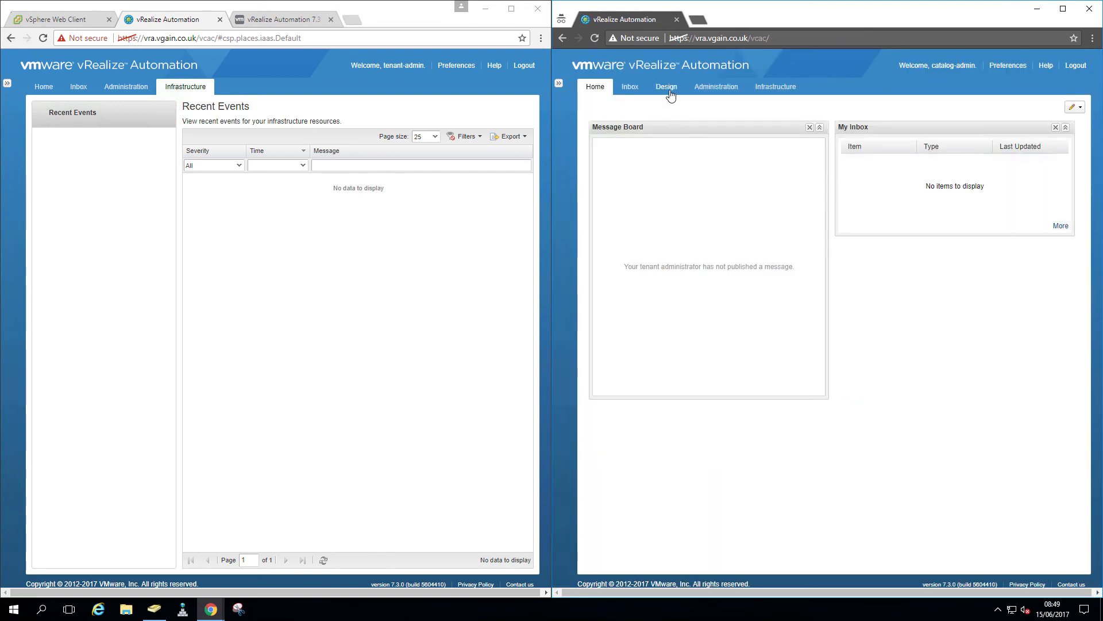
Browse the catalog admin's Design, Administration and Infrastructure tabs, ending on empty Recent Events
{"action": "left_click", "coordinate": [668, 91]}
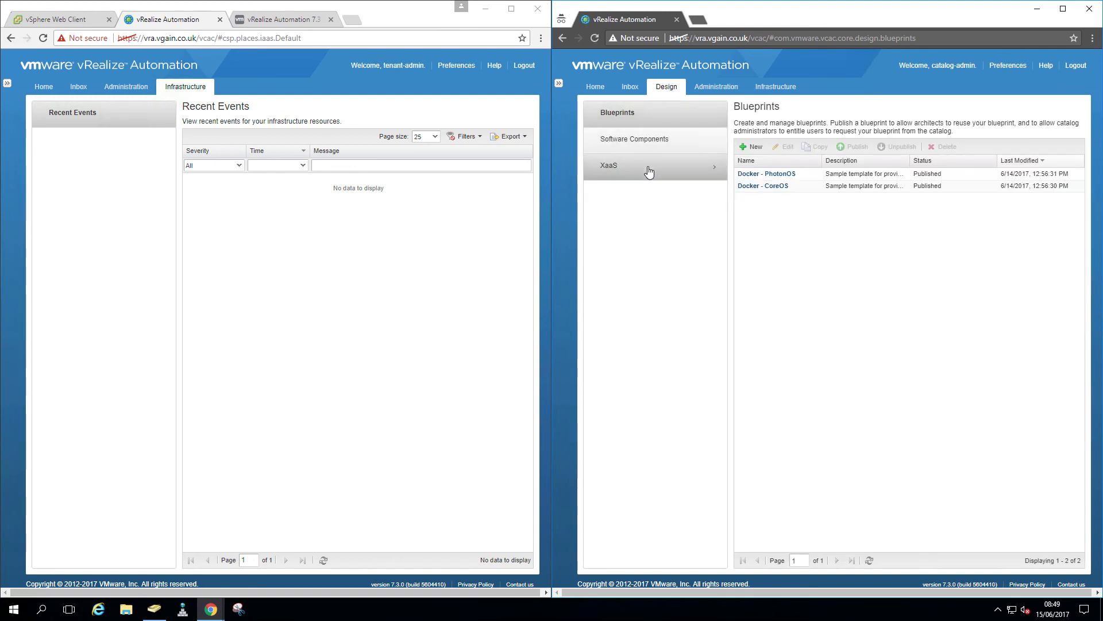
{"action": "left_click", "coordinate": [700, 91]}
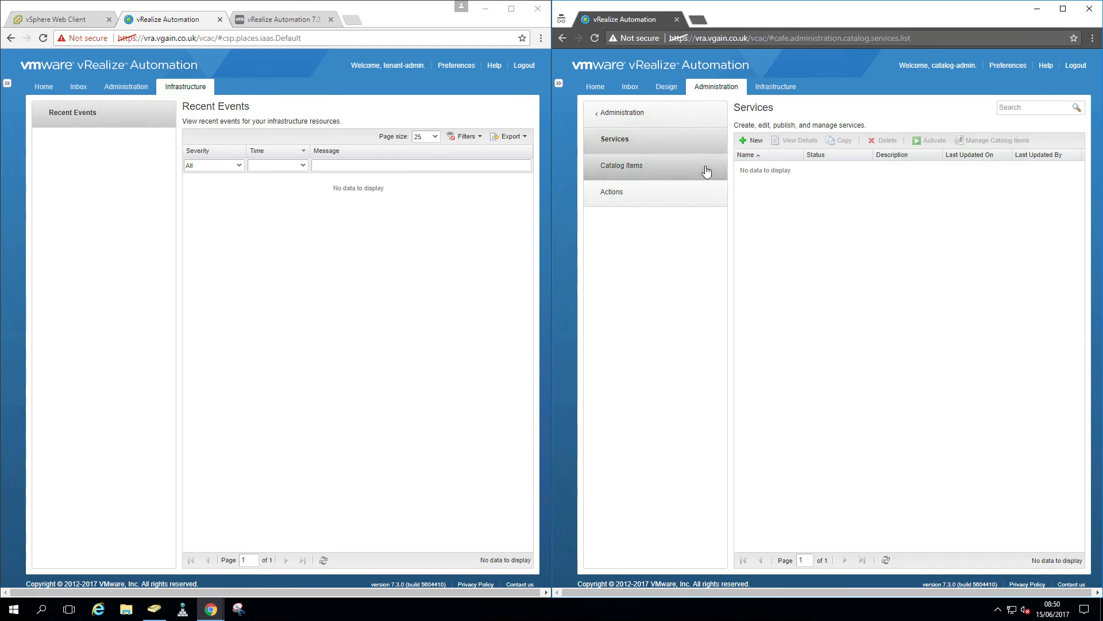
{"action": "left_click", "coordinate": [765, 91]}
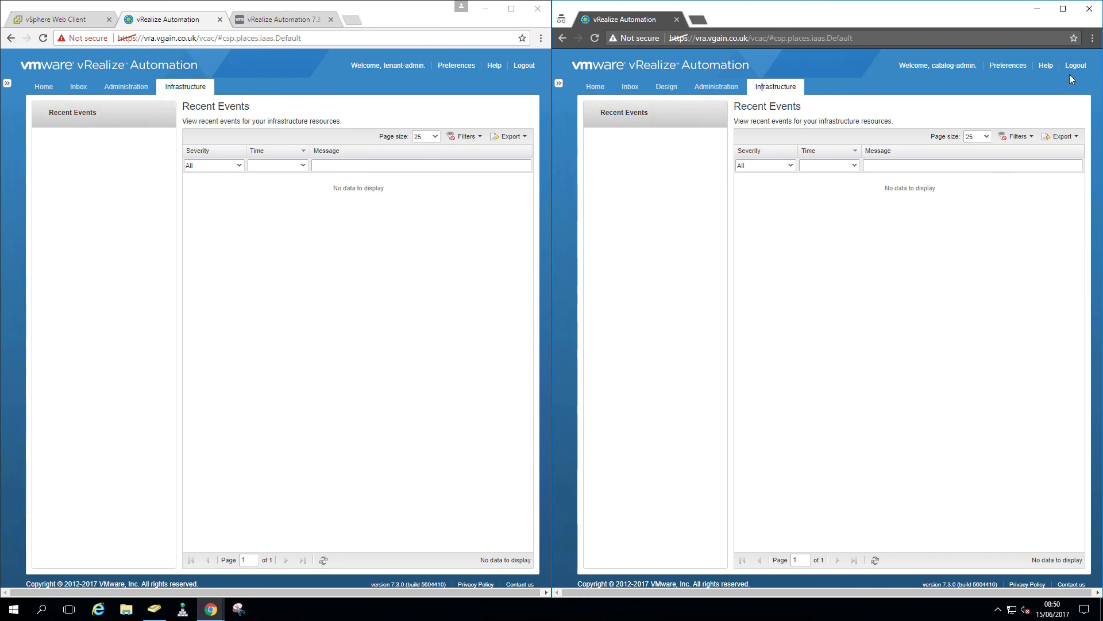
Log the left window out, sign in as approval-admin, and show its empty Approval Policies
{"action": "left_click", "coordinate": [521, 66]}
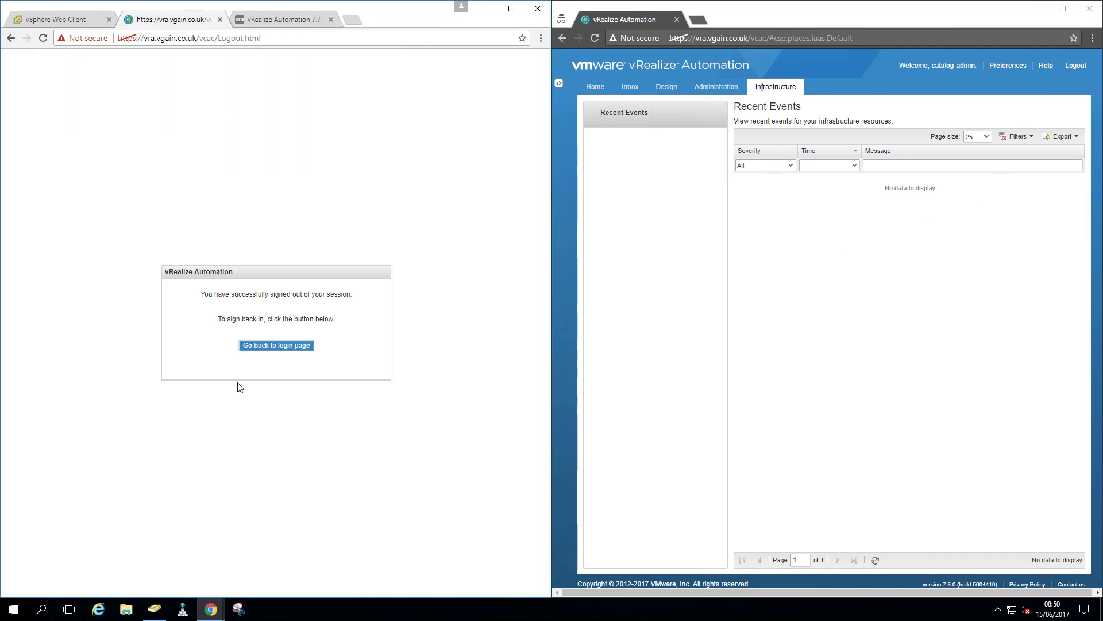
{"action": "left_click", "coordinate": [271, 346]}
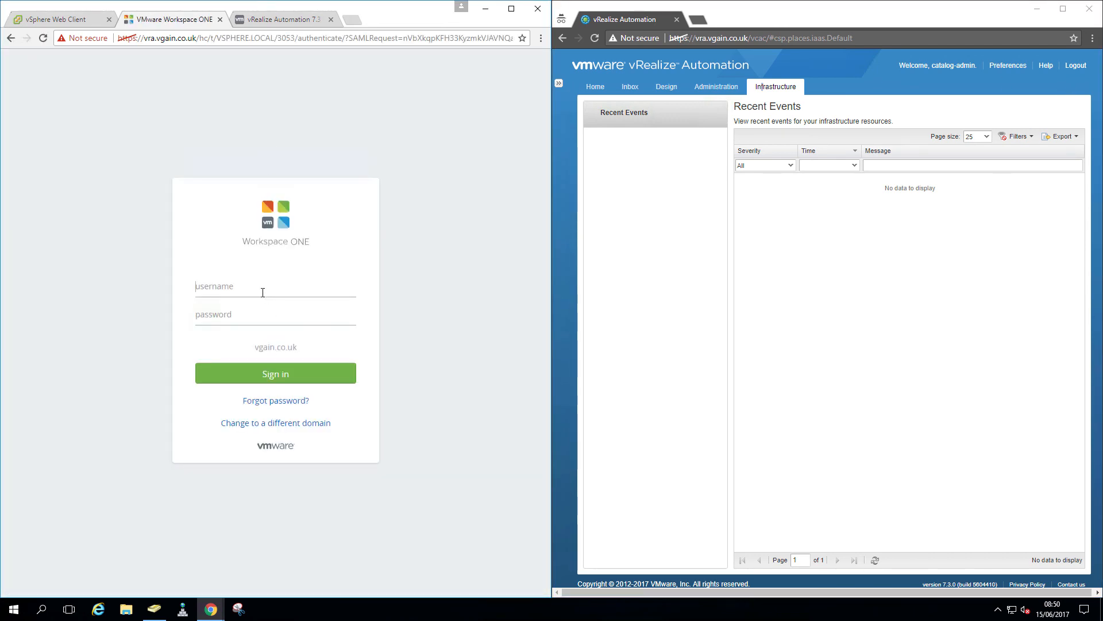
{"action": "type", "text": "approval-admin*********"}
{"action": "key", "text": "Return"}
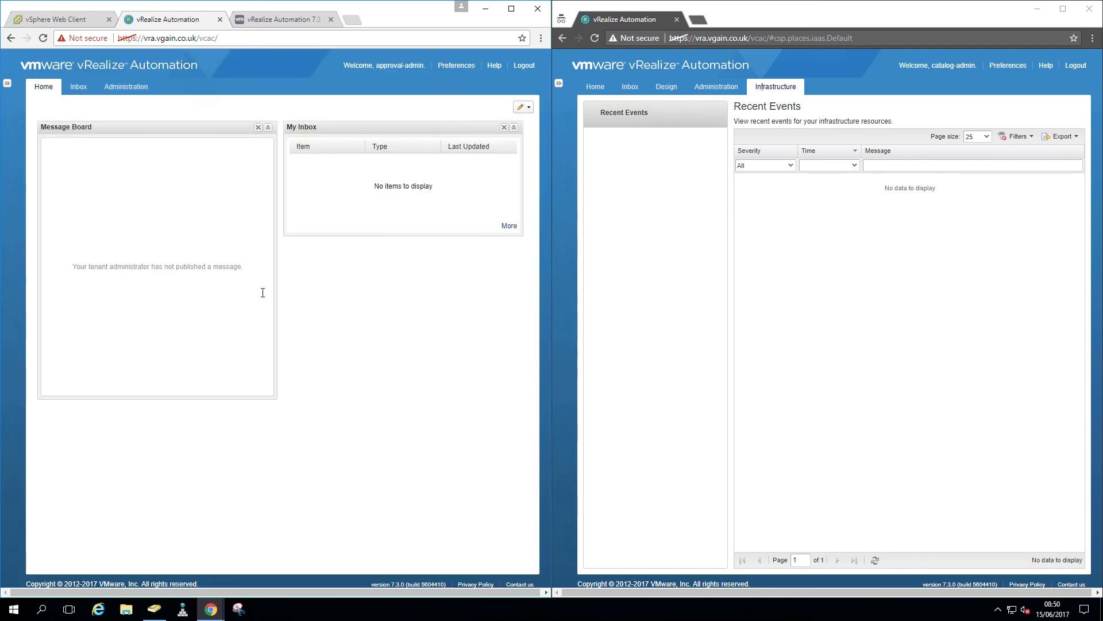
{"action": "left_click", "coordinate": [124, 88]}
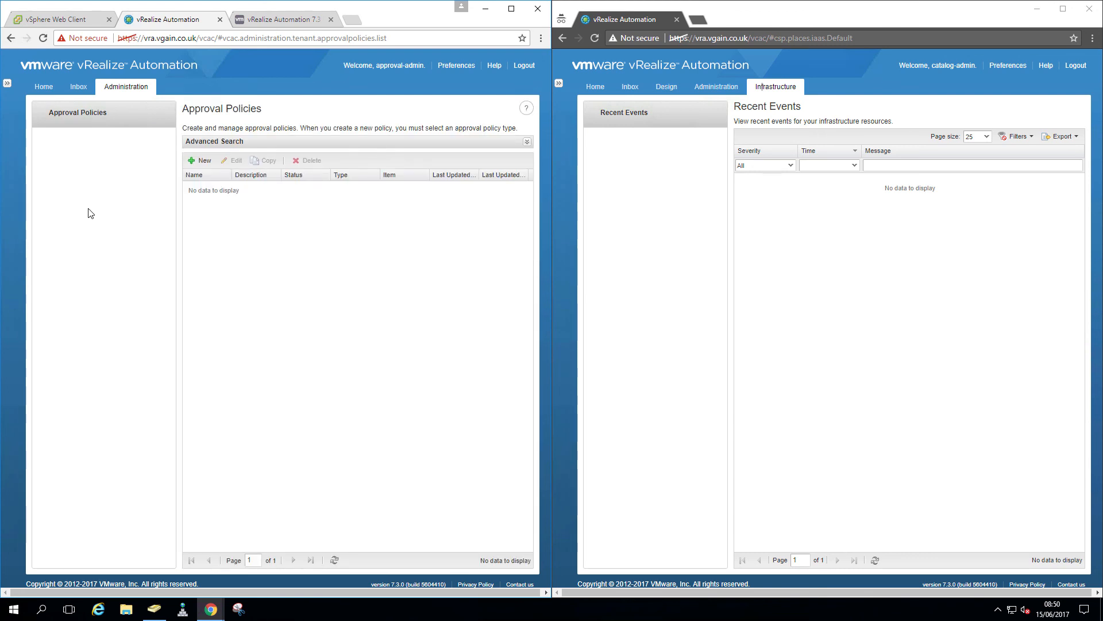
Review the vRA-Admins group's members in Active Directory Users and Computers, then cancel the properties
{"action": "left_click", "coordinate": [156, 610]}
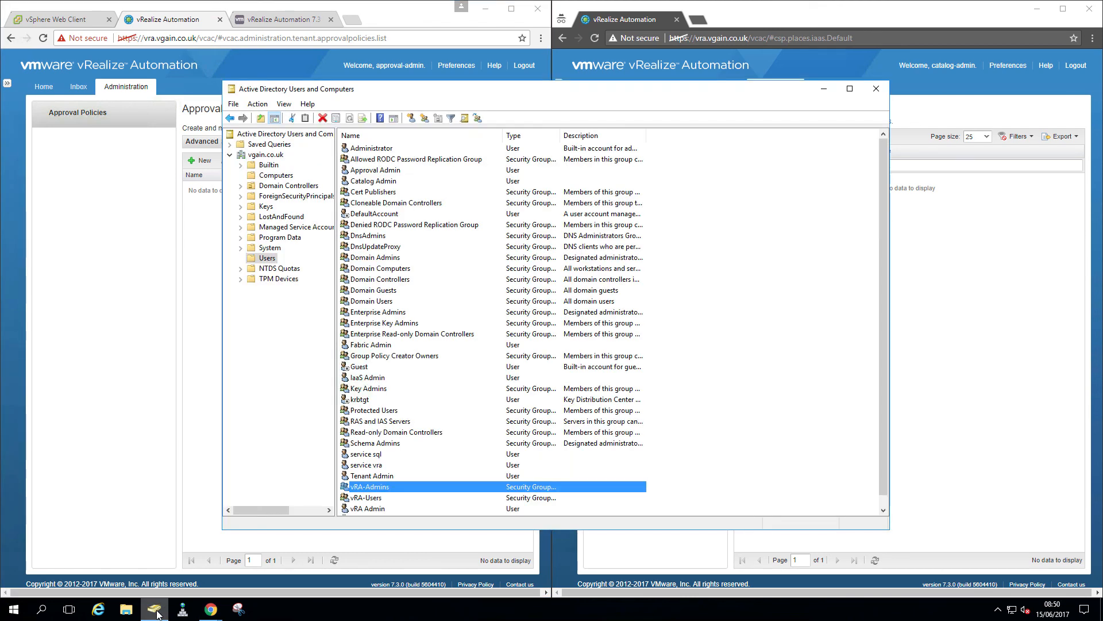
{"action": "double_click", "coordinate": [365, 487]}
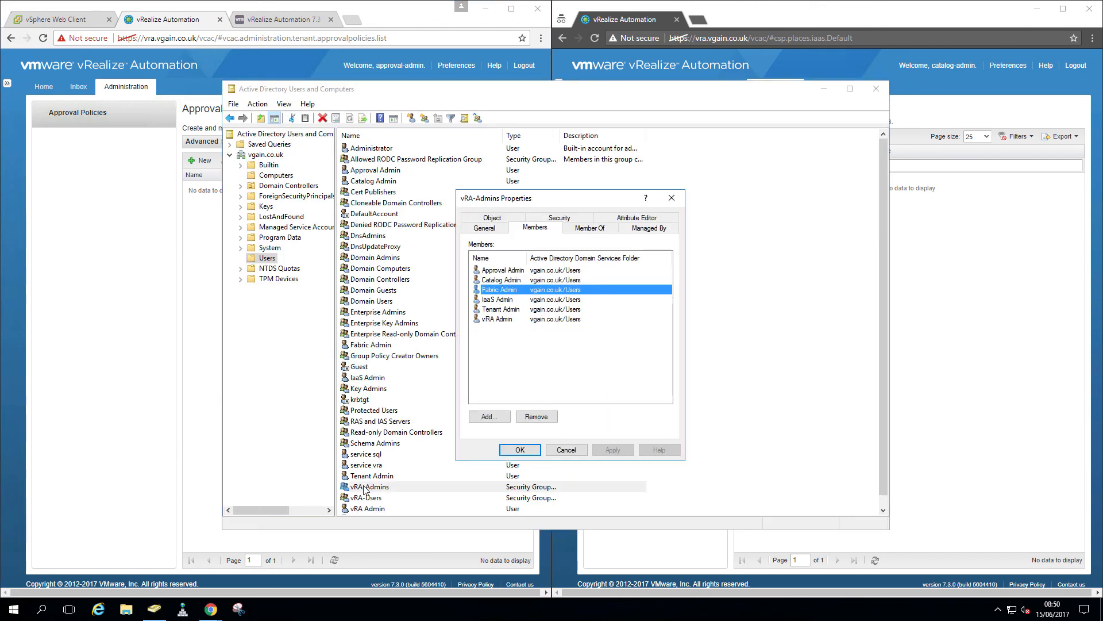
{"action": "left_click", "coordinate": [566, 450]}
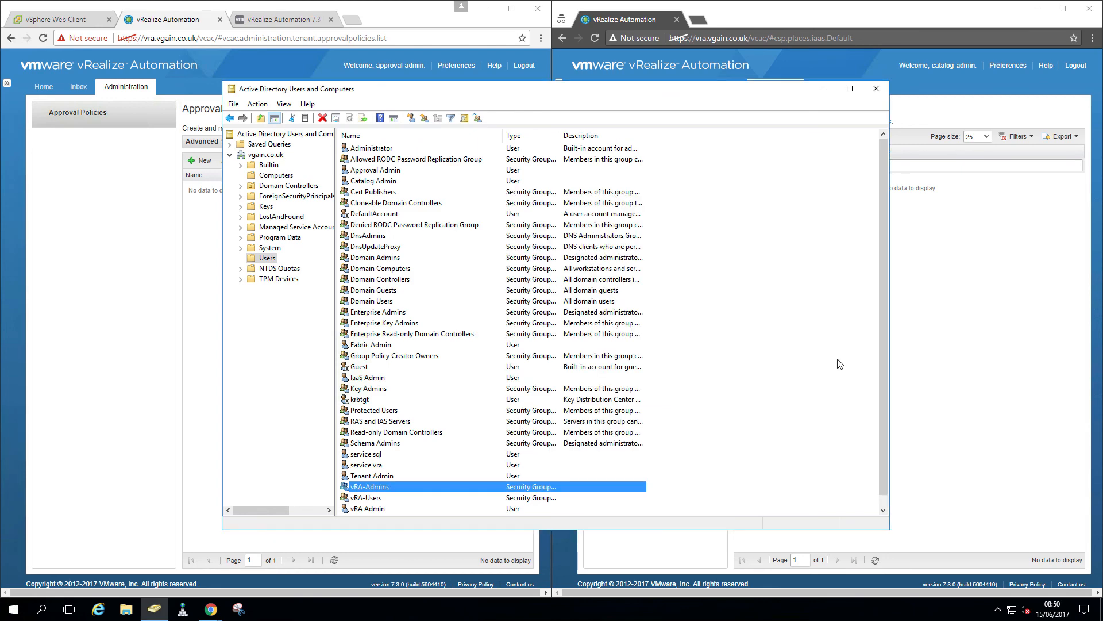
{"action": "left_click", "coordinate": [839, 364]}
Log the left window out and sign it in as the fabric admin account
{"action": "left_click", "coordinate": [522, 68]}
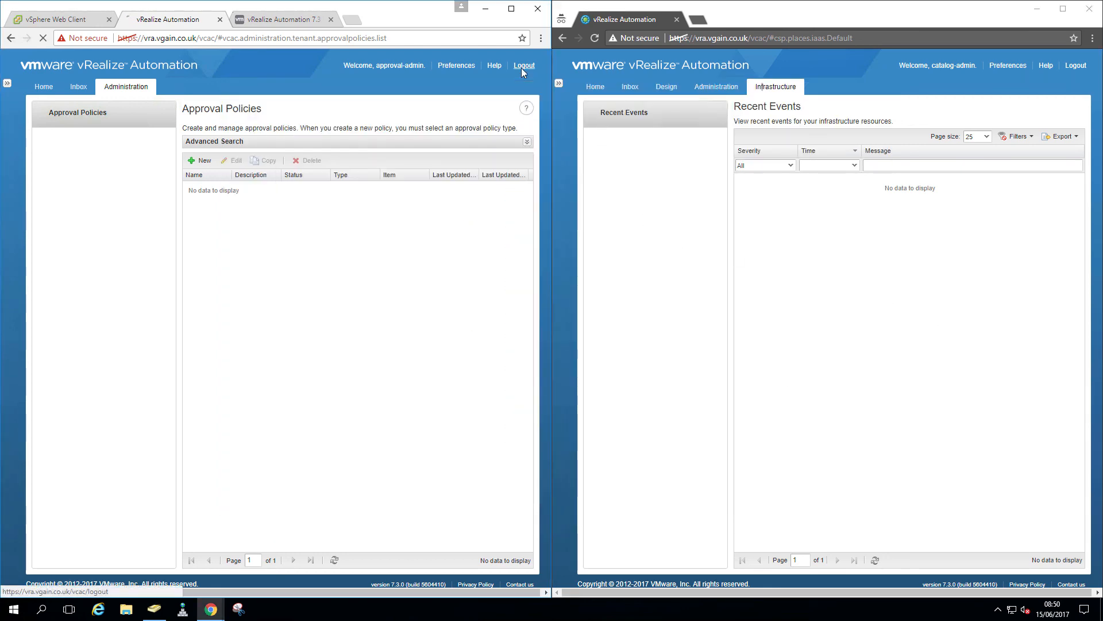
{"action": "left_click", "coordinate": [271, 345]}
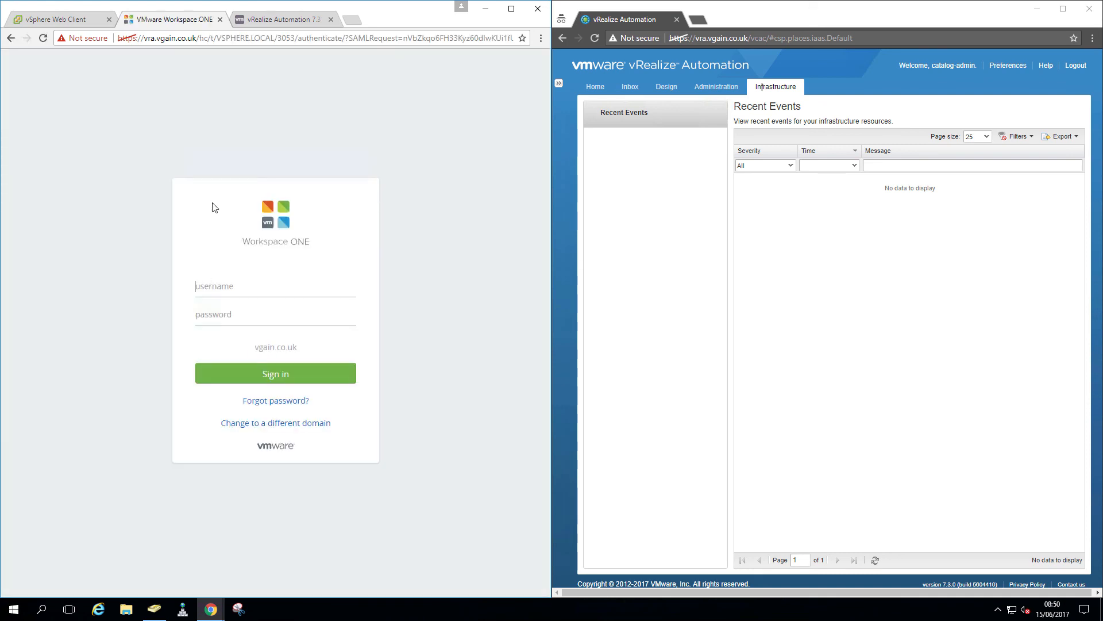
{"action": "left_click", "coordinate": [220, 289]}
{"action": "type", "text": "f********"}
{"action": "key", "text": "Return"}
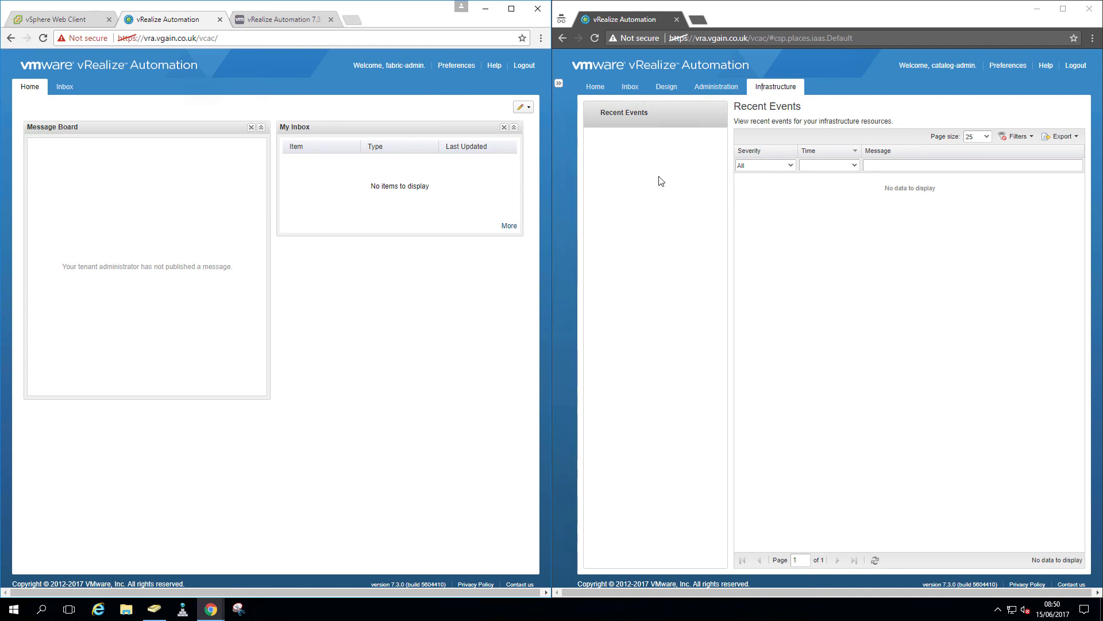
Log the catalog admin out of the right window and sign in as iaas-admin
{"action": "left_click", "coordinate": [711, 91]}
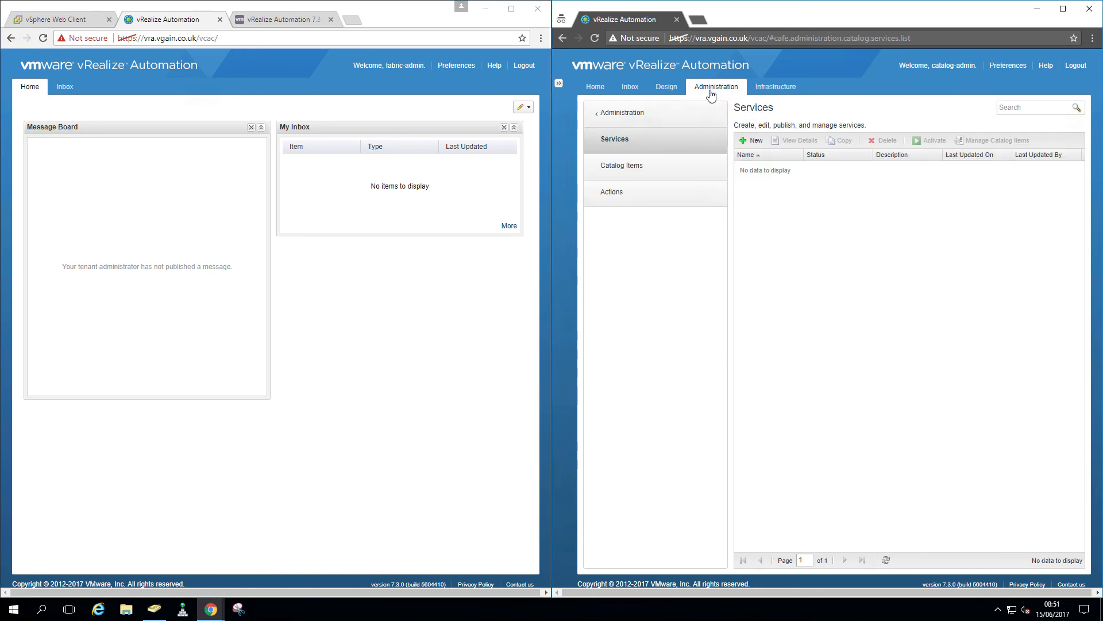
{"action": "left_click", "coordinate": [1070, 64]}
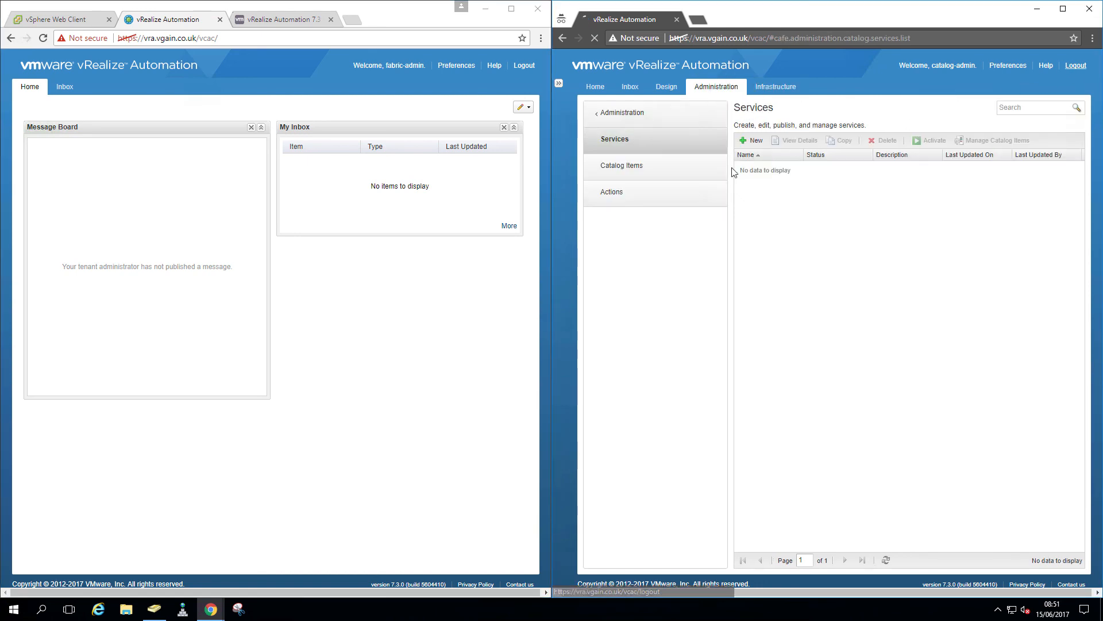
{"action": "left_click", "coordinate": [809, 348]}
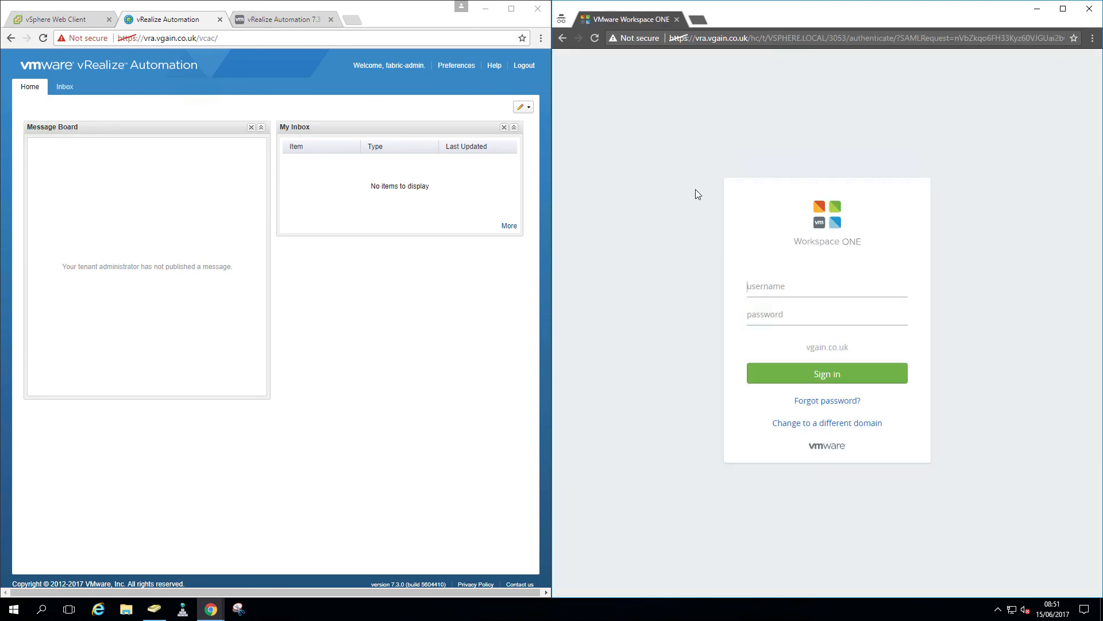
{"action": "type", "text": "iaas-ad••••••••"}
{"action": "key", "text": "Return"}
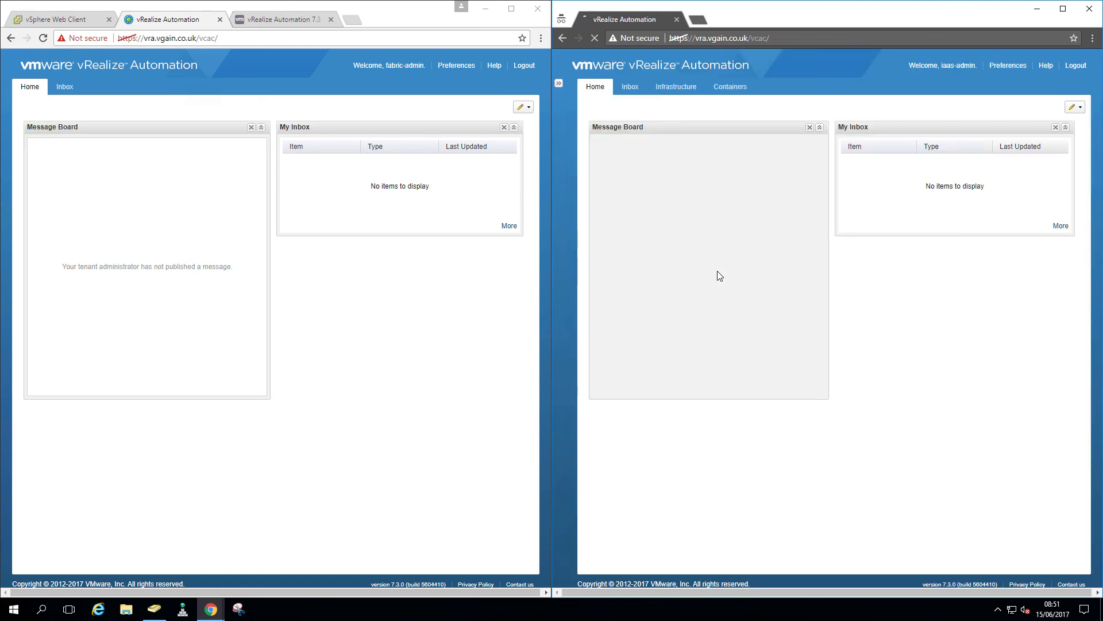
Open a New Fabric Group form as IaaS admin, then close that window and maximise the fabric admin's
{"action": "left_click", "coordinate": [674, 86]}
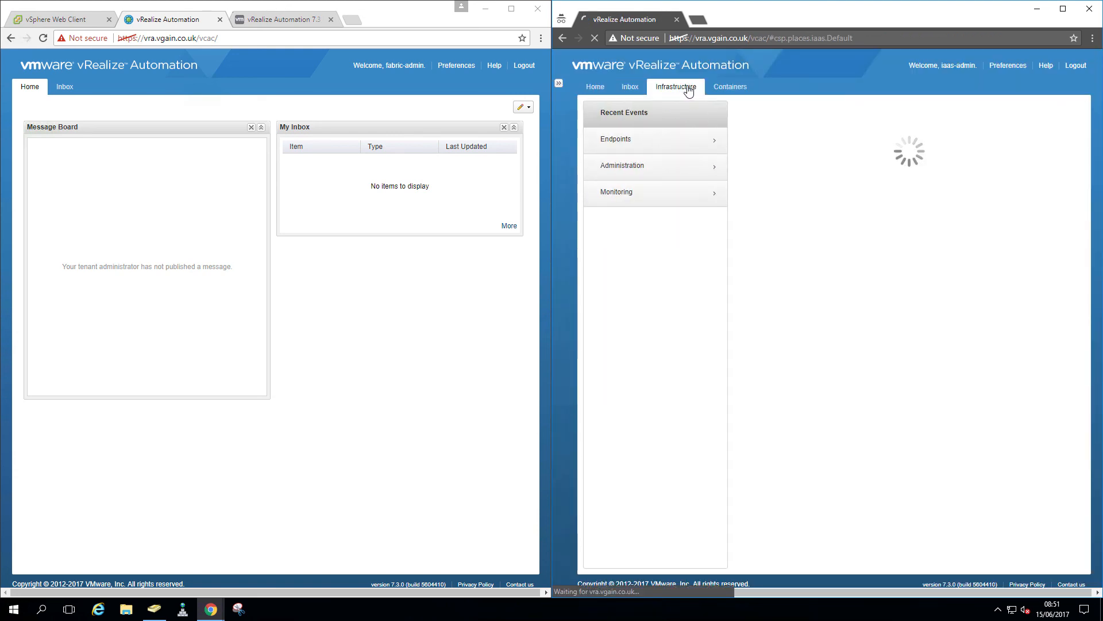
{"action": "left_click", "coordinate": [638, 144]}
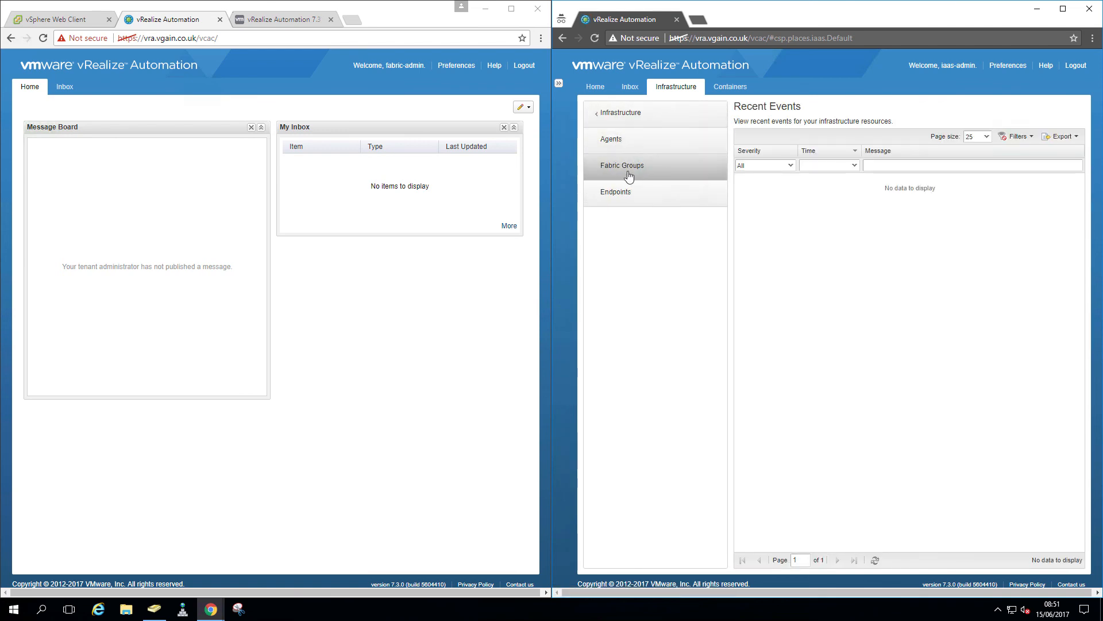
{"action": "left_click", "coordinate": [629, 177]}
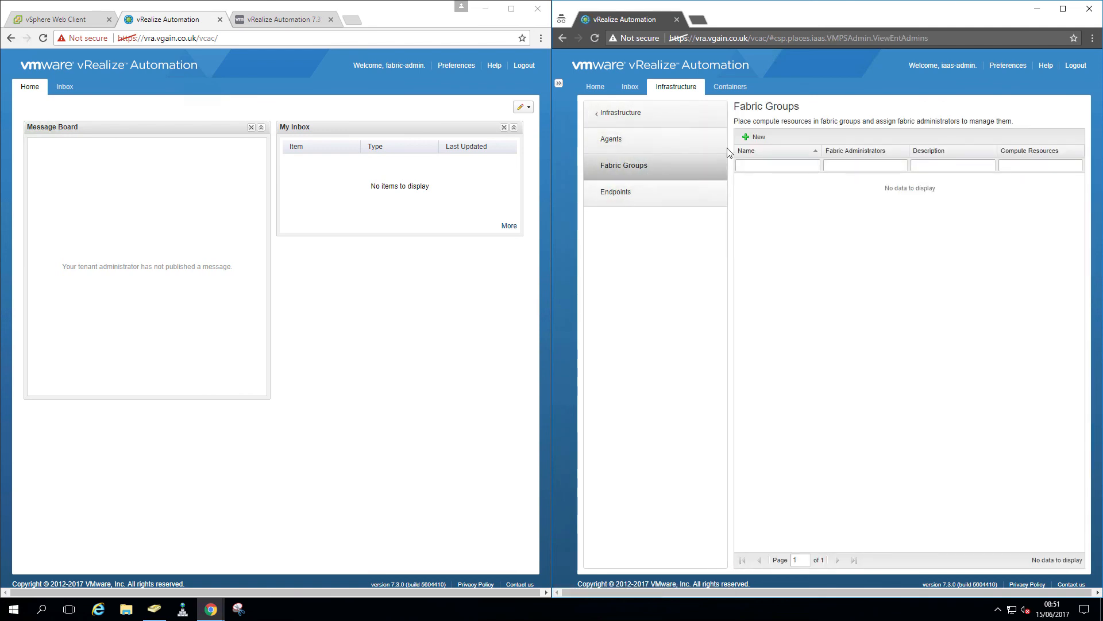
{"action": "left_click", "coordinate": [757, 137]}
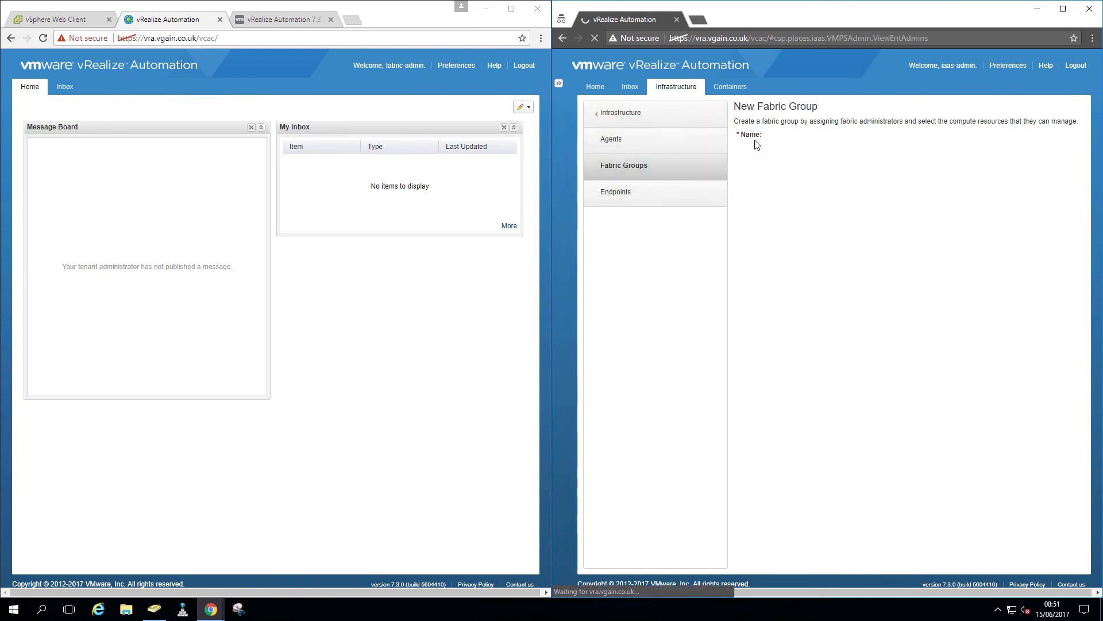
{"action": "left_click", "coordinate": [844, 202]}
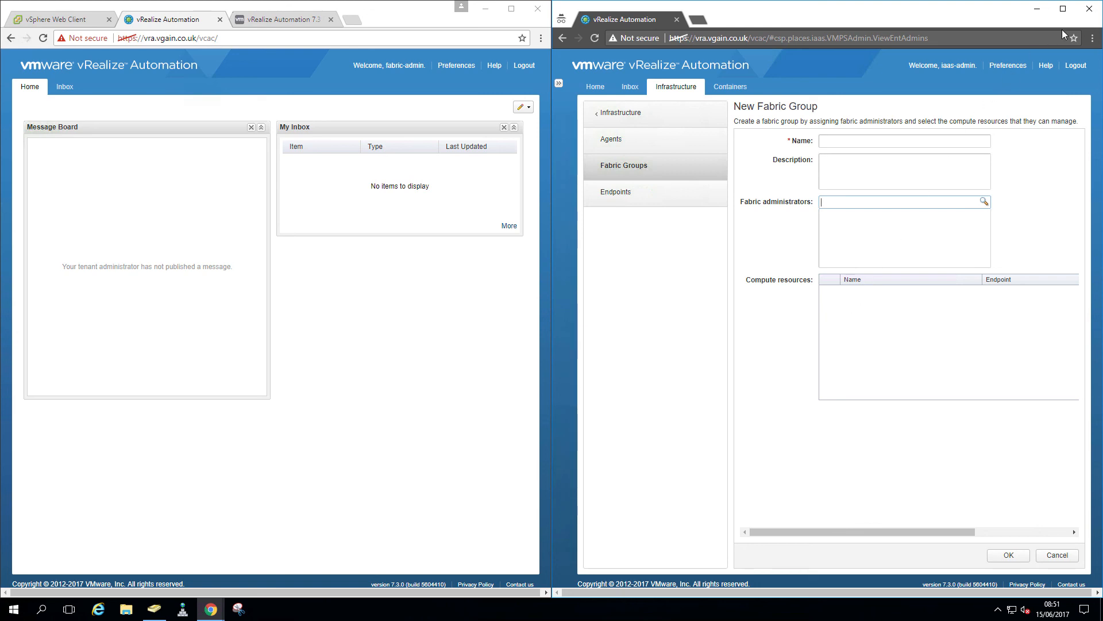
{"action": "left_click", "coordinate": [1089, 10]}
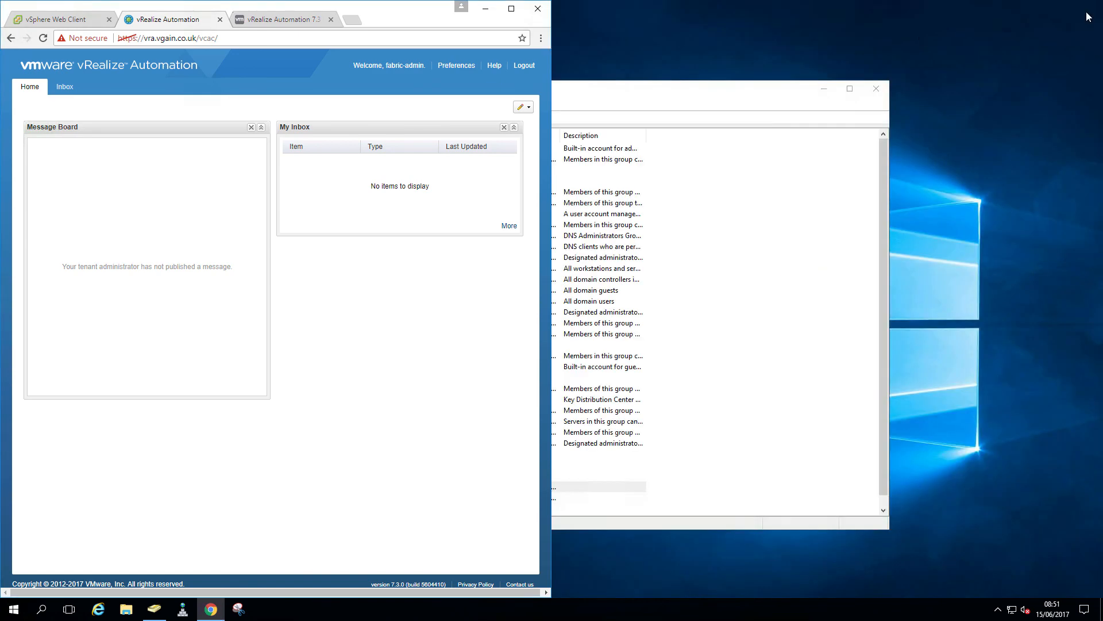
{"action": "left_click", "coordinate": [511, 8]}
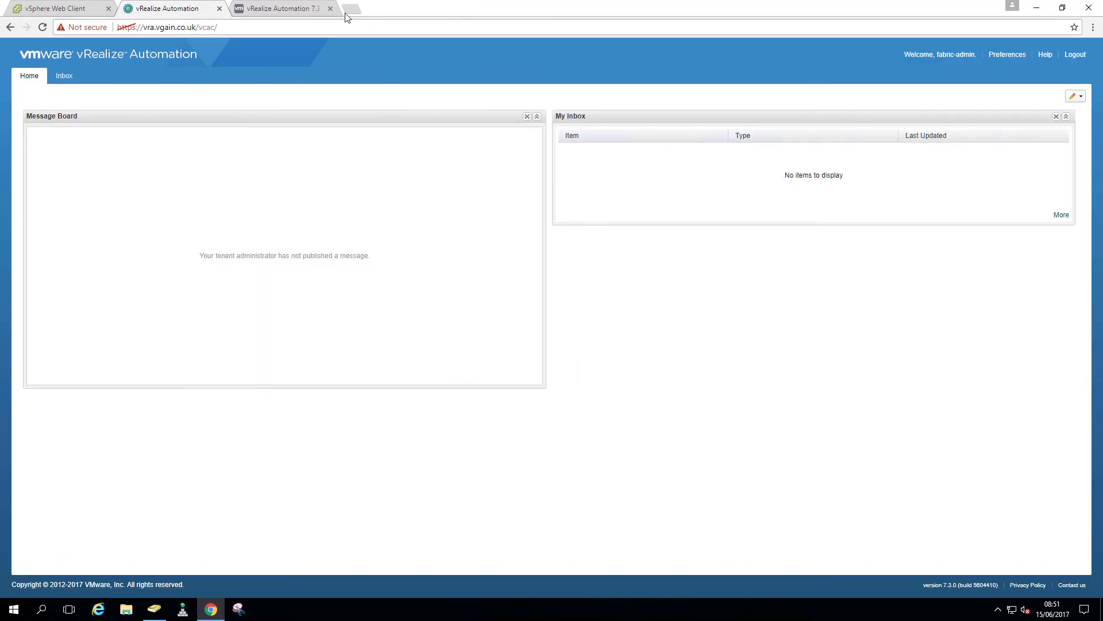